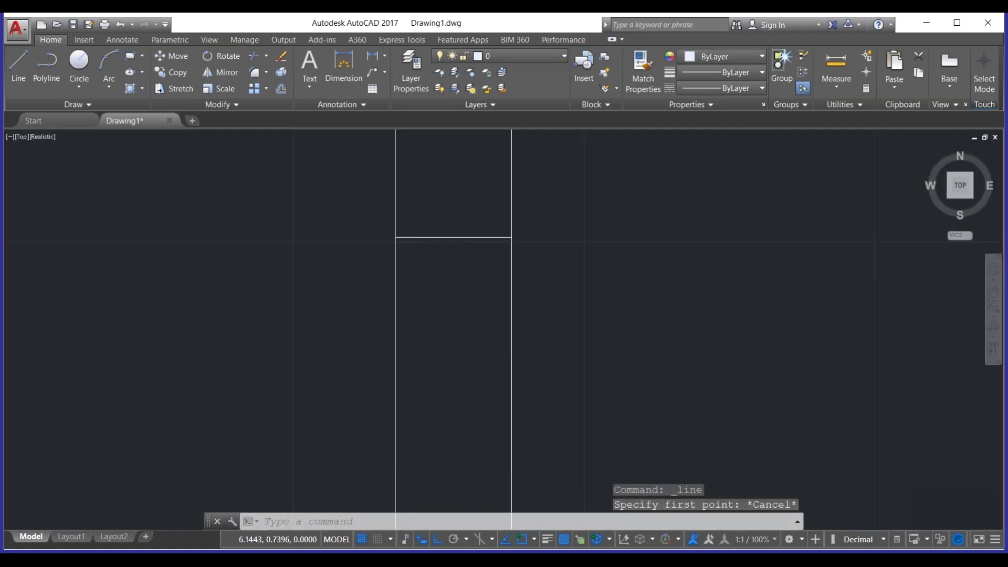
Draw a horizontal construction line (XLINE) across the two vertical lines below the square, at about Y 1.04
{"action": "type", "text": "x"}
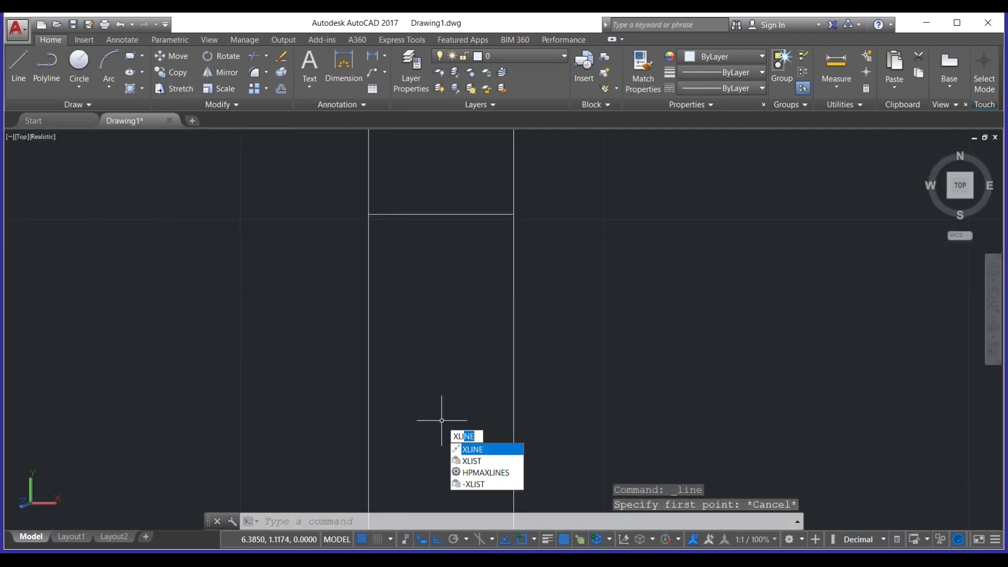
{"action": "key", "text": "Return"}
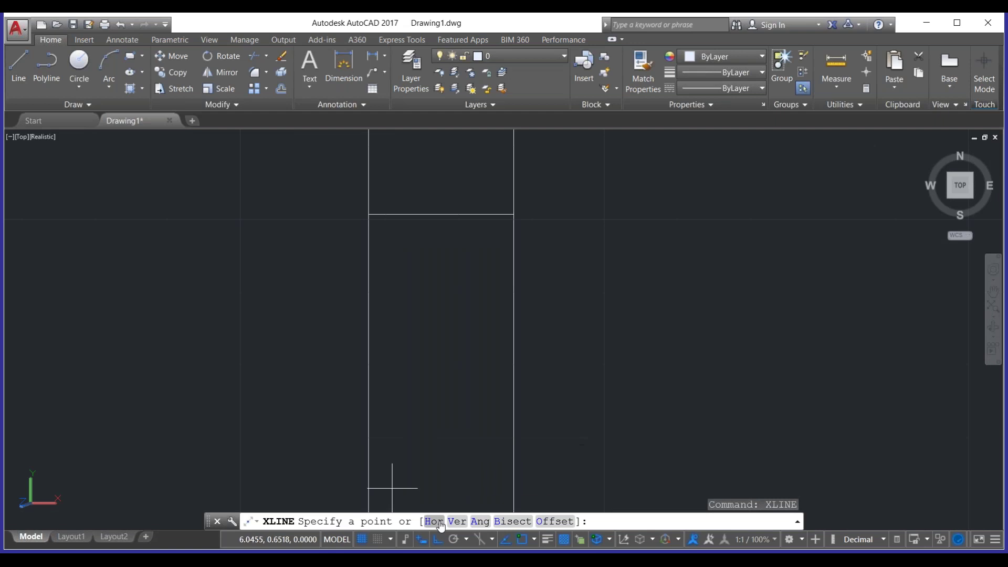
{"action": "type", "text": "h"}
{"action": "key", "text": "Return"}
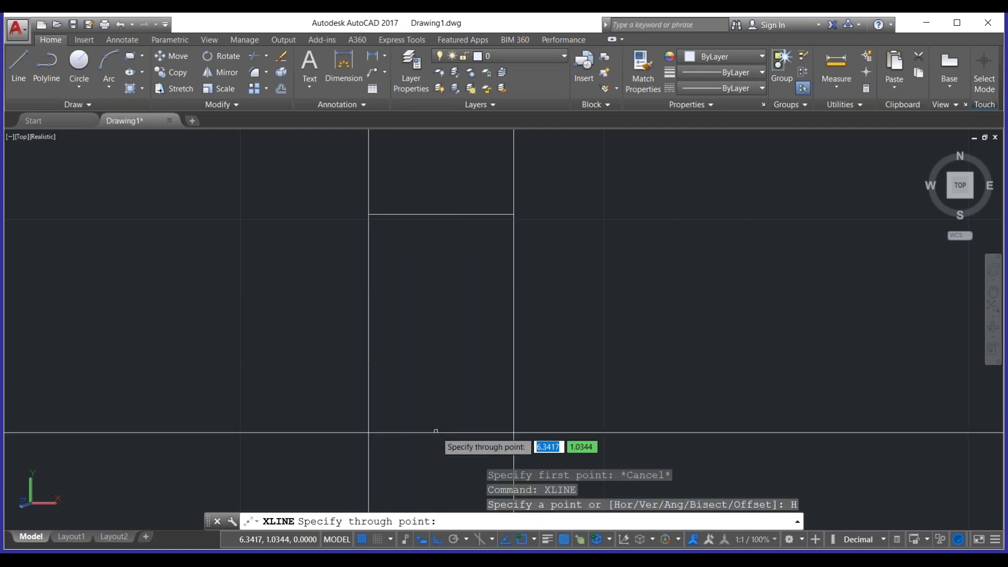
{"action": "left_click", "coordinate": [436, 431]}
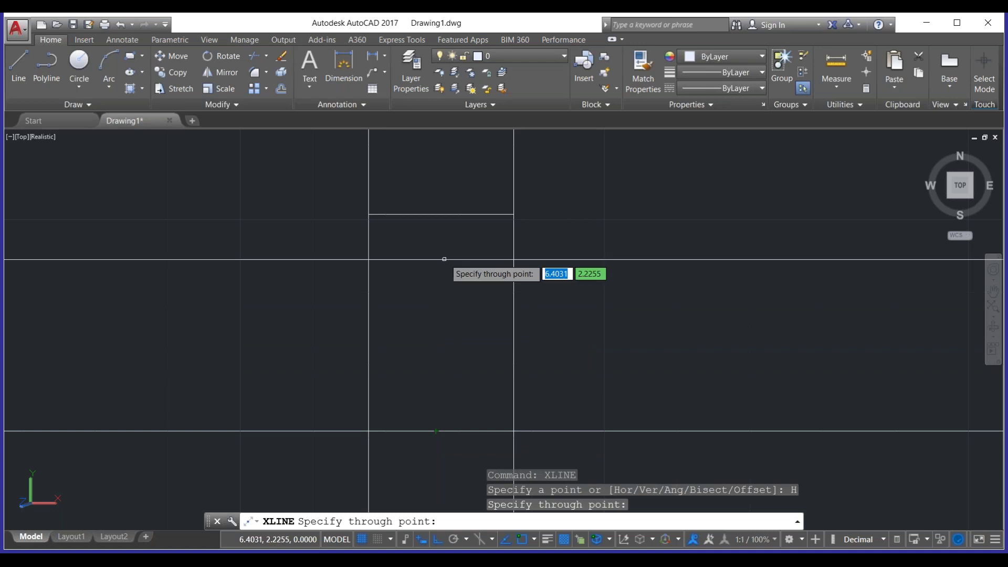
{"action": "scroll", "coordinate": [452, 339], "scroll_direction": "down", "scroll_amount": 1}
{"action": "scroll", "coordinate": [451, 322], "scroll_direction": "up", "scroll_amount": 1}
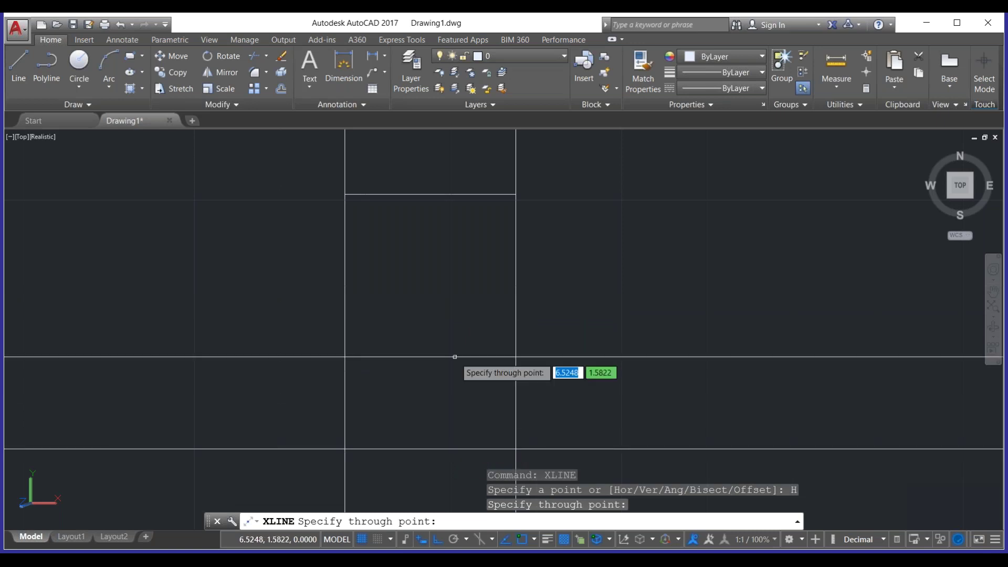
{"action": "key", "text": "Escape"}
{"action": "scroll", "coordinate": [468, 393], "scroll_direction": "down", "scroll_amount": 2}
{"action": "middle_click_drag", "start_coordinate": [475, 178], "coordinate": [475, 224]}
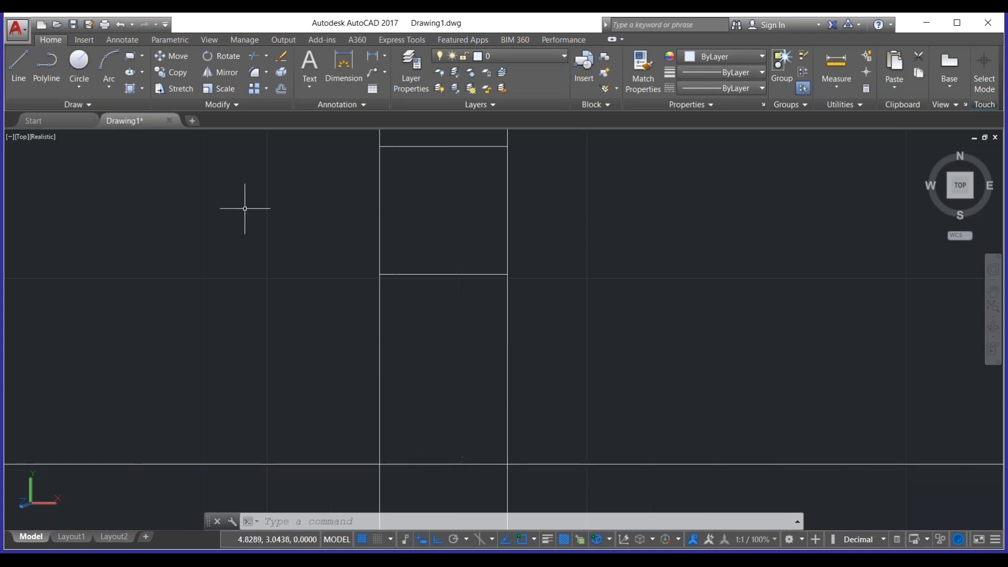
Draw the left, top and right sides of the lower view between the vertical lines, rising 1 unit from the construction line
{"action": "left_click", "coordinate": [19, 63]}
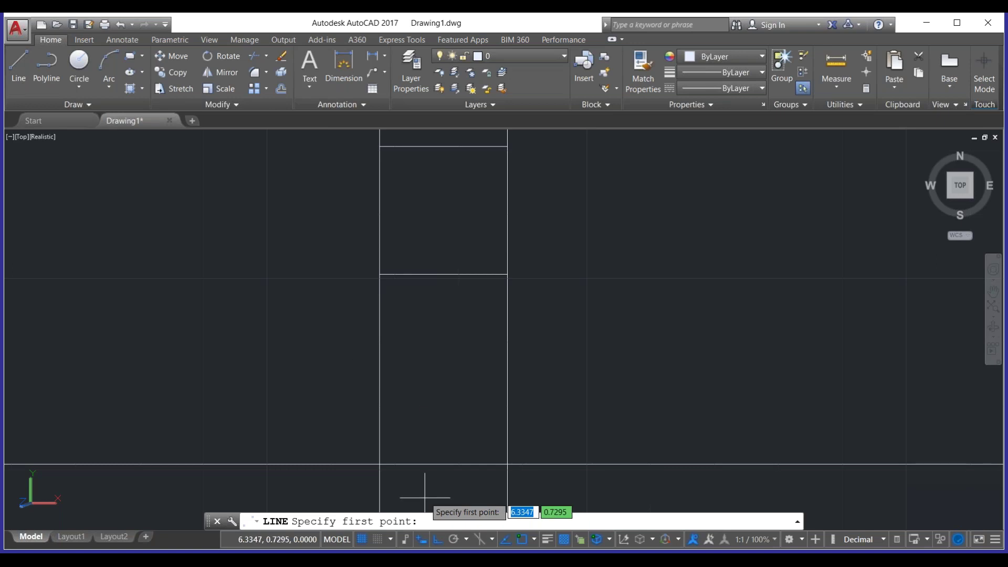
{"action": "left_click", "coordinate": [353, 464]}
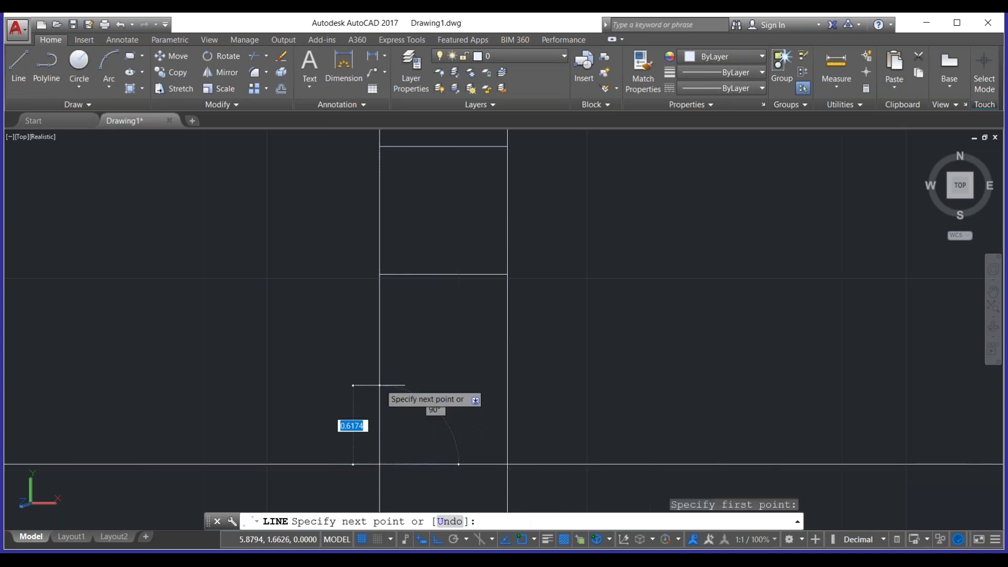
{"action": "type", "text": "1"}
{"action": "key", "text": "Return"}
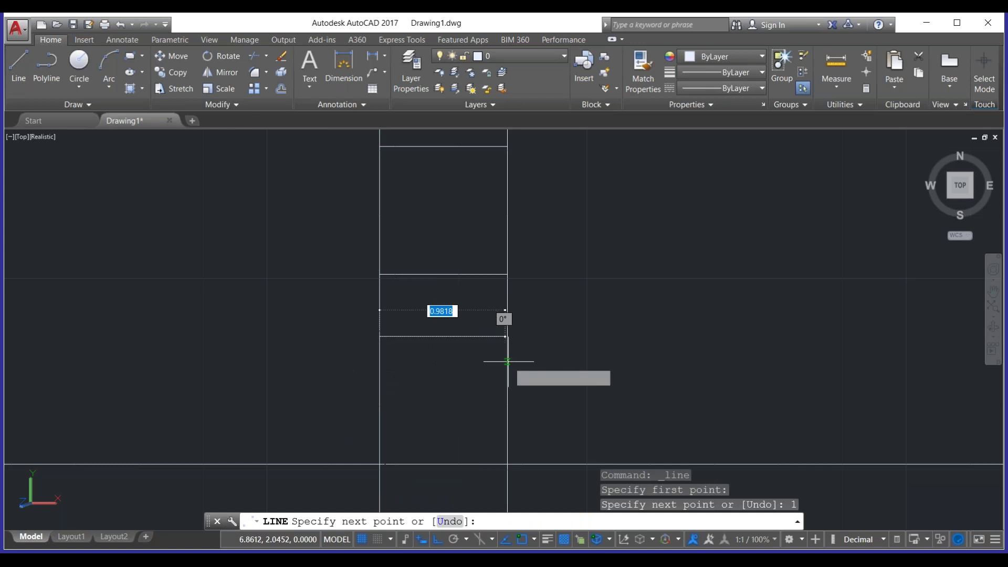
{"action": "left_click", "coordinate": [507, 337]}
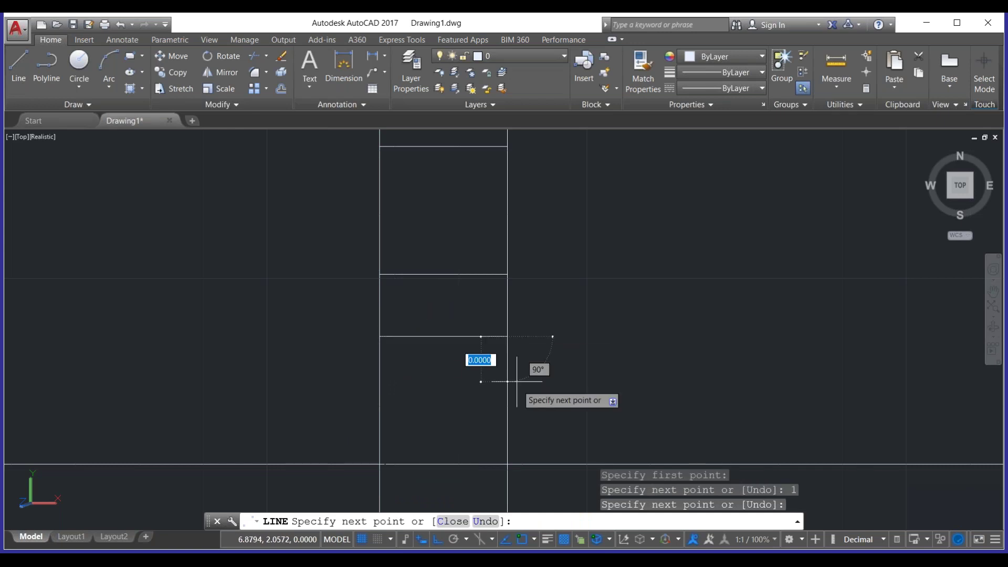
{"action": "left_click", "coordinate": [506, 464]}
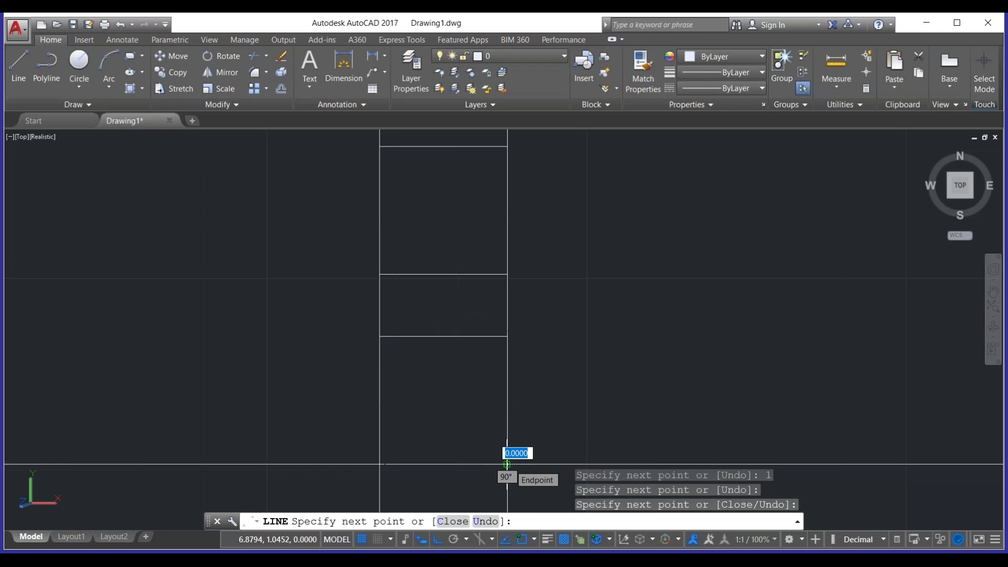
{"action": "key", "text": "Escape"}
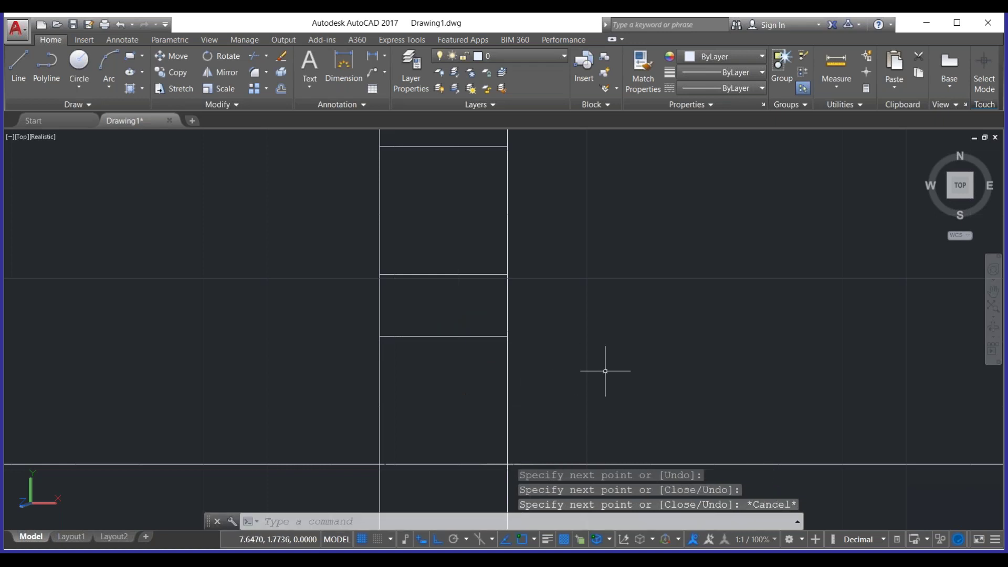
Erase the horizontal construction line and the two vertical projection lines linking the upper and lower views
{"action": "left_click", "coordinate": [839, 468]}
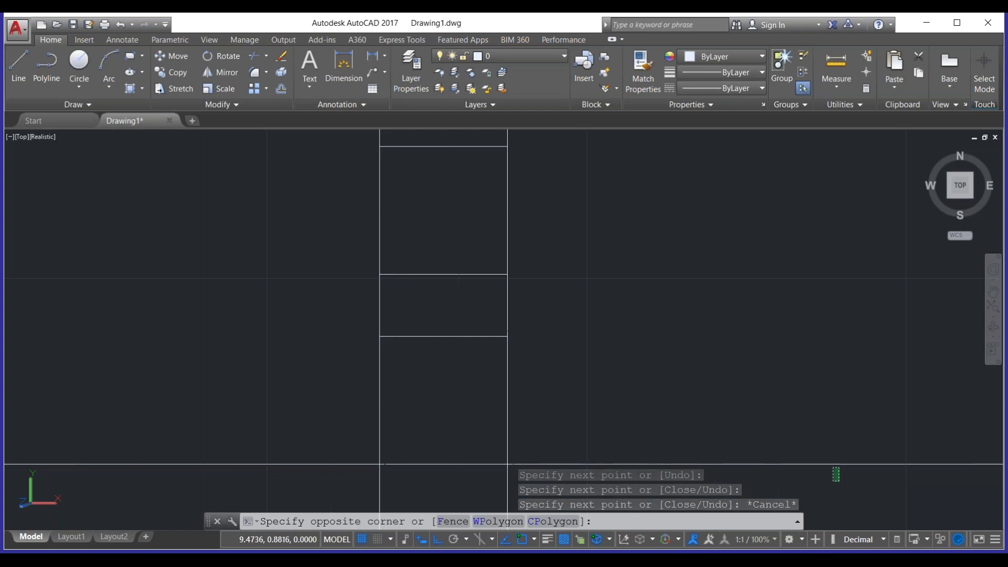
{"action": "left_click", "coordinate": [801, 407]}
{"action": "left_click", "coordinate": [391, 300]}
{"action": "left_click", "coordinate": [371, 297]}
{"action": "left_click", "coordinate": [542, 303]}
{"action": "left_click", "coordinate": [508, 288]}
{"action": "key", "text": "Delete"}
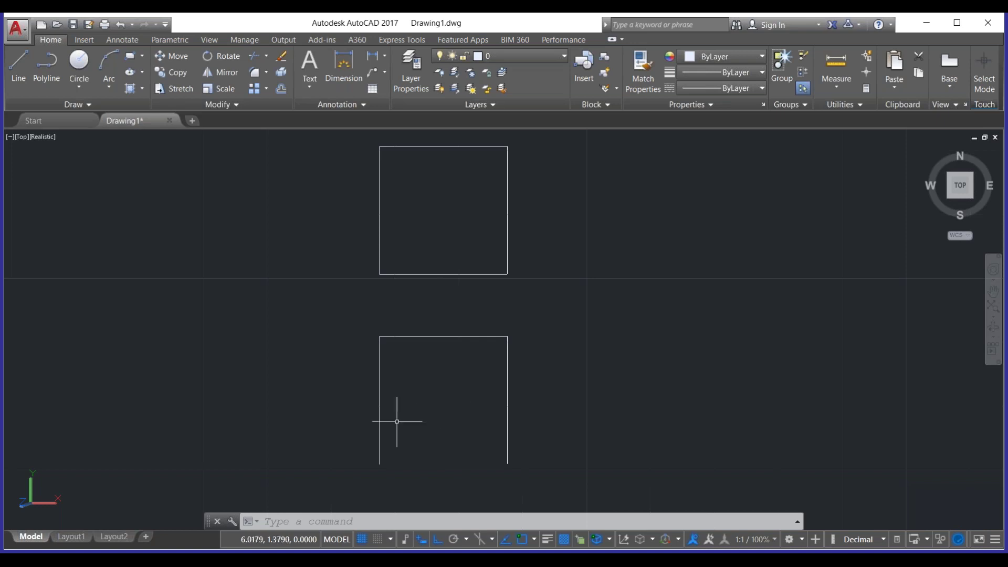
Close the lower square by drawing its bottom edge between the two open side endpoints
{"action": "left_click", "coordinate": [14, 65]}
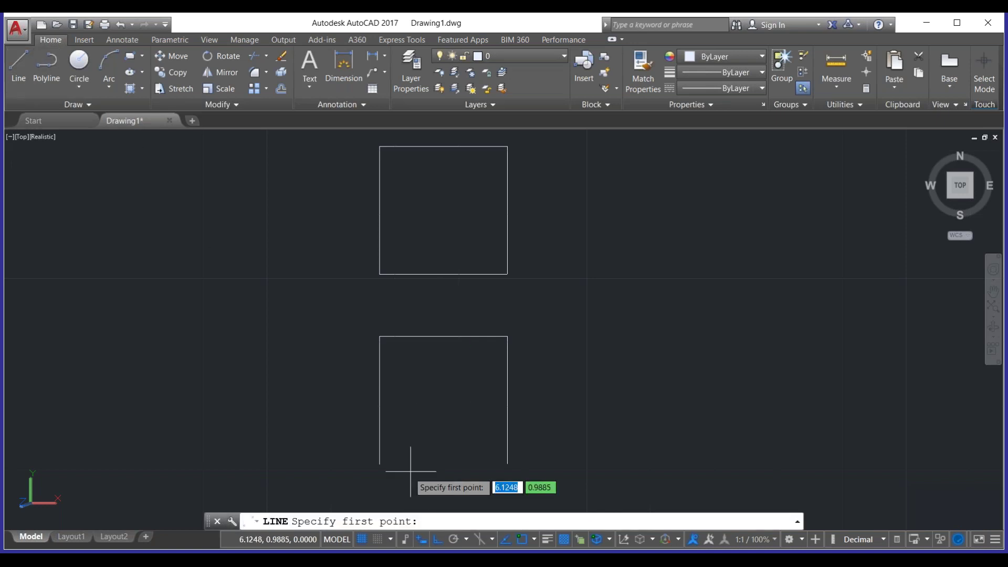
{"action": "left_click", "coordinate": [380, 464]}
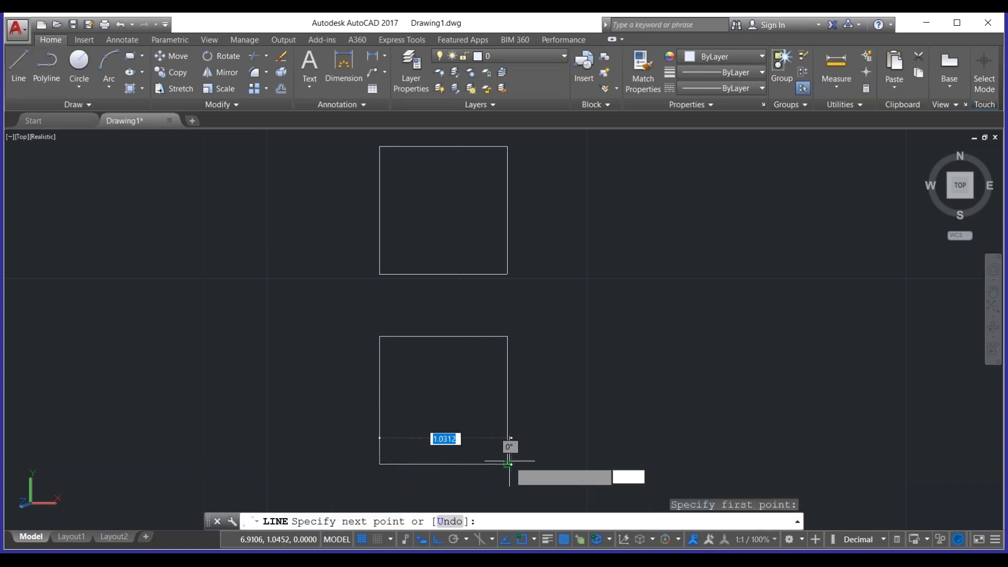
{"action": "left_click", "coordinate": [508, 463]}
{"action": "key", "text": "Escape"}
Draw a narrow upright rectangle inside the lower square, standing on its bottom edge near the middle
{"action": "key", "text": "Return"}
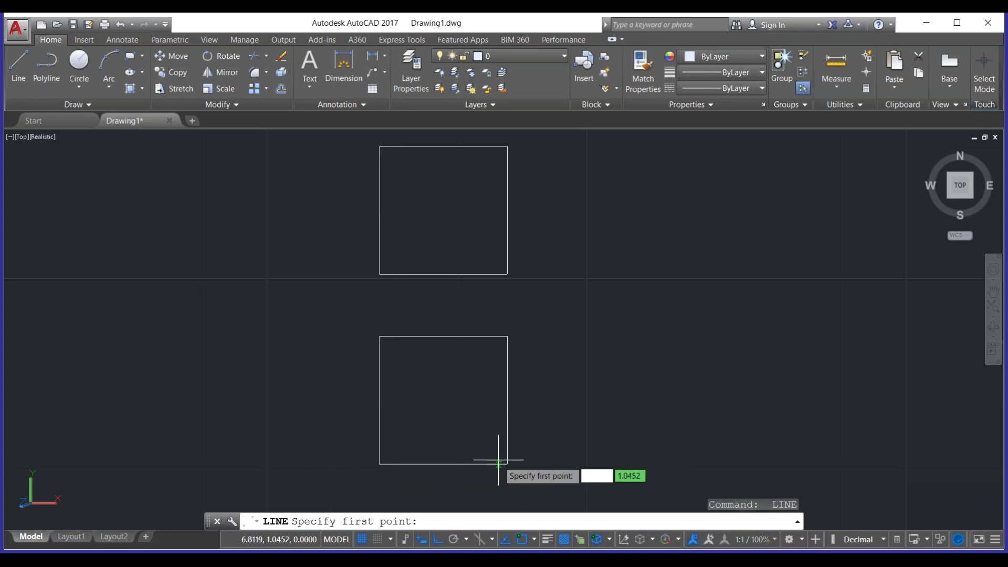
{"action": "left_click", "coordinate": [398, 464]}
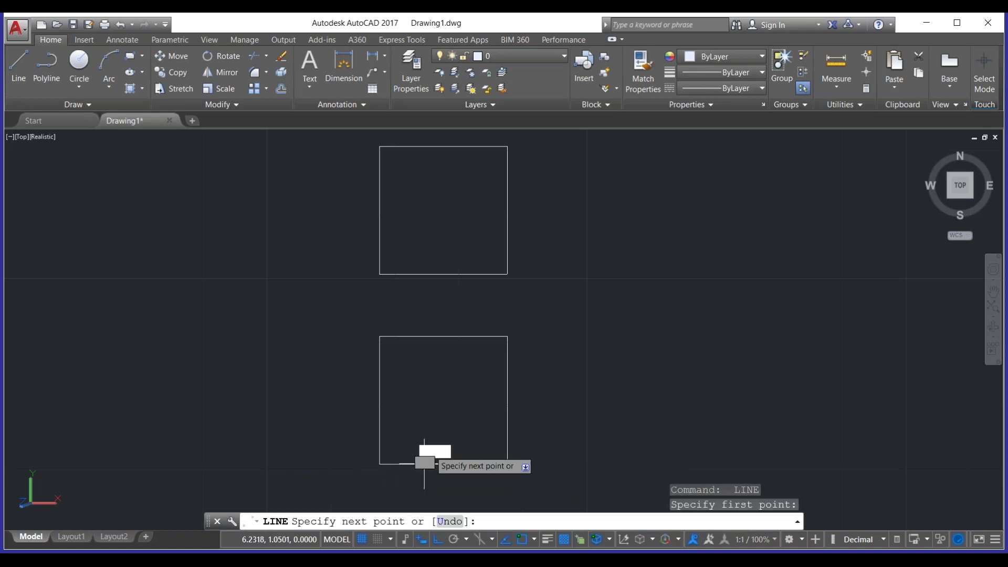
{"action": "left_click", "coordinate": [424, 388]}
{"action": "left_click", "coordinate": [460, 388]}
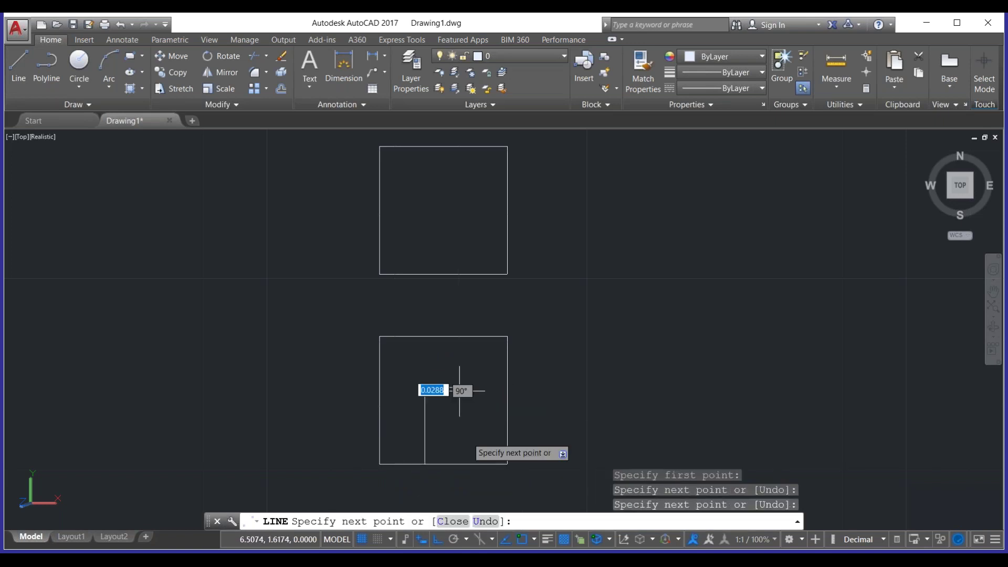
{"action": "left_click", "coordinate": [474, 464]}
{"action": "key", "text": "Return"}
Draw a trapezoid outline around the narrow rectangle, with slanted sides running down to the lower square's bottom corners
{"action": "key", "text": "Return"}
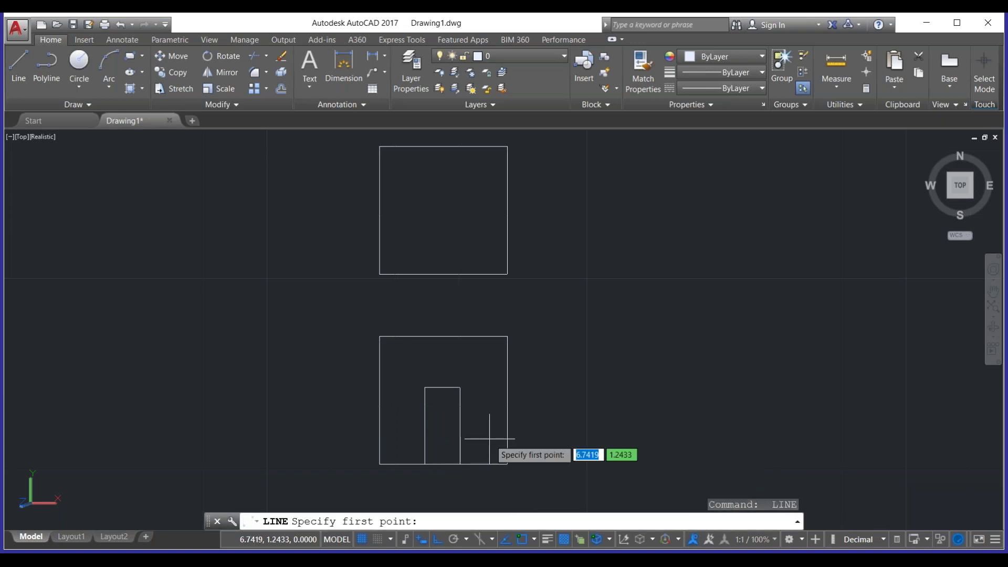
{"action": "left_click", "coordinate": [410, 360]}
{"action": "left_click", "coordinate": [474, 360]}
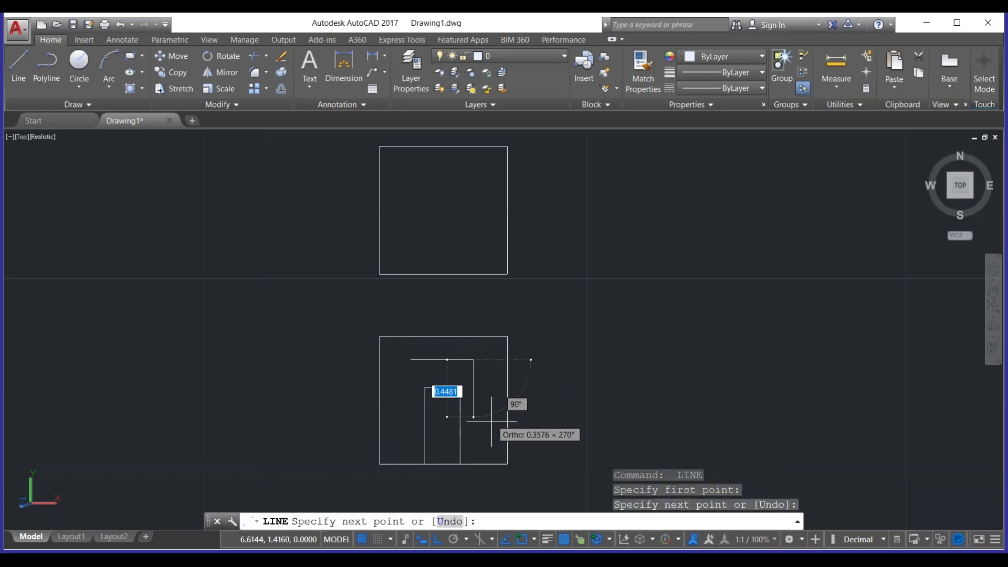
{"action": "left_click", "coordinate": [502, 449]}
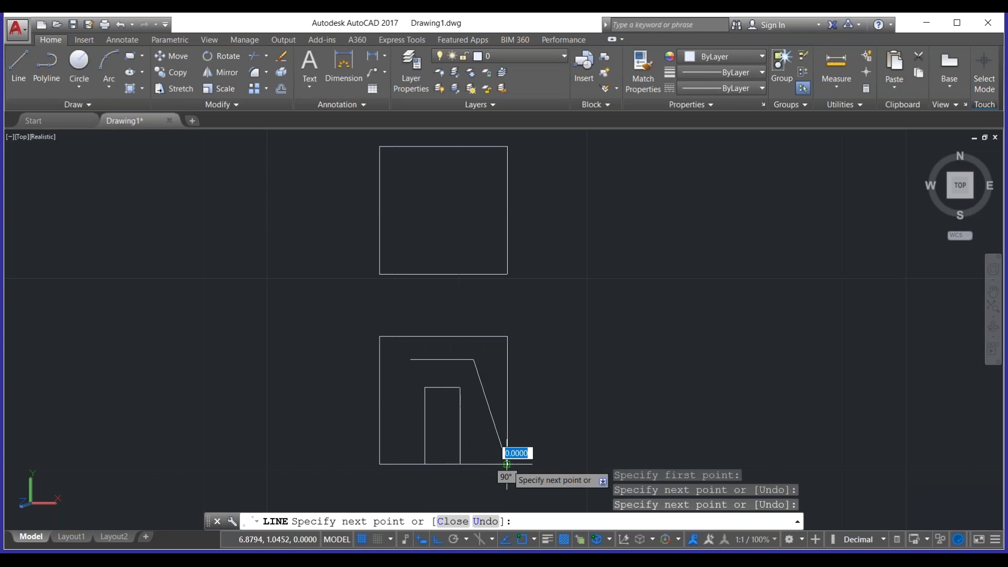
{"action": "key", "text": "Return"}
{"action": "key", "text": "Return"}
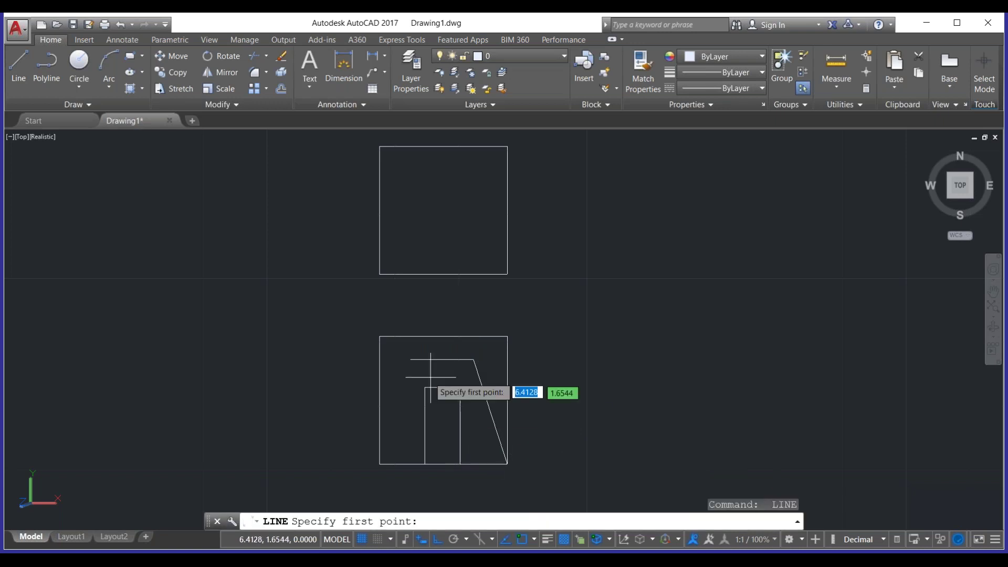
{"action": "left_click", "coordinate": [410, 360]}
{"action": "left_click", "coordinate": [379, 465]}
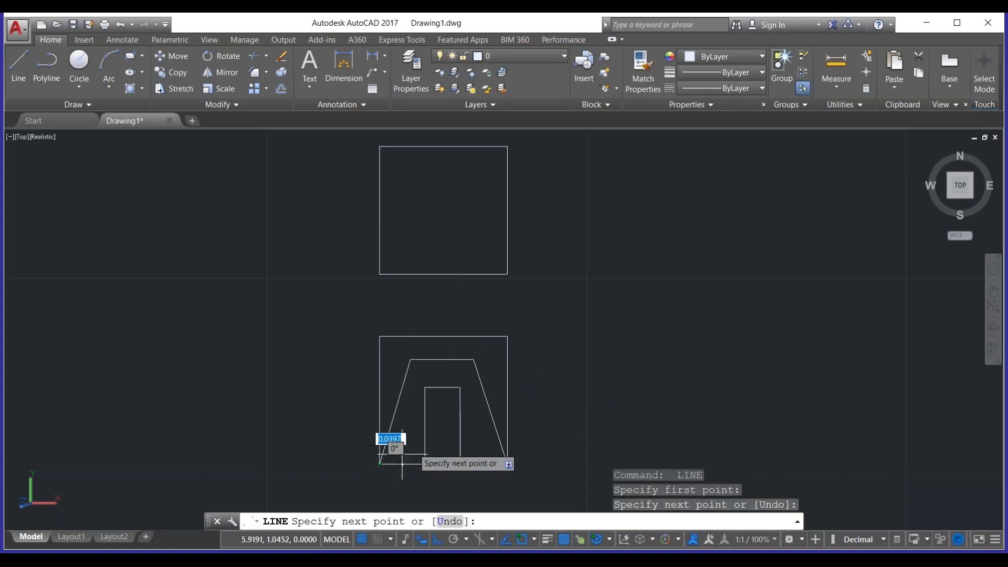
{"action": "key", "text": "Escape"}
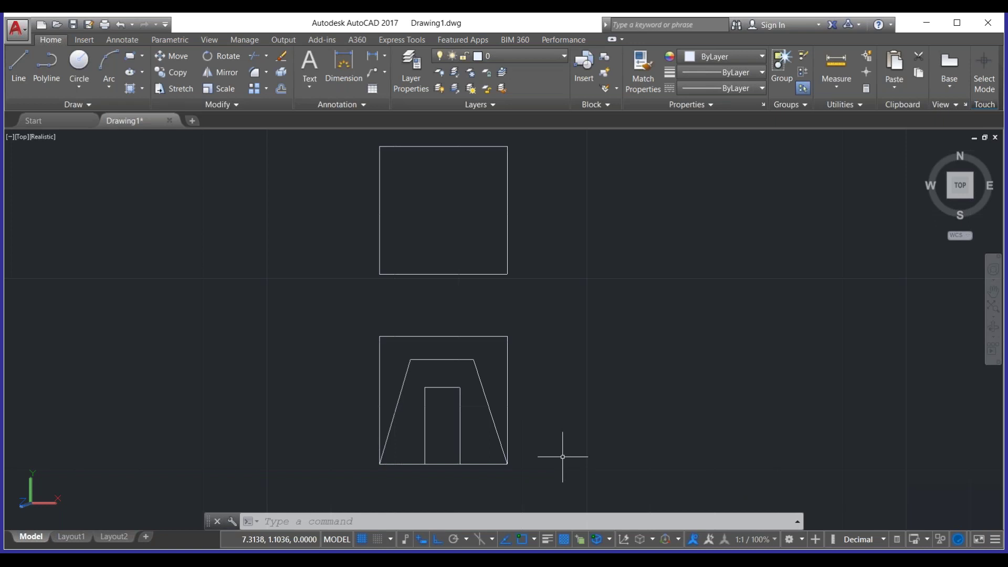
Erase both views and the leftover horizontal lines so the drawing is empty
{"action": "scroll", "coordinate": [341, 353], "scroll_direction": "down", "scroll_amount": 3}
{"action": "scroll", "coordinate": [397, 326], "scroll_direction": "up", "scroll_amount": 2}
{"action": "left_click", "coordinate": [569, 440]}
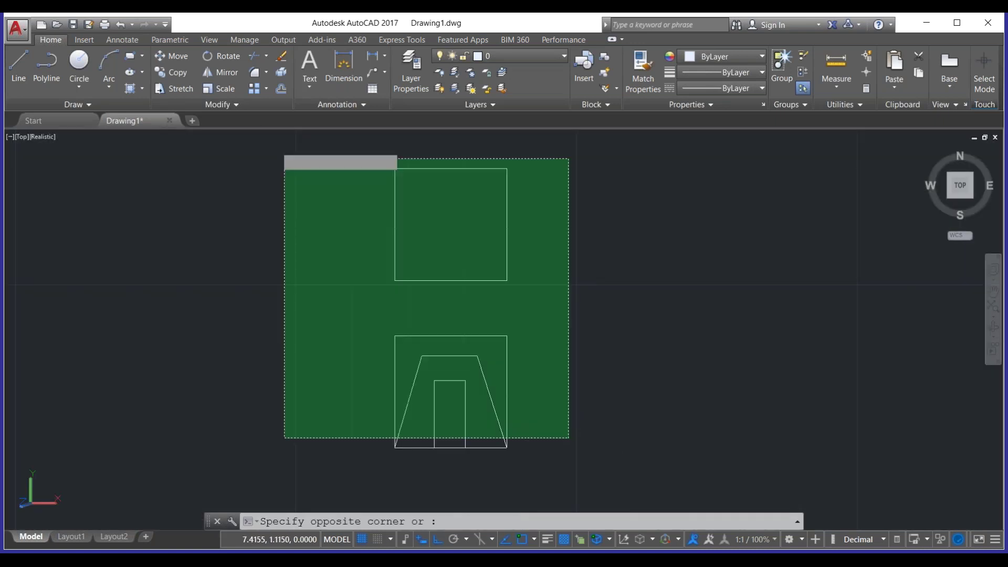
{"action": "left_click", "coordinate": [302, 168]}
{"action": "key", "text": "Delete"}
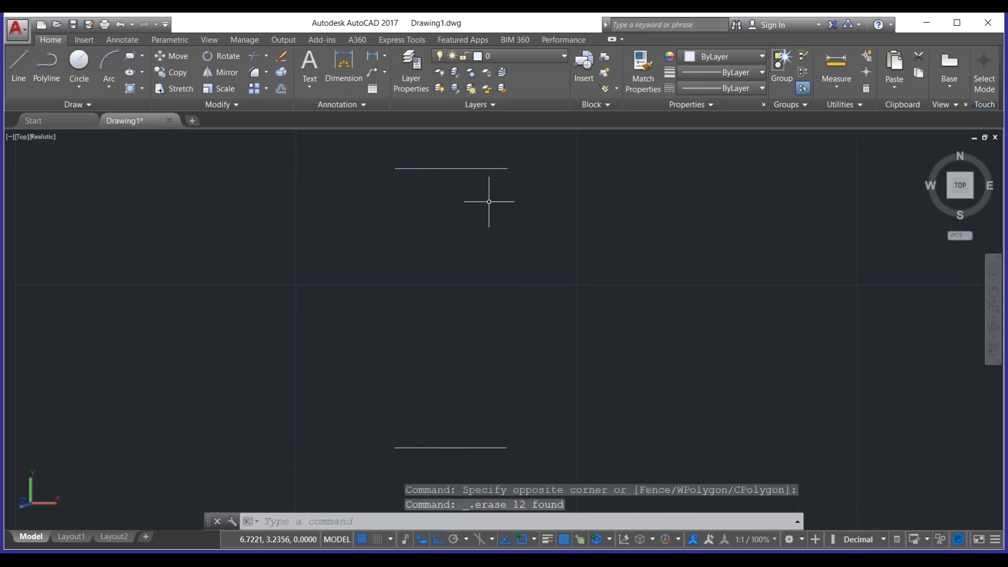
{"action": "left_click", "coordinate": [489, 200]}
{"action": "left_click", "coordinate": [394, 134]}
{"action": "left_click", "coordinate": [510, 464]}
{"action": "left_click", "coordinate": [392, 374]}
{"action": "key", "text": "Delete"}
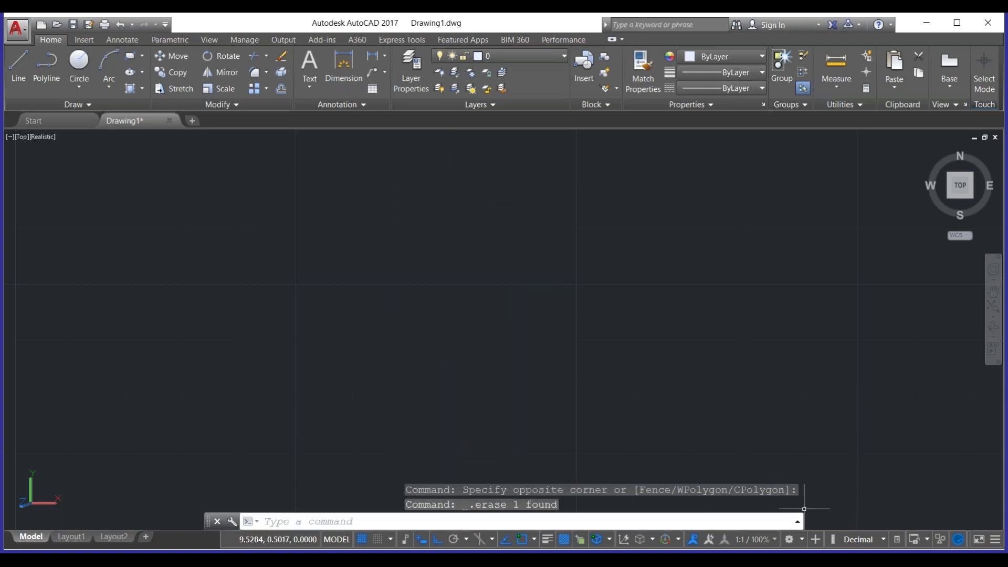
Switch to the 3D Modeling workspace and set the visual style to Shaded with edges
{"action": "left_click", "coordinate": [801, 541]}
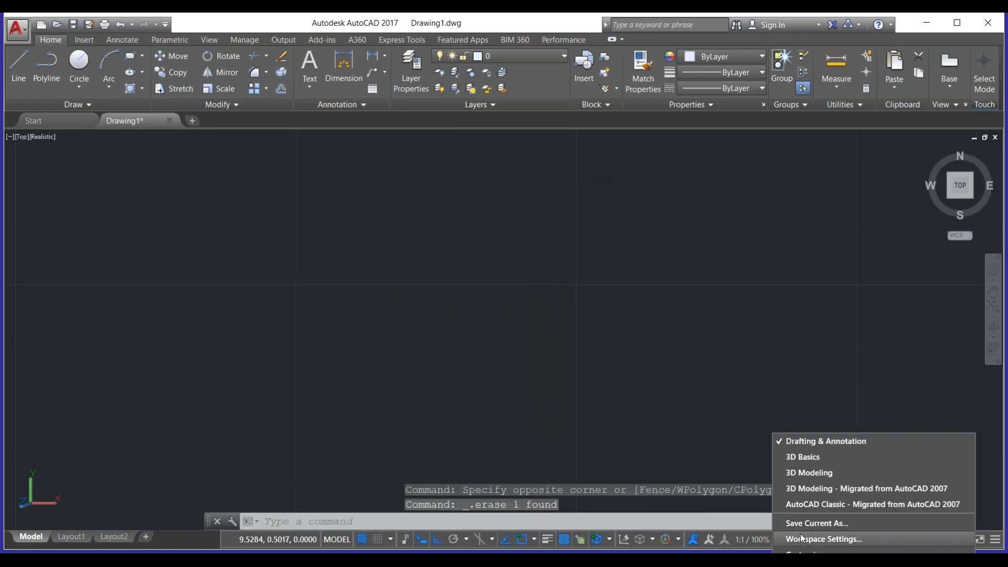
{"action": "left_click", "coordinate": [806, 473]}
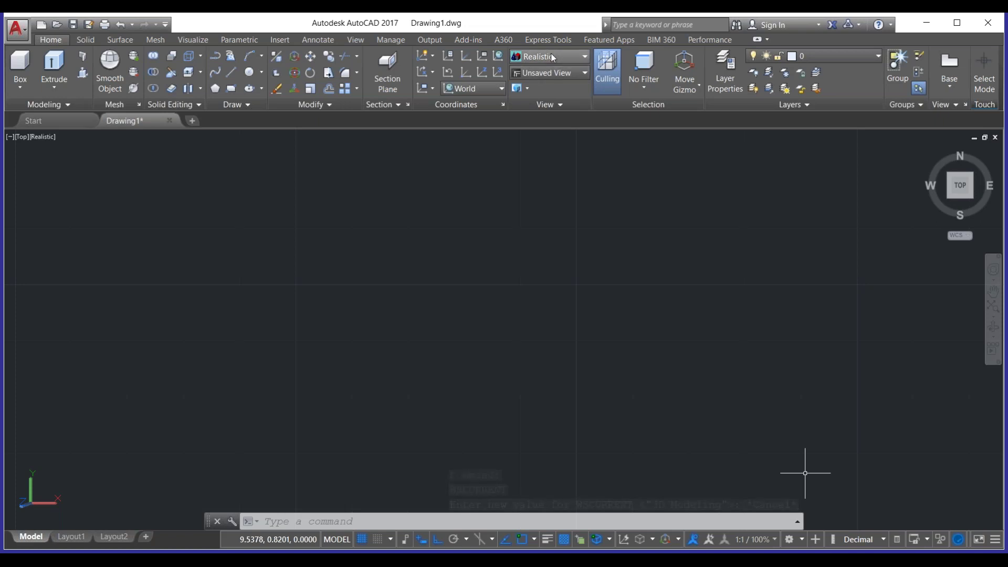
{"action": "left_click", "coordinate": [569, 57]}
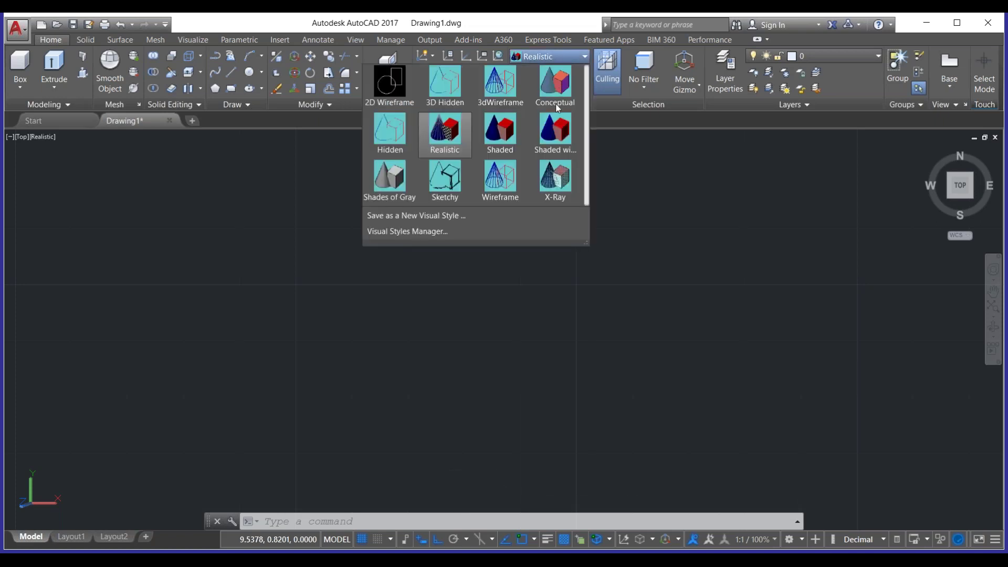
{"action": "left_click", "coordinate": [556, 141]}
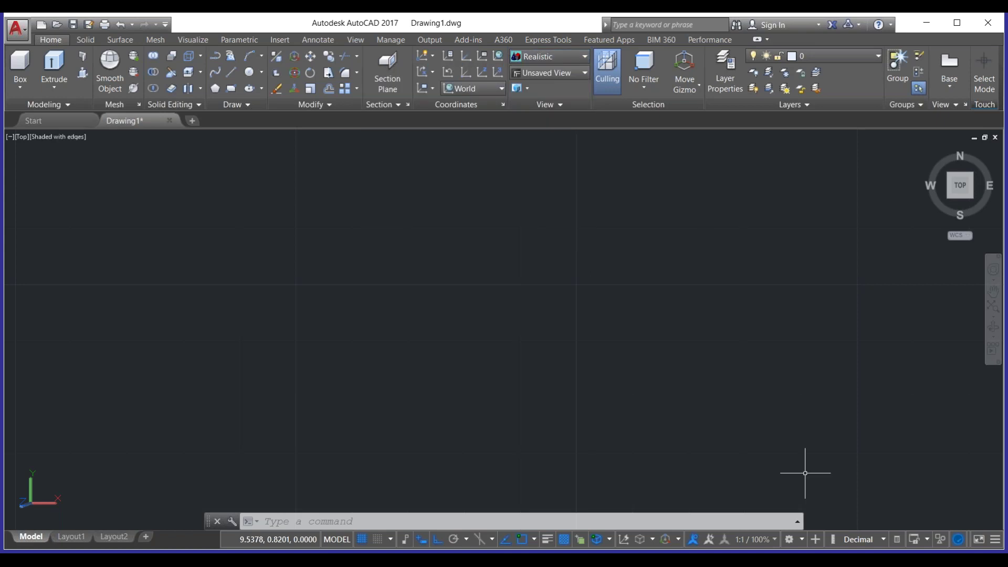
Set the viewpoint to SE Isometric and maximize the program window
{"action": "left_click", "coordinate": [550, 73]}
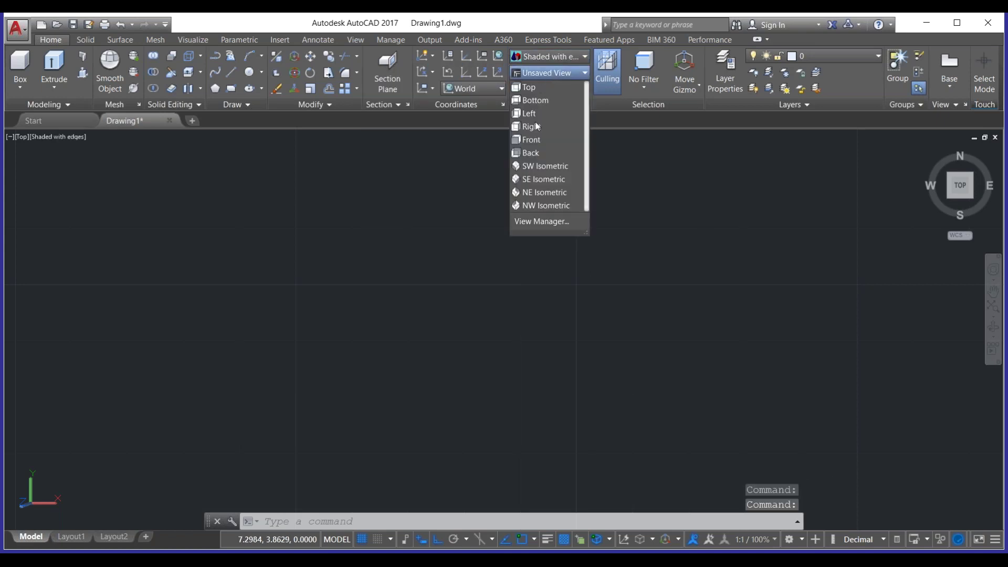
{"action": "left_click", "coordinate": [537, 181]}
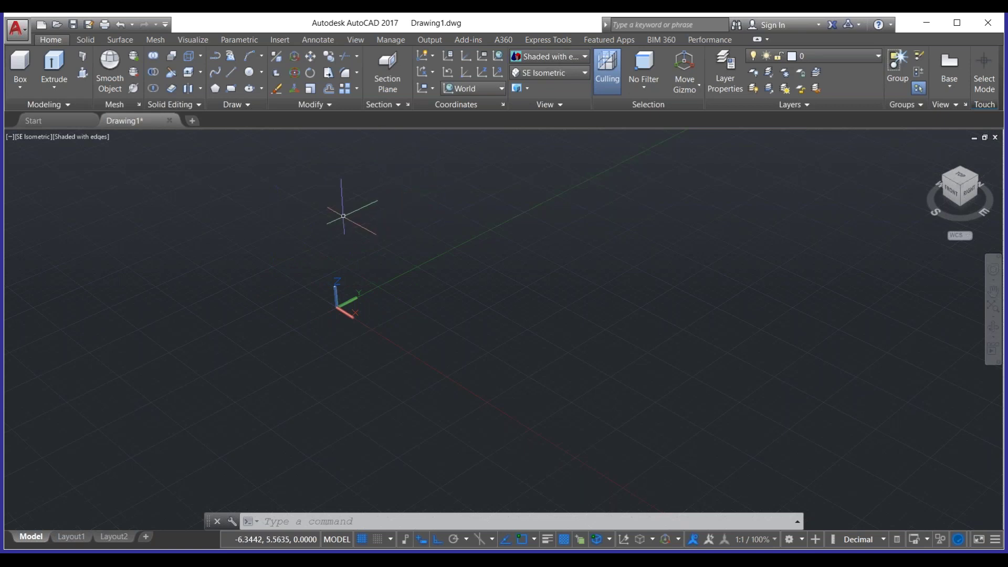
{"action": "left_click", "coordinate": [959, 26]}
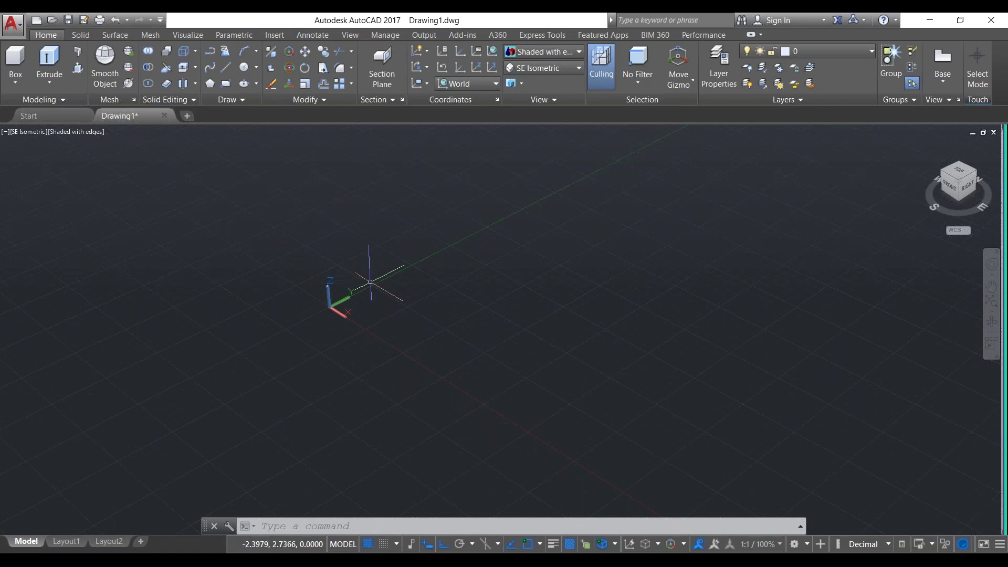
Hide the UCS icon using the OFF option of the UCSICON command
{"action": "type", "text": "ucs"}
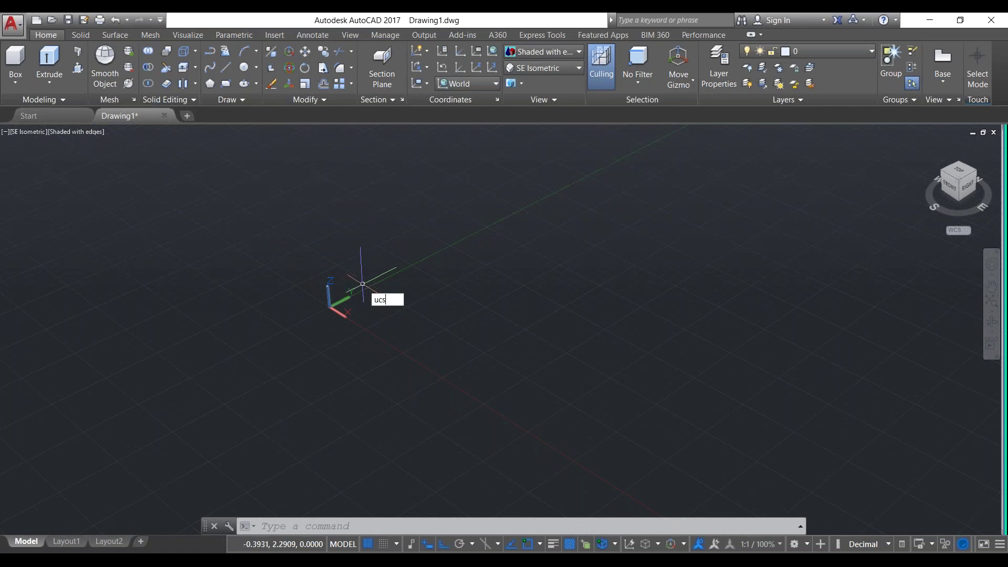
{"action": "type", "text": "i"}
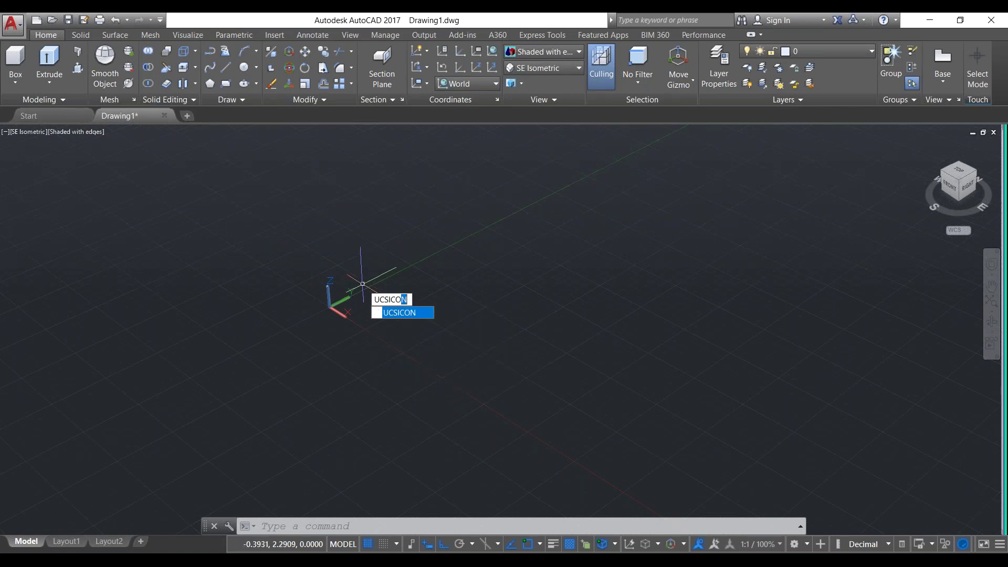
{"action": "type", "text": "co"}
{"action": "key", "text": "Return"}
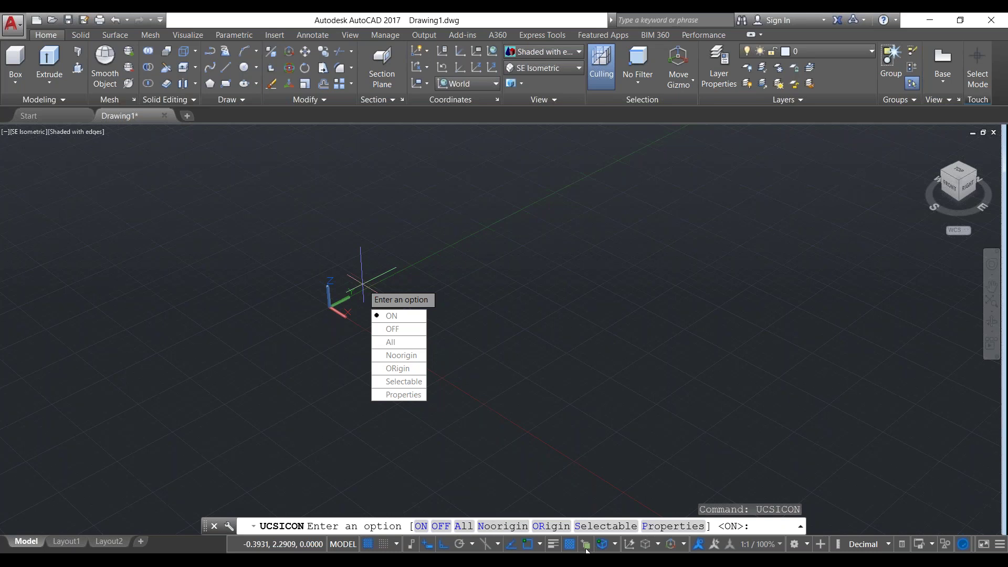
{"action": "left_click", "coordinate": [404, 334]}
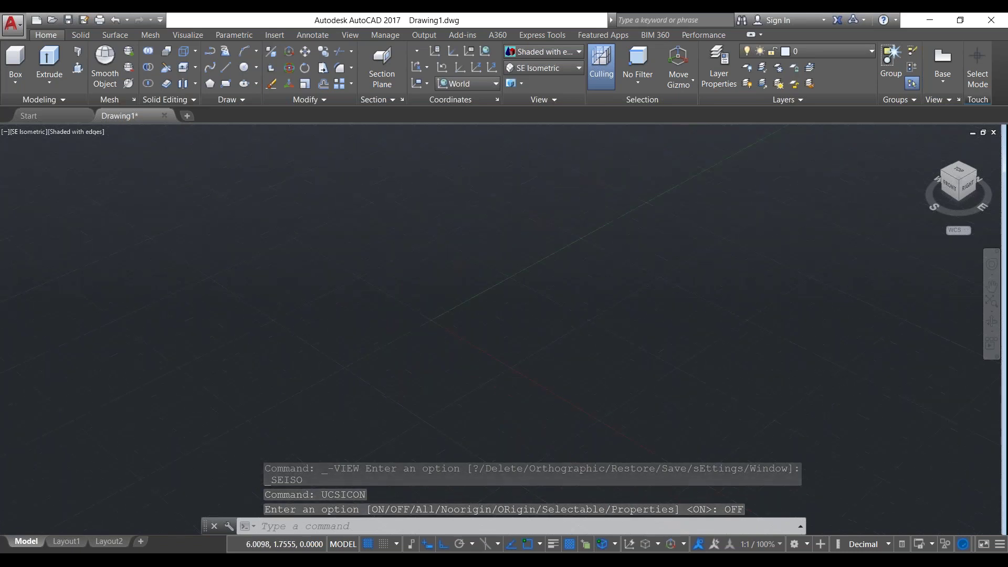
Turn the UCS icon back on using the ON option of the UCSICON command
{"action": "type", "text": "U"}
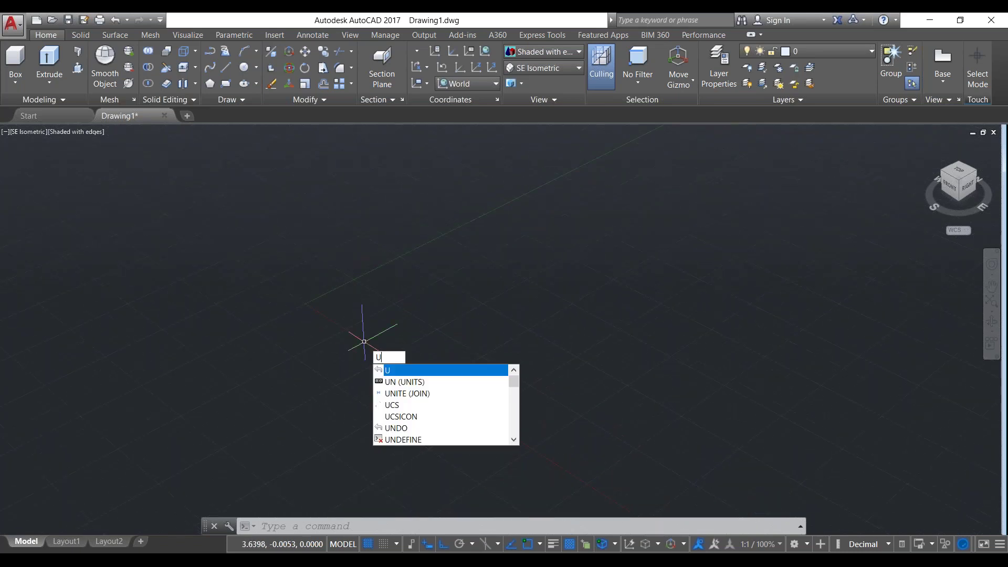
{"action": "type", "text": "Csi"}
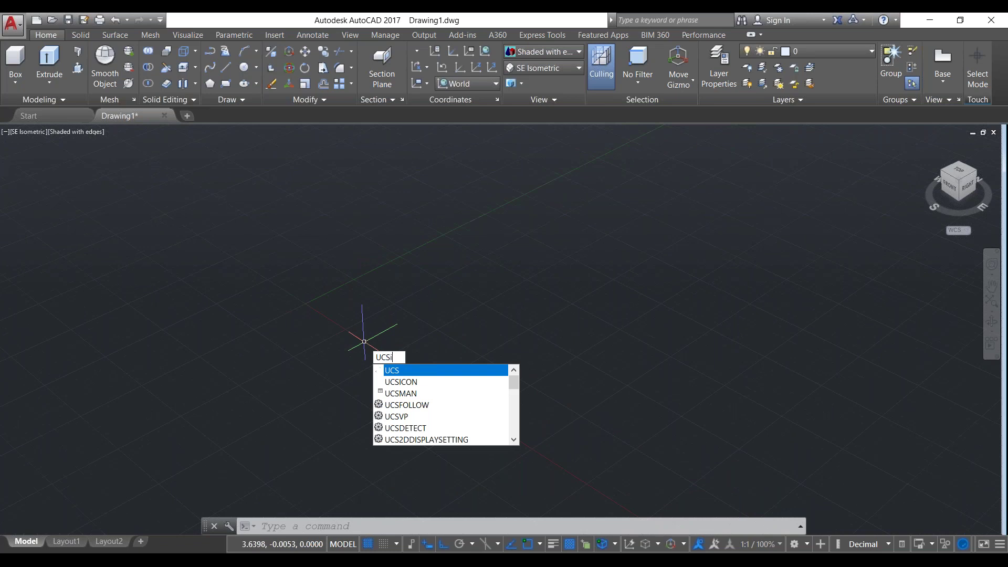
{"action": "type", "text": "con"}
{"action": "key", "text": "Return"}
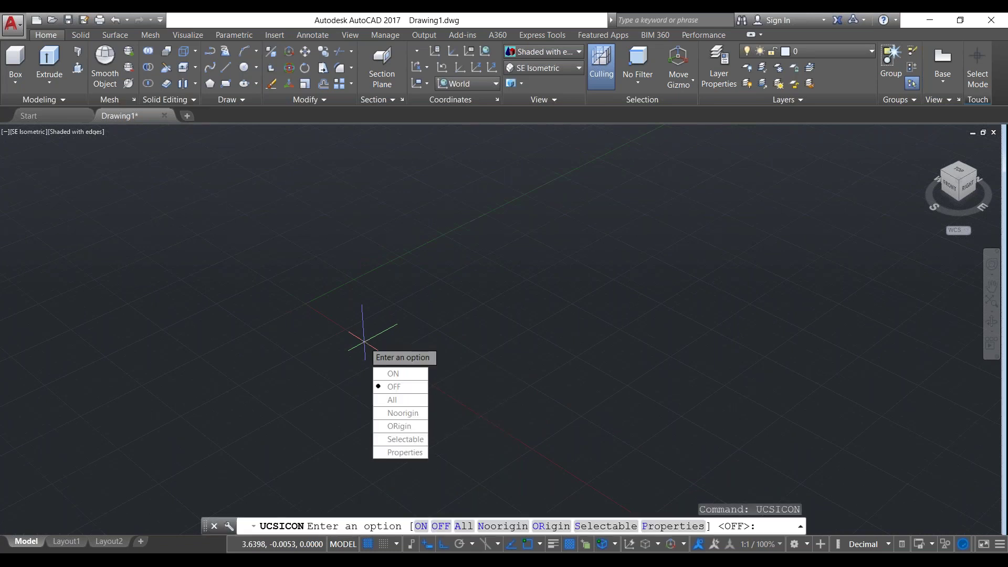
{"action": "key", "text": "Down"}
{"action": "key", "text": "Up"}
{"action": "key", "text": "Up"}
{"action": "key", "text": "Return"}
Detach the UCS icon from the origin with the Noorigin option of UCSICON
{"action": "type", "text": "UCSIc"}
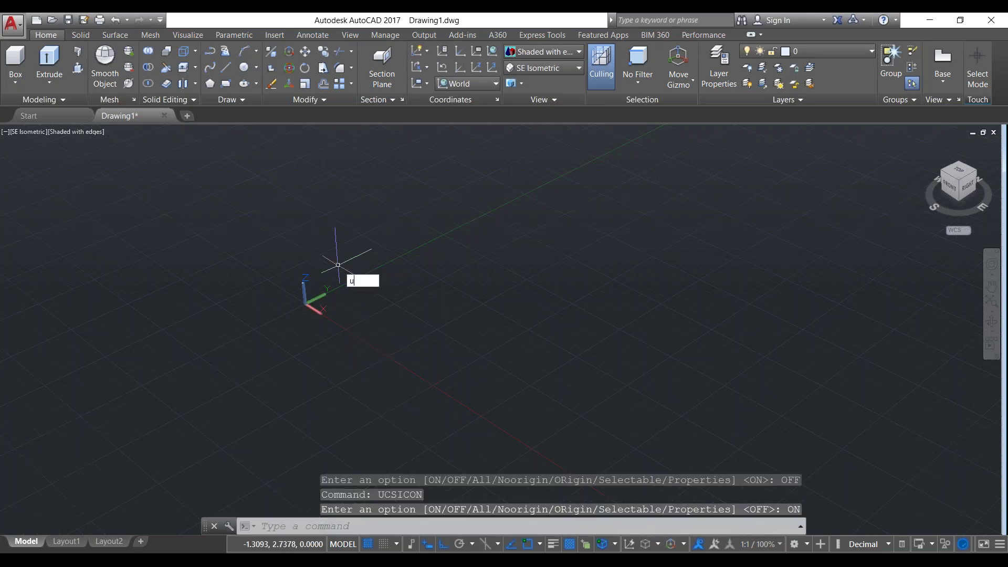
{"action": "type", "text": "ON"}
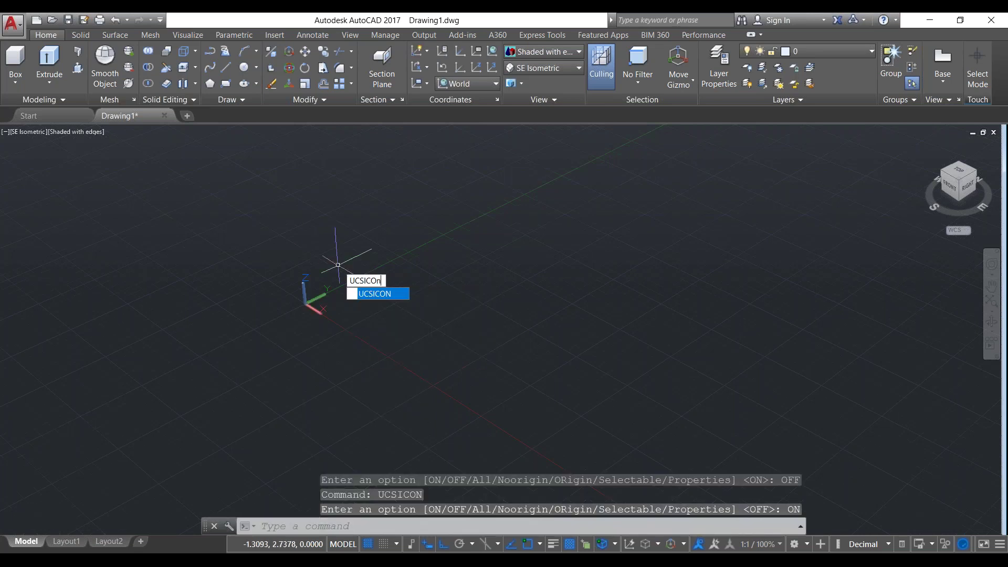
{"action": "key", "text": "Return"}
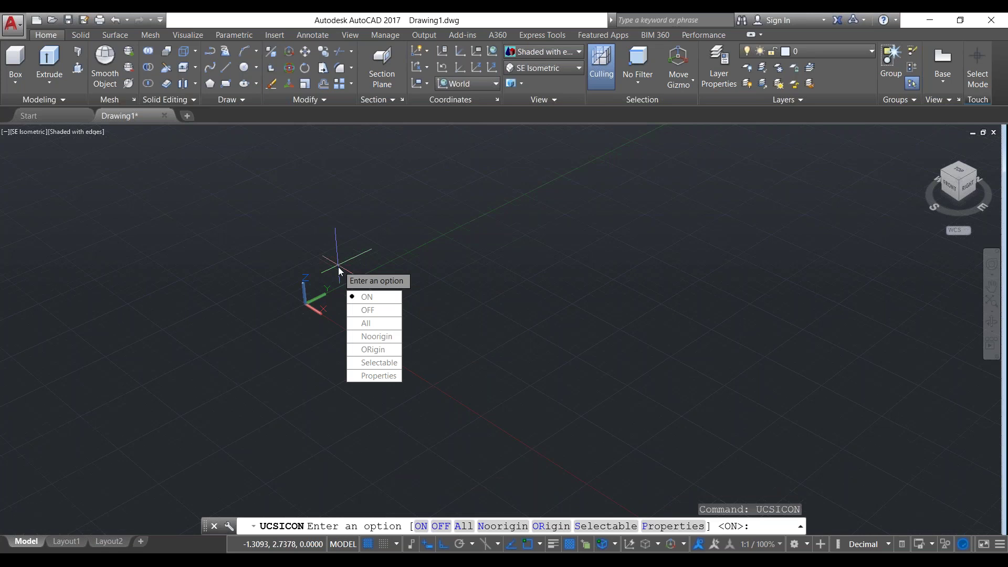
{"action": "left_click", "coordinate": [377, 337]}
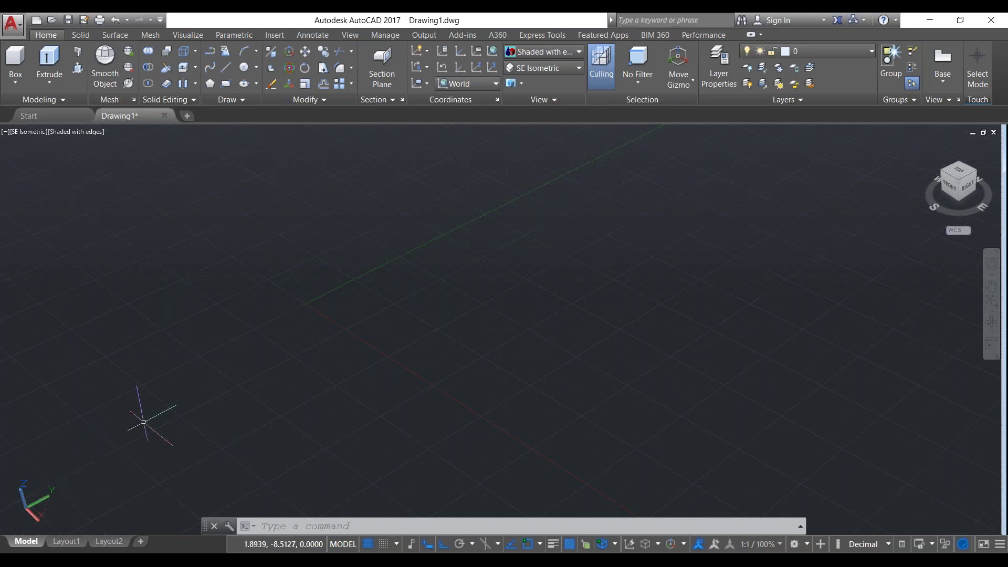
Place the UCS icon back at the coordinate system origin with the ORigin option of UCSICON
{"action": "type", "text": "UCSICon"}
{"action": "key", "text": "Return"}
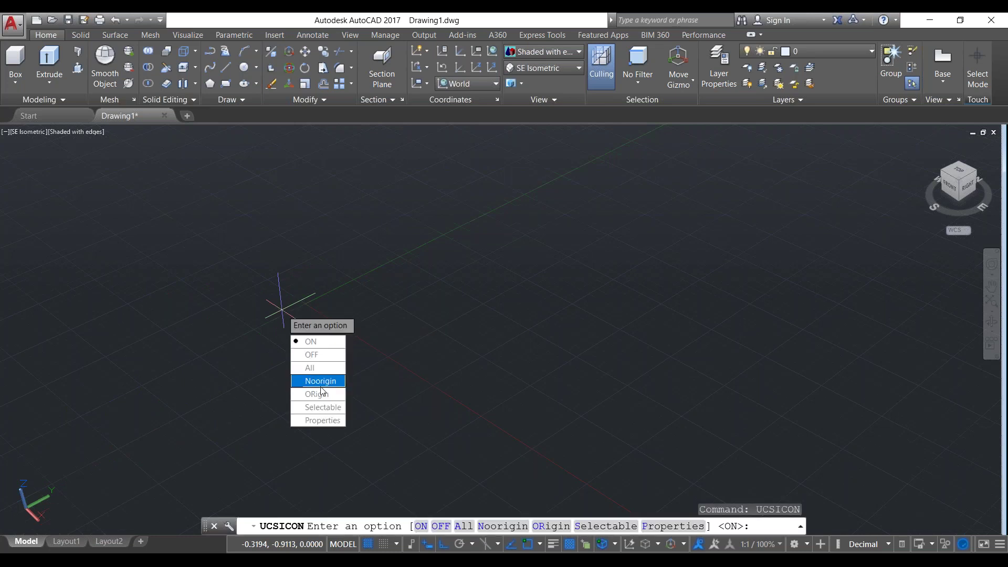
{"action": "left_click", "coordinate": [318, 394]}
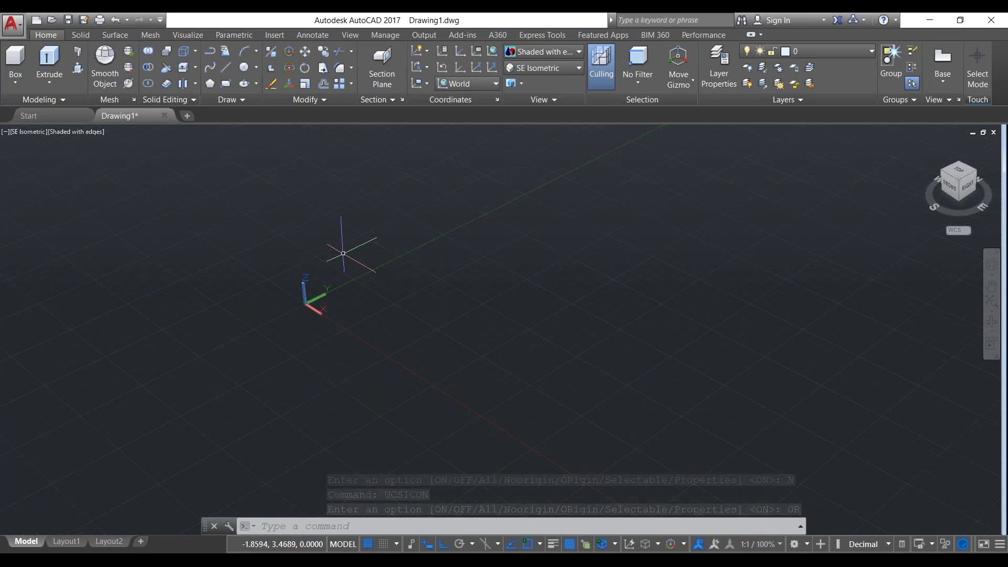
Set the Selectable option of UCSICON to Yes to allow selecting the UCS icon
{"action": "type", "text": "UCS"}
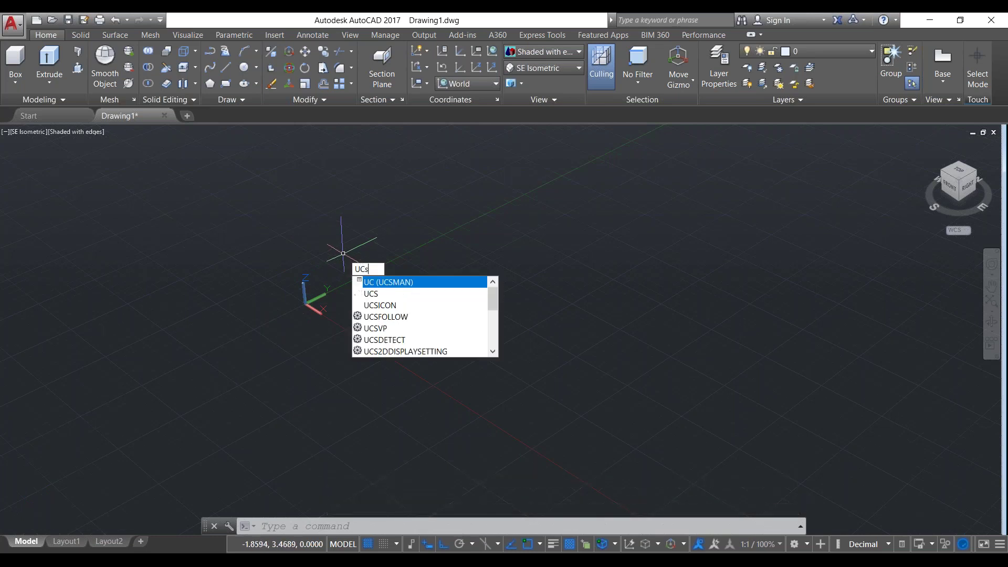
{"action": "type", "text": "ICON"}
{"action": "key", "text": "Return"}
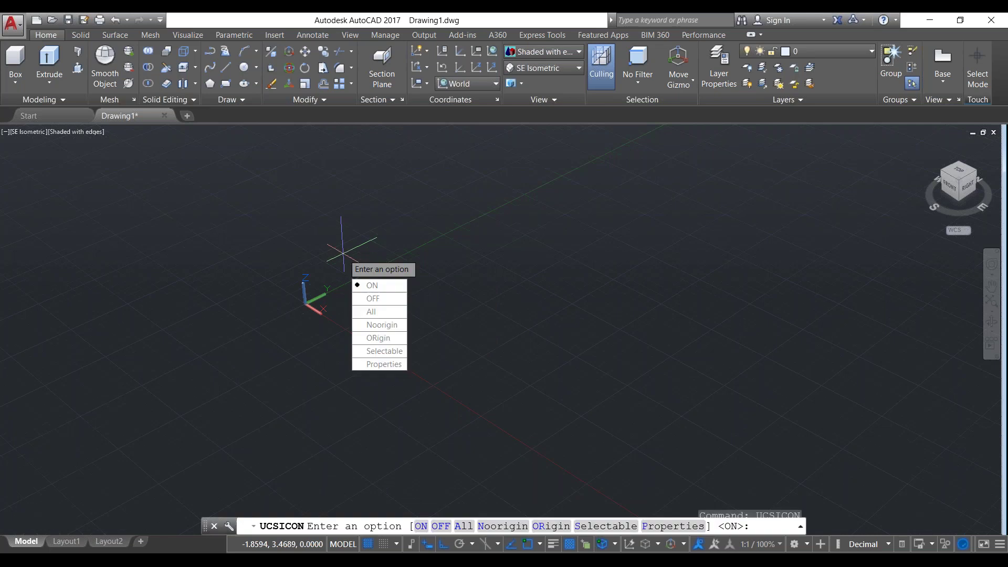
{"action": "left_click", "coordinate": [386, 351]}
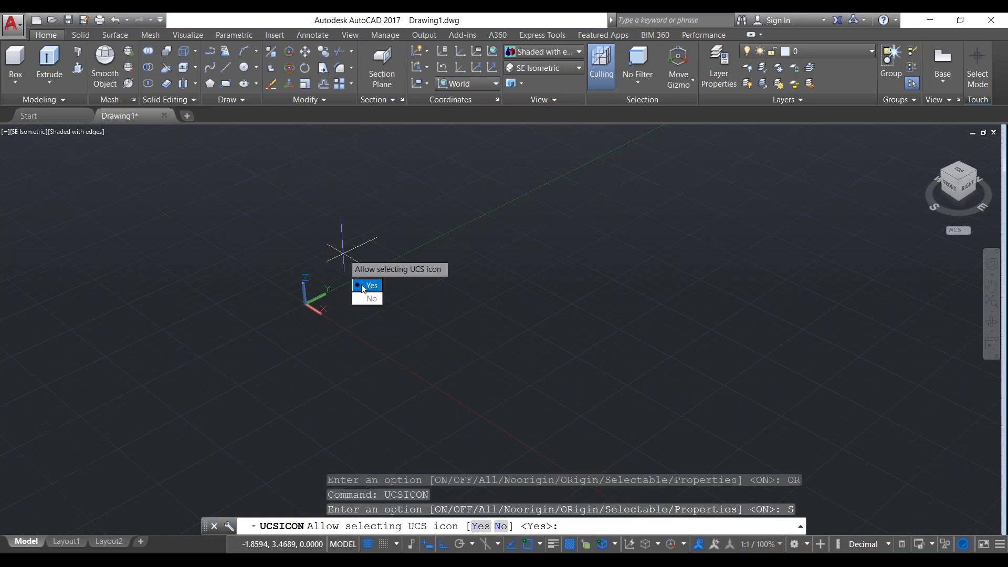
{"action": "left_click", "coordinate": [363, 286]}
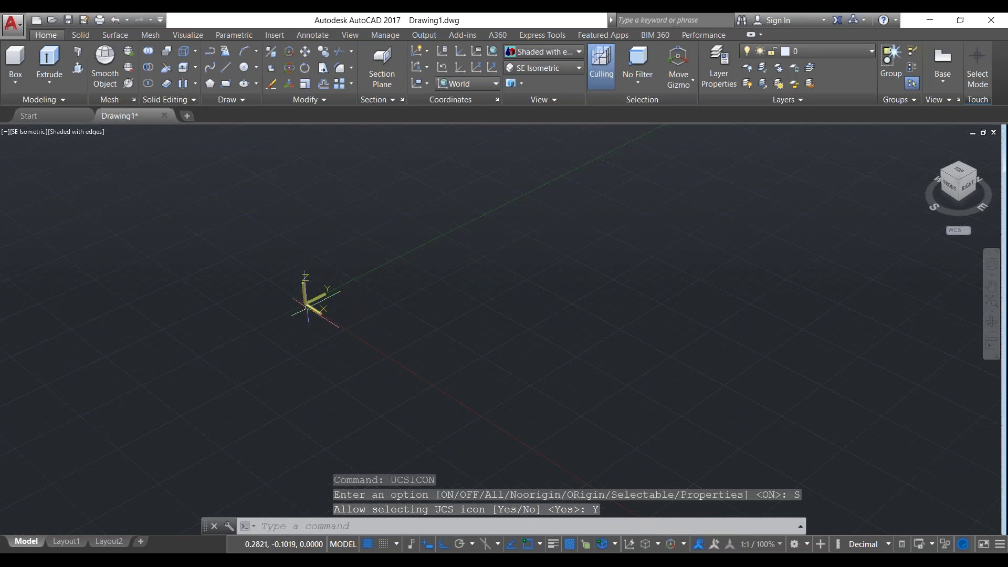
Select the UCS icon and move its origin about 4.41 units in the negative Y direction
{"action": "left_click", "coordinate": [309, 307]}
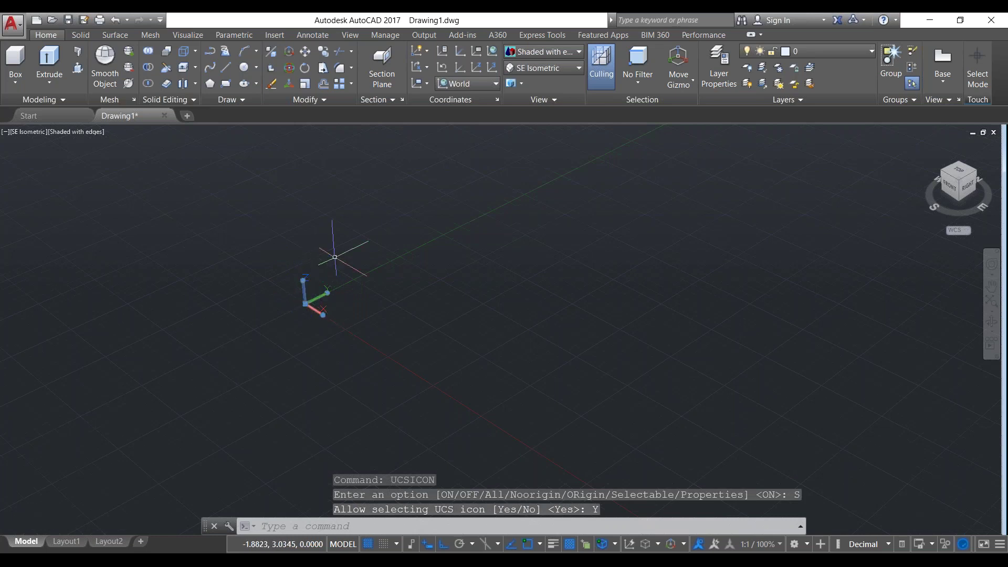
{"action": "left_click", "coordinate": [305, 304]}
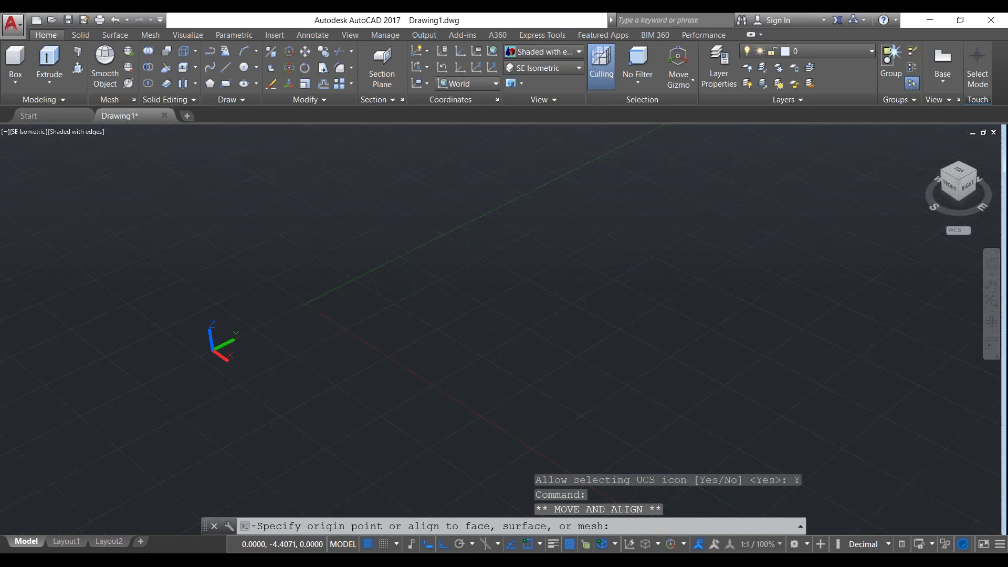
{"action": "left_click", "coordinate": [212, 350]}
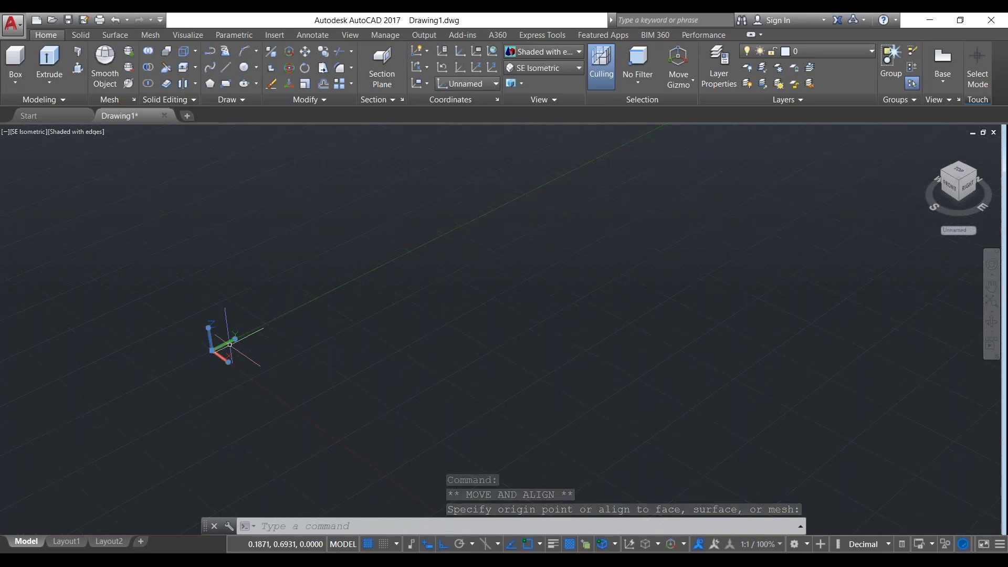
Re-specify the UCS icon's Y axis direction along the green grid axis and deselect the icon
{"action": "left_click", "coordinate": [237, 334]}
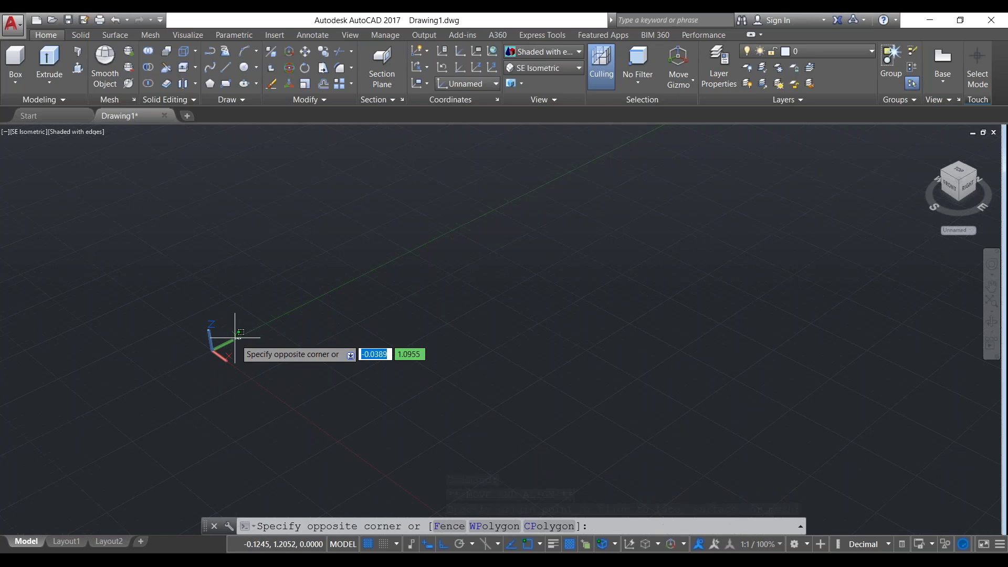
{"action": "left_click", "coordinate": [230, 339]}
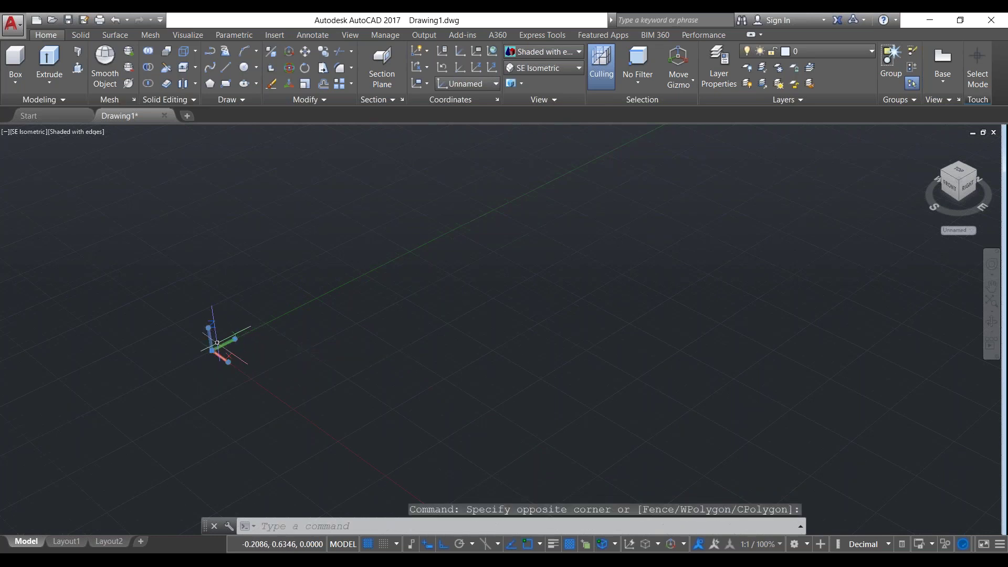
{"action": "key", "text": "Escape"}
{"action": "left_click", "coordinate": [233, 340]}
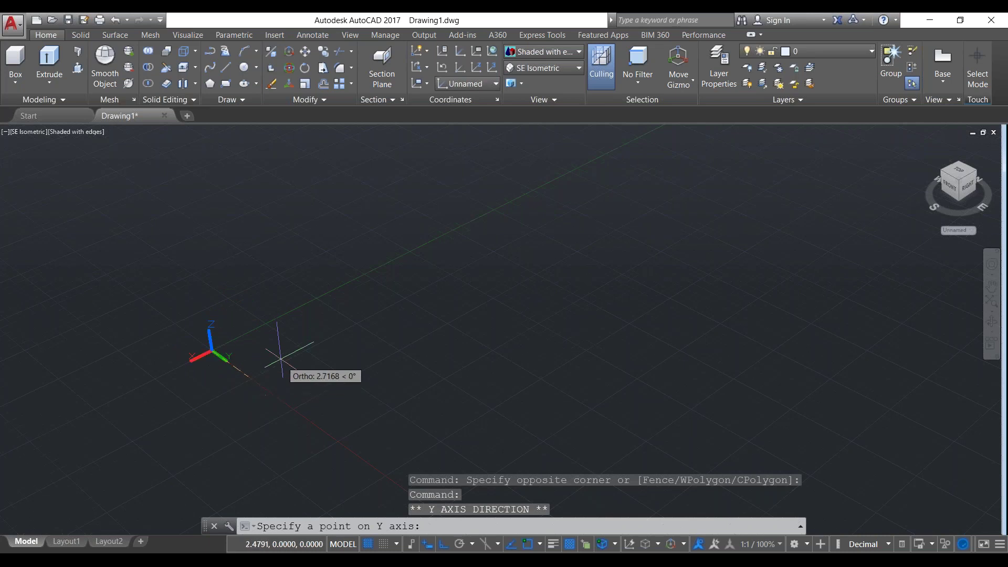
{"action": "left_click", "coordinate": [258, 324]}
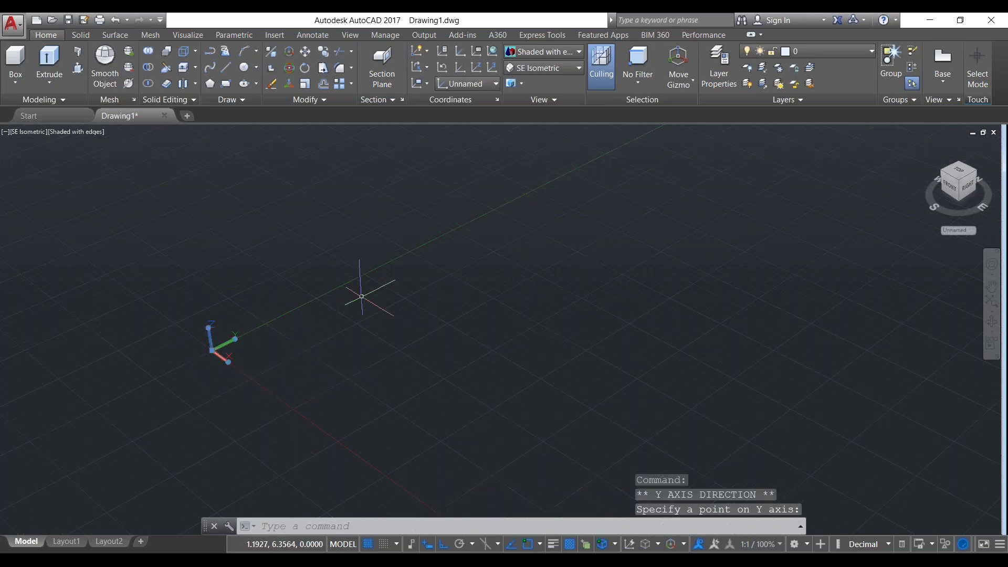
{"action": "key", "text": "Escape"}
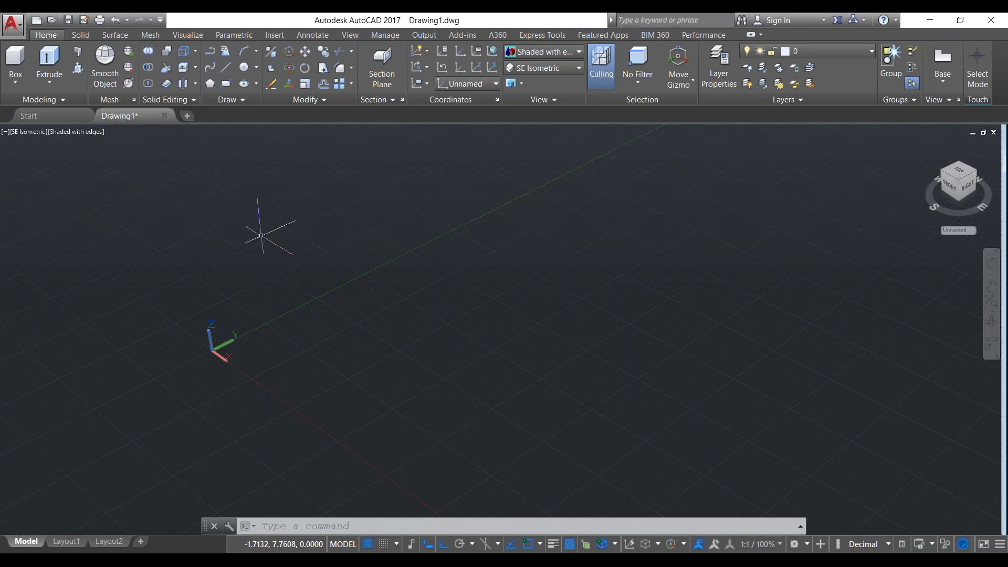
{"action": "type", "text": "p"}
{"action": "key", "text": "Return"}
{"action": "left_click_drag", "start_coordinate": [447, 360], "coordinate": [274, 323]}
{"action": "key", "text": "Escape"}
{"action": "left_click", "coordinate": [226, 67]}
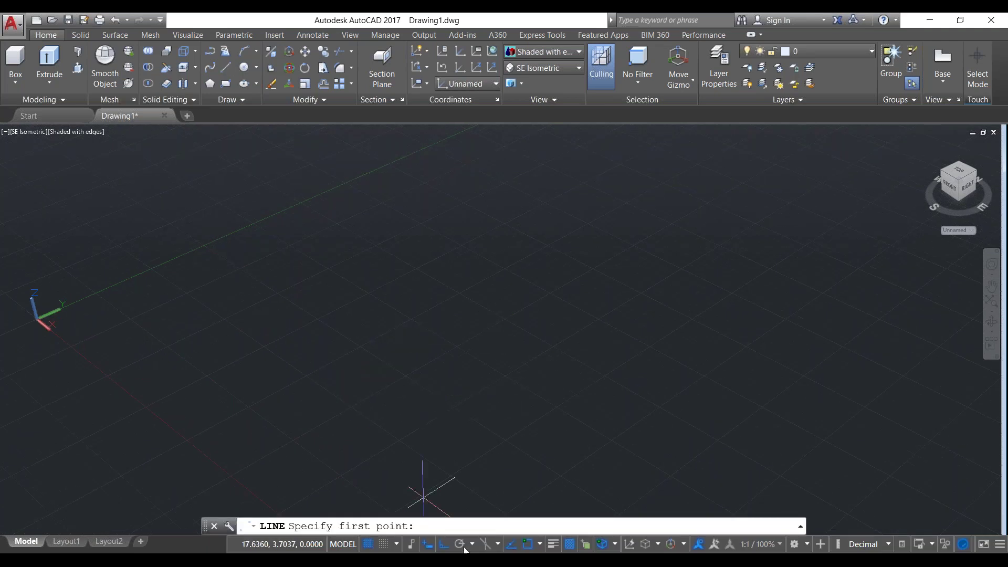
{"action": "left_click", "coordinate": [344, 341]}
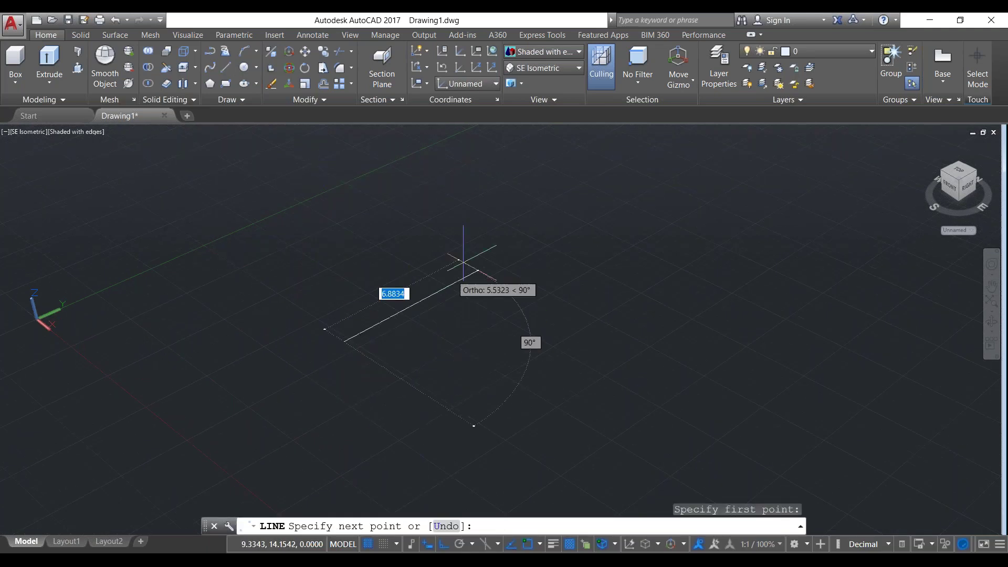
{"action": "key", "text": "Escape"}
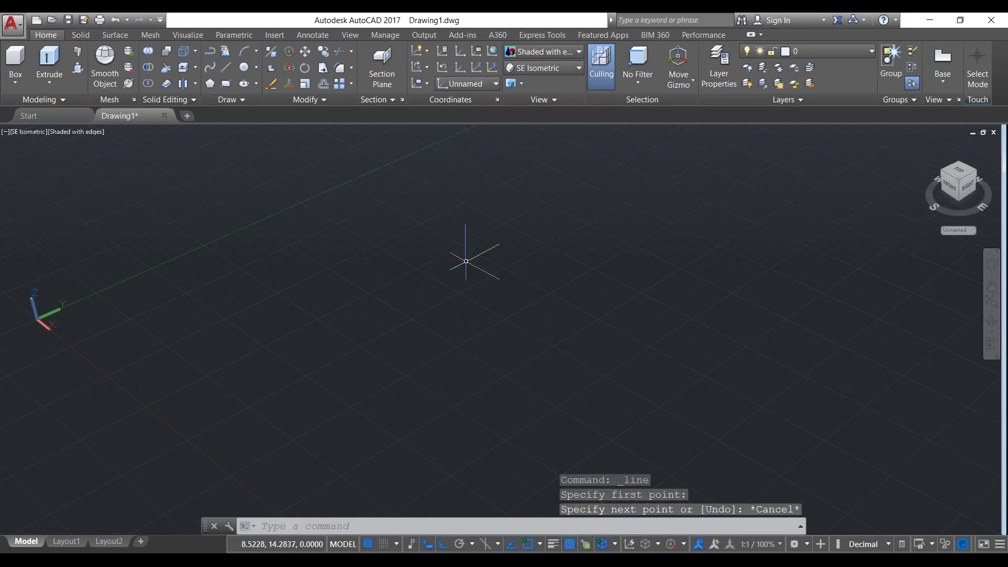
Set the drawing's length units to Decimal type with a precision of 0.00
{"action": "type", "text": "units"}
{"action": "key", "text": "Return"}
{"action": "left_click", "coordinate": [436, 198]}
{"action": "left_click", "coordinate": [429, 227]}
{"action": "left_click", "coordinate": [433, 224]}
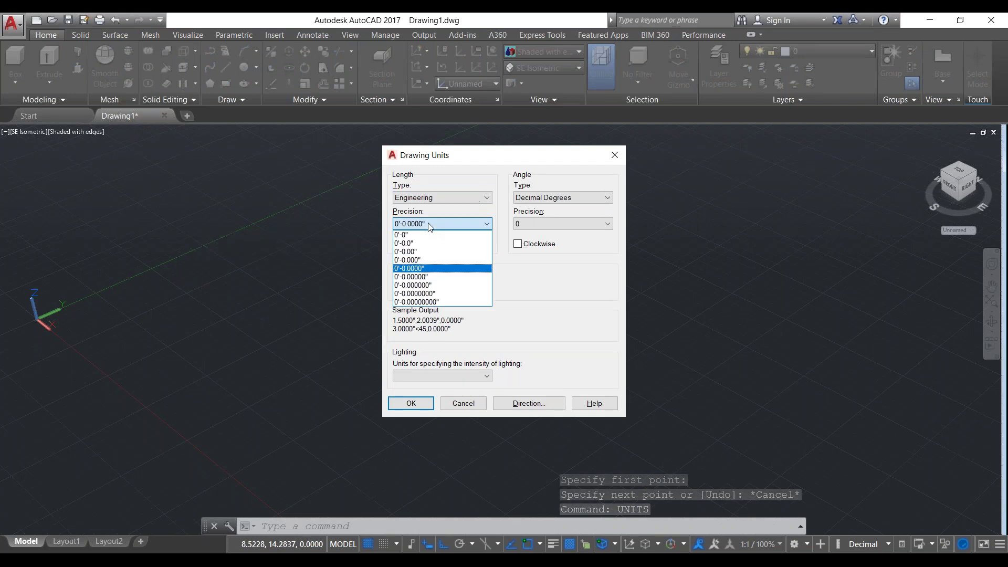
{"action": "left_click", "coordinate": [427, 214]}
{"action": "left_click", "coordinate": [439, 198]}
{"action": "left_click", "coordinate": [420, 216]}
{"action": "left_click", "coordinate": [430, 224]}
{"action": "left_click", "coordinate": [413, 251]}
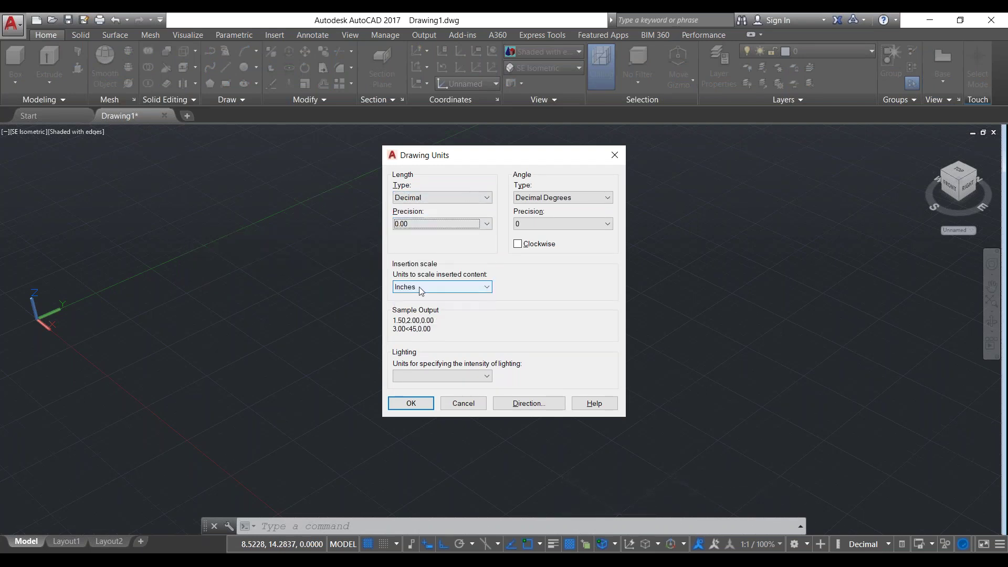
Set the insertion scale units to Meters and apply the drawing units settings
{"action": "left_click", "coordinate": [423, 289]}
{"action": "left_click", "coordinate": [414, 357]}
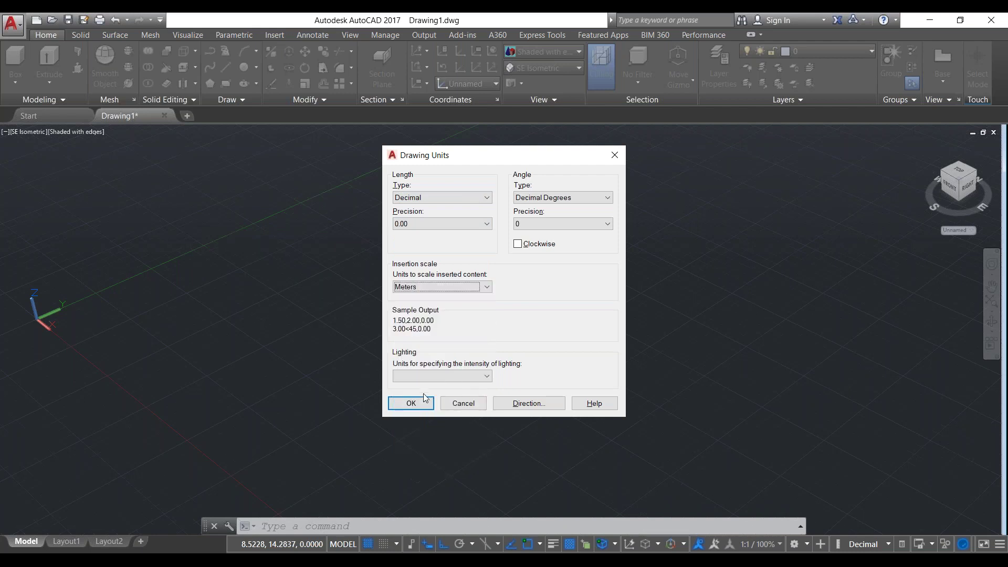
{"action": "left_click", "coordinate": [426, 403]}
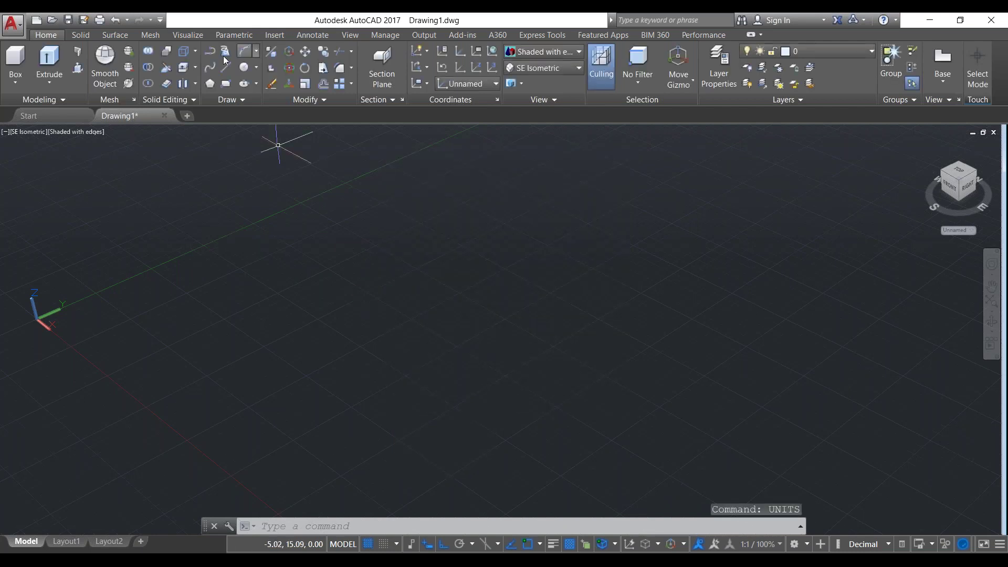
Draw a closed rectangle of lines on the ground plane, 10 m along Y by 5 m along X
{"action": "left_click", "coordinate": [226, 74]}
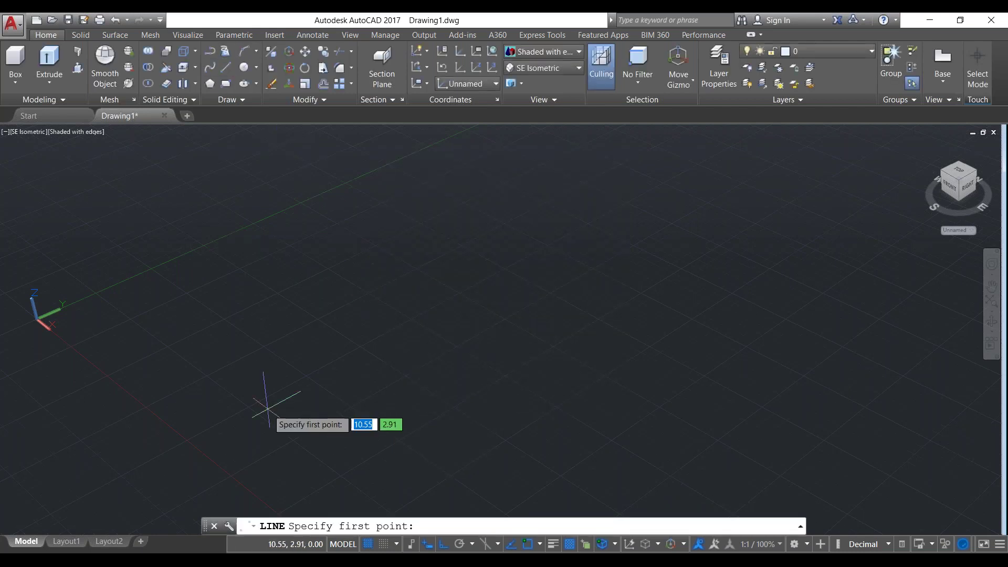
{"action": "left_click", "coordinate": [282, 372]}
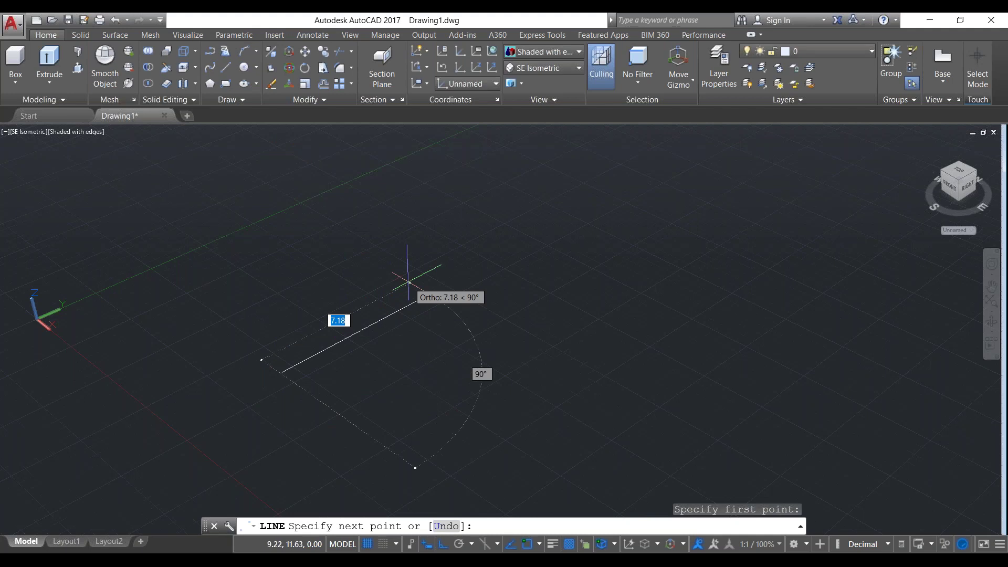
{"action": "type", "text": "10"}
{"action": "key", "text": "Return"}
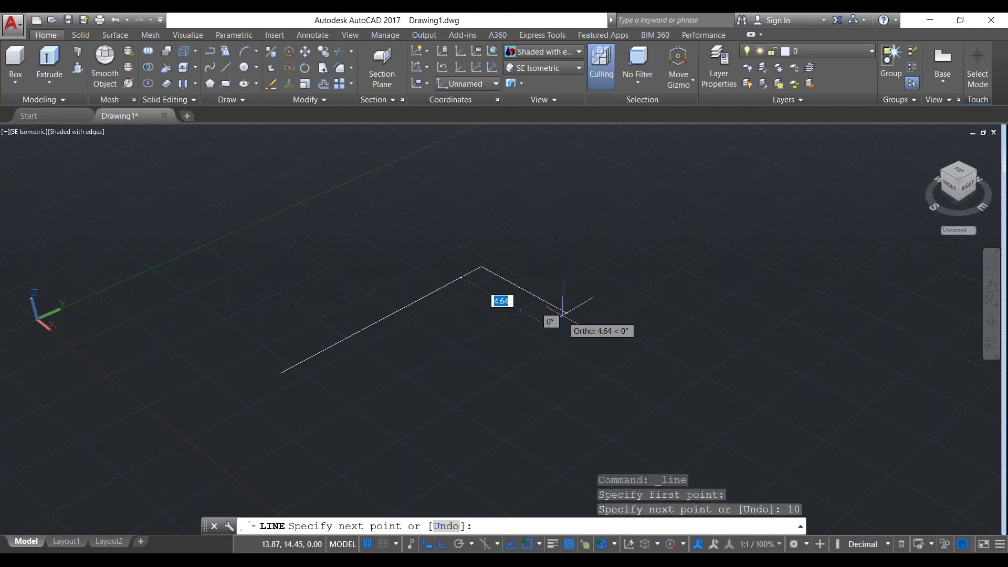
{"action": "type", "text": "5"}
{"action": "key", "text": "Return"}
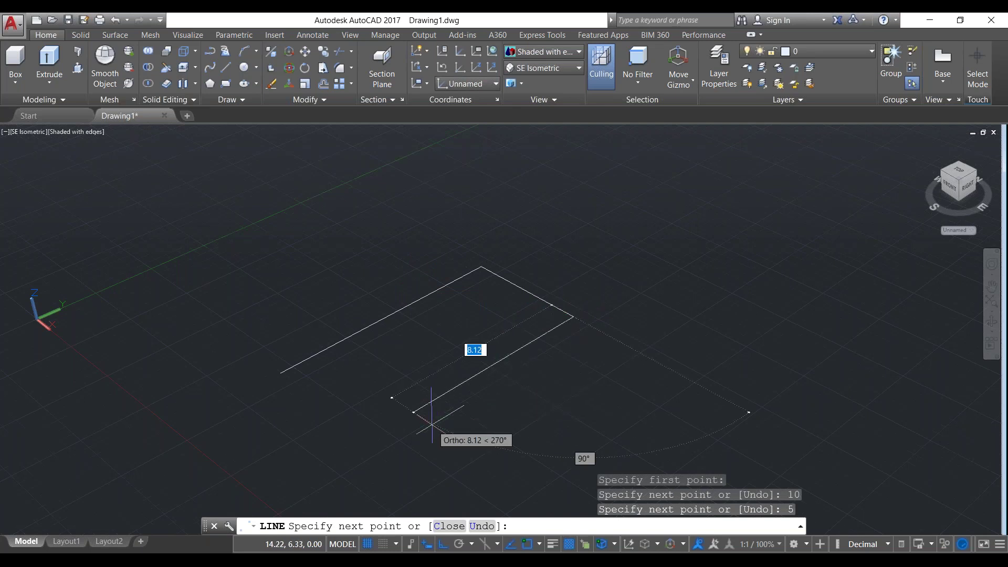
{"action": "type", "text": "10"}
{"action": "key", "text": "Return"}
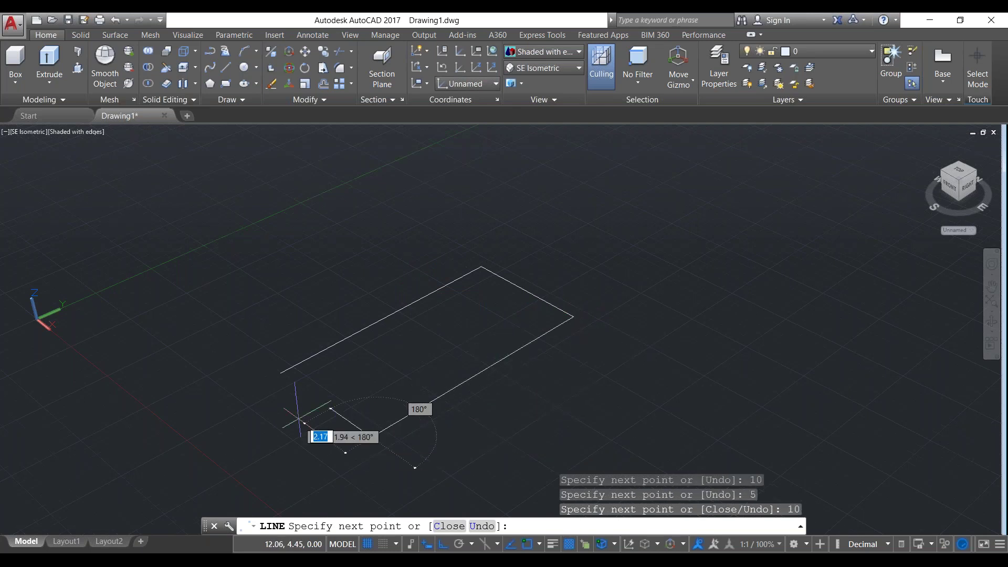
{"action": "left_click", "coordinate": [281, 374]}
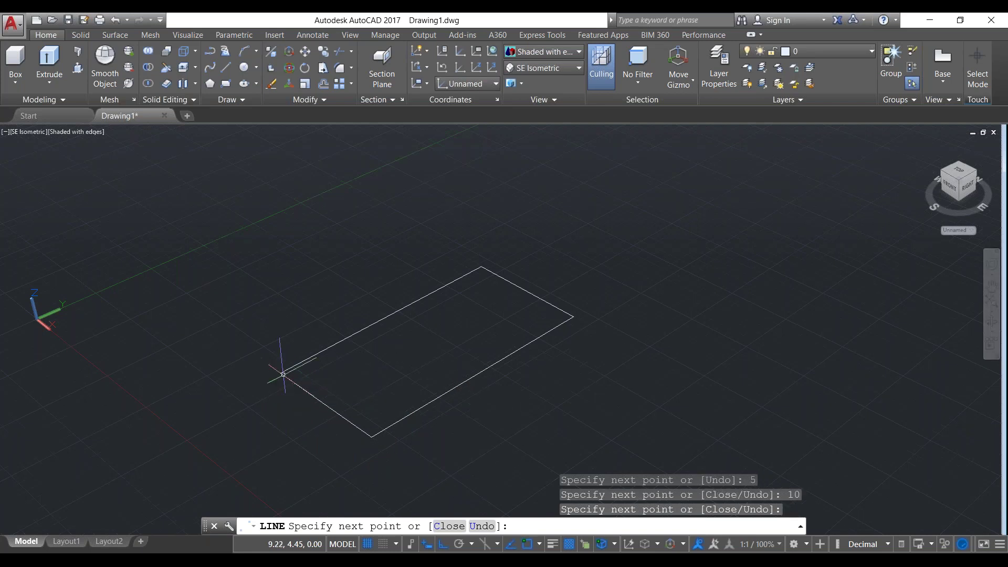
{"action": "key", "text": "Escape"}
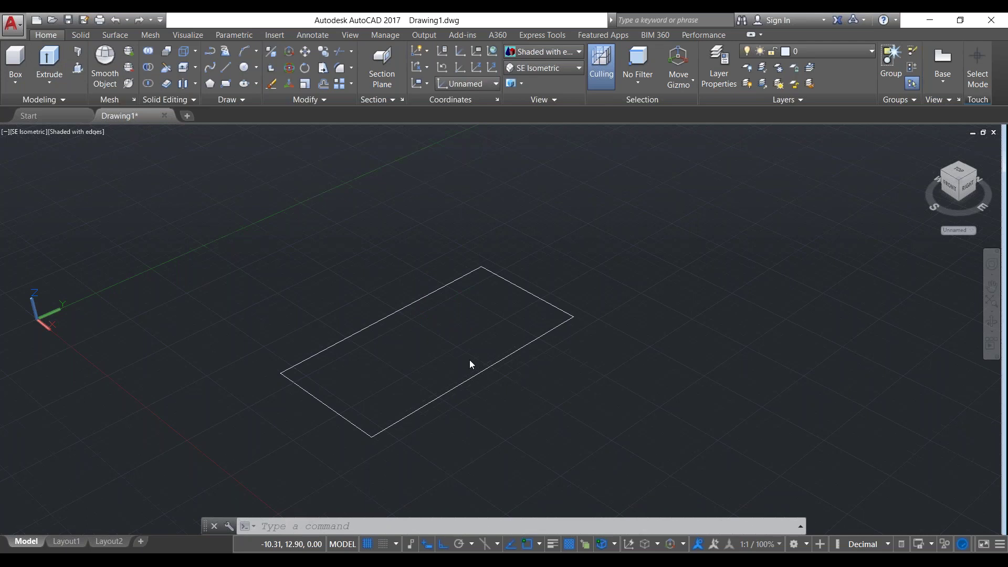
Extrude the area bounded by the rectangle 2 m upward with Presspull and finish the command
{"action": "key", "text": "ctrl+shift+e"}
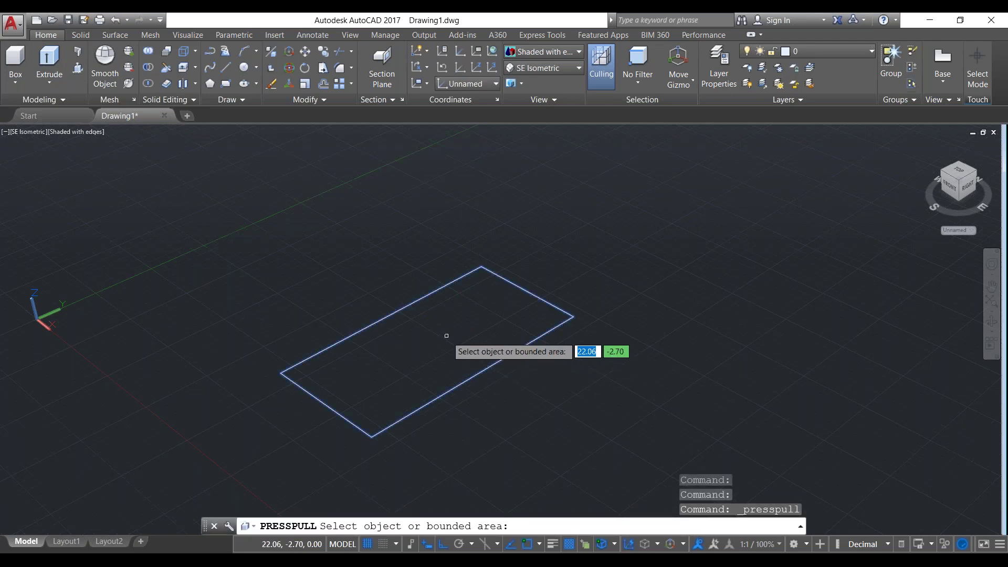
{"action": "left_click", "coordinate": [431, 347]}
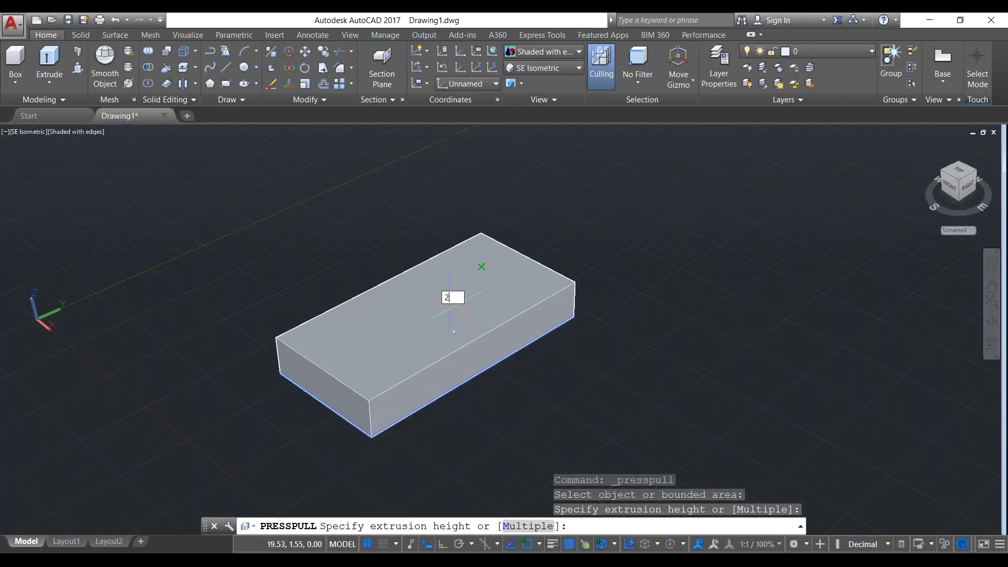
{"action": "type", "text": "2"}
{"action": "key", "text": "Return"}
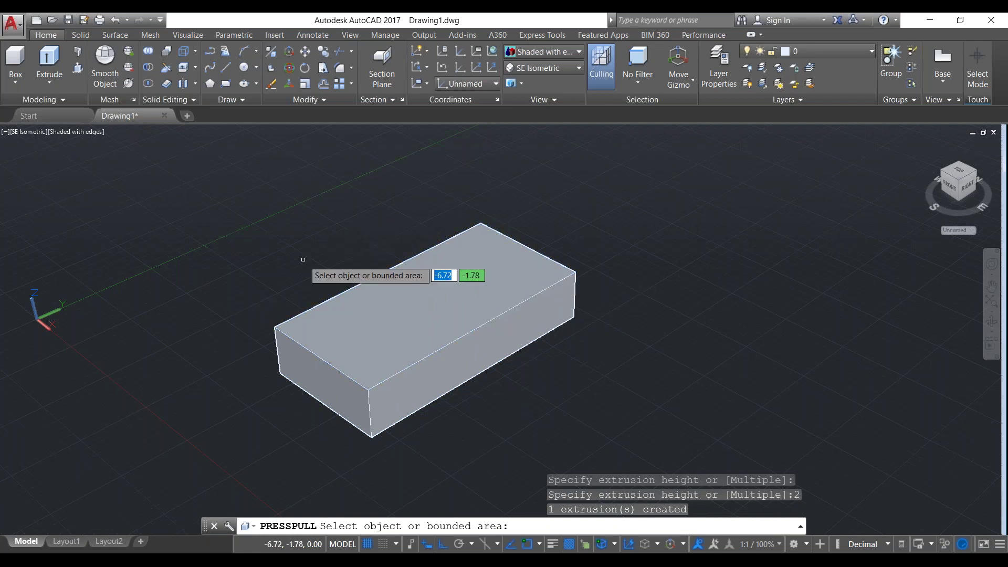
{"action": "key", "text": "Return"}
{"action": "left_click_drag", "start_coordinate": [598, 374], "coordinate": [27, 390]}
{"action": "key", "text": "Escape"}
{"action": "key", "text": "Return"}
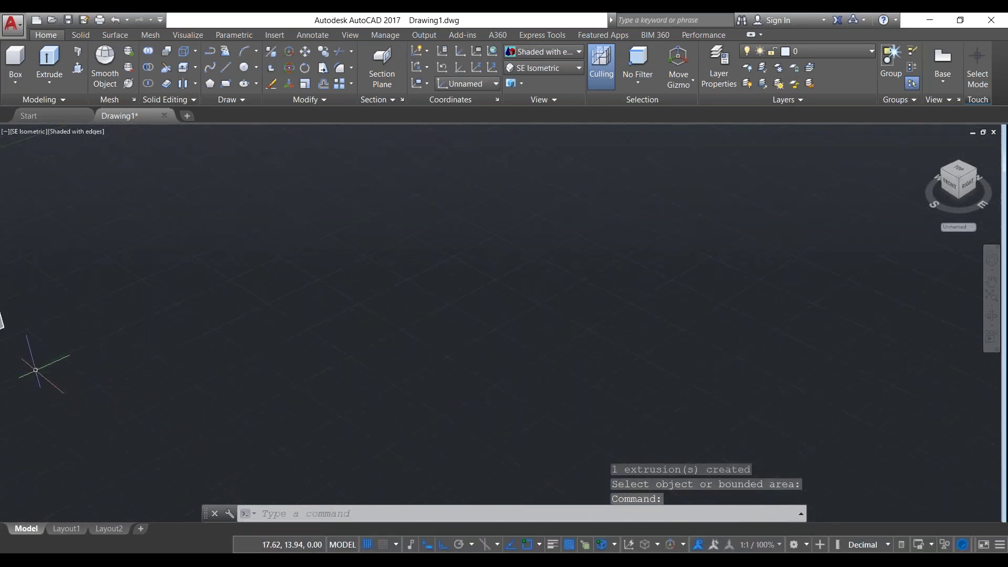
{"action": "left_click", "coordinate": [47, 85]}
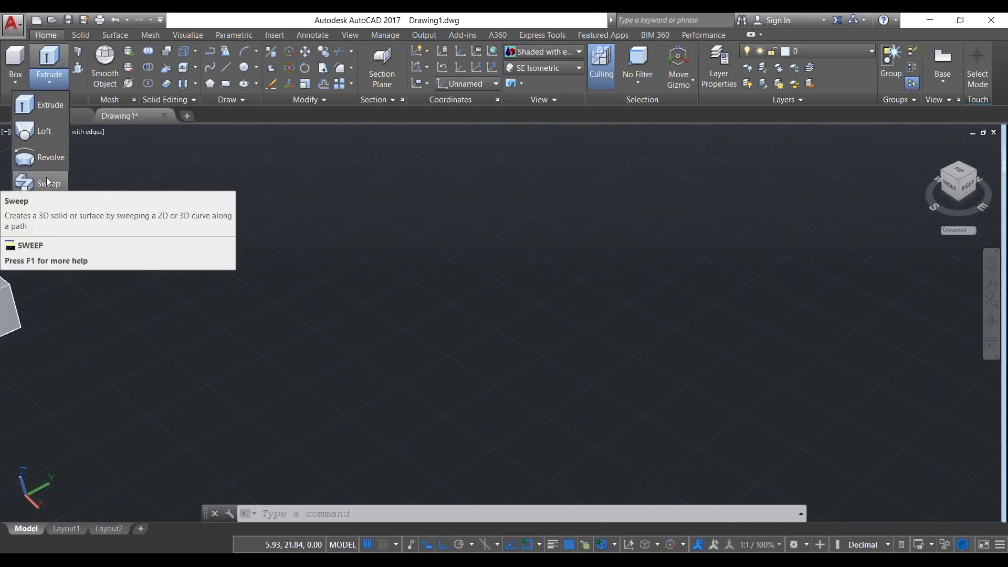
{"action": "left_click", "coordinate": [48, 85]}
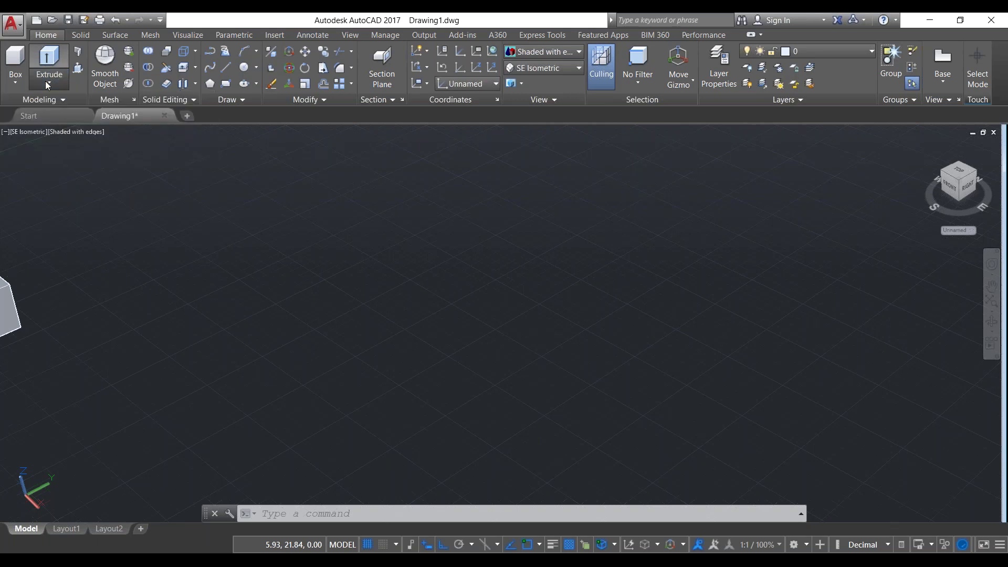
{"action": "left_click", "coordinate": [47, 85]}
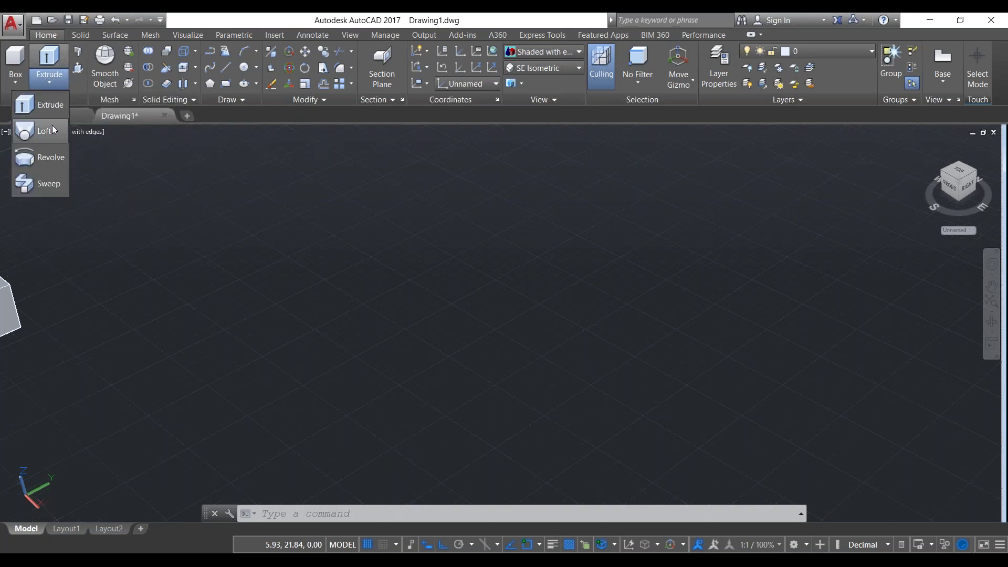
{"action": "left_click", "coordinate": [66, 77]}
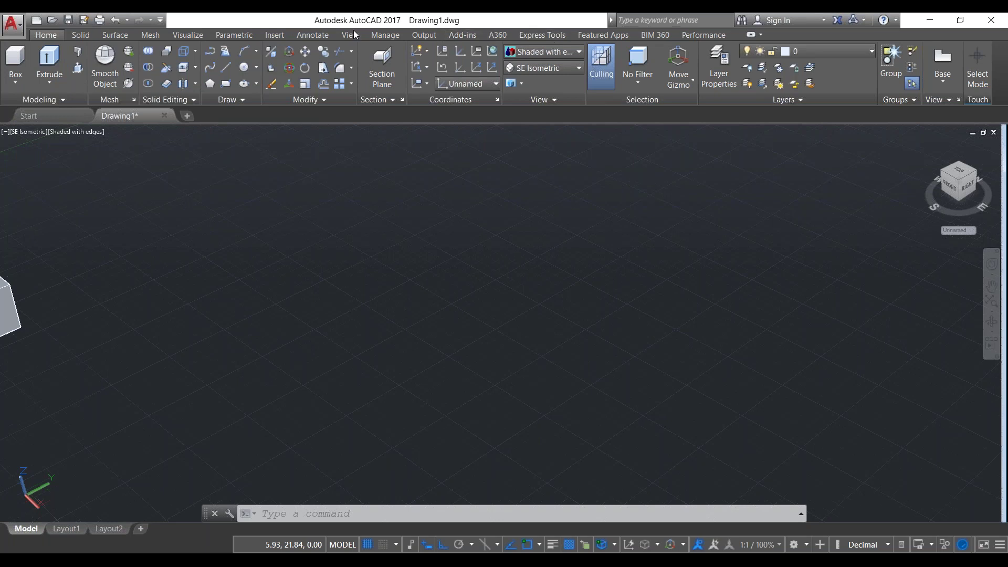
Draw three concentric circles in the empty area beside the box, with radii of about 3.25, about 2.83 and slightly less
{"action": "left_click", "coordinate": [251, 67]}
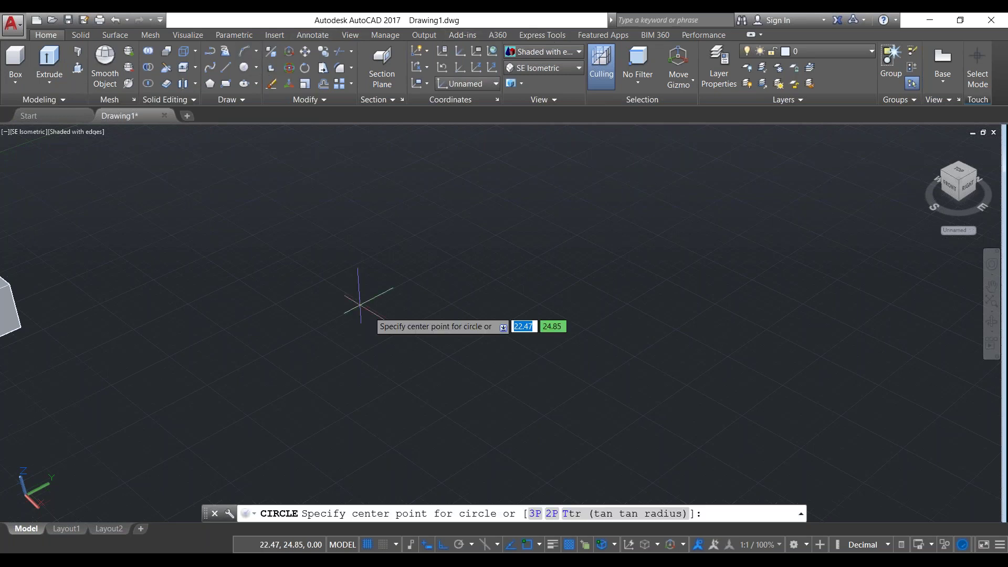
{"action": "left_click", "coordinate": [414, 362]}
{"action": "left_click", "coordinate": [427, 299]}
{"action": "key", "text": "Return"}
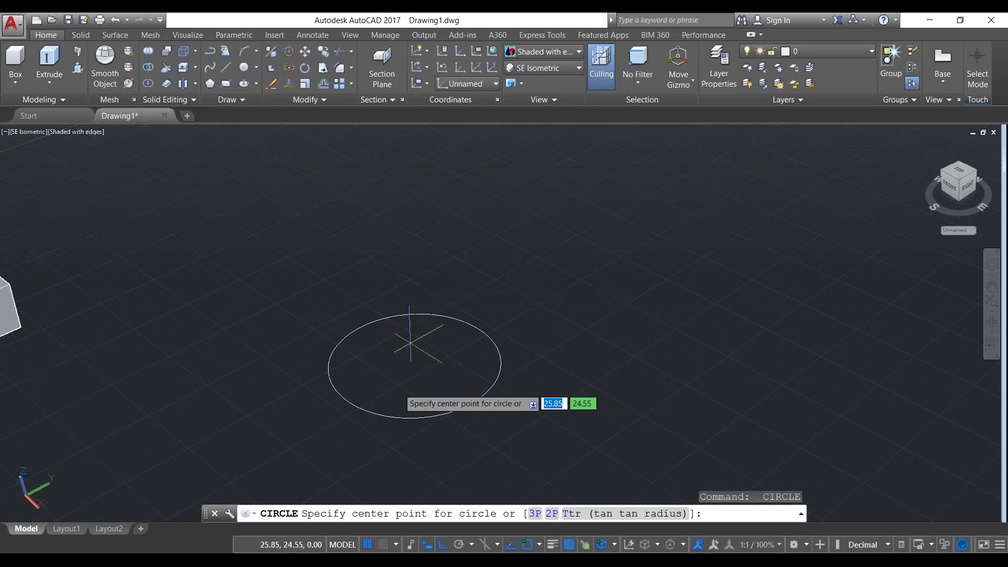
{"action": "left_click", "coordinate": [411, 362]}
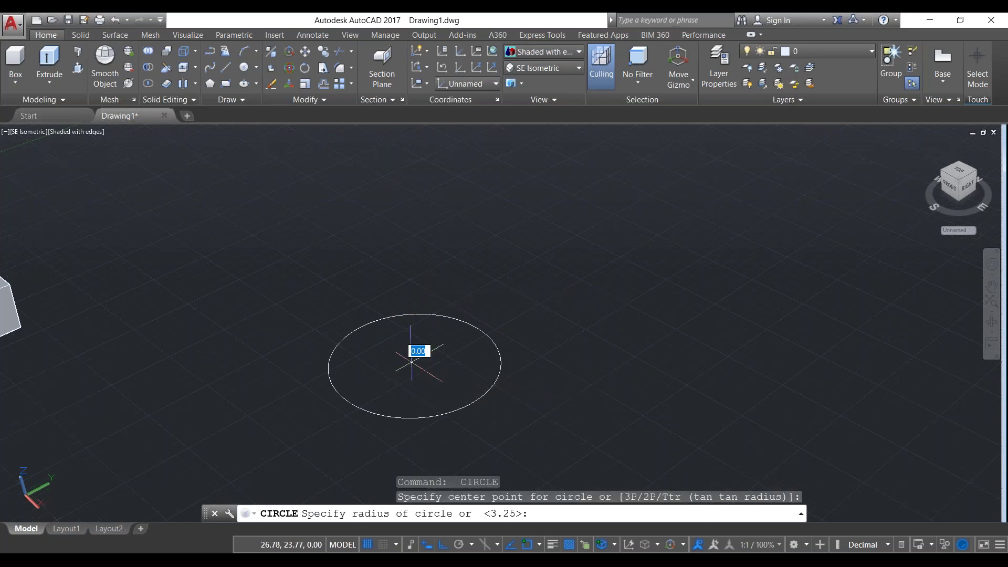
{"action": "left_click", "coordinate": [406, 318]}
{"action": "key", "text": "Return"}
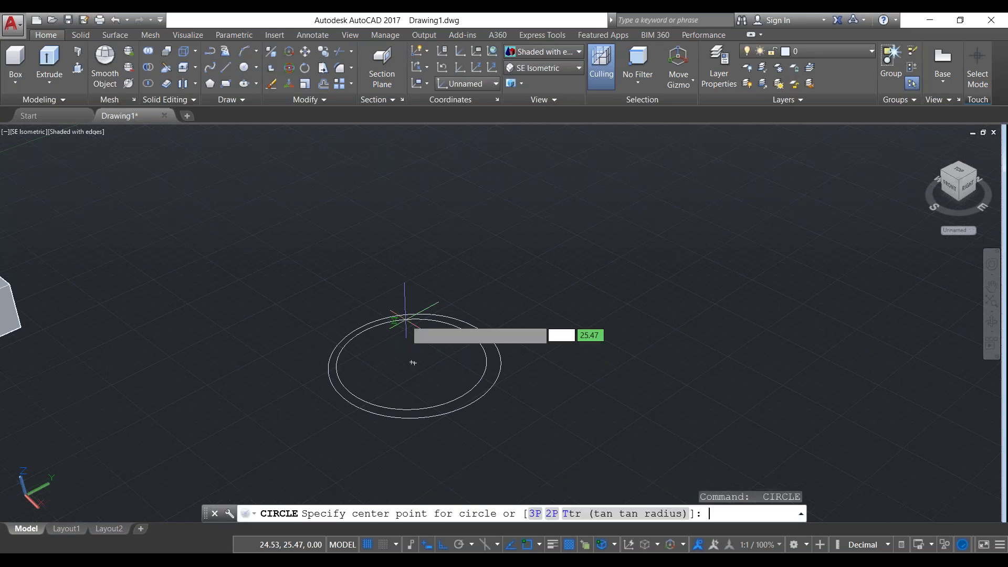
{"action": "left_click", "coordinate": [410, 360]}
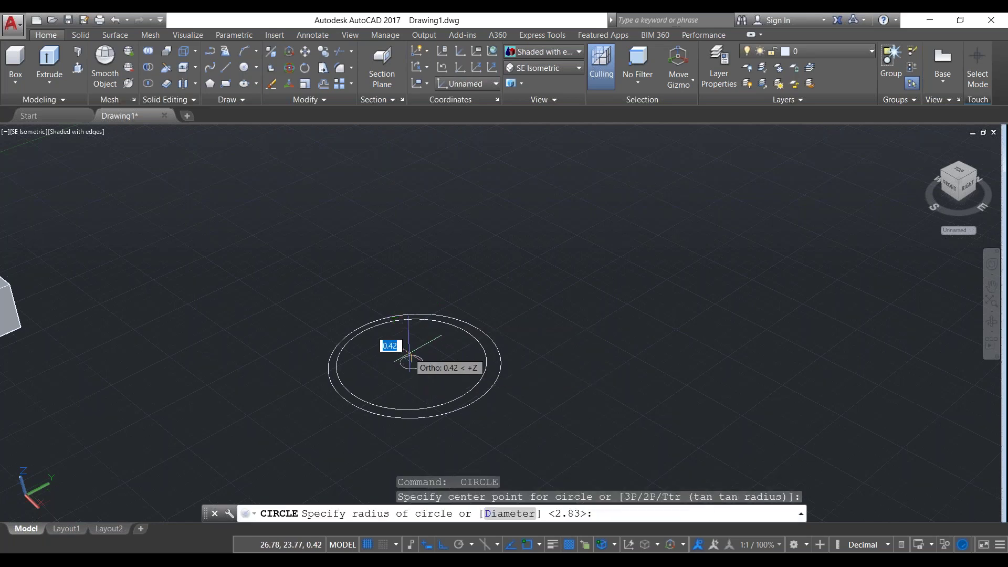
{"action": "left_click", "coordinate": [402, 324]}
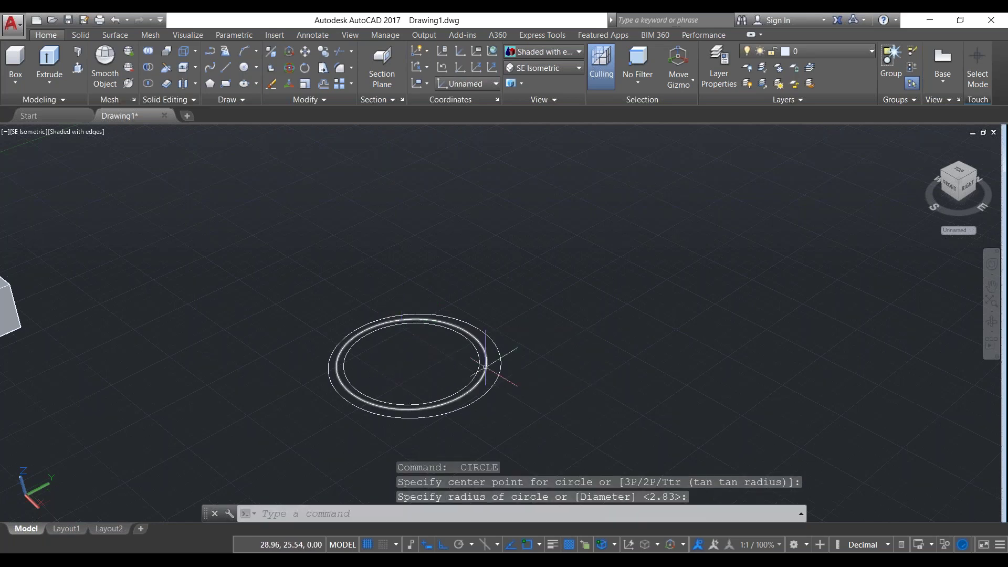
{"action": "key", "text": "Escape"}
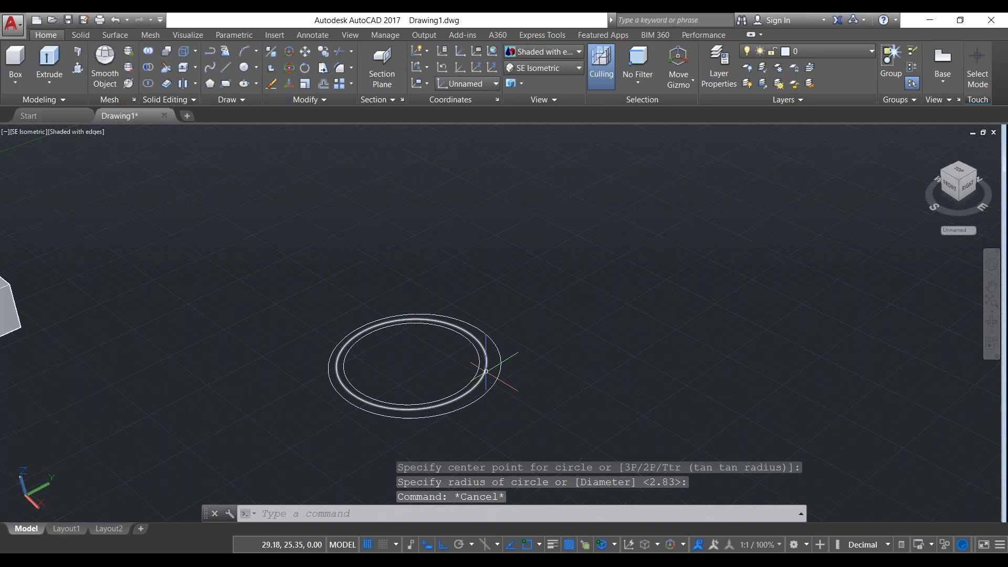
Try moving the middle circle with its gizmo along Y, along X, and about 6.32 up along Z
{"action": "left_click", "coordinate": [482, 347]}
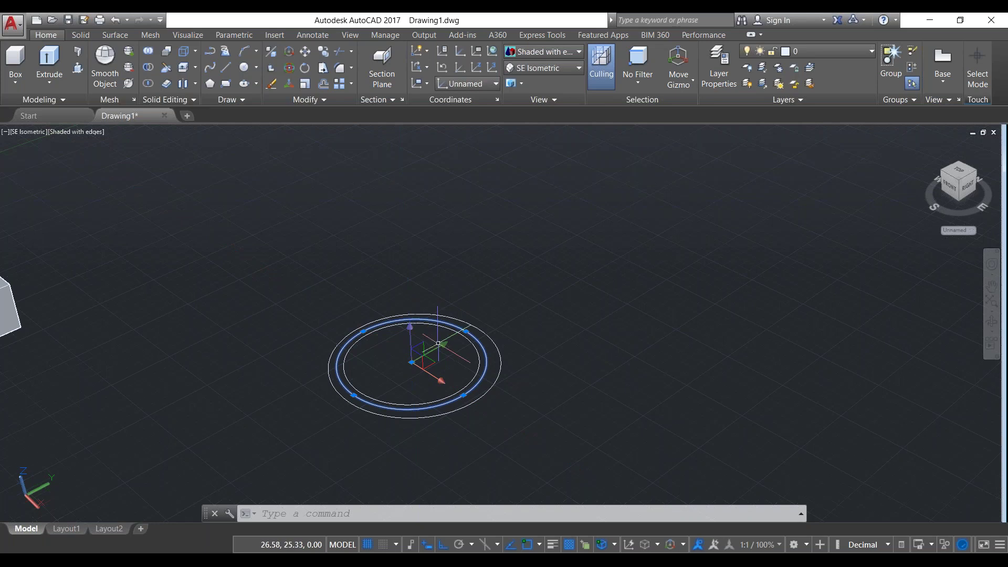
{"action": "left_click", "coordinate": [443, 344]}
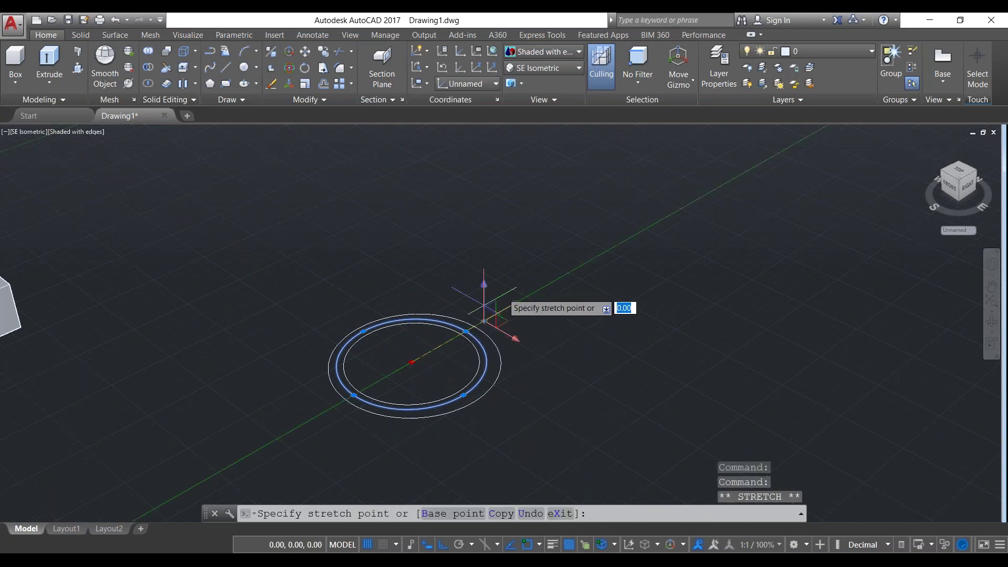
{"action": "left_click", "coordinate": [597, 257]}
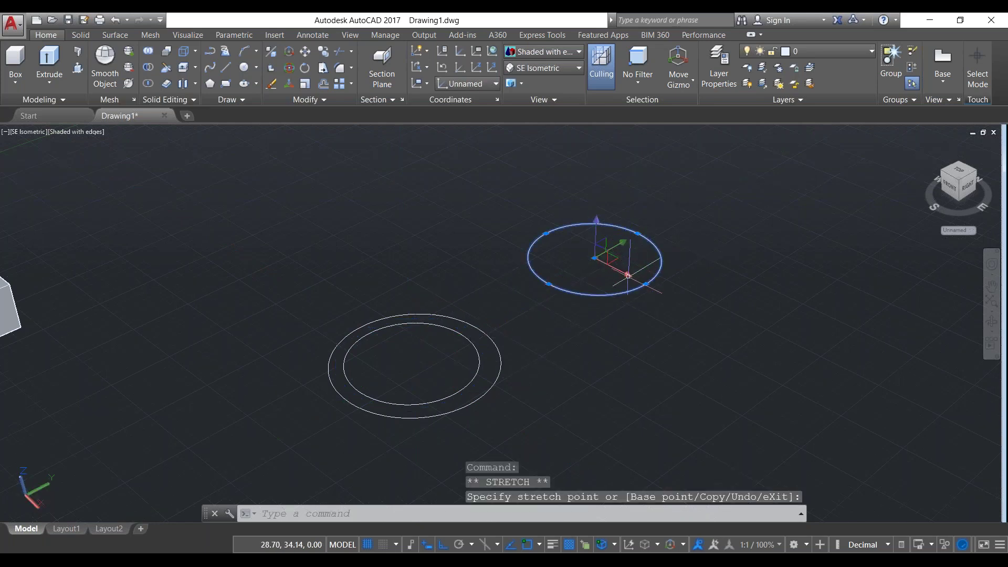
{"action": "left_click", "coordinate": [615, 267]}
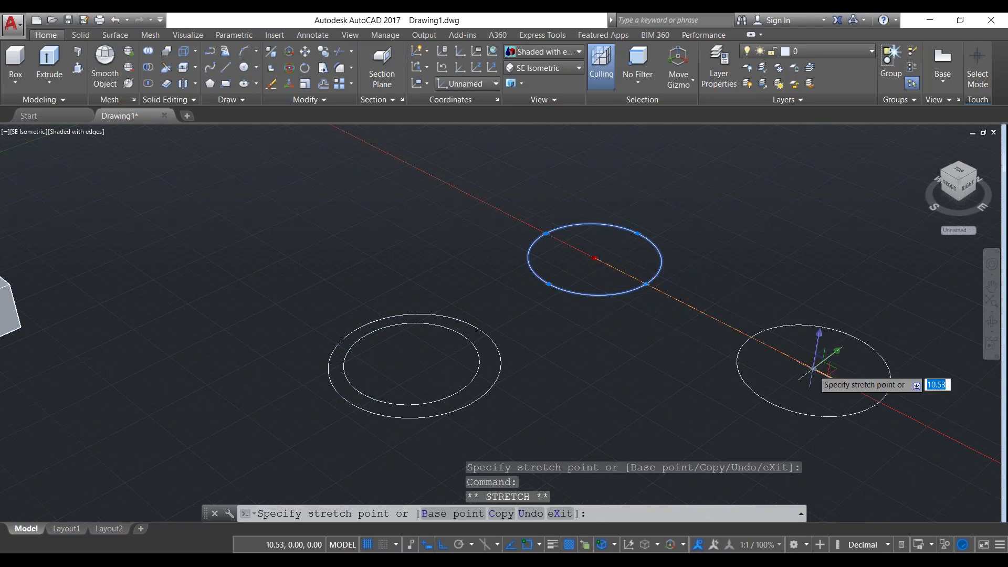
{"action": "left_click", "coordinate": [735, 330]}
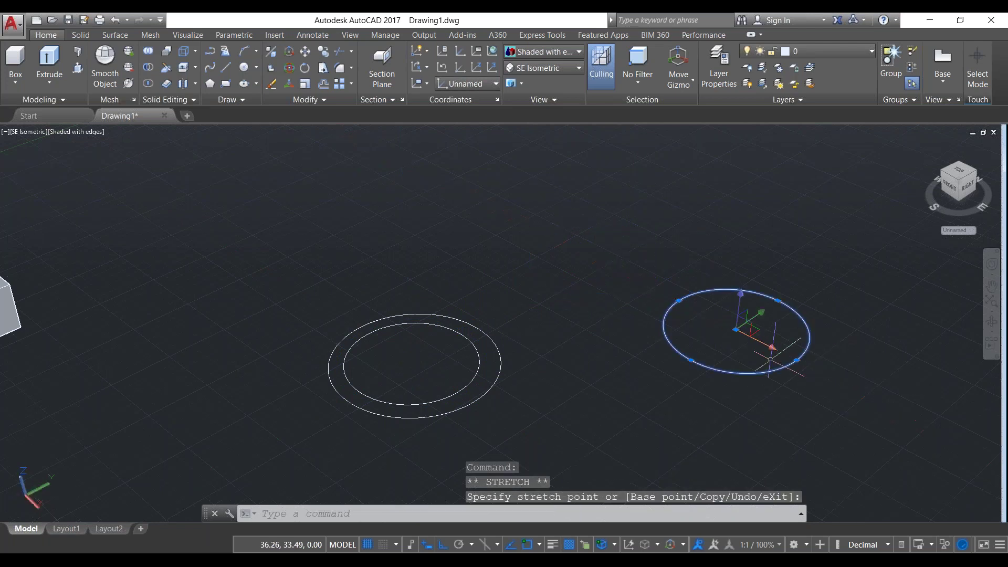
{"action": "left_click", "coordinate": [741, 302]}
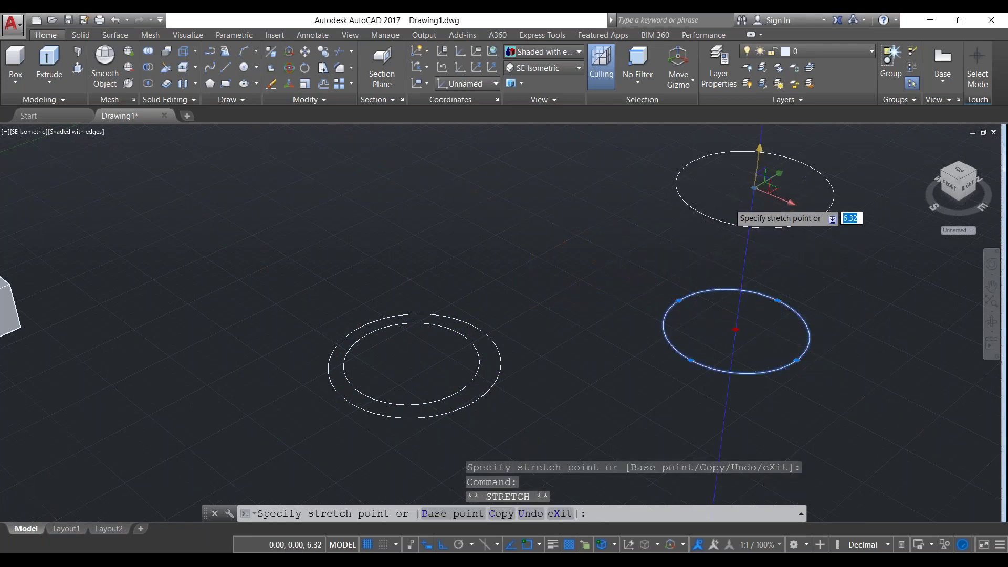
{"action": "left_click", "coordinate": [733, 221]}
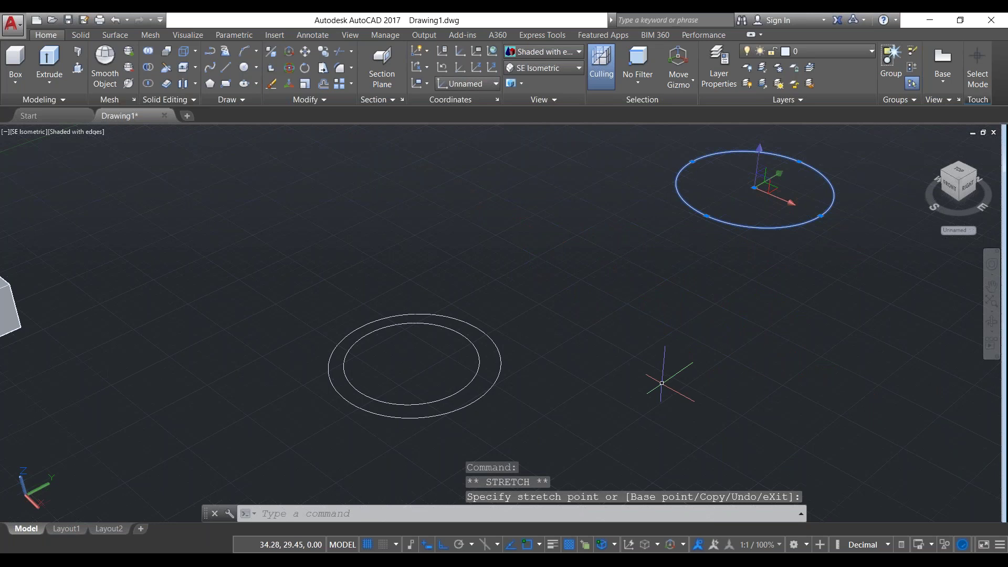
Undo the middle circle's moves along all three axes
{"action": "key", "text": "ctrl+z"}
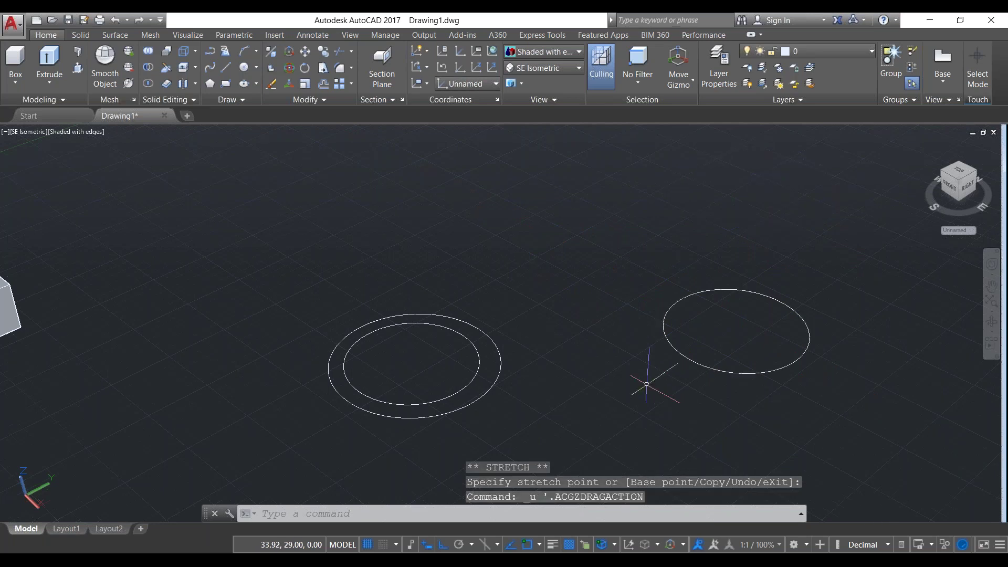
{"action": "key", "text": "ctrl+z"}
{"action": "key", "text": "ctrl+z"}
{"action": "key", "text": "ctrl+z"}
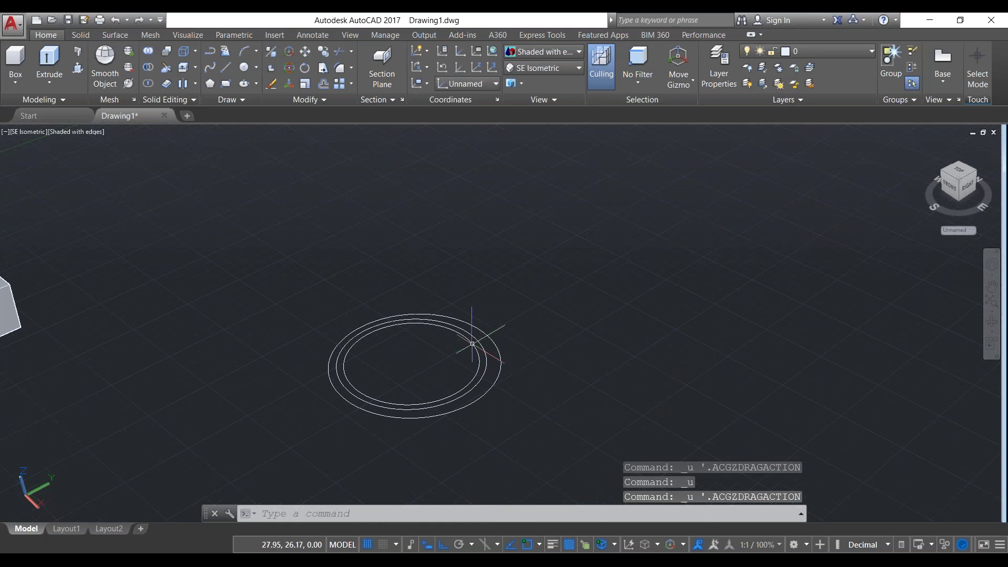
Move the middle circle straight up along Z above the other two circles and clear the selection
{"action": "left_click", "coordinate": [474, 339]}
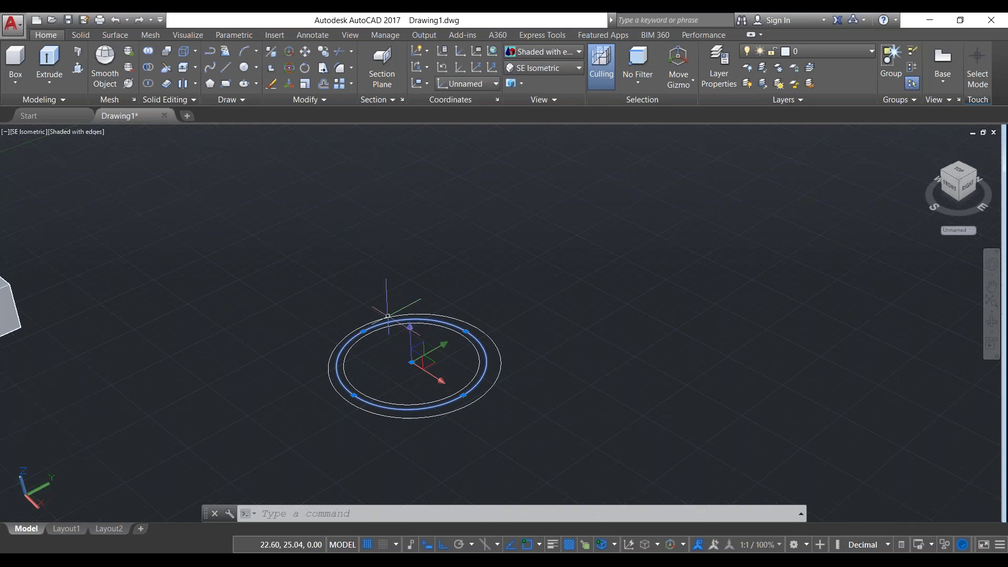
{"action": "left_click", "coordinate": [411, 338]}
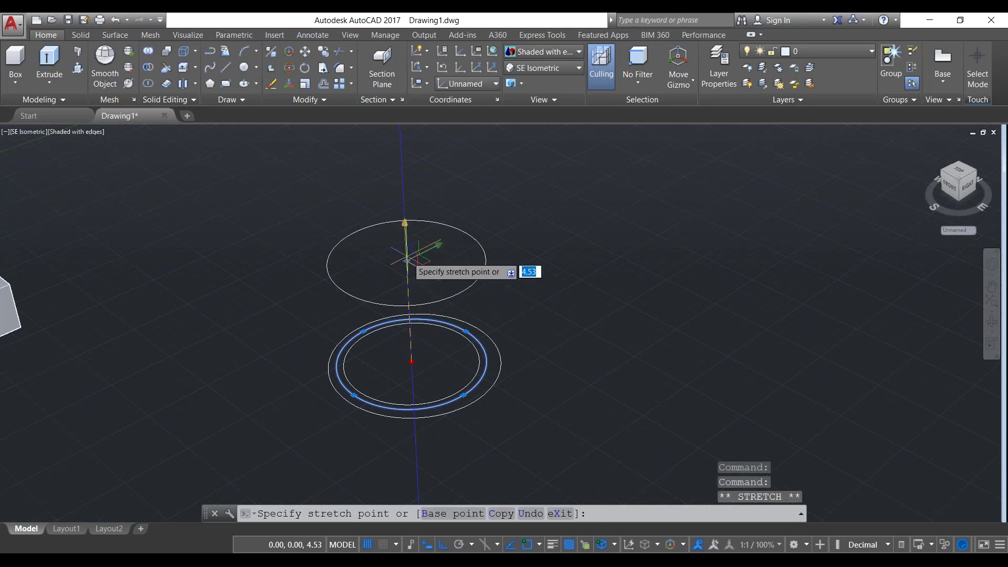
{"action": "left_click", "coordinate": [422, 199]}
{"action": "left_click", "coordinate": [474, 342]}
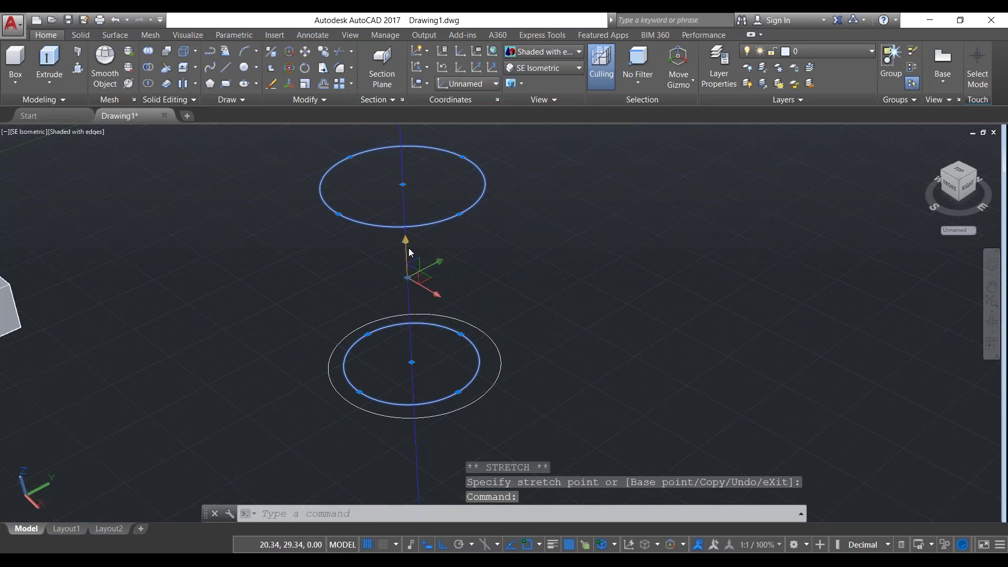
{"action": "key", "text": "Escape"}
{"action": "key", "text": "Escape"}
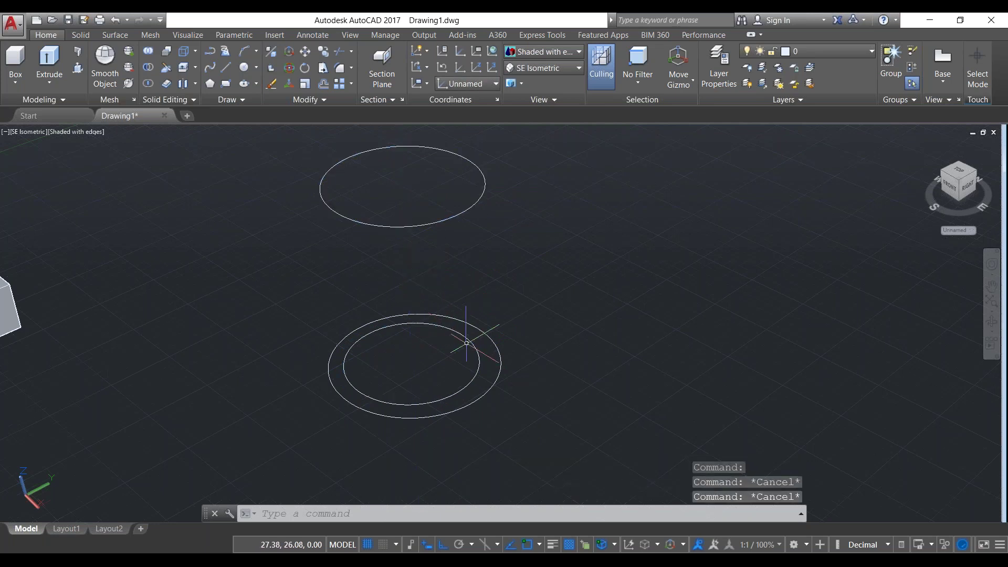
Move the smallest circle straight up along Z to sit between the other two circles, and clear the selection
{"action": "left_click", "coordinate": [467, 344]}
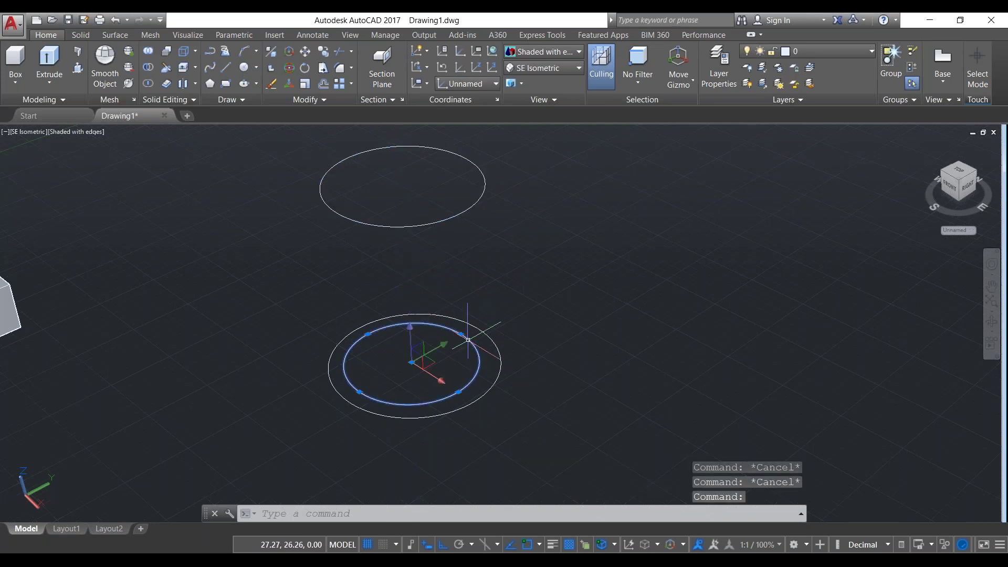
{"action": "left_click", "coordinate": [415, 330]}
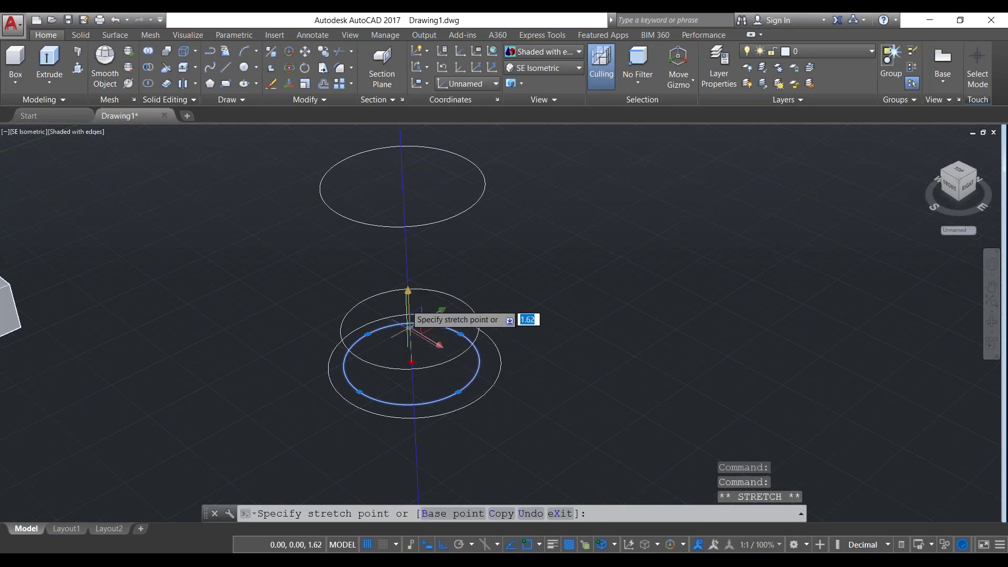
{"action": "left_click", "coordinate": [407, 285]}
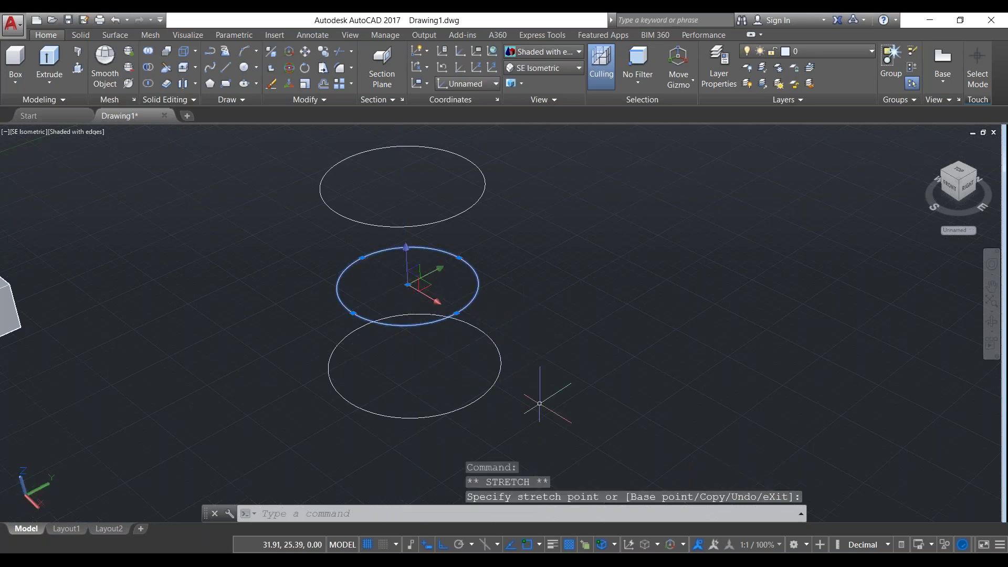
{"action": "key", "text": "Escape"}
Loft the three stacked circles into one solid using the Cross sections only option
{"action": "left_click", "coordinate": [525, 419]}
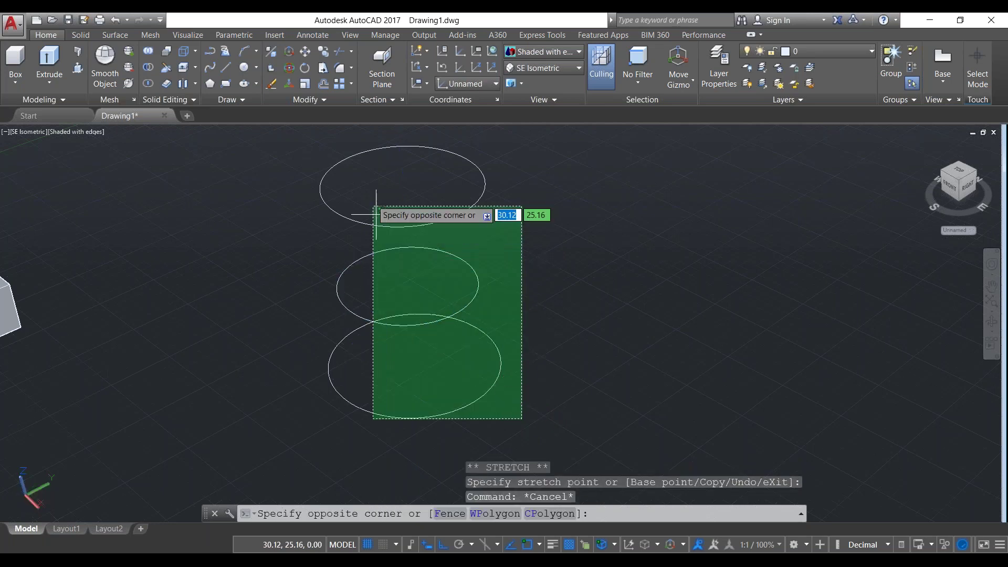
{"action": "left_click", "coordinate": [367, 173]}
{"action": "left_click", "coordinate": [51, 81]}
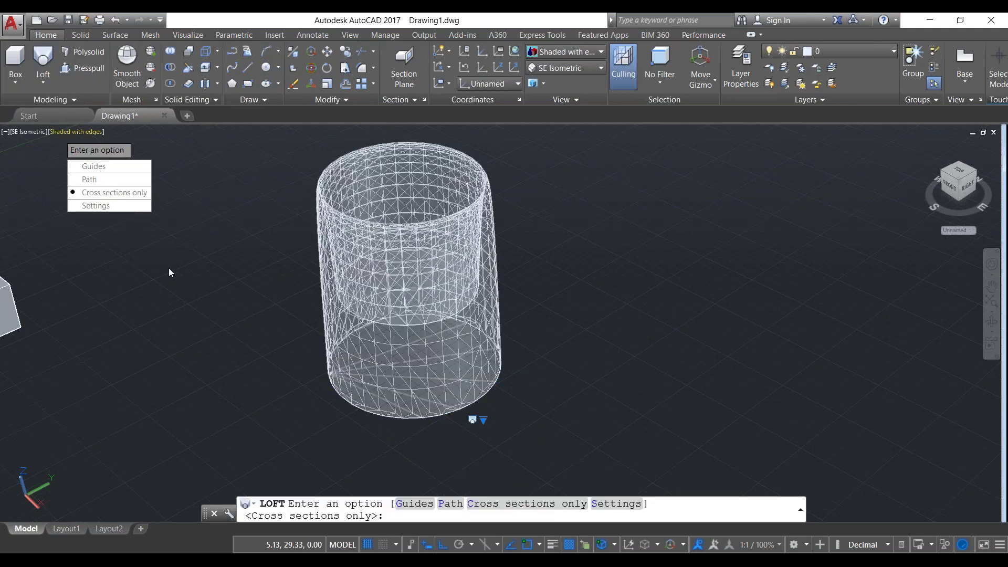
{"action": "key", "text": "Return"}
{"action": "key", "text": "Return"}
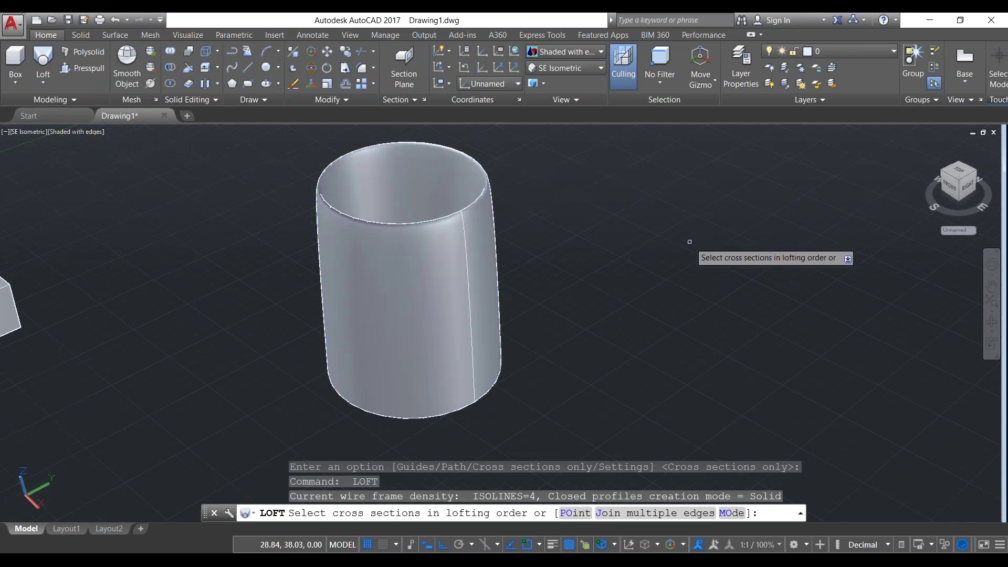
{"action": "key", "text": "Escape"}
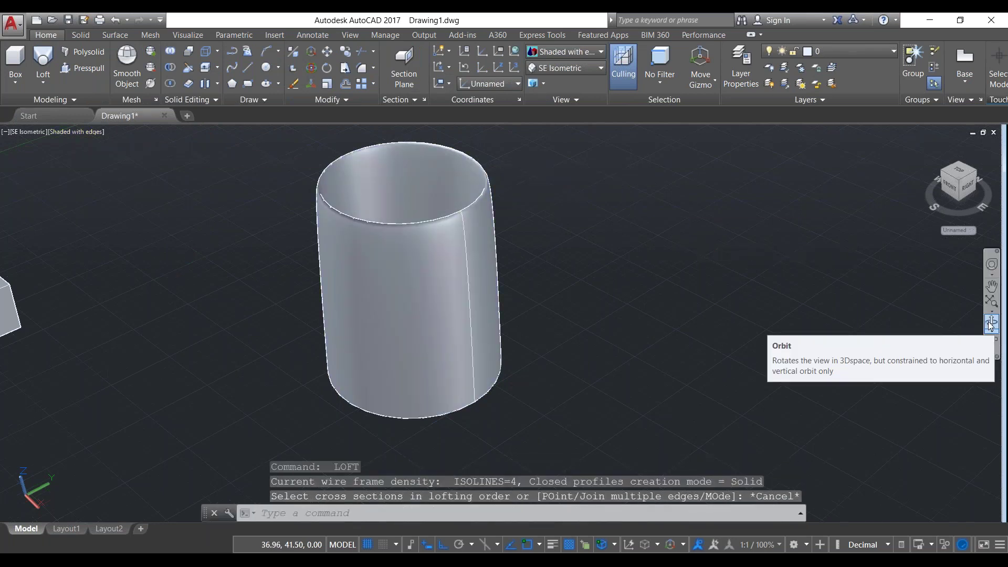
Examine the lofted solid from another angle and return to the SE Isometric view
{"action": "mouse_move", "coordinate": [615, 225]}
{"action": "left_mouse_down"}
{"action": "mouse_move", "coordinate": [636, 289]}
{"action": "mouse_move", "coordinate": [631, 261]}
{"action": "left_mouse_up"}
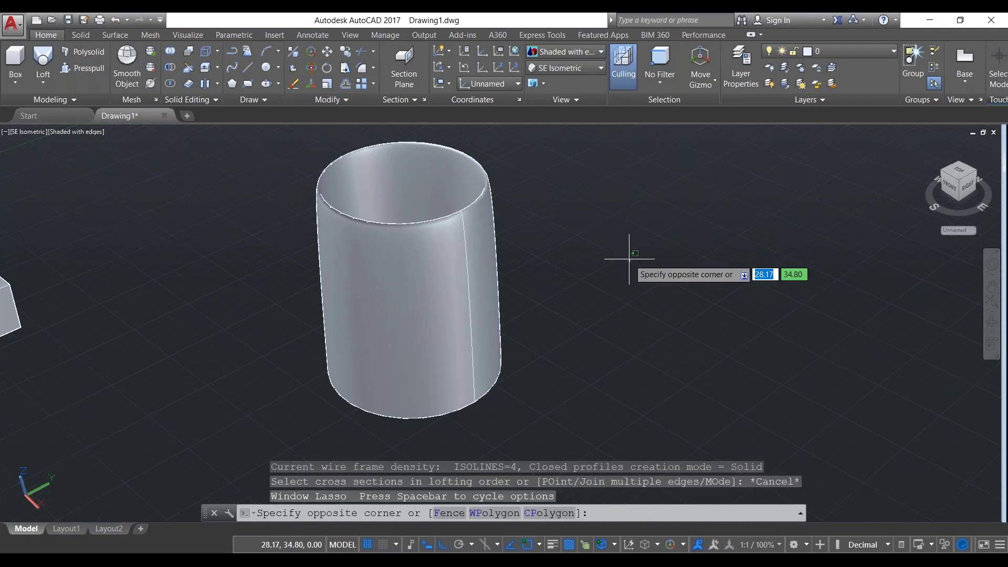
{"action": "left_click", "coordinate": [612, 215]}
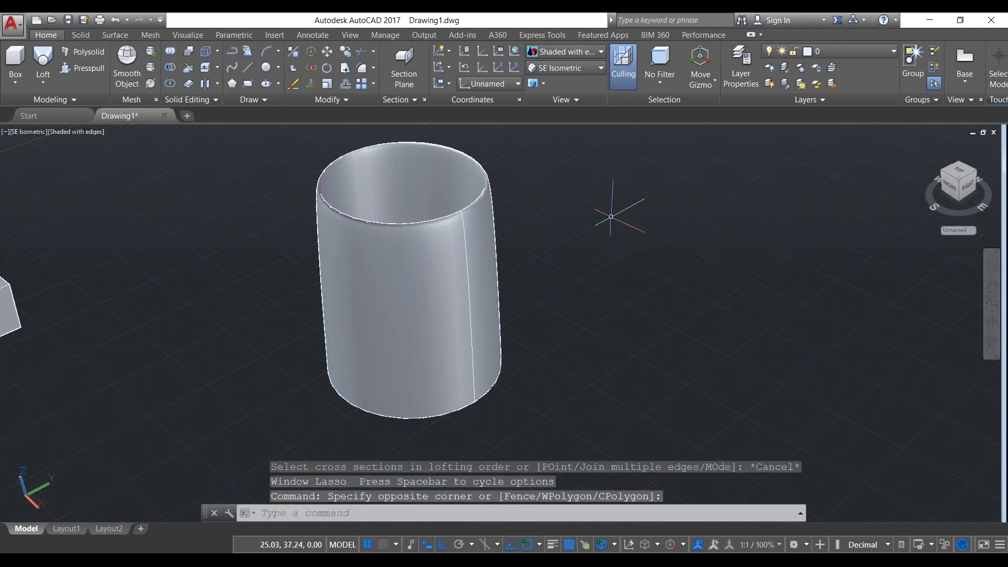
{"action": "middle_click_drag", "start_coordinate": [617, 231], "coordinate": [429, 265], "text": "shift"}
{"action": "left_click", "coordinate": [556, 248]}
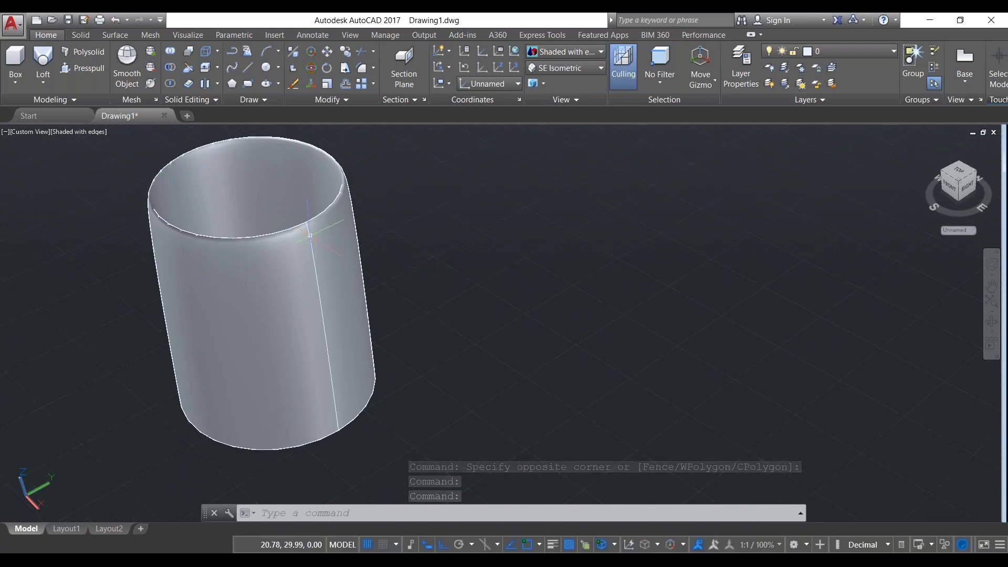
{"action": "scroll", "coordinate": [505, 324], "scroll_direction": "down", "scroll_amount": 3}
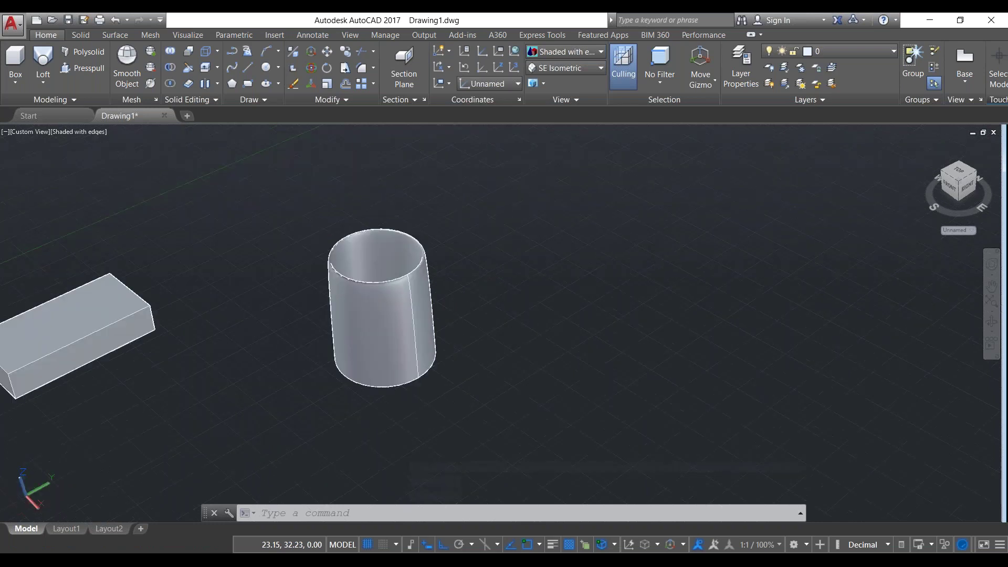
{"action": "left_click", "coordinate": [565, 68]}
{"action": "left_click", "coordinate": [560, 176]}
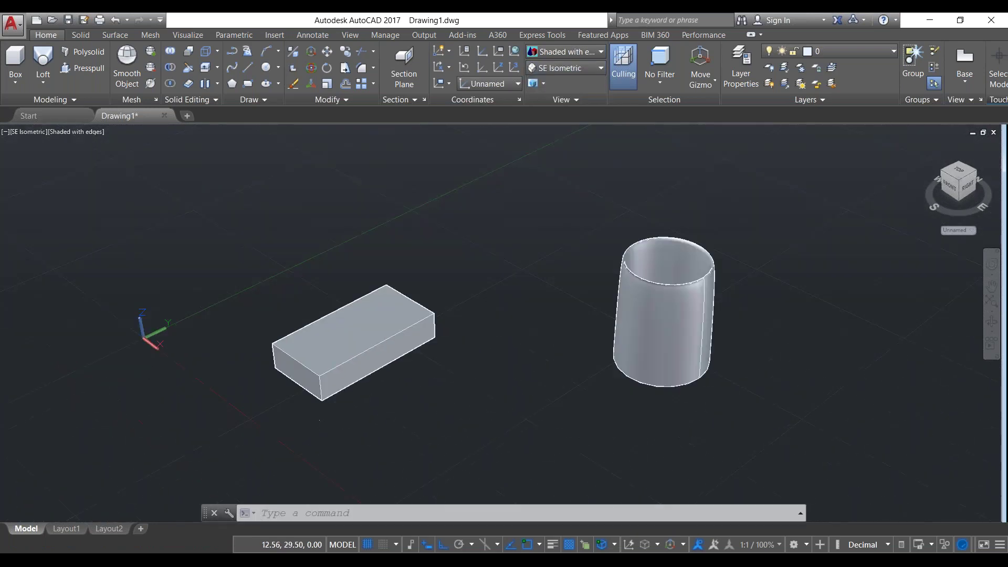
Draw a closed 10 by 5 rectangle from individual lines in the empty area beside the lofted solid
{"action": "middle_click_drag", "start_coordinate": [743, 387], "coordinate": [274, 307]}
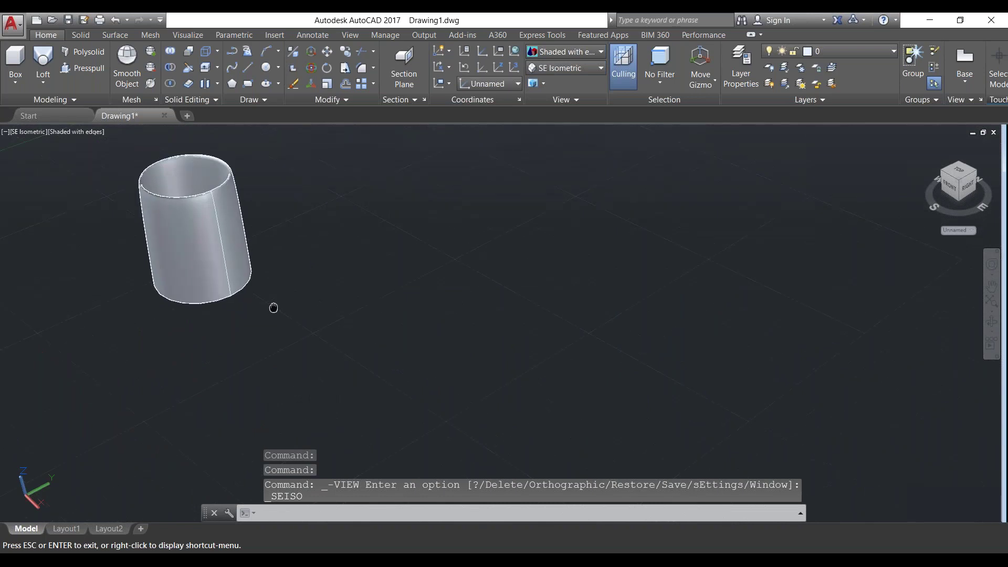
{"action": "key", "text": "Escape"}
{"action": "left_click", "coordinate": [248, 67]}
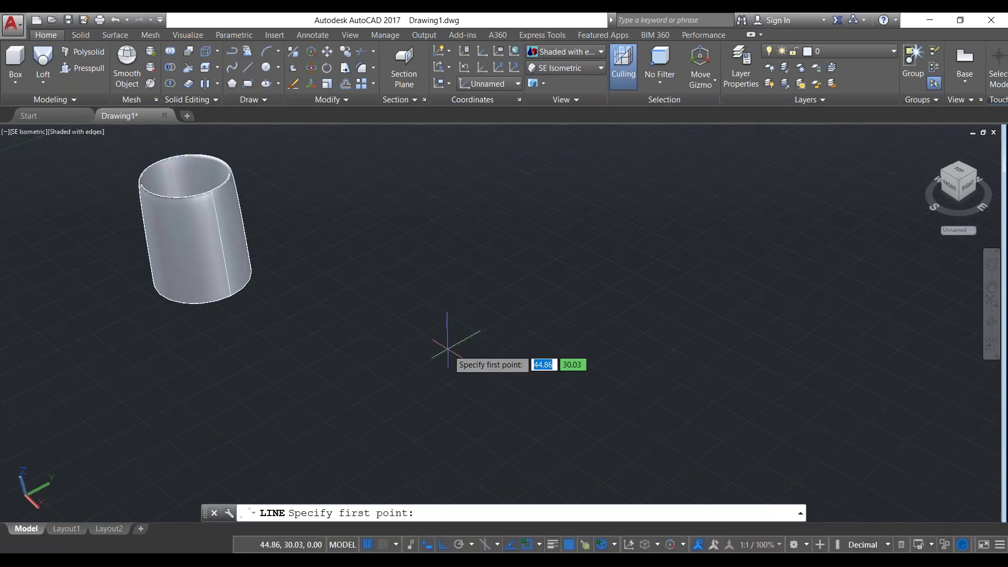
{"action": "left_click", "coordinate": [447, 347]}
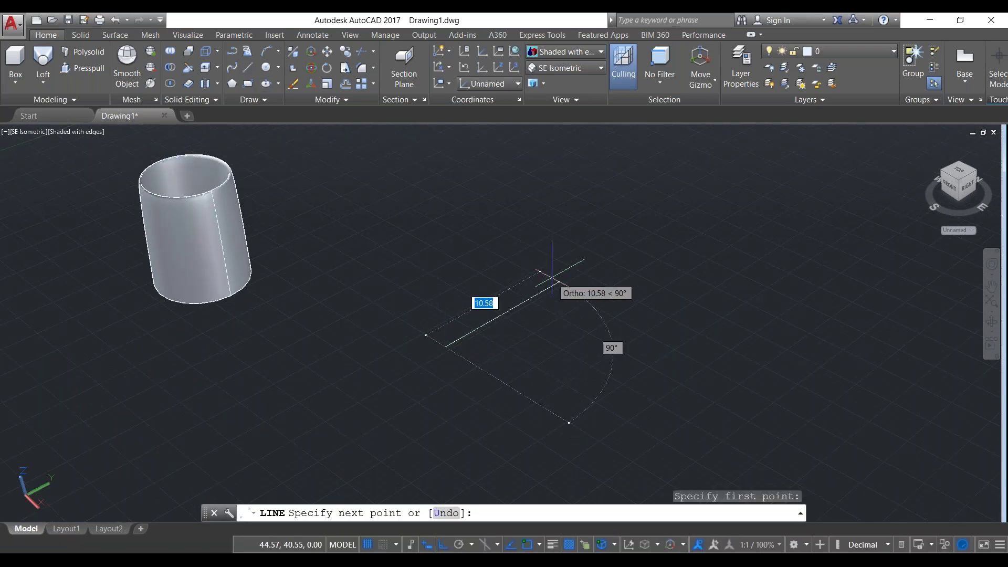
{"action": "type", "text": "10"}
{"action": "key", "text": "Return"}
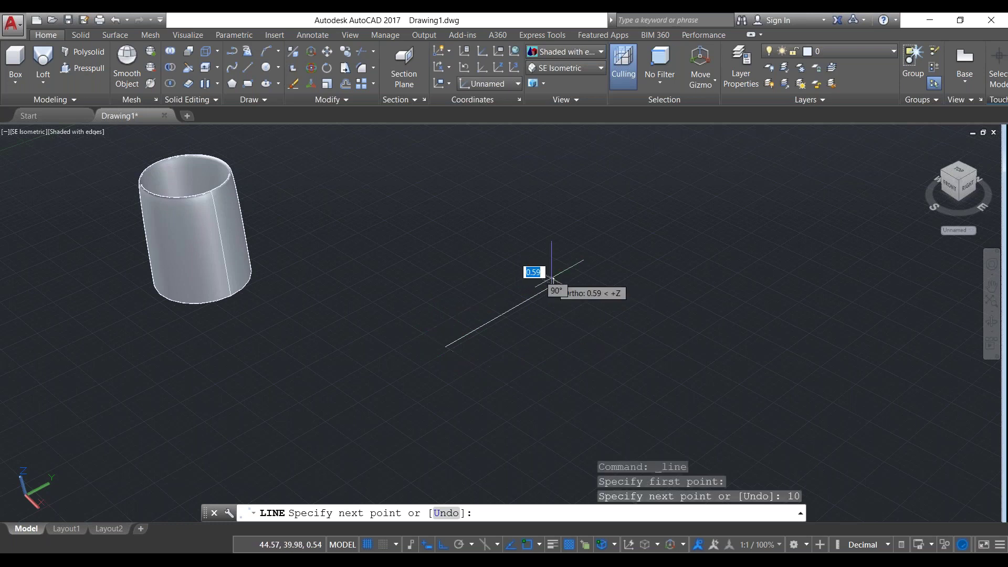
{"action": "type", "text": "5"}
{"action": "key", "text": "Return"}
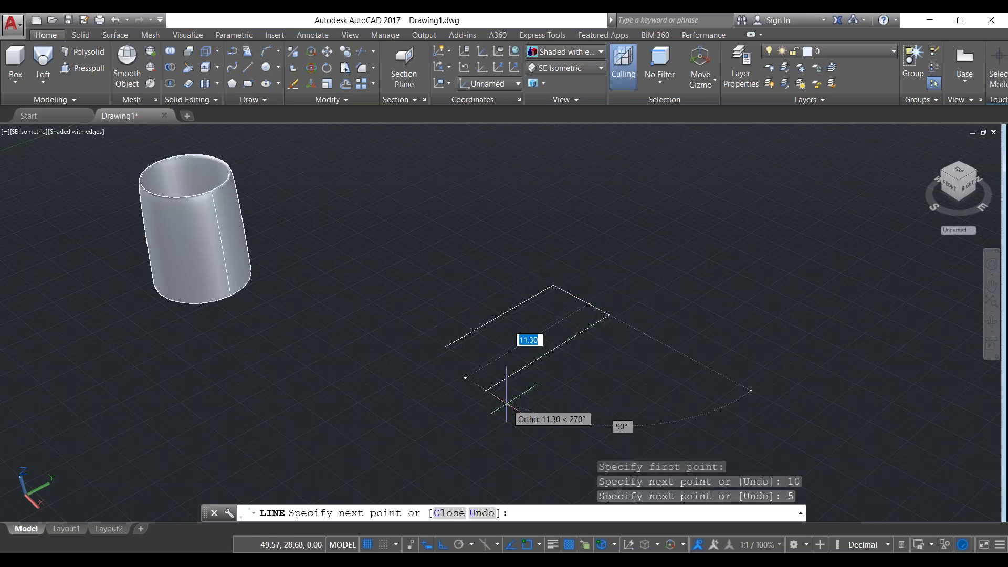
{"action": "type", "text": "10"}
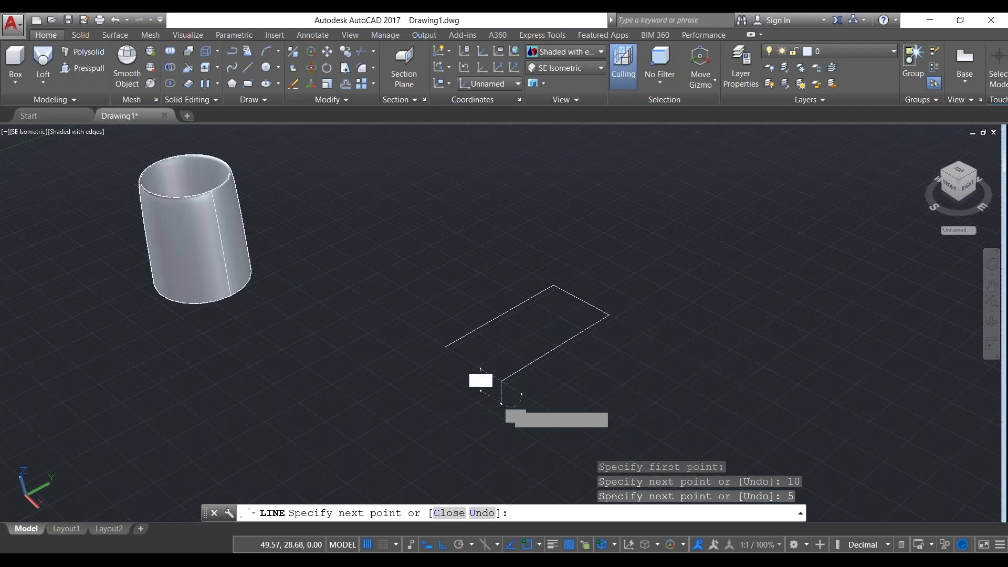
{"action": "key", "text": "Return"}
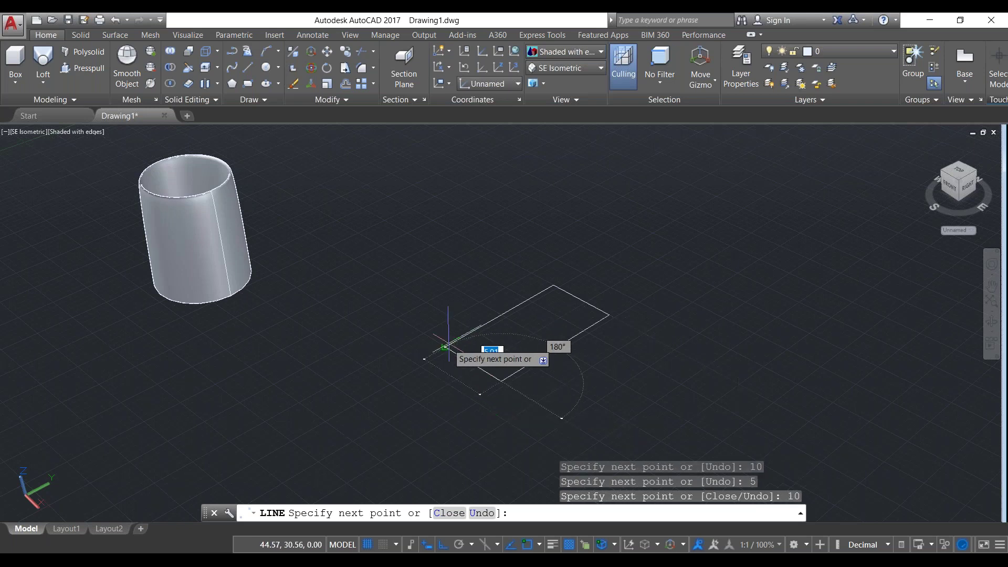
{"action": "key", "text": "Escape"}
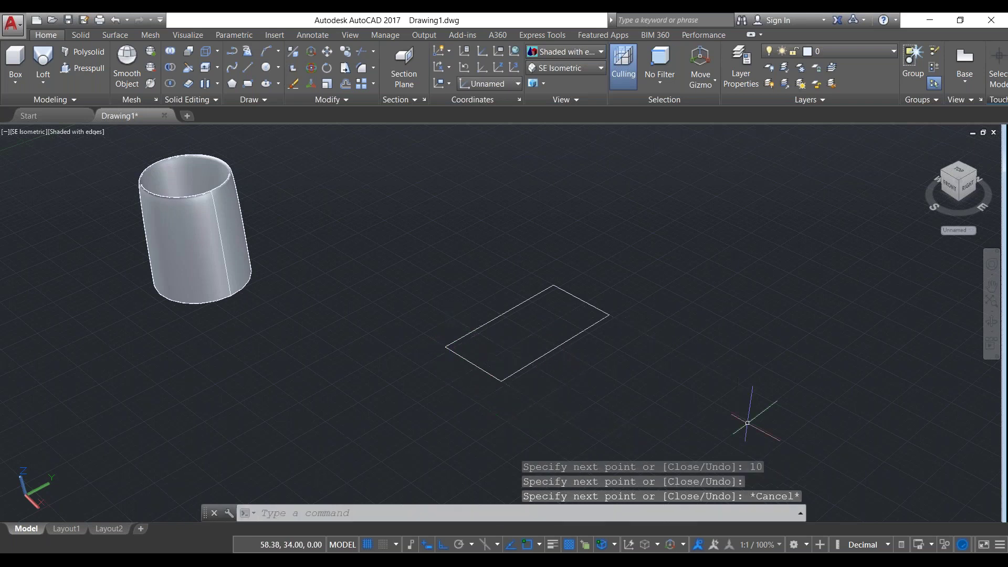
Join the rectangle's four lines into a single polyline and check that it selects as one object
{"action": "left_click_drag", "start_coordinate": [719, 457], "coordinate": [425, 284]}
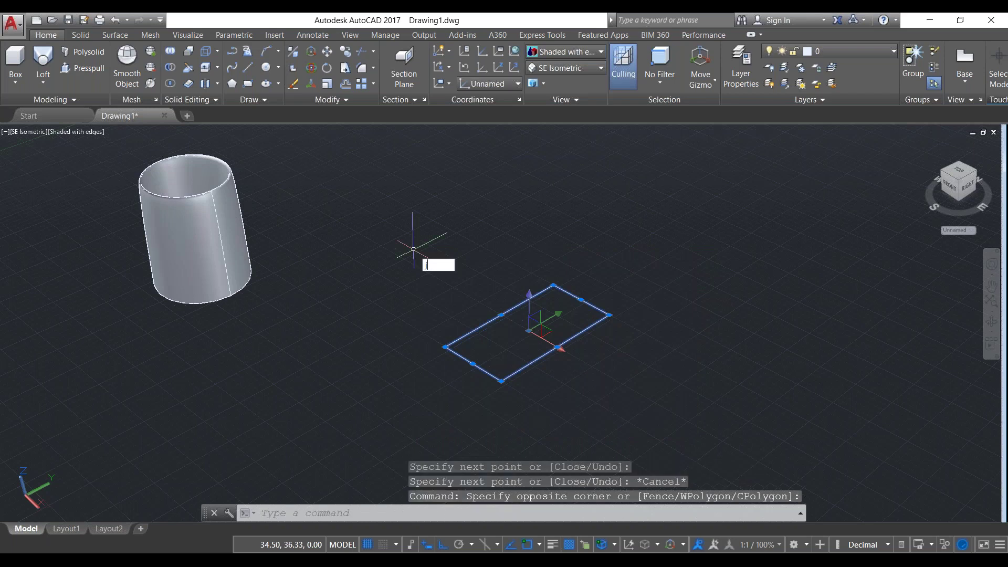
{"action": "key", "text": "Return"}
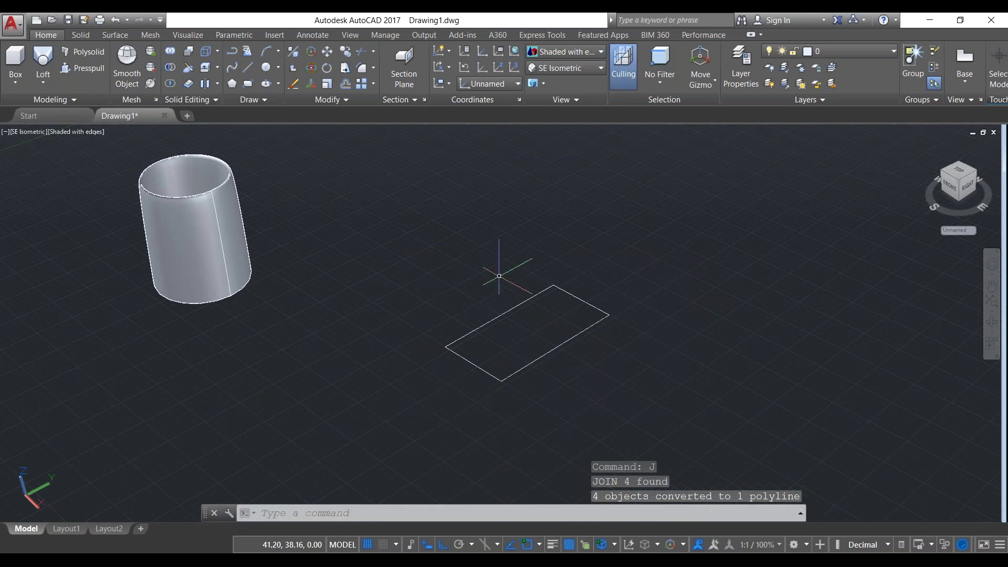
{"action": "left_click", "coordinate": [569, 339]}
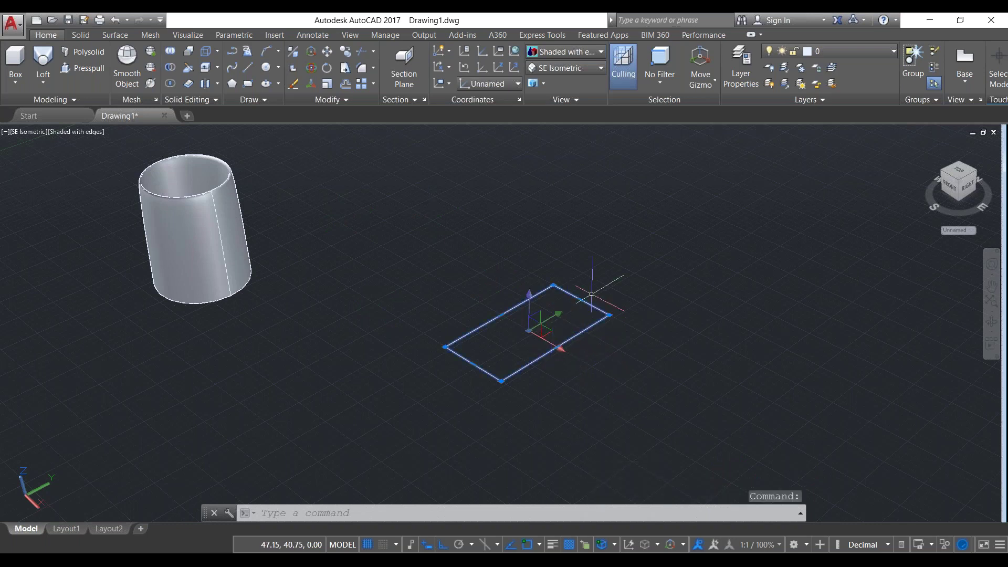
{"action": "key", "text": "Escape"}
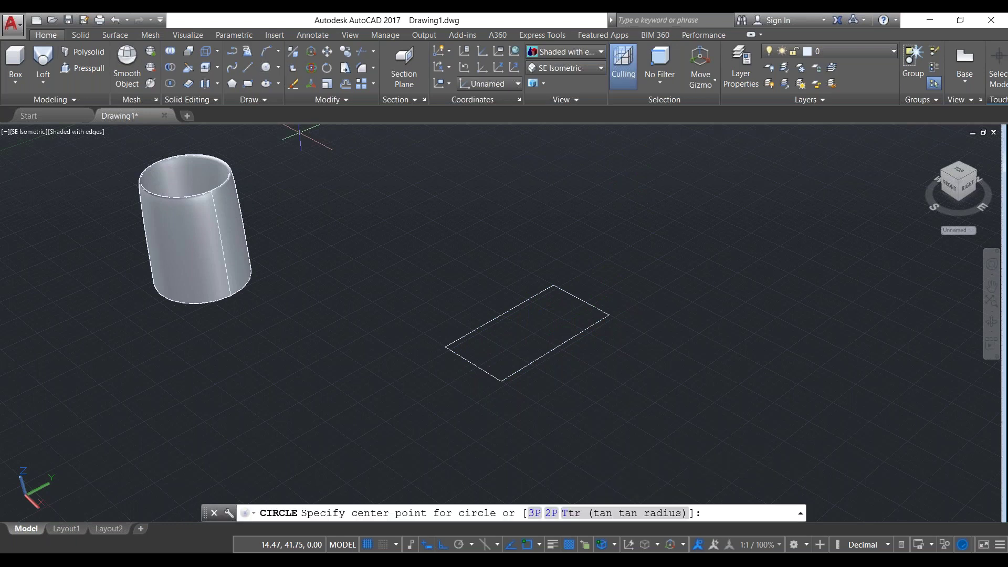
Draw two circles centred on the rectangle, the outer with a radius of about 6.60 and a smaller one inside it
{"action": "left_click", "coordinate": [534, 332]}
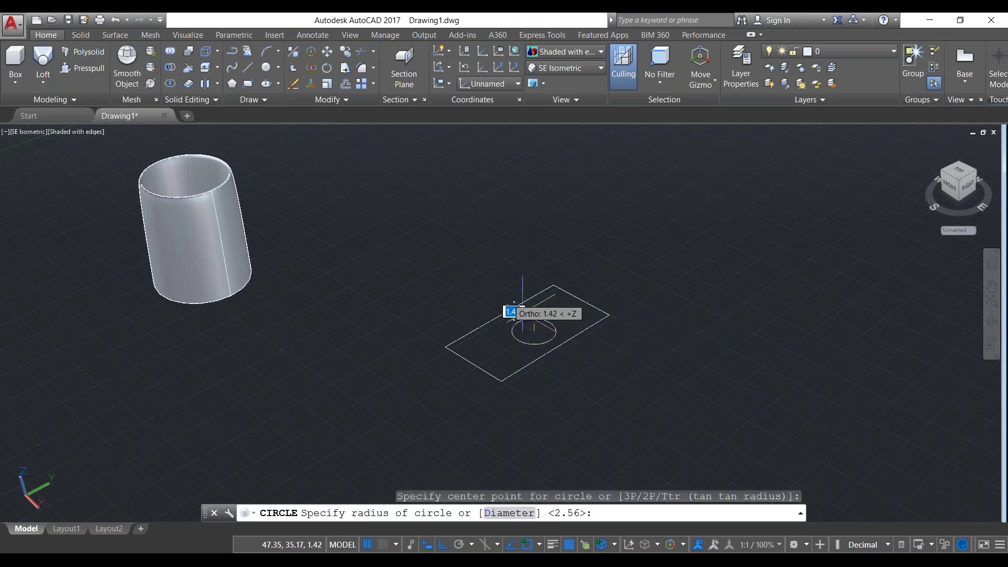
{"action": "left_click", "coordinate": [490, 295]}
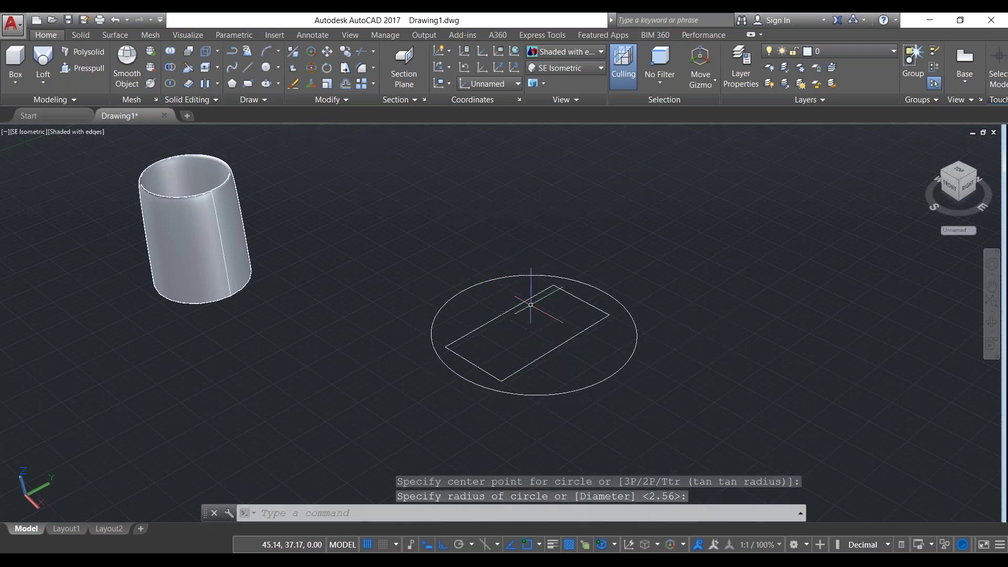
{"action": "key", "text": "Return"}
{"action": "left_click", "coordinate": [530, 330]}
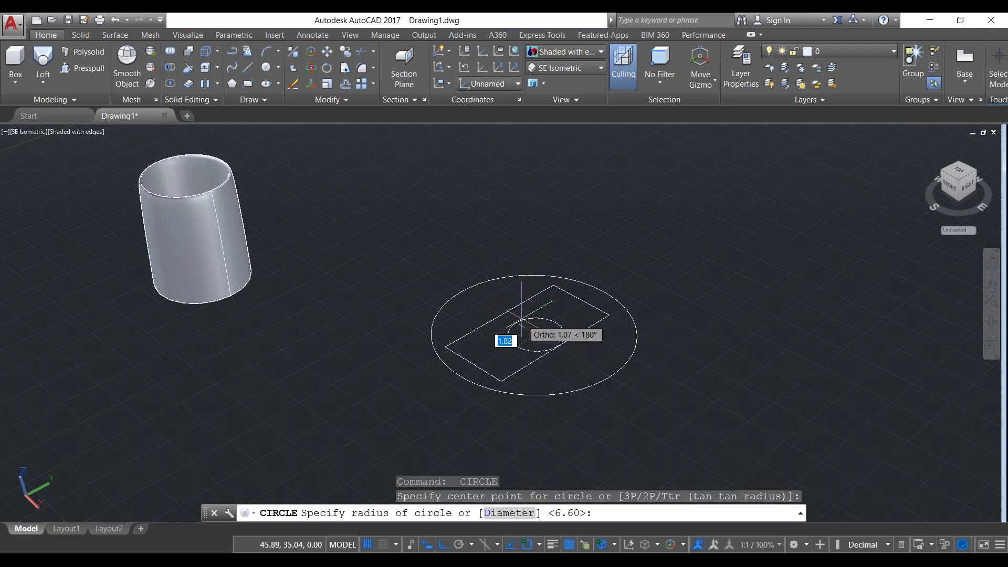
{"action": "left_click", "coordinate": [518, 301]}
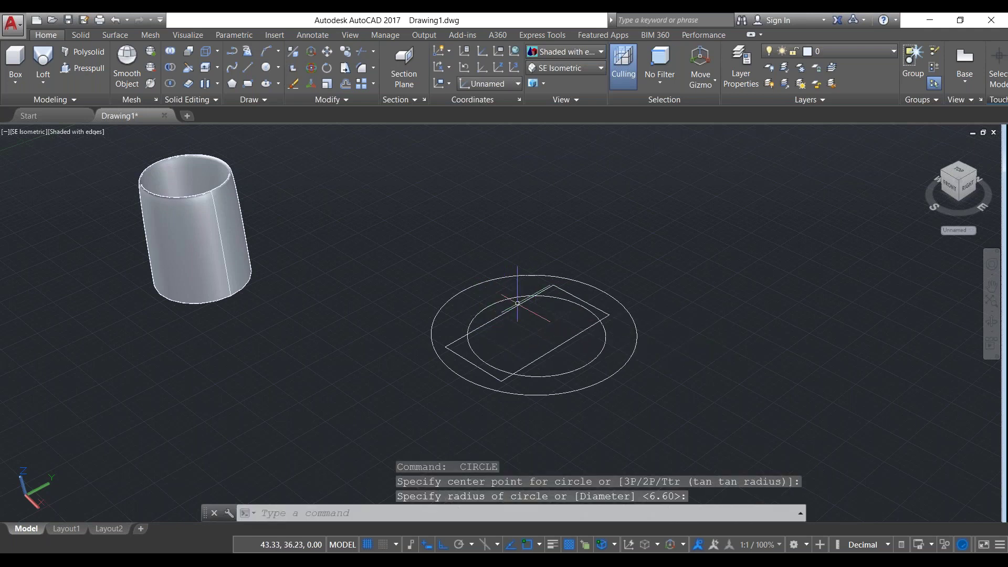
{"action": "key", "text": "Escape"}
Move the larger circle straight up along Z above the rectangle
{"action": "left_click", "coordinate": [631, 315]}
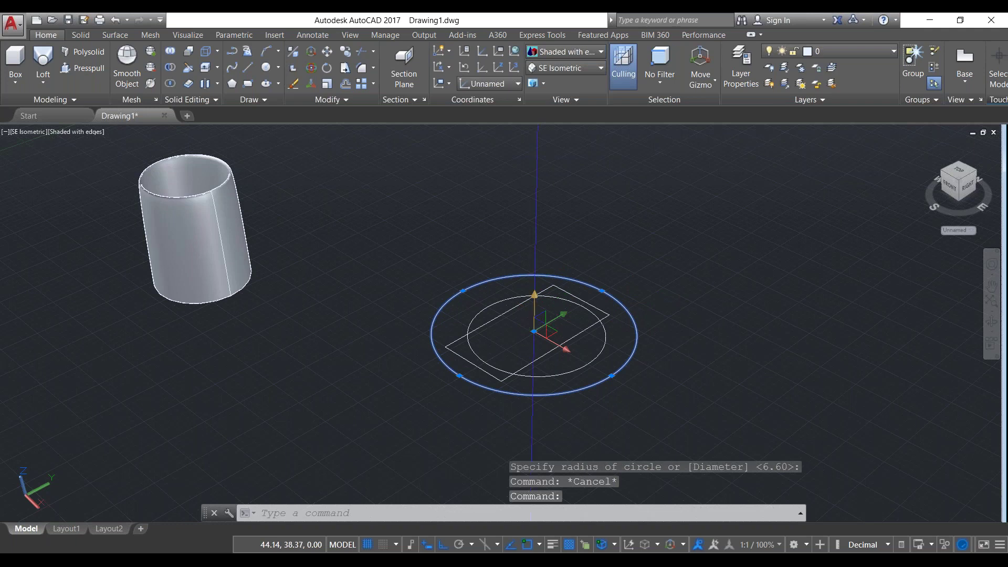
{"action": "left_click", "coordinate": [534, 331]}
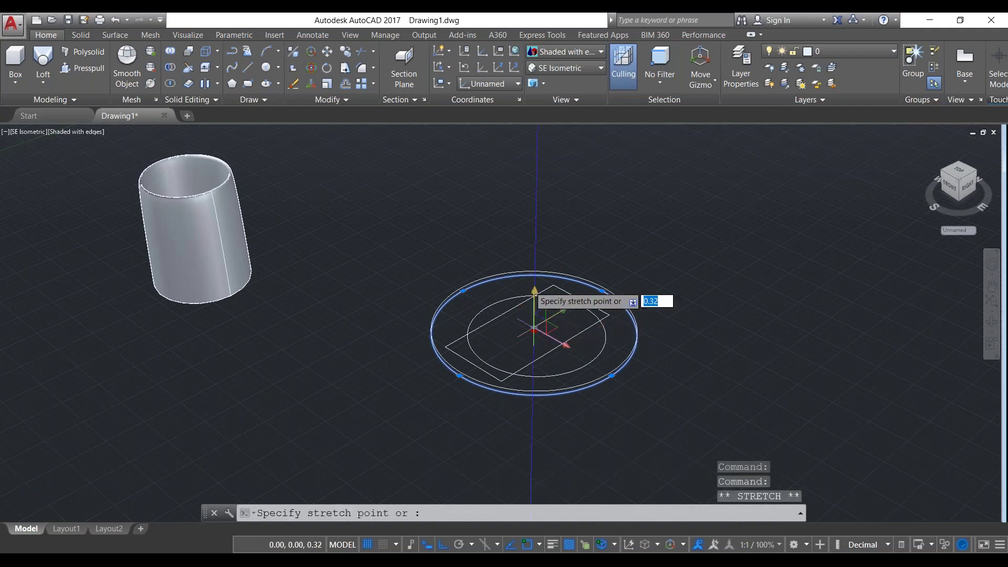
{"action": "left_click", "coordinate": [517, 179]}
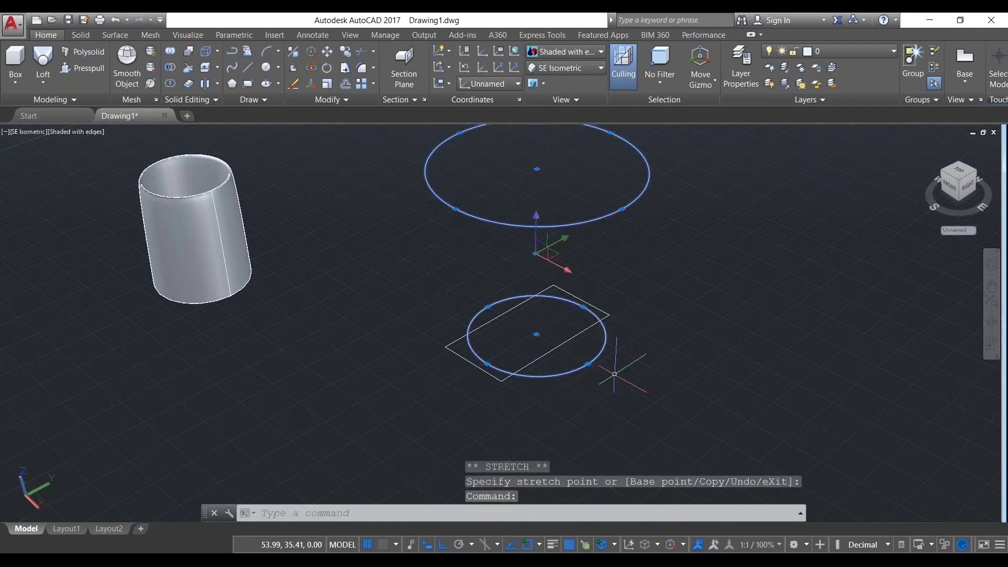
Move the smaller circle straight up along Z from the rectangle's centre to above the larger circle
{"action": "scroll", "coordinate": [520, 329], "scroll_direction": "down", "scroll_amount": 2}
{"action": "left_click", "coordinate": [527, 331]}
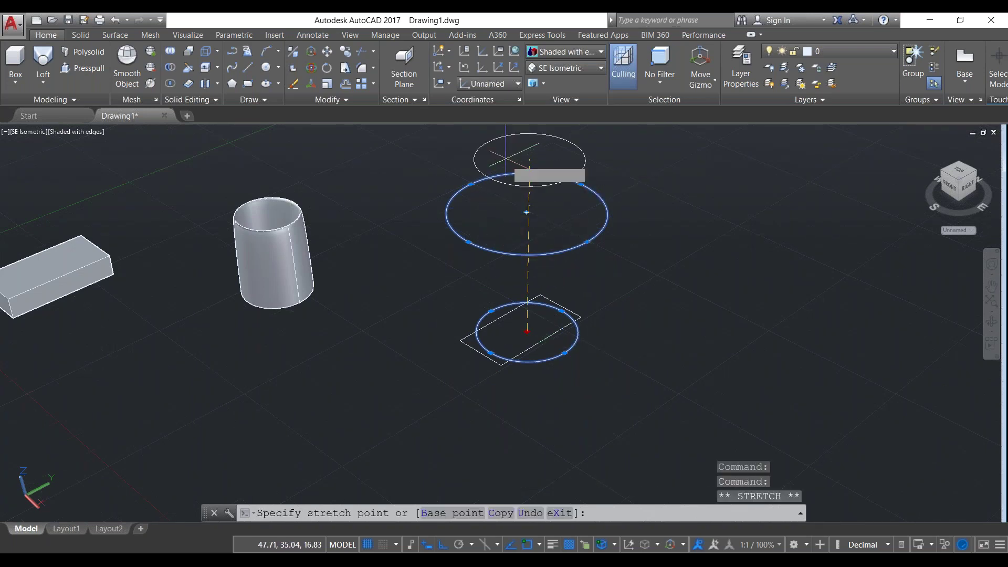
{"action": "scroll", "coordinate": [519, 247], "scroll_direction": "down", "scroll_amount": 1}
{"action": "scroll", "coordinate": [519, 327], "scroll_direction": "down", "scroll_amount": 1}
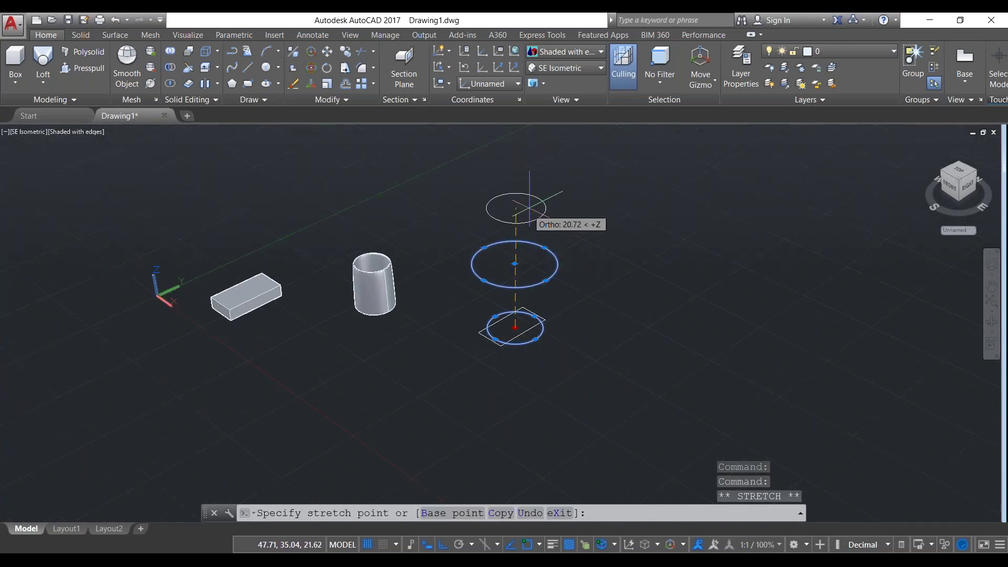
{"action": "left_click", "coordinate": [517, 205]}
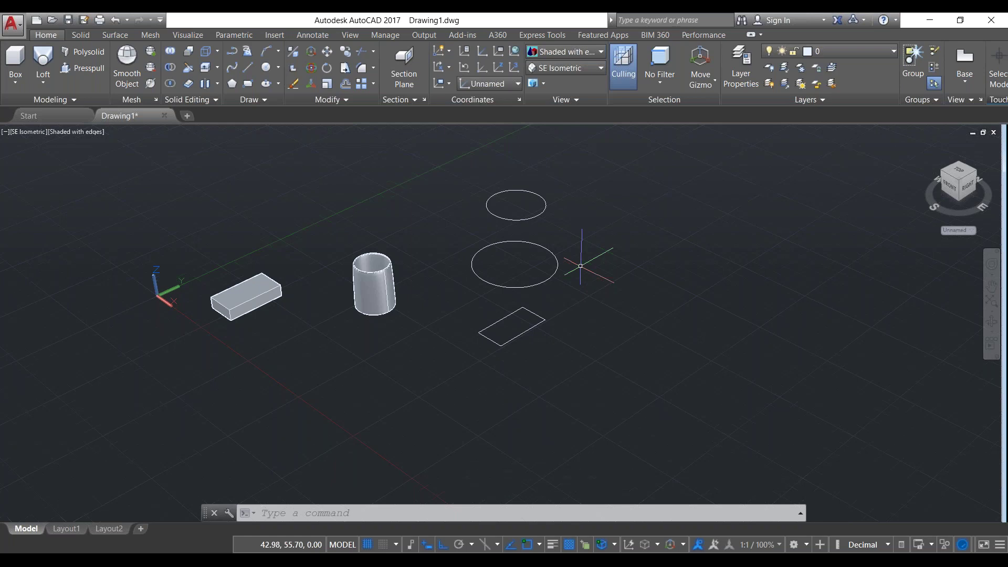
Loft the rectangle and the two raised circles into one solid, using cross sections only
{"action": "left_click", "coordinate": [568, 408]}
{"action": "left_click", "coordinate": [471, 187]}
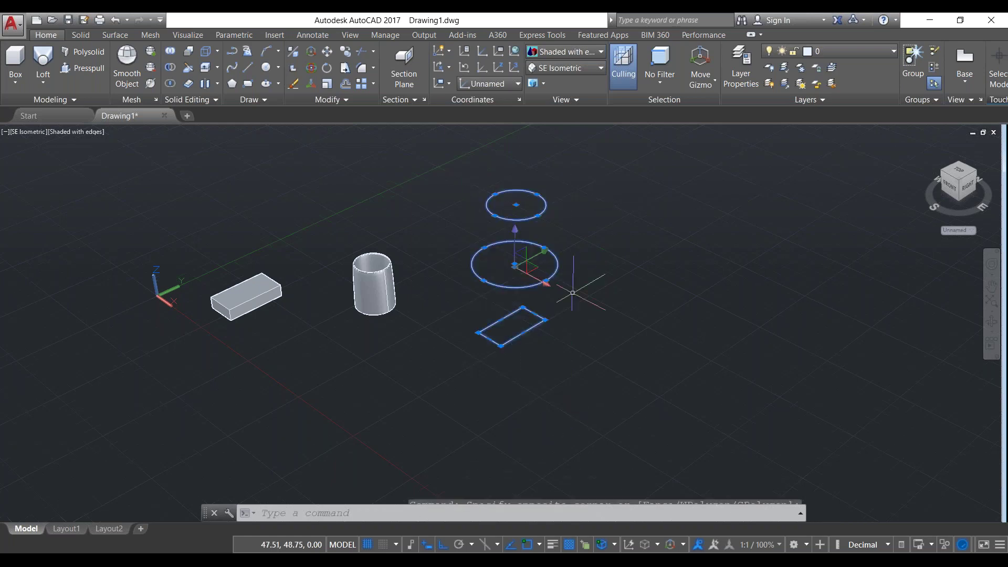
{"action": "left_click", "coordinate": [43, 58]}
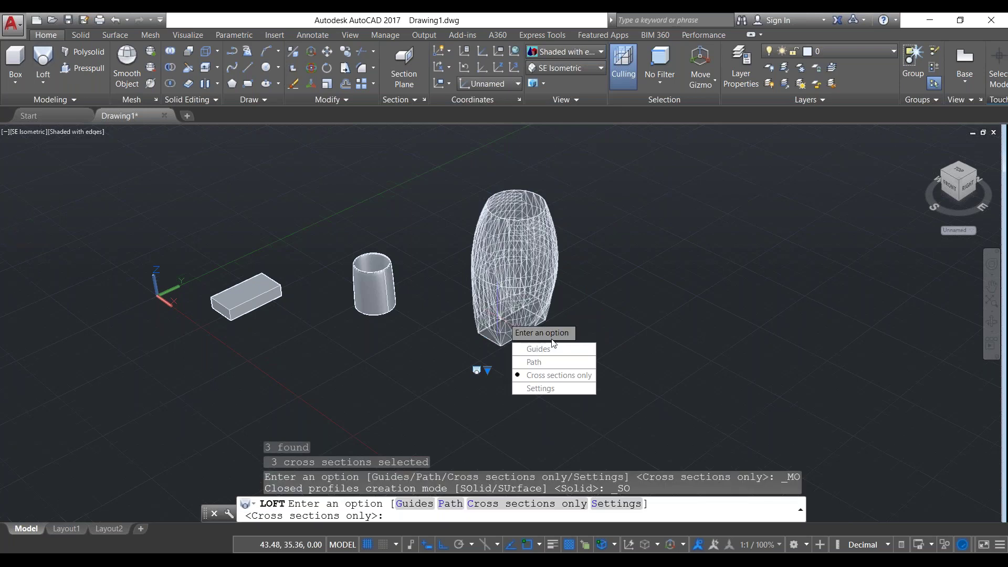
{"action": "left_click", "coordinate": [578, 375]}
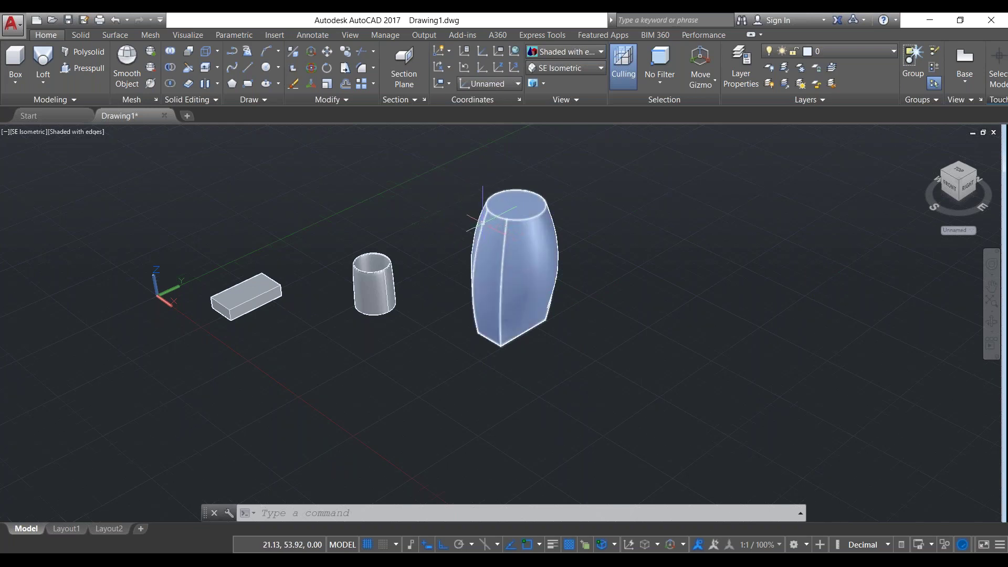
{"action": "mouse_move", "coordinate": [482, 223]}
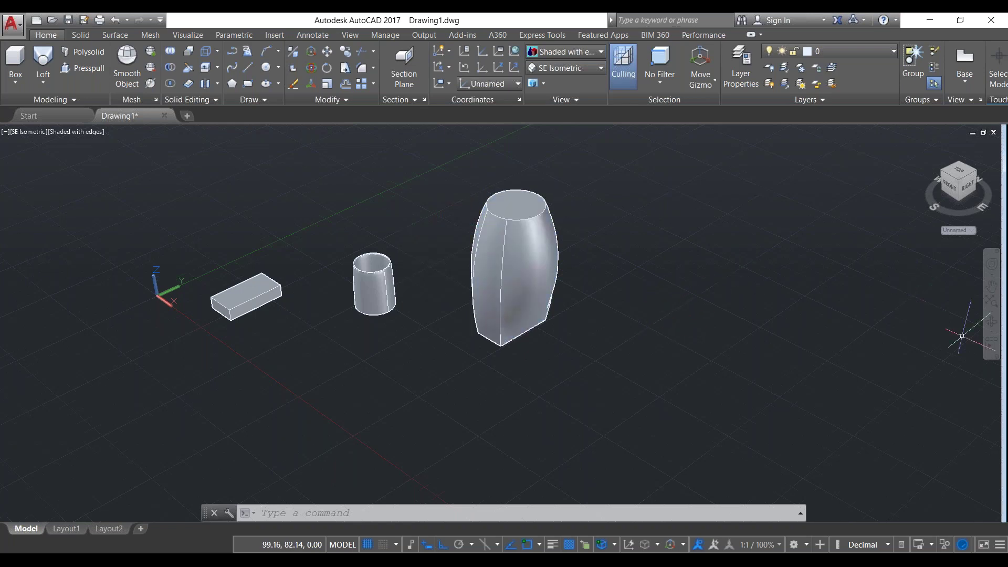
{"action": "left_click", "coordinate": [525, 310]}
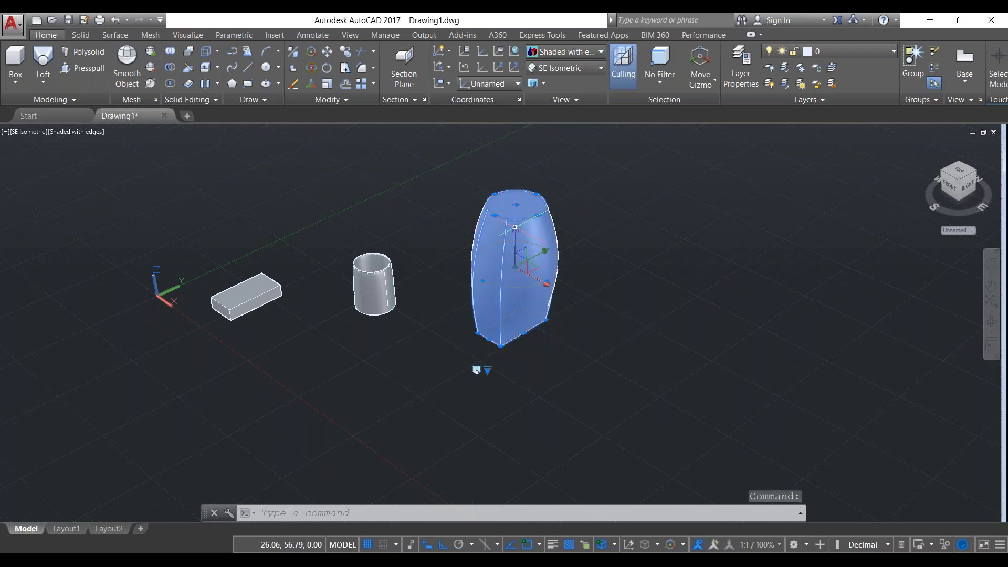
{"action": "key", "text": "Escape"}
View the models in the Shaded, Realistic and Hidden visual styles and return to Shaded with edges
{"action": "middle_click_drag", "start_coordinate": [607, 254], "coordinate": [534, 273], "text": "shift"}
{"action": "left_click", "coordinate": [556, 52]}
{"action": "left_click", "coordinate": [515, 137]}
{"action": "left_click", "coordinate": [542, 53]}
{"action": "left_click", "coordinate": [461, 130]}
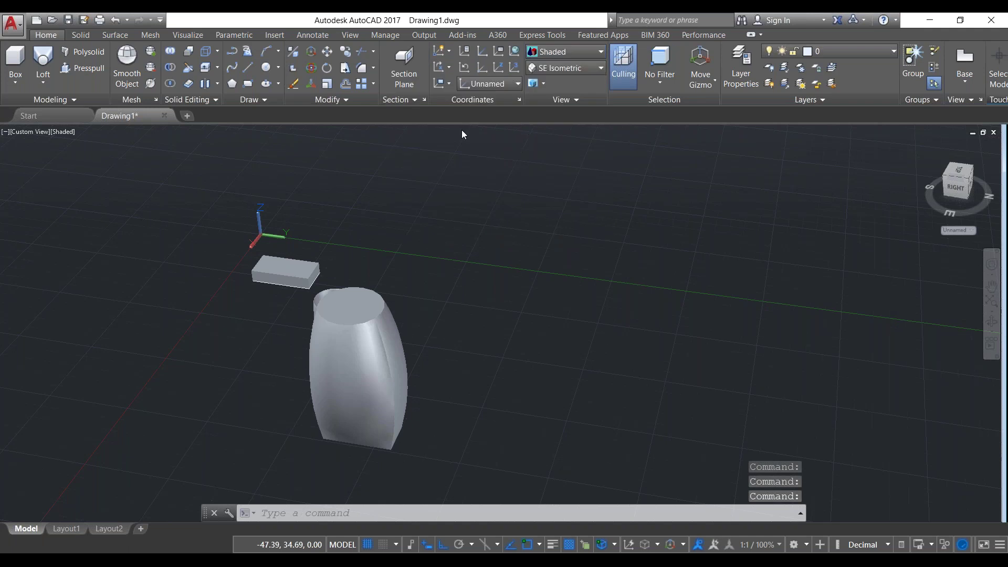
{"action": "left_click", "coordinate": [554, 54]}
{"action": "left_click", "coordinate": [424, 131]}
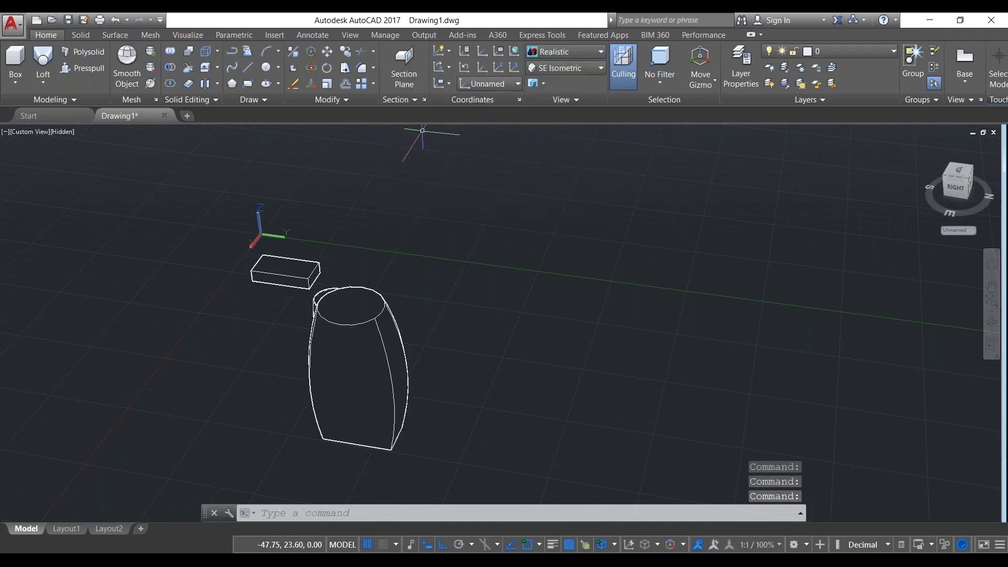
{"action": "left_click", "coordinate": [588, 53]}
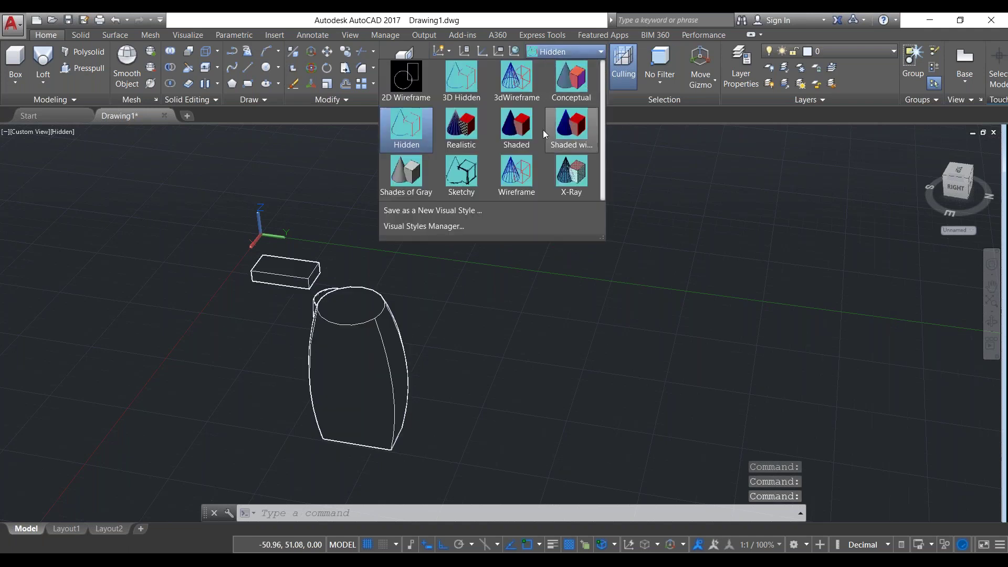
{"action": "left_click", "coordinate": [572, 136]}
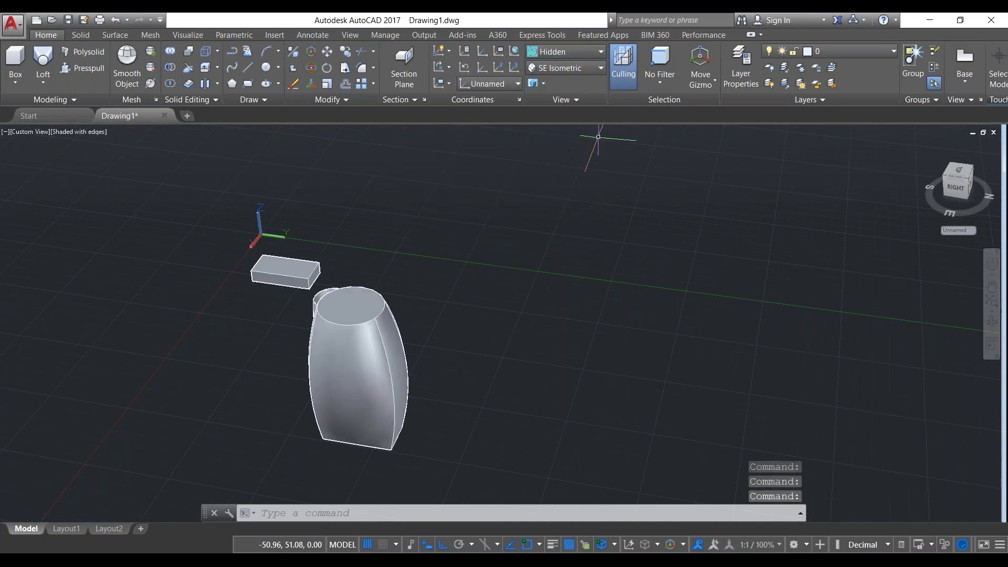
{"action": "right_click", "coordinate": [454, 327], "text": "shift"}
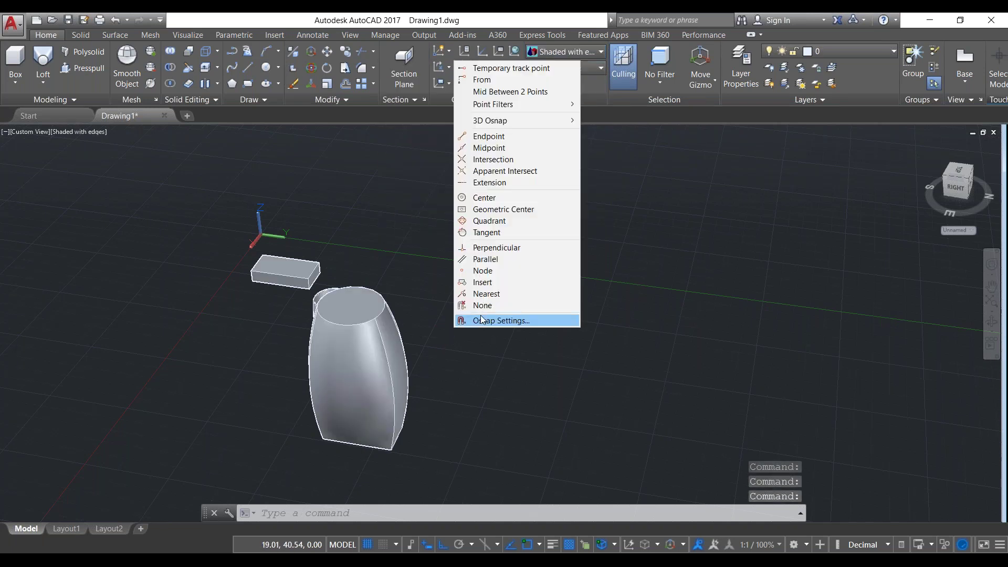
{"action": "left_click", "coordinate": [401, 246]}
{"action": "key", "text": "Escape"}
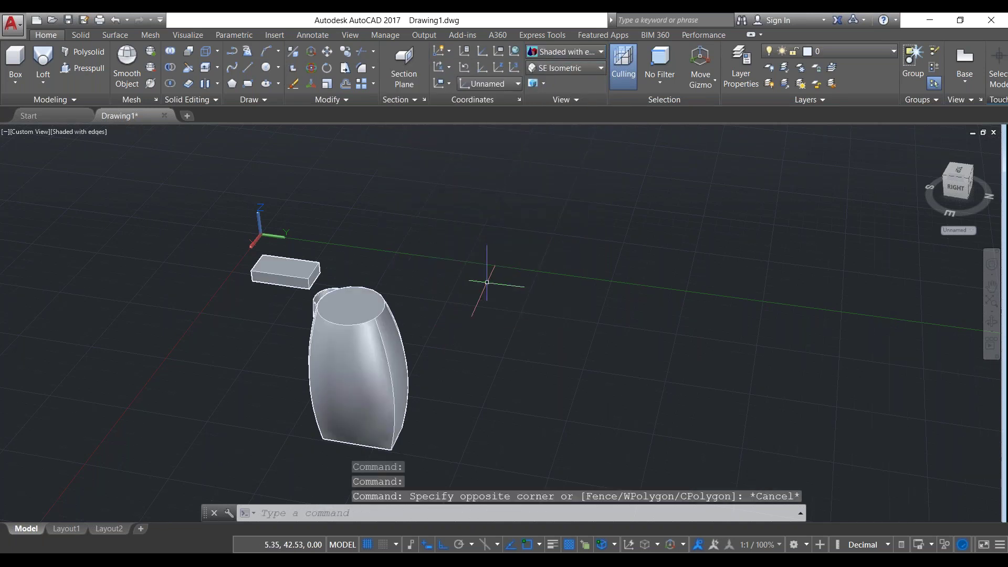
{"action": "middle_click_drag", "start_coordinate": [485, 285], "coordinate": [746, 302]}
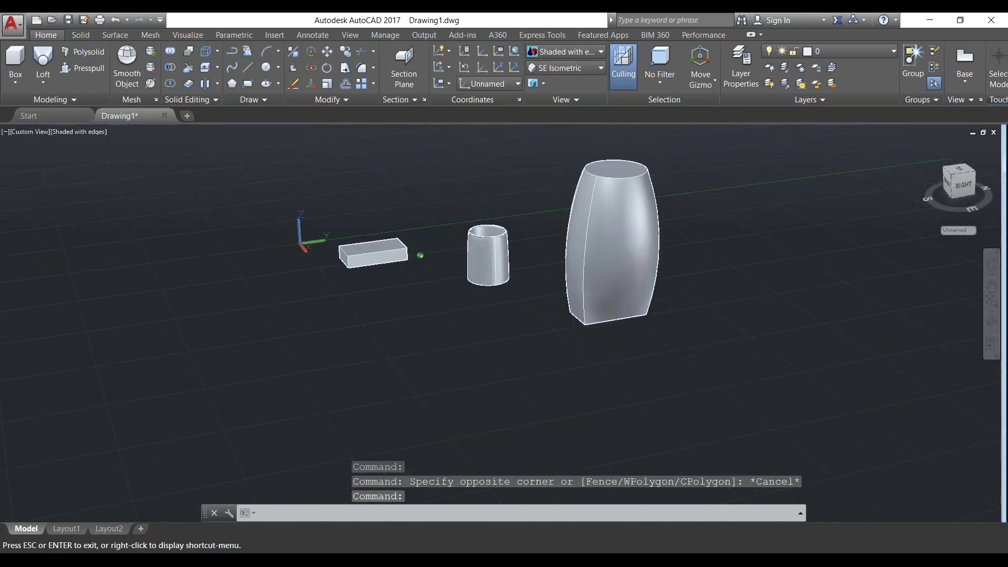
{"action": "left_click", "coordinate": [44, 84]}
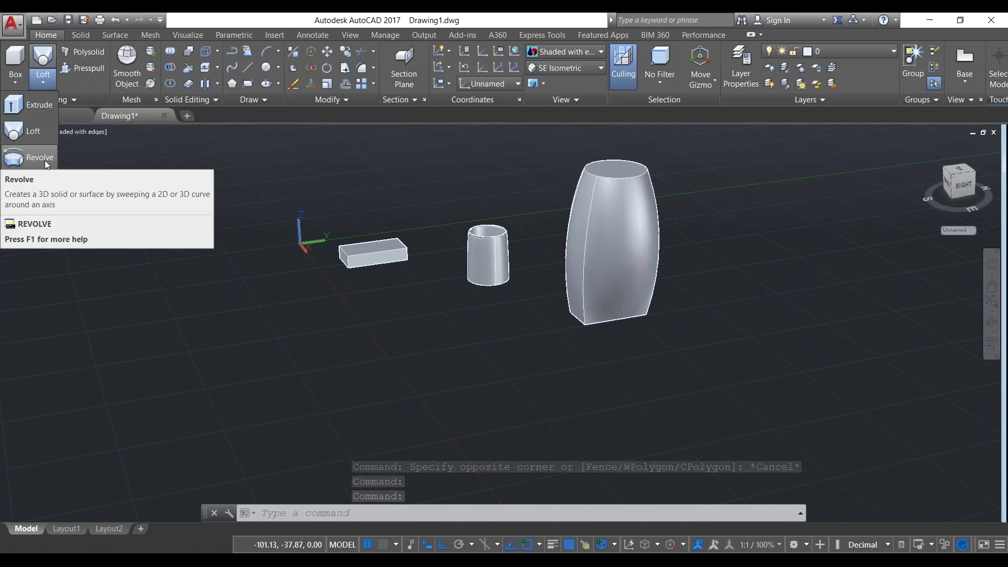
{"action": "key", "text": "Escape"}
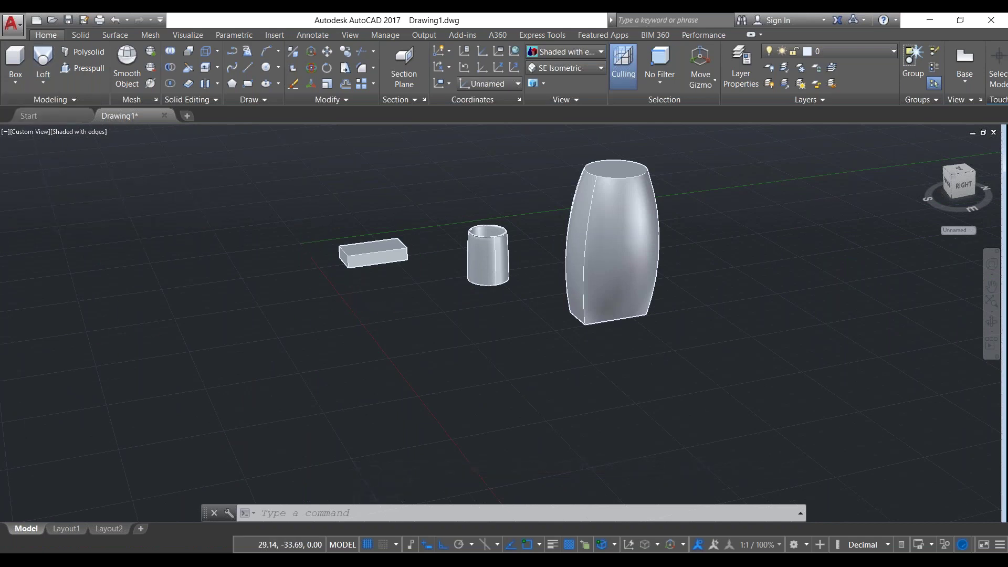
{"action": "scroll", "coordinate": [496, 323], "scroll_direction": "down", "scroll_amount": 2}
{"action": "middle_click_drag", "start_coordinate": [531, 337], "coordinate": [306, 356]}
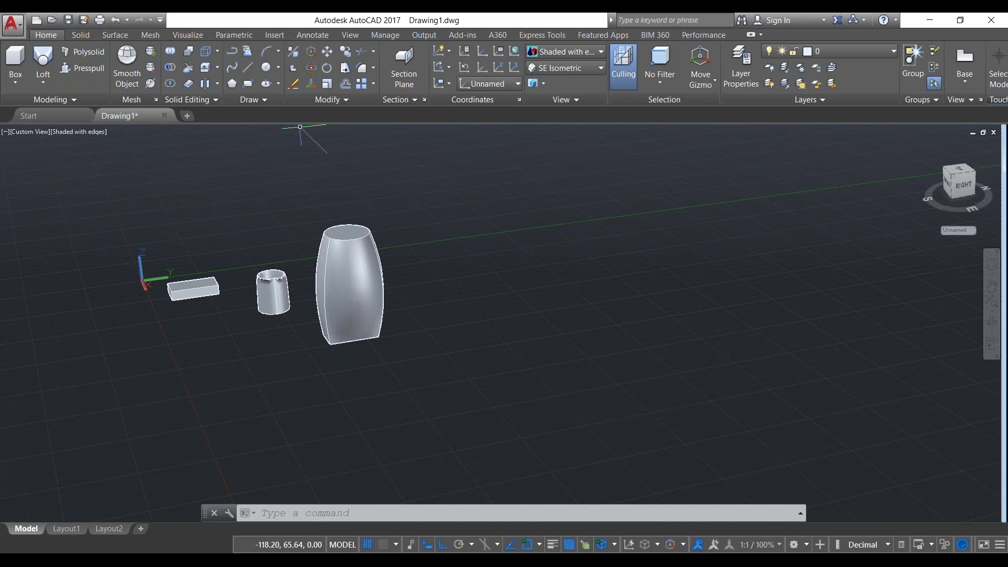
Restore the SE Isometric view with free space in front of the box
{"action": "left_click", "coordinate": [557, 68]}
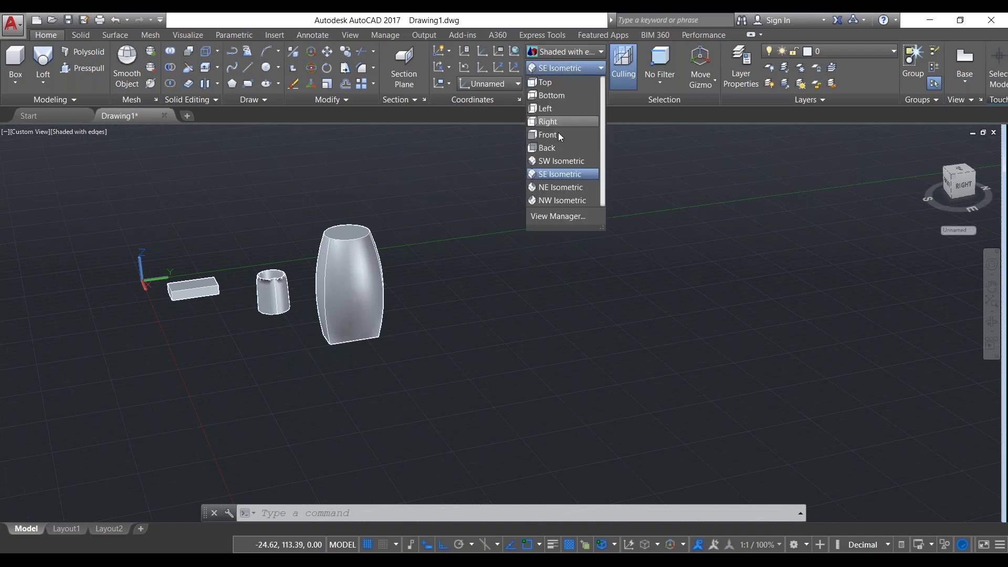
{"action": "left_click", "coordinate": [557, 175]}
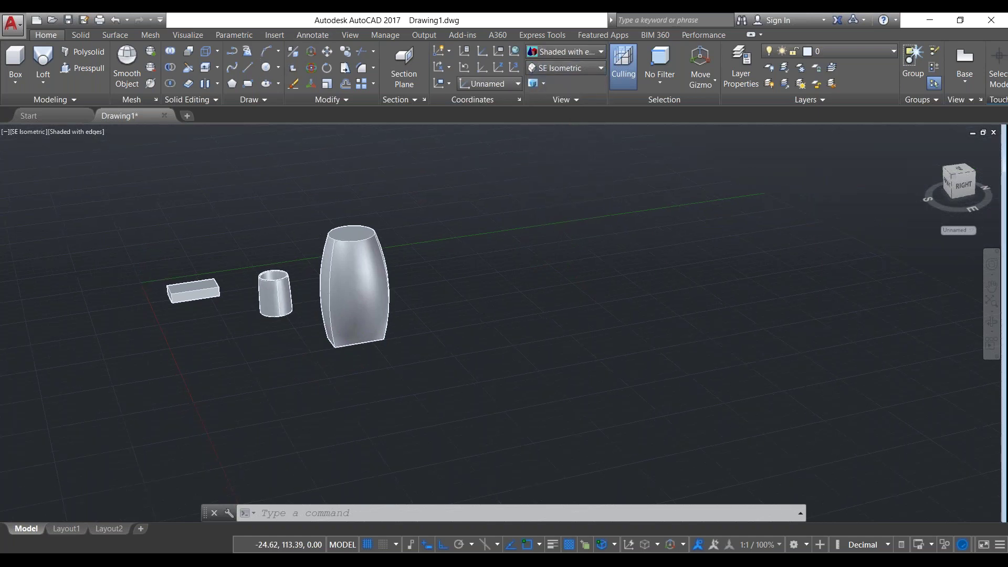
{"action": "middle_click_drag", "start_coordinate": [379, 358], "coordinate": [457, 225]}
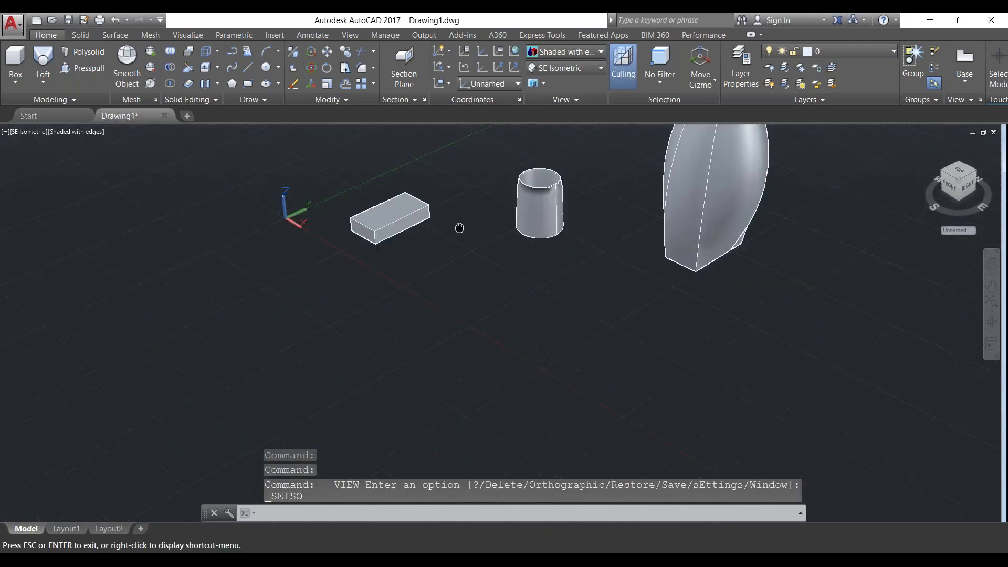
Start an open profile in front of the box with ortho lines, drawing a stepped end whose first segment is about 5 long
{"action": "left_click", "coordinate": [248, 67]}
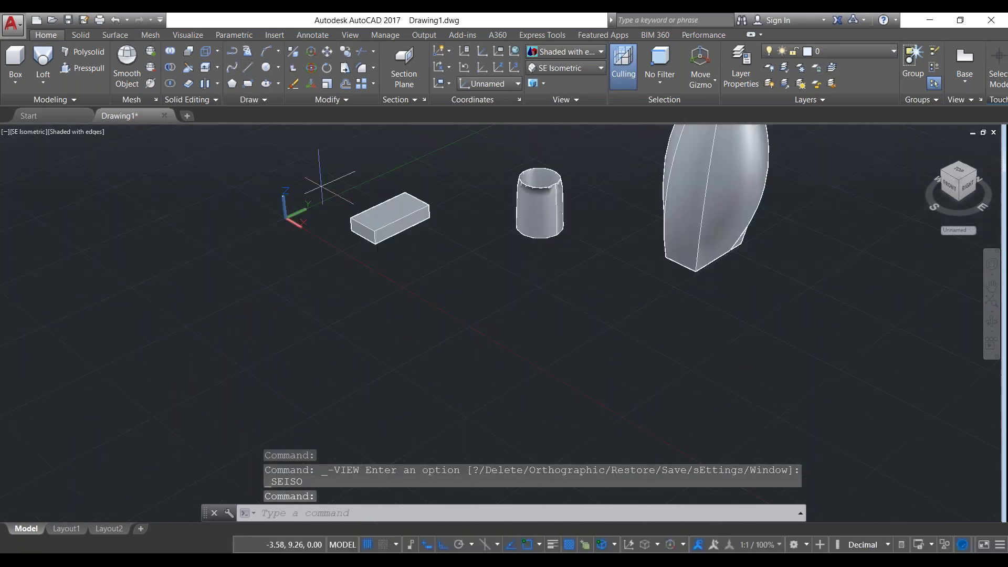
{"action": "left_click", "coordinate": [219, 362]}
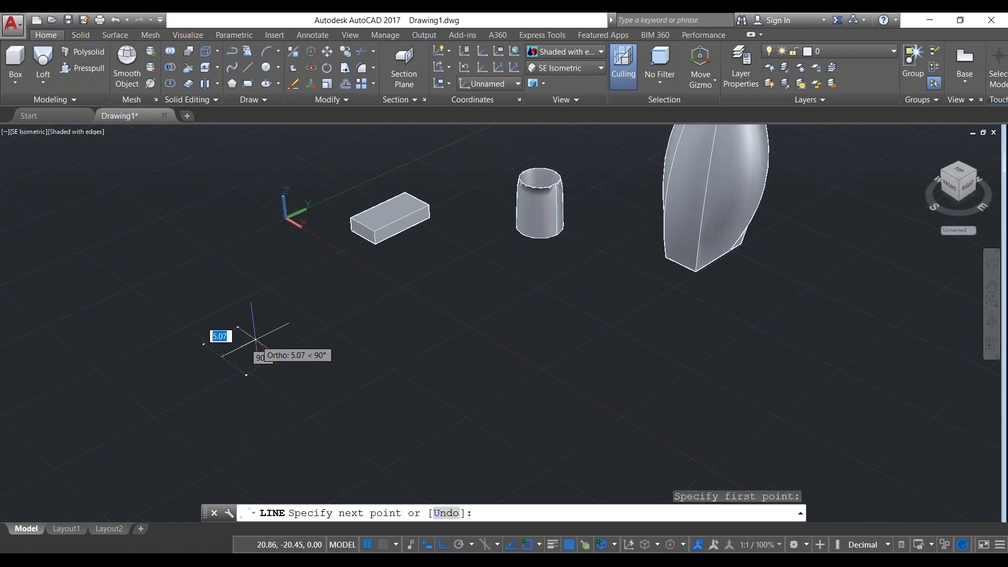
{"action": "left_click", "coordinate": [256, 340]}
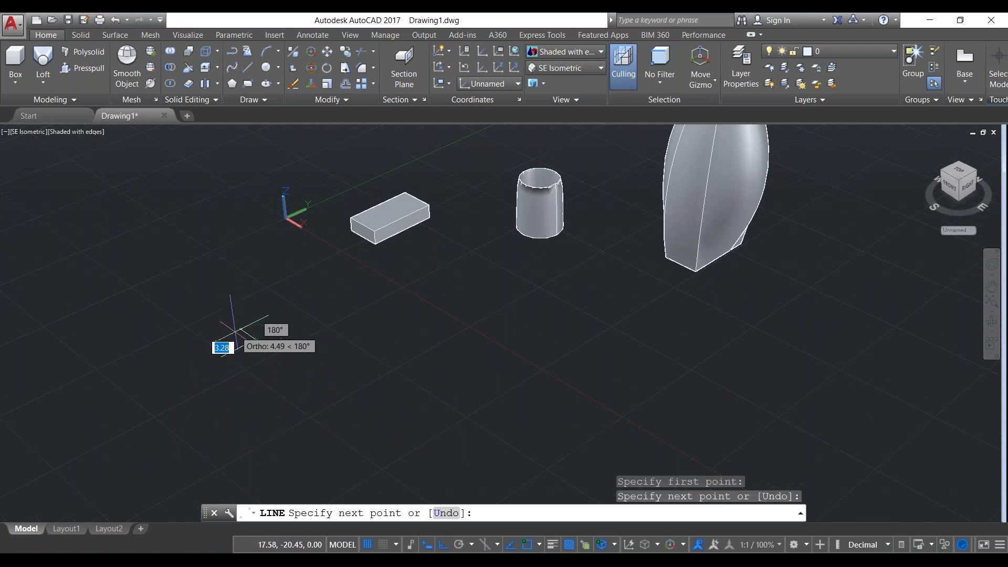
{"action": "left_click", "coordinate": [240, 328]}
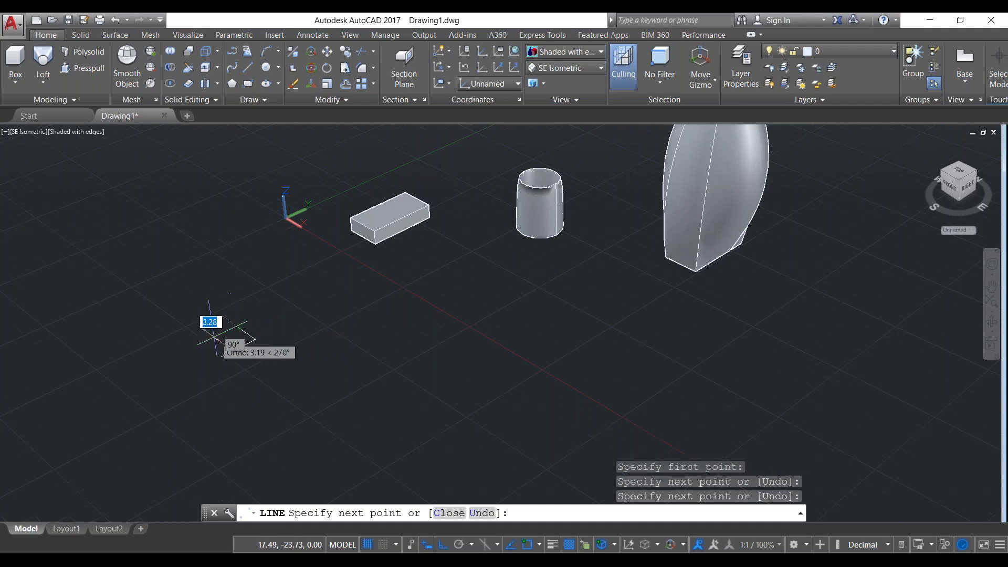
{"action": "left_click", "coordinate": [214, 336]}
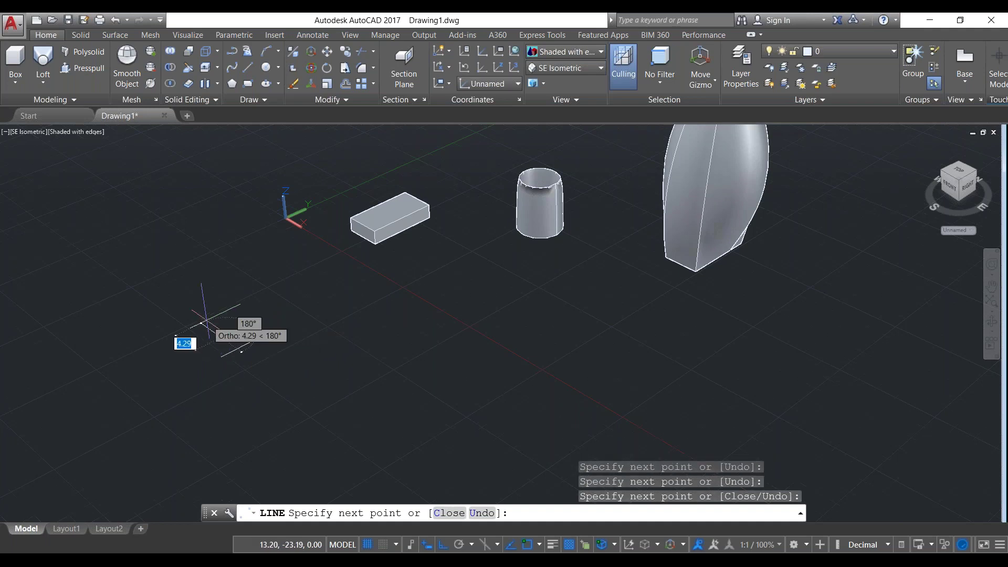
{"action": "left_click", "coordinate": [204, 325]}
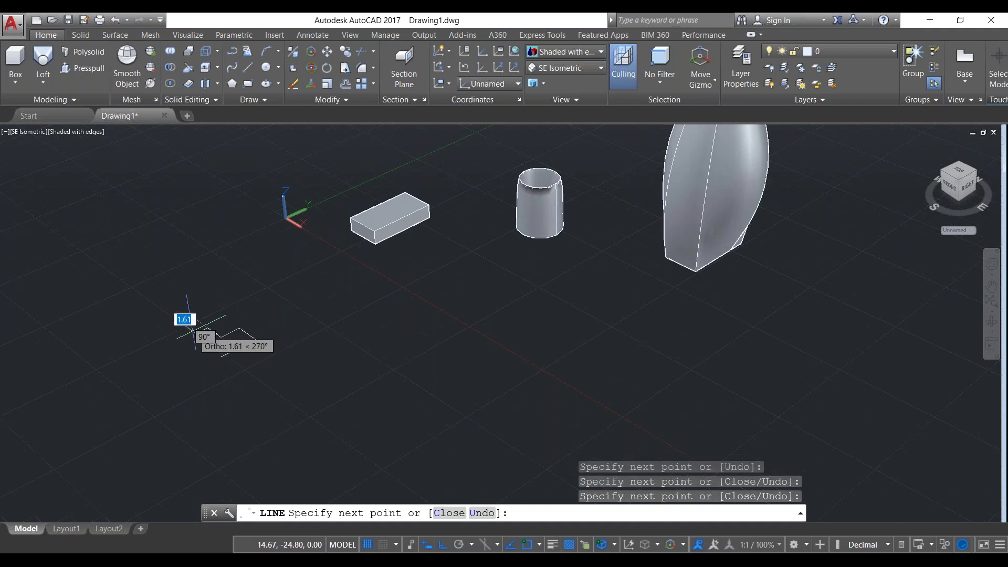
{"action": "left_click", "coordinate": [192, 332]}
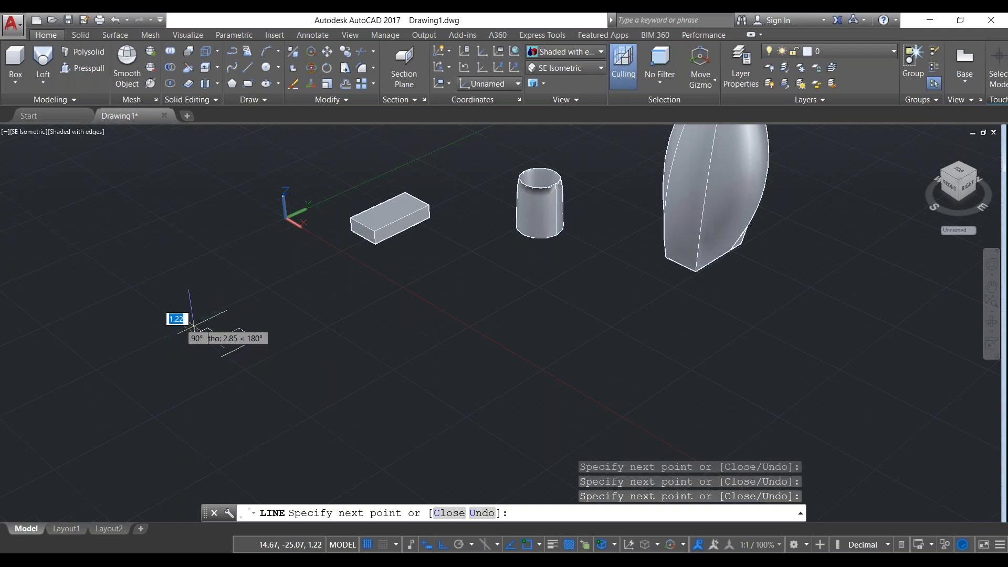
Continue the profile with a long side, a stepped far end and a straight return line about 50 long running past the starting end
{"action": "scroll", "coordinate": [194, 327], "scroll_direction": "down", "scroll_amount": 2}
{"action": "left_click", "coordinate": [182, 264]}
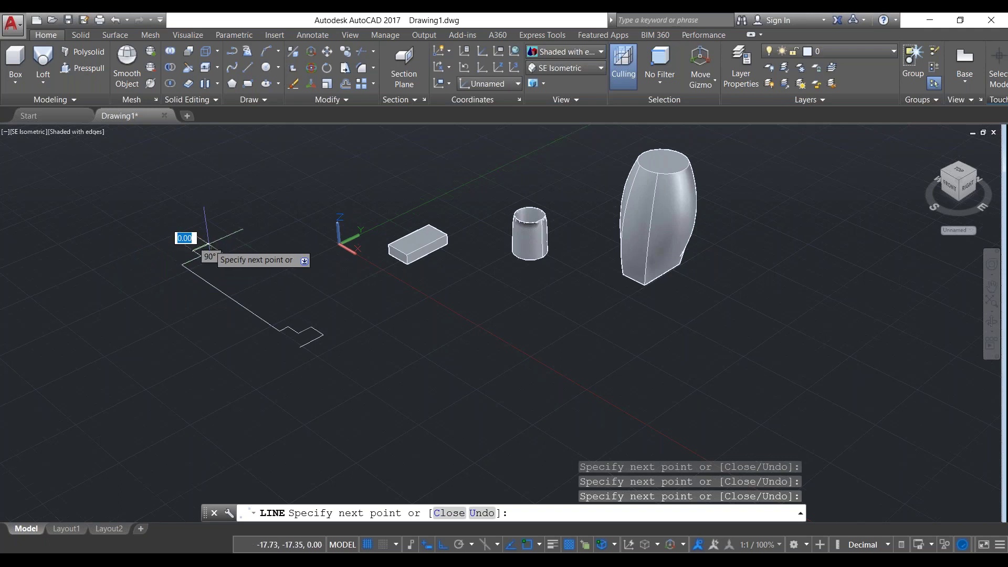
{"action": "left_click", "coordinate": [208, 245]}
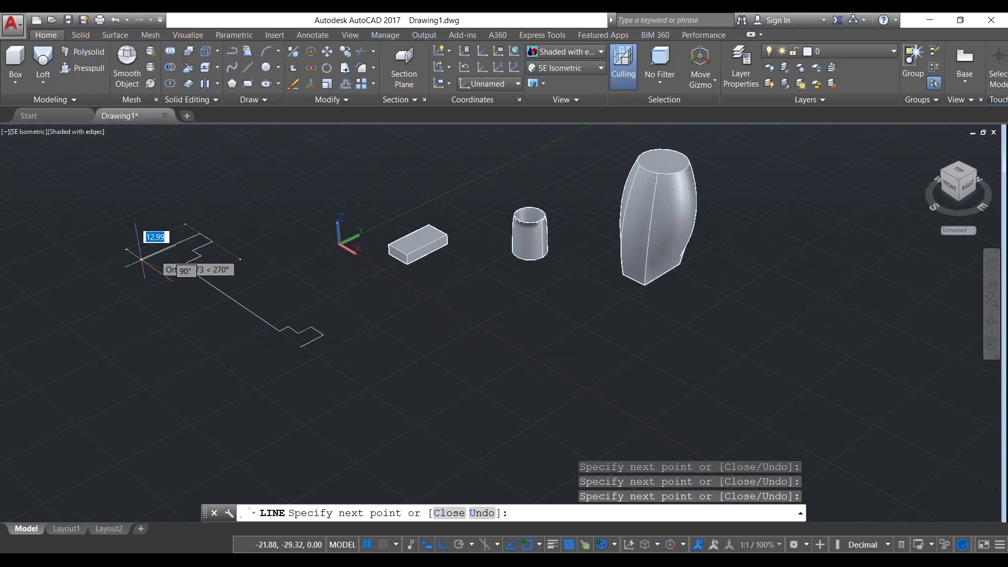
{"action": "left_click", "coordinate": [165, 258]}
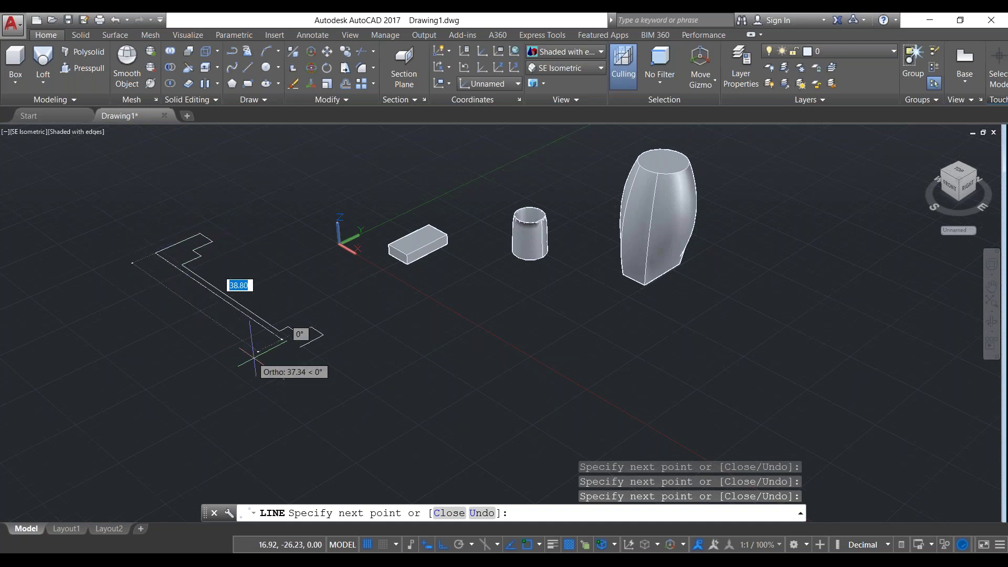
{"action": "left_click", "coordinate": [305, 355]}
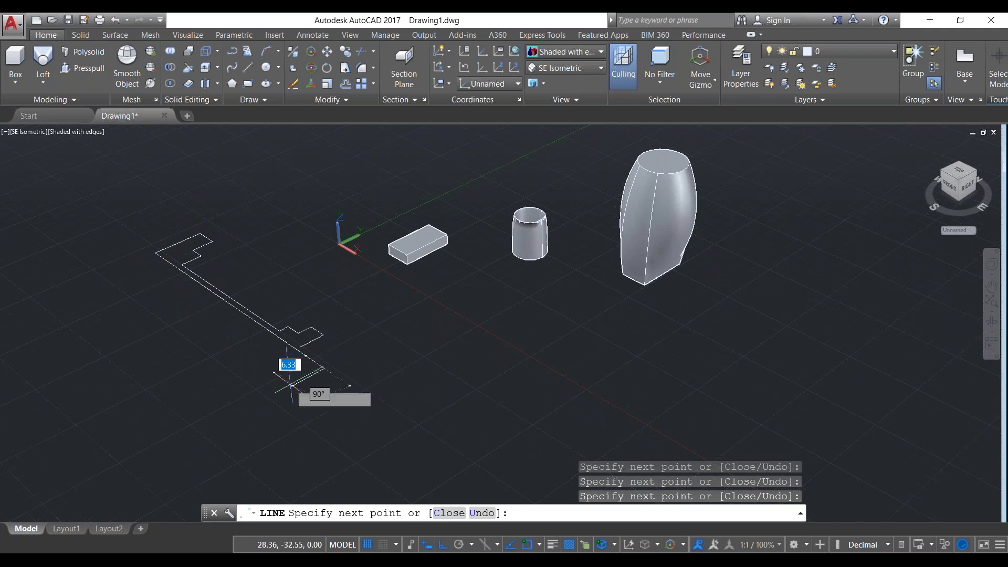
{"action": "key", "text": "Escape"}
{"action": "type", "text": "ex"}
{"action": "key", "text": "Return"}
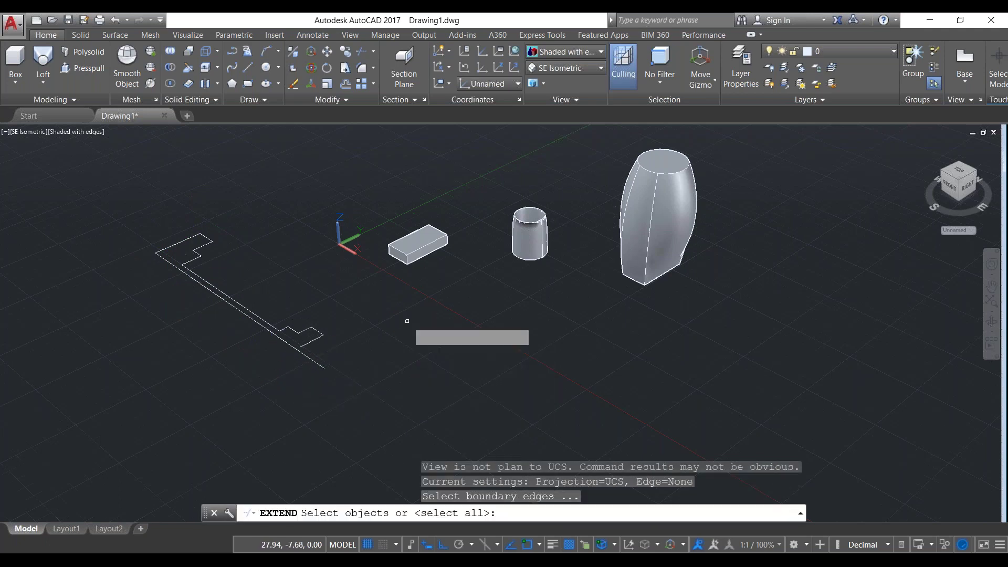
{"action": "left_click", "coordinate": [308, 342]}
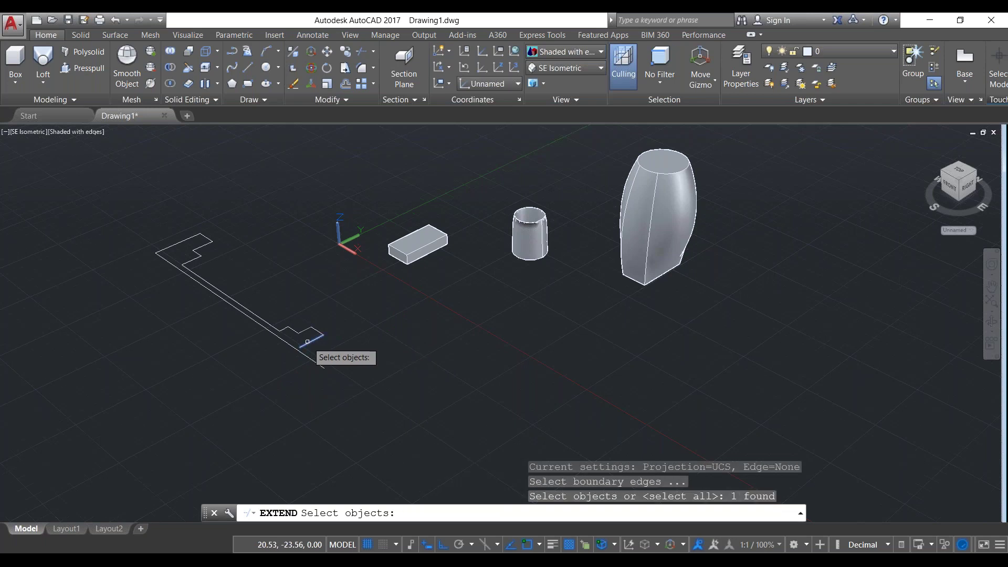
{"action": "left_click", "coordinate": [307, 342]}
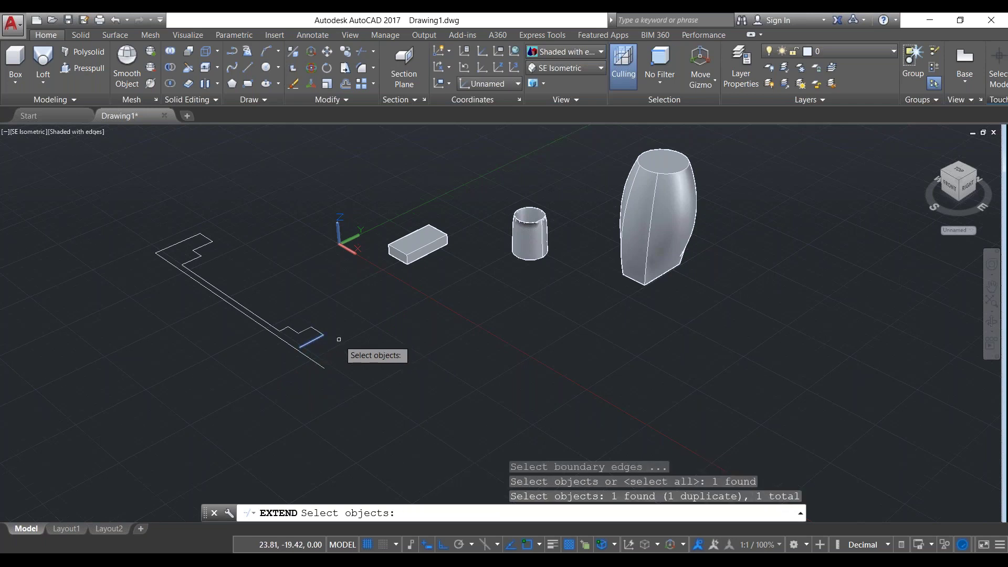
{"action": "scroll", "coordinate": [497, 331], "scroll_direction": "up", "scroll_amount": 3}
{"action": "left_click", "coordinate": [183, 339]}
{"action": "left_click", "coordinate": [170, 347]}
{"action": "key", "text": "Escape"}
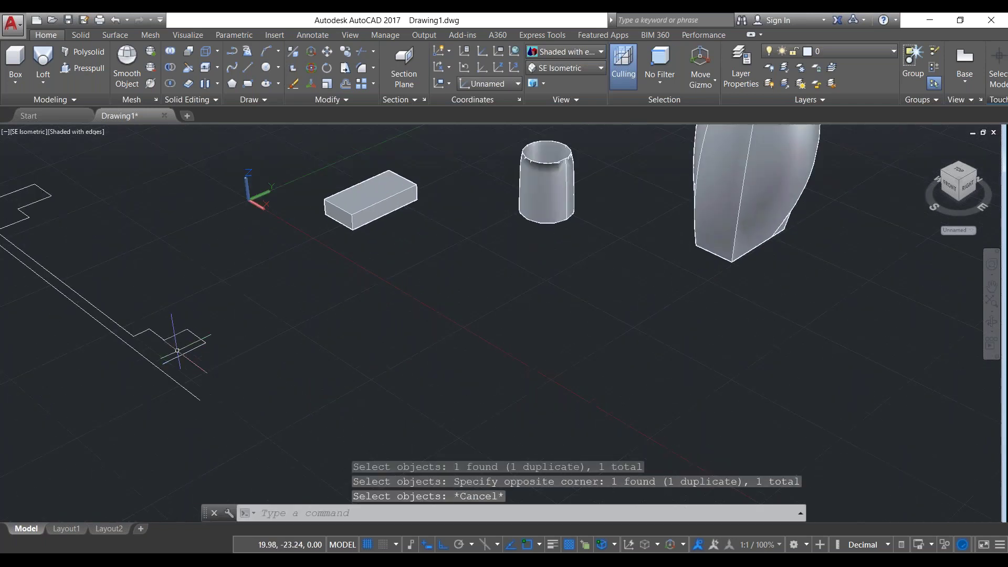
Stretch the free endpoint of the profile's short end line to meet the long return line
{"action": "left_click", "coordinate": [174, 360]}
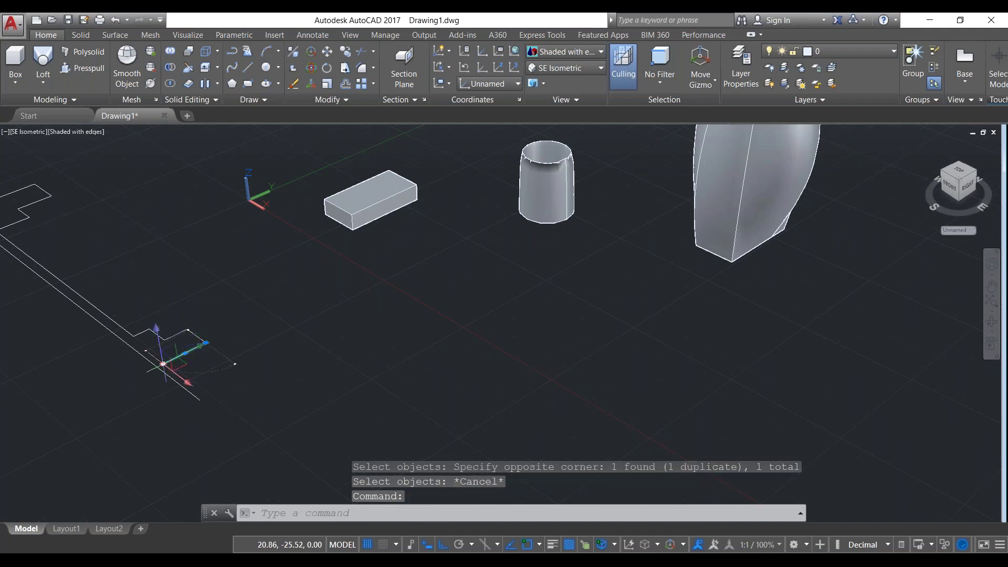
{"action": "left_click", "coordinate": [164, 363]}
{"action": "key", "text": "Escape"}
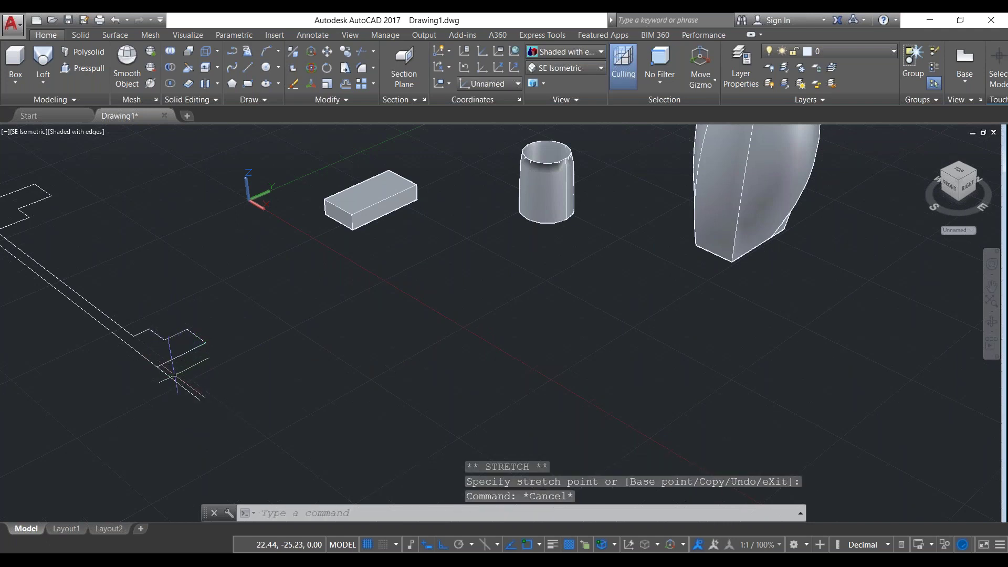
Trim off the part of the long return line that runs past the profile's short end line
{"action": "type", "text": "tr"}
{"action": "key", "text": "Return"}
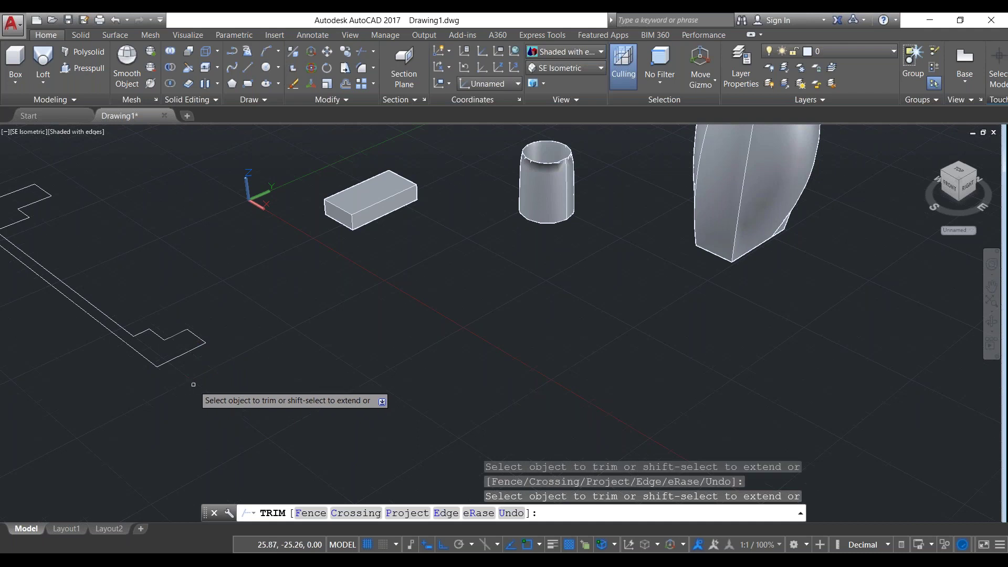
{"action": "scroll", "coordinate": [417, 357], "scroll_direction": "down", "scroll_amount": 3}
{"action": "key", "text": "Escape"}
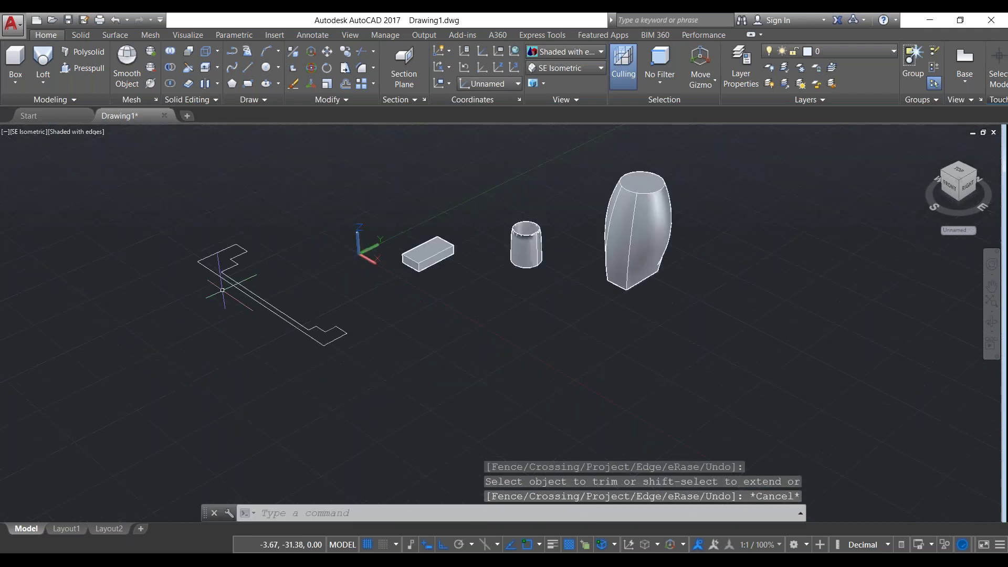
Join all the lines of the stepped closed profile into a single polyline
{"action": "scroll", "coordinate": [497, 337], "scroll_direction": "up", "scroll_amount": 2}
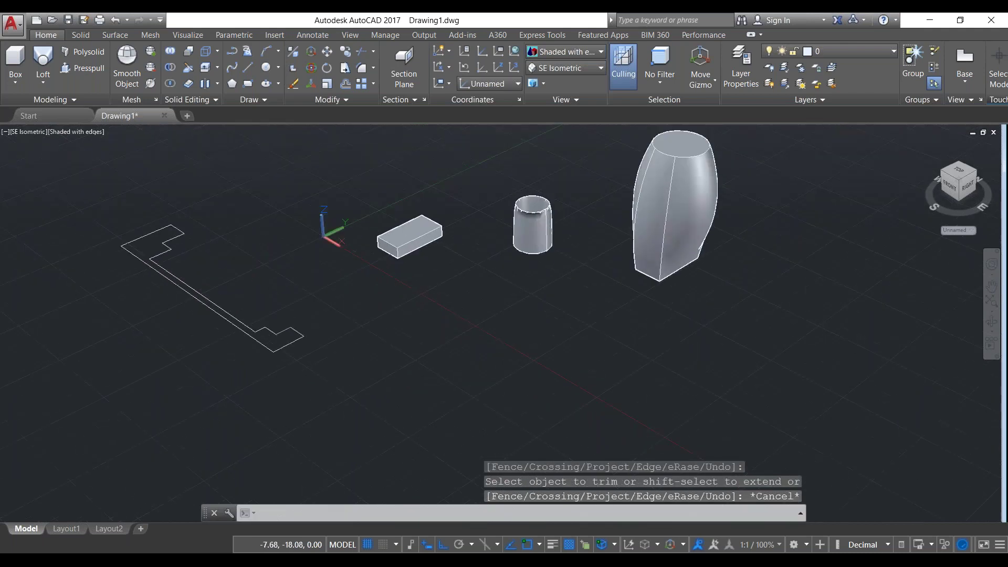
{"action": "middle_click_drag", "start_coordinate": [271, 270], "coordinate": [364, 301]}
{"action": "left_click", "coordinate": [365, 301]}
{"action": "left_click", "coordinate": [192, 270]}
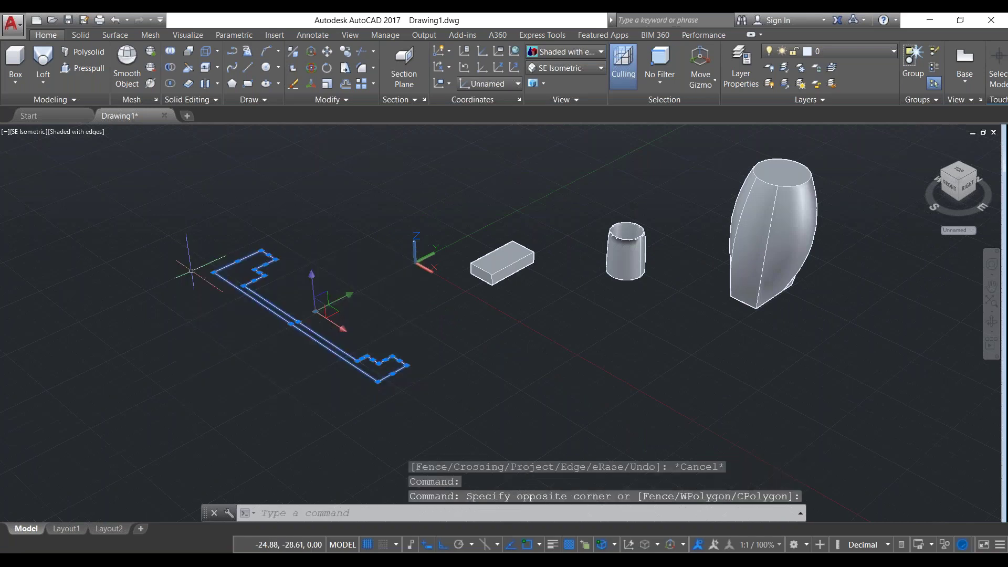
{"action": "type", "text": "j"}
{"action": "key", "text": "Return"}
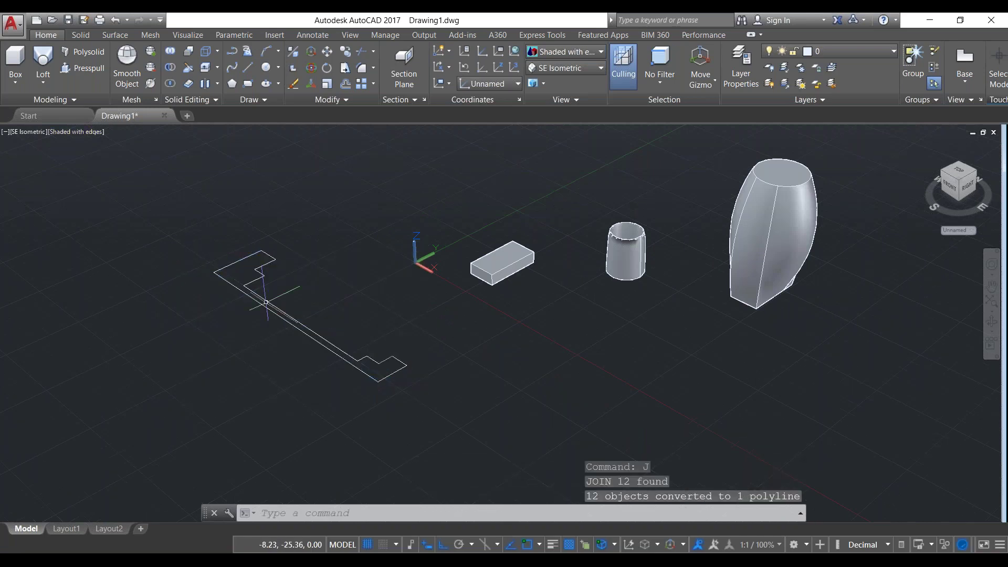
Try to revolve the closed profile as a solid about its own long straight edge
{"action": "left_click", "coordinate": [32, 80]}
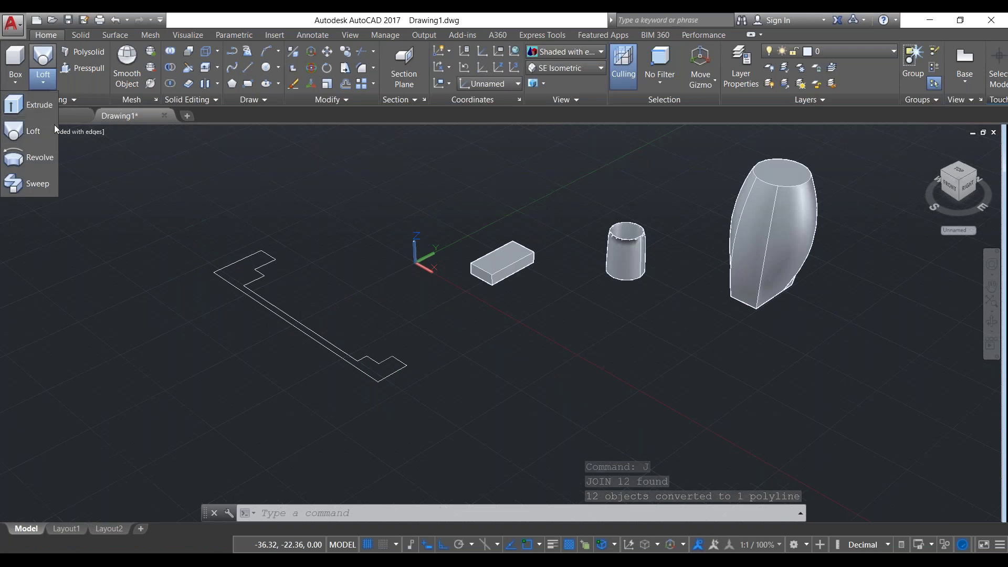
{"action": "left_click", "coordinate": [46, 163]}
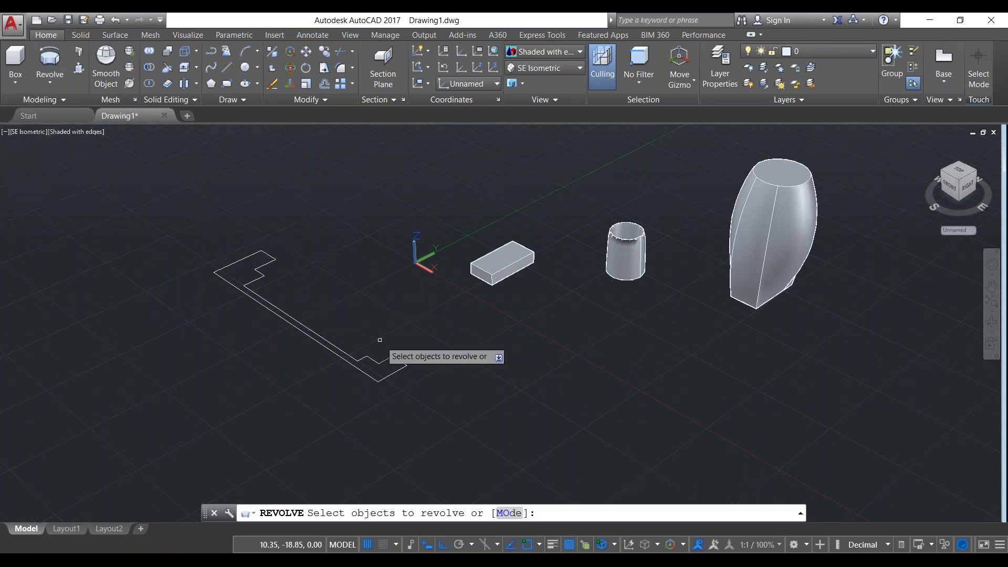
{"action": "left_click", "coordinate": [409, 399]}
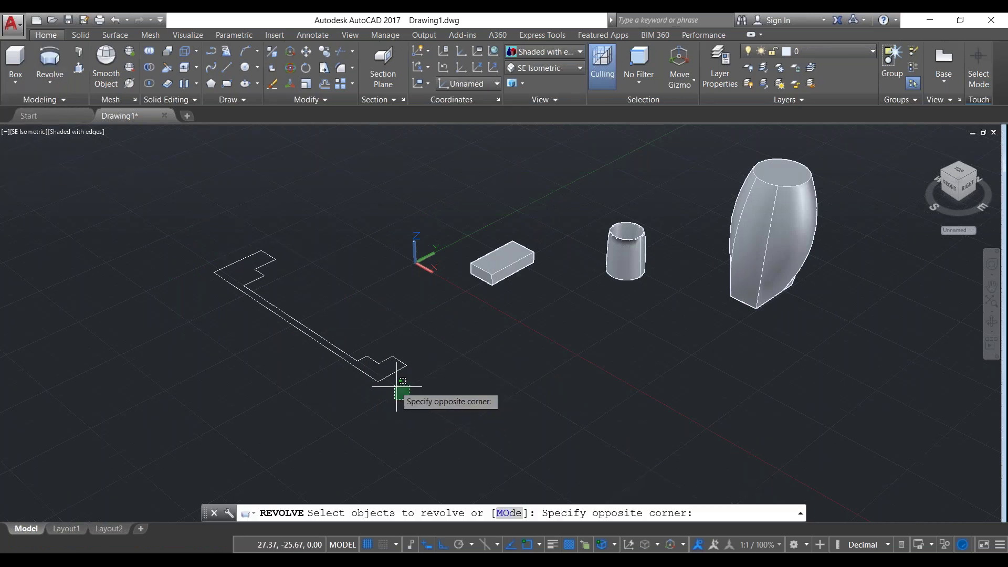
{"action": "left_click", "coordinate": [230, 254]}
{"action": "key", "text": "Return"}
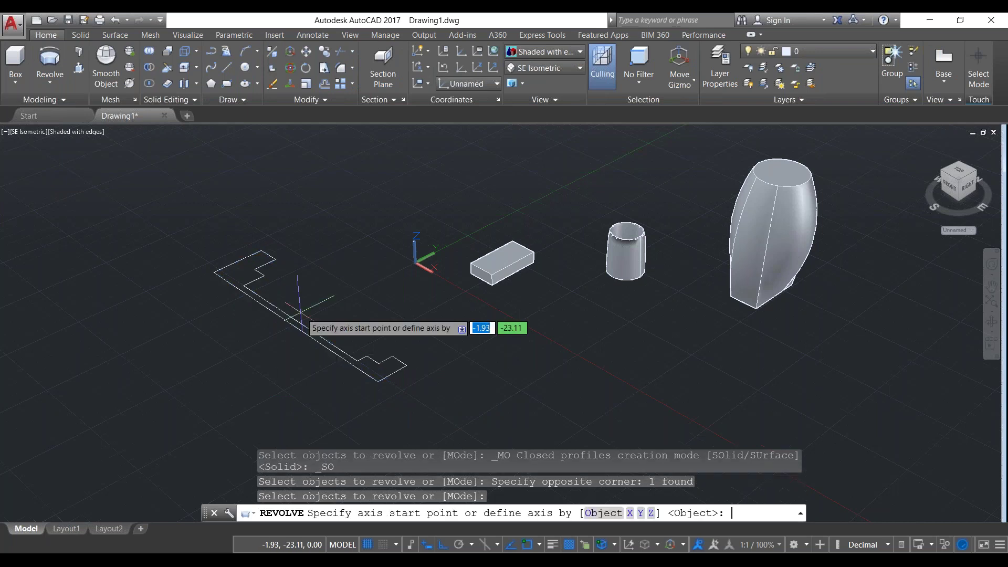
{"action": "left_click", "coordinate": [214, 272]}
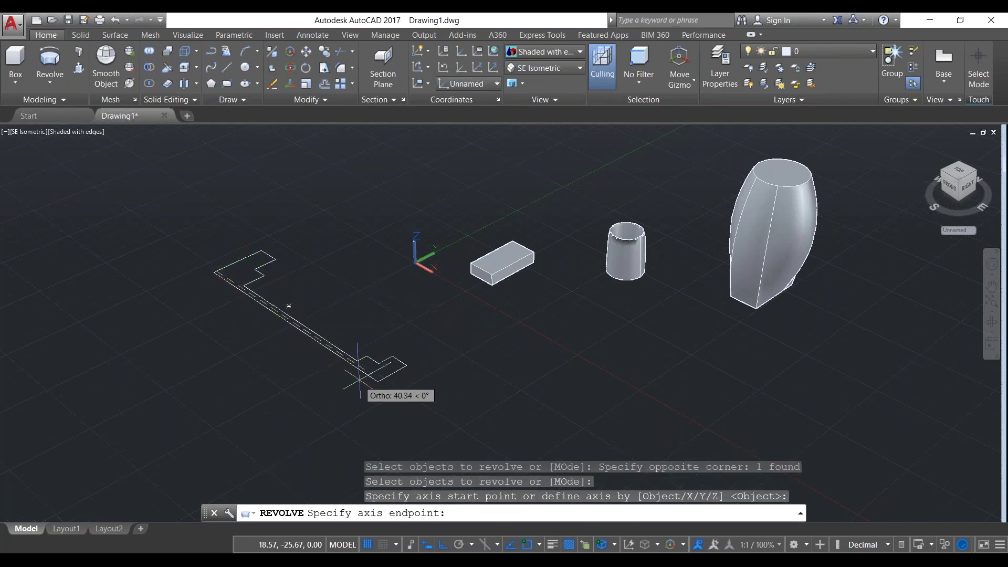
{"action": "left_click", "coordinate": [380, 381]}
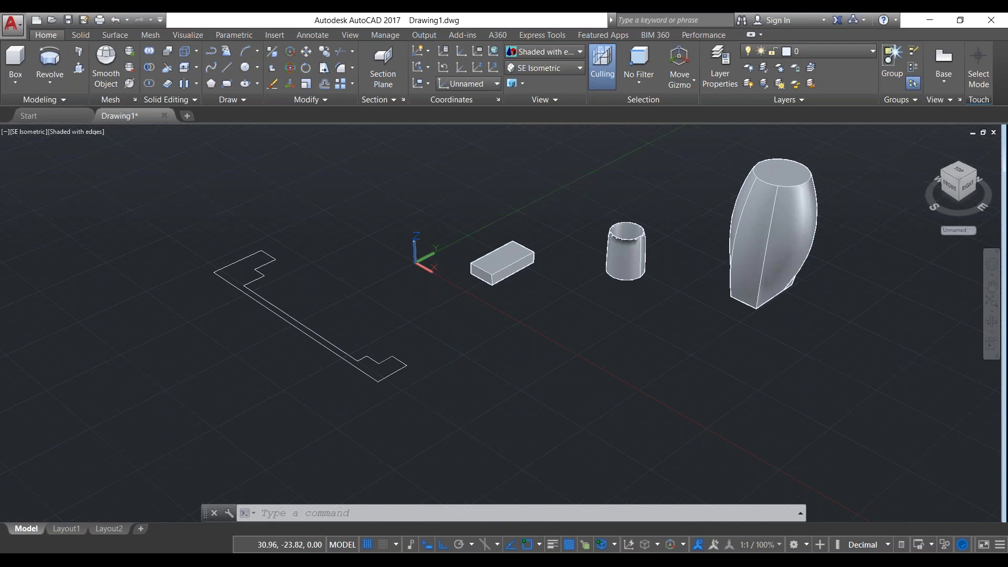
{"action": "left_click", "coordinate": [415, 397]}
{"action": "key", "text": "Escape"}
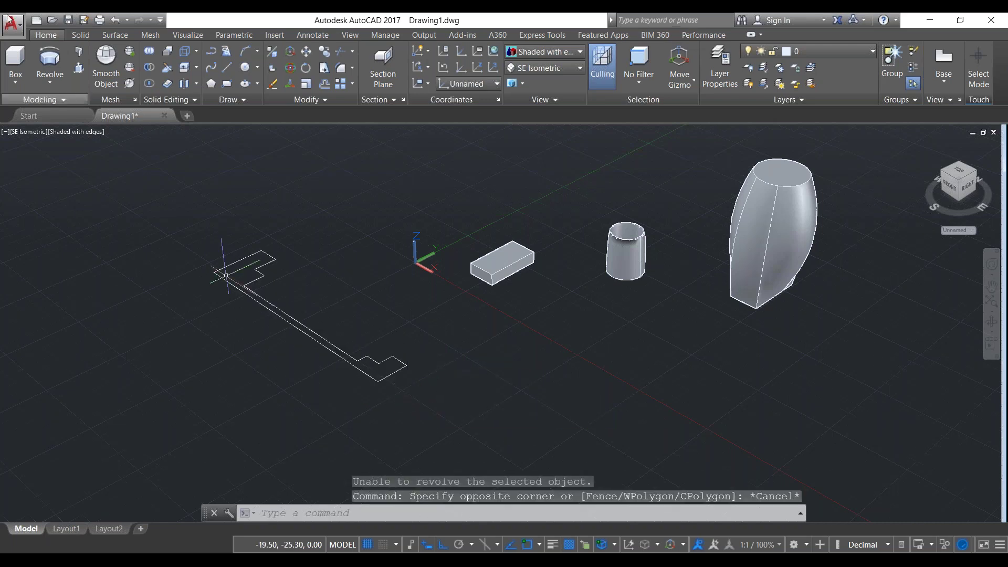
{"action": "left_click", "coordinate": [50, 62]}
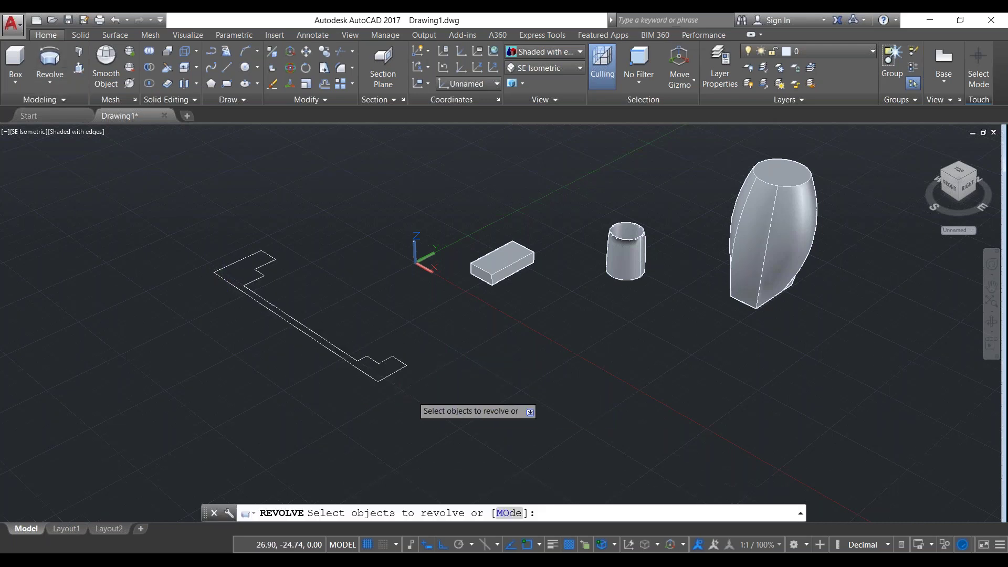
{"action": "left_click", "coordinate": [413, 397]}
{"action": "left_click", "coordinate": [175, 216]}
{"action": "key", "text": "Return"}
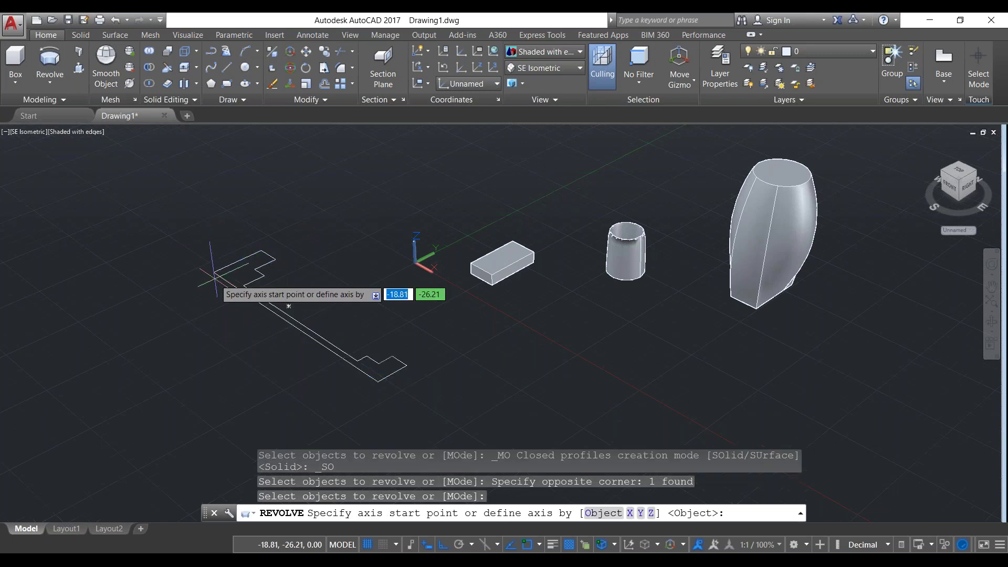
{"action": "left_click", "coordinate": [178, 266]}
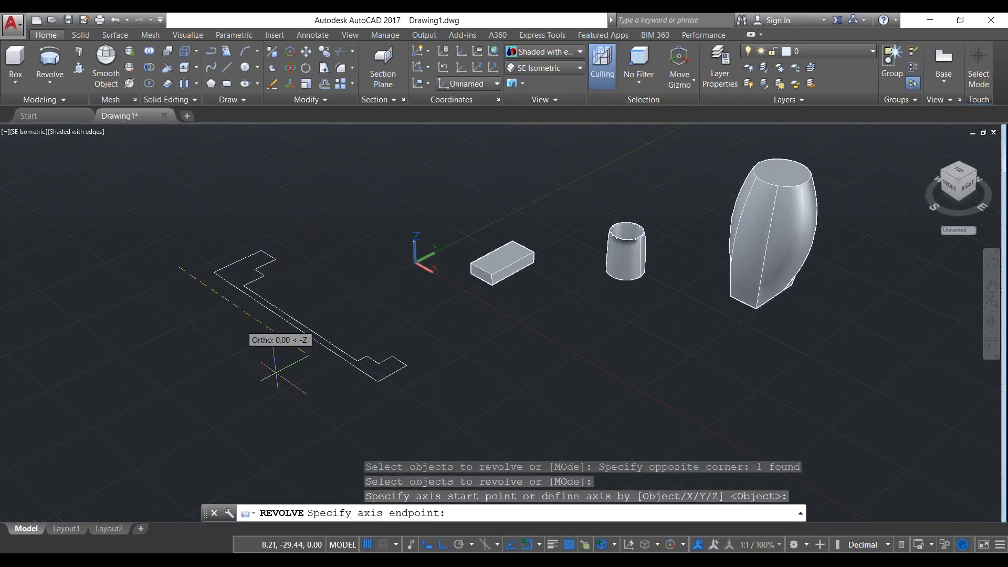
{"action": "left_click", "coordinate": [410, 429]}
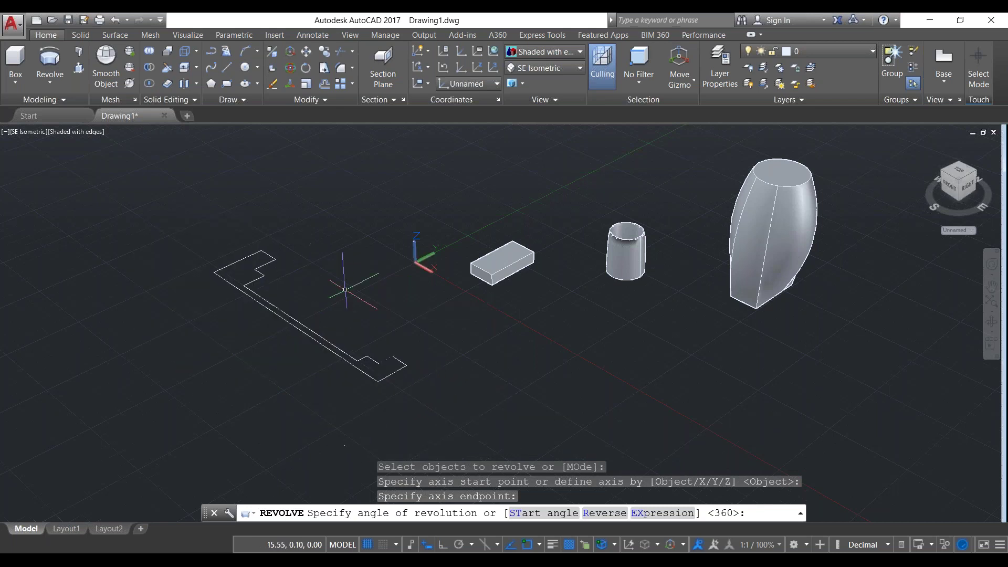
{"action": "key", "text": "Escape"}
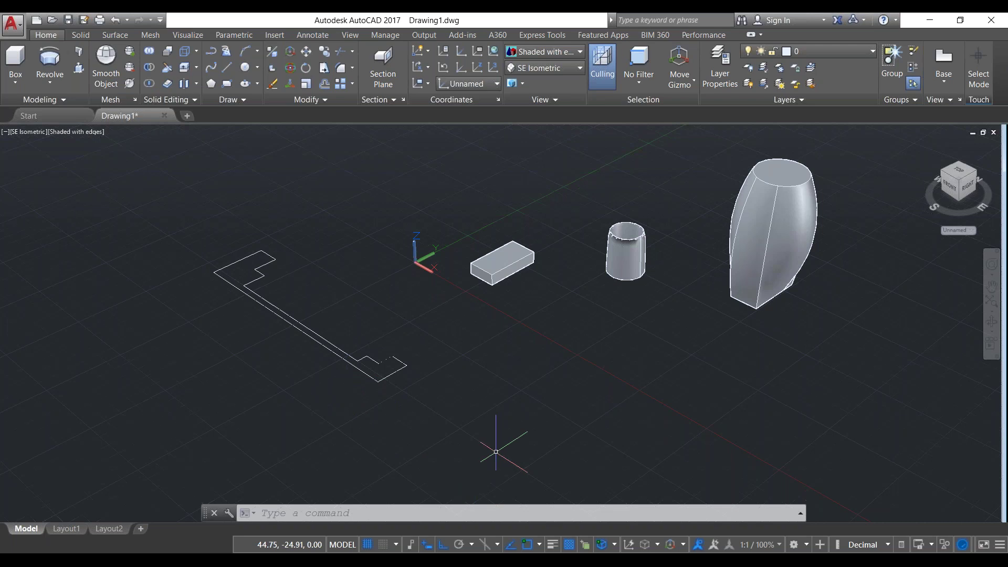
Revolve the closed profile 360 degrees about an ortho axis parallel to its long straight side and offset outside it
{"action": "left_click", "coordinate": [402, 395]}
{"action": "left_click", "coordinate": [152, 181]}
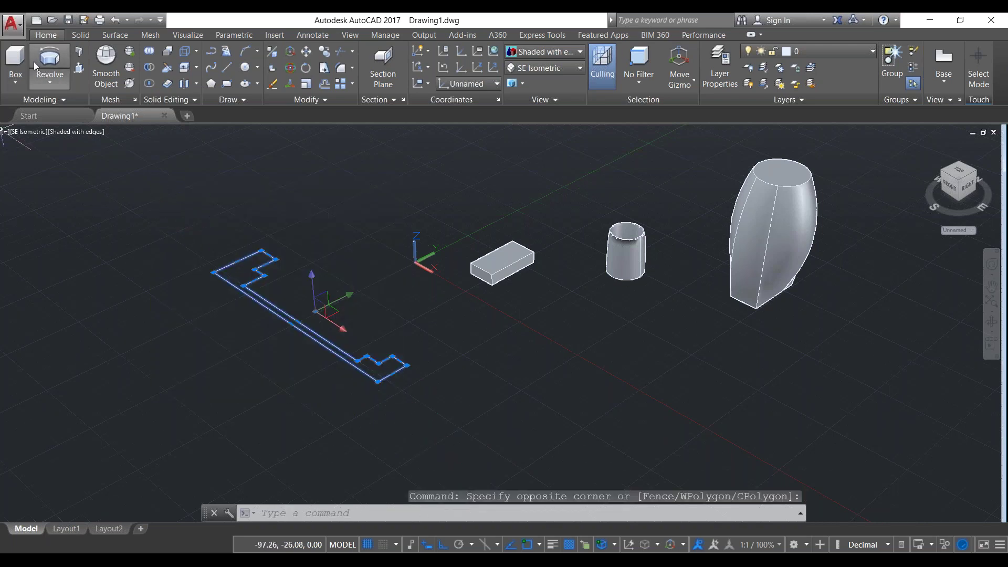
{"action": "left_click", "coordinate": [49, 59]}
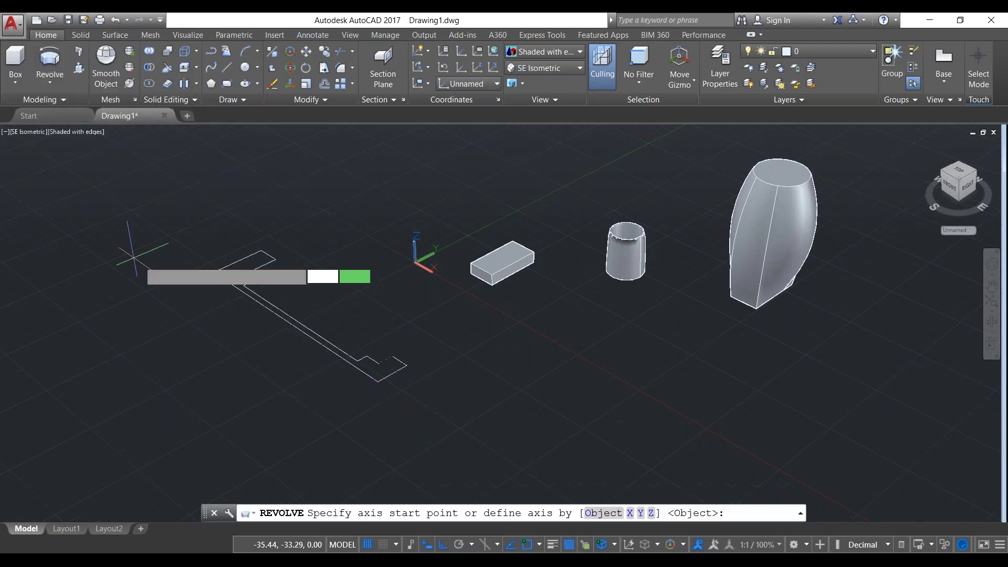
{"action": "left_click", "coordinate": [163, 261]}
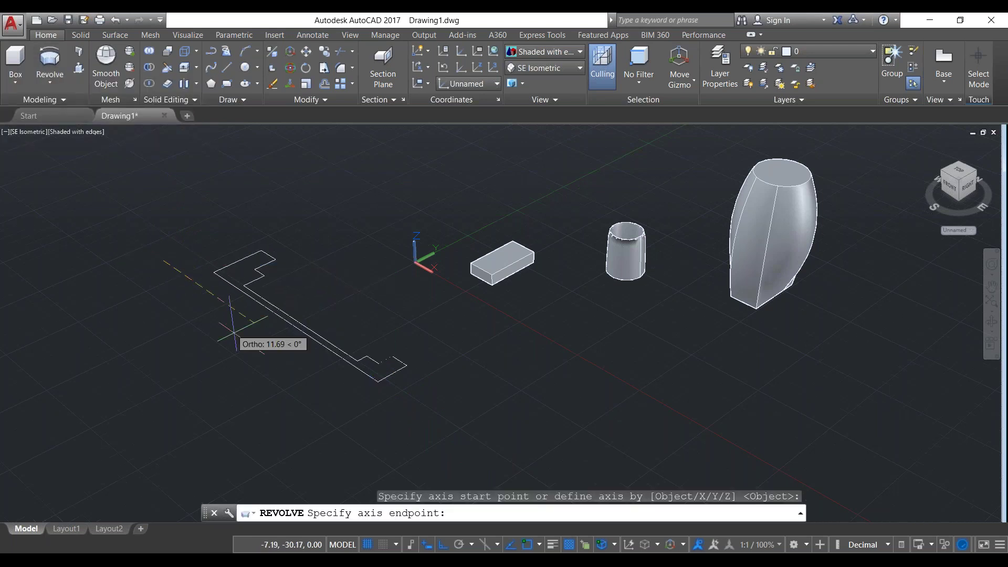
{"action": "left_click", "coordinate": [448, 466]}
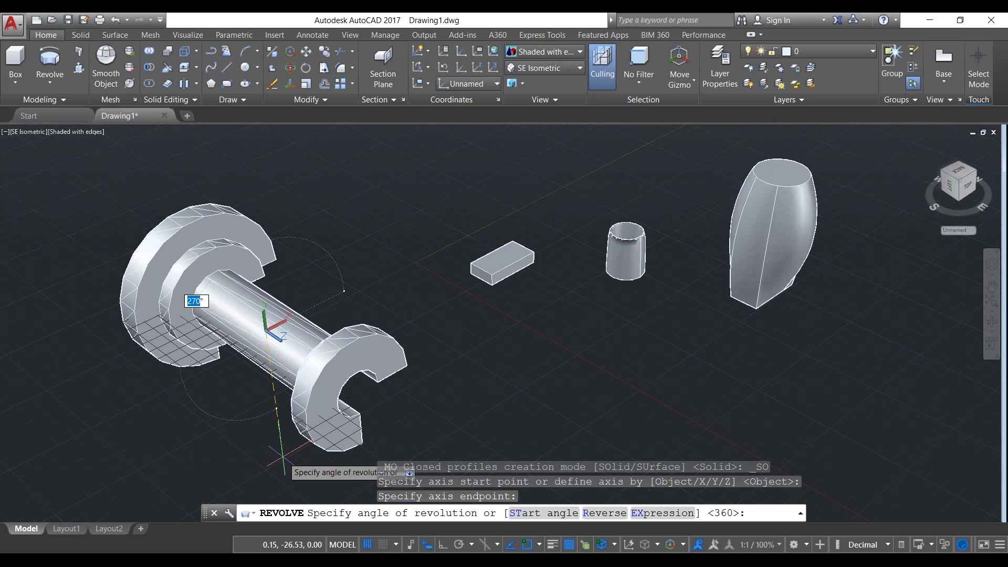
{"action": "key", "text": "Return"}
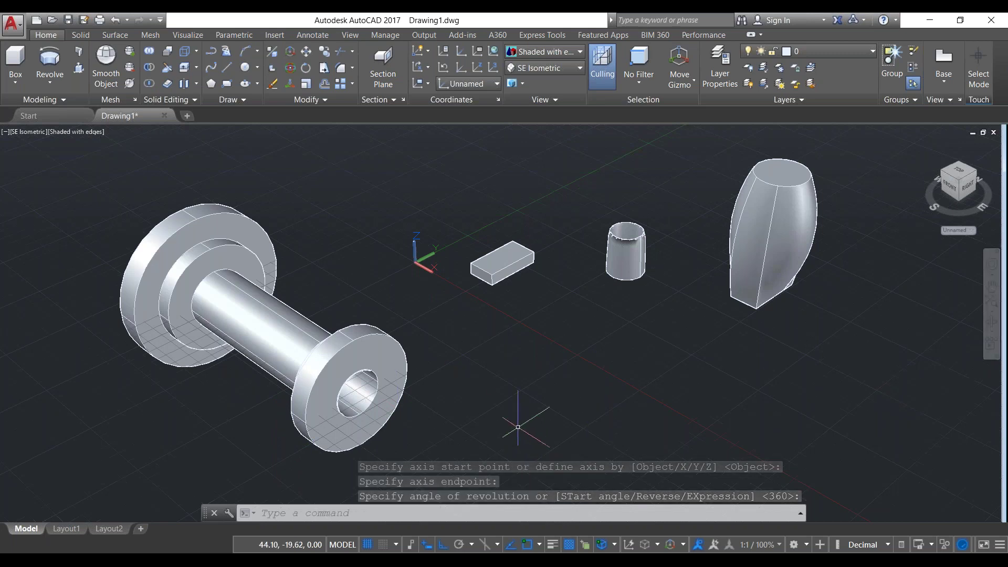
Examine the revolved solid and the other models from a steeper angle, ending in the SE Isometric view
{"action": "middle_click_drag", "start_coordinate": [488, 405], "coordinate": [488, 441], "text": "shift"}
{"action": "scroll", "coordinate": [502, 320], "scroll_direction": "down", "scroll_amount": 2}
{"action": "scroll", "coordinate": [502, 320], "scroll_direction": "down", "scroll_amount": 1}
{"action": "scroll", "coordinate": [501, 320], "scroll_direction": "up", "scroll_amount": 2}
{"action": "scroll", "coordinate": [438, 382], "scroll_direction": "down", "scroll_amount": 2}
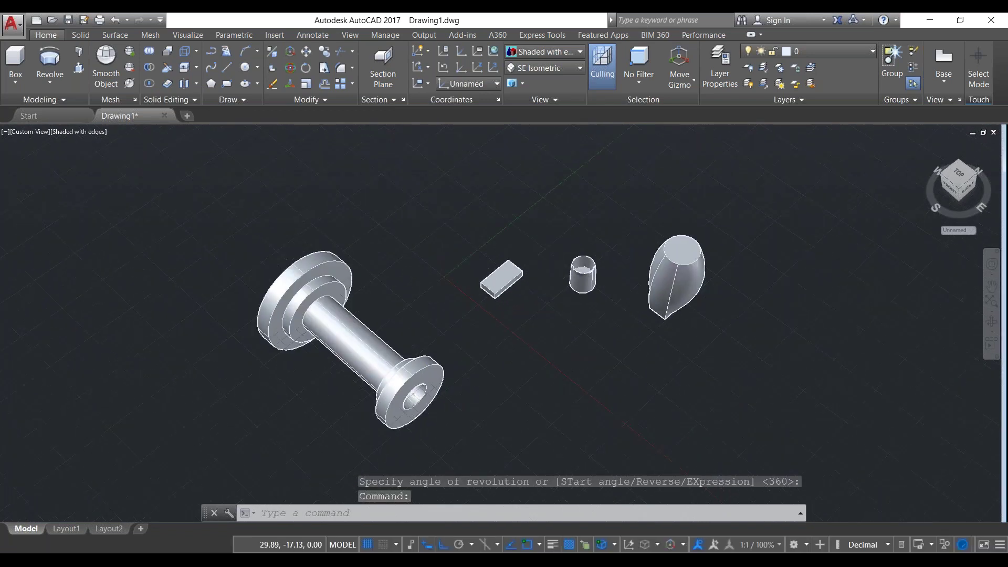
{"action": "left_click", "coordinate": [546, 68]}
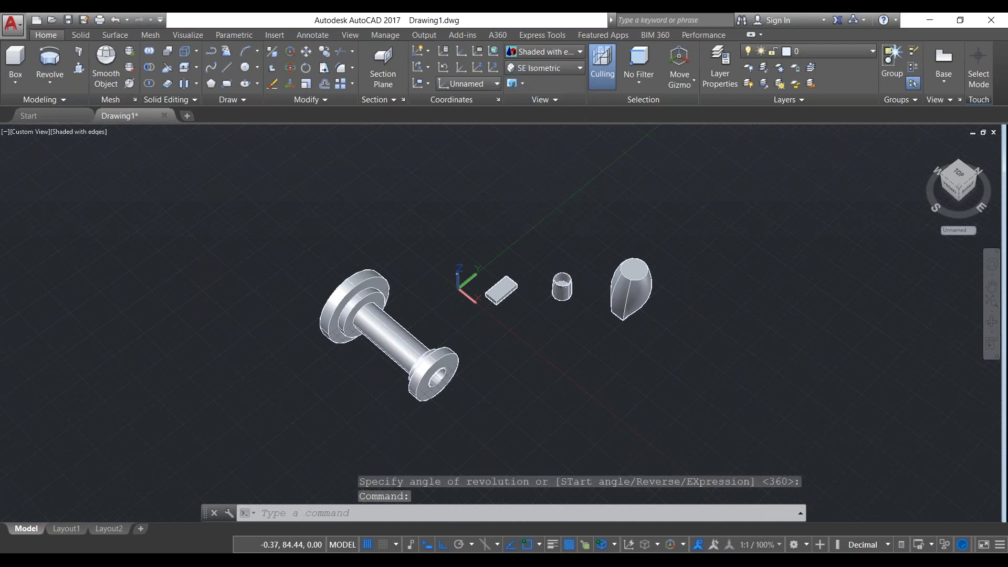
{"action": "scroll", "coordinate": [460, 368], "scroll_direction": "up", "scroll_amount": 1}
{"action": "middle_click_drag", "start_coordinate": [581, 398], "coordinate": [497, 381]}
{"action": "key", "text": "Escape"}
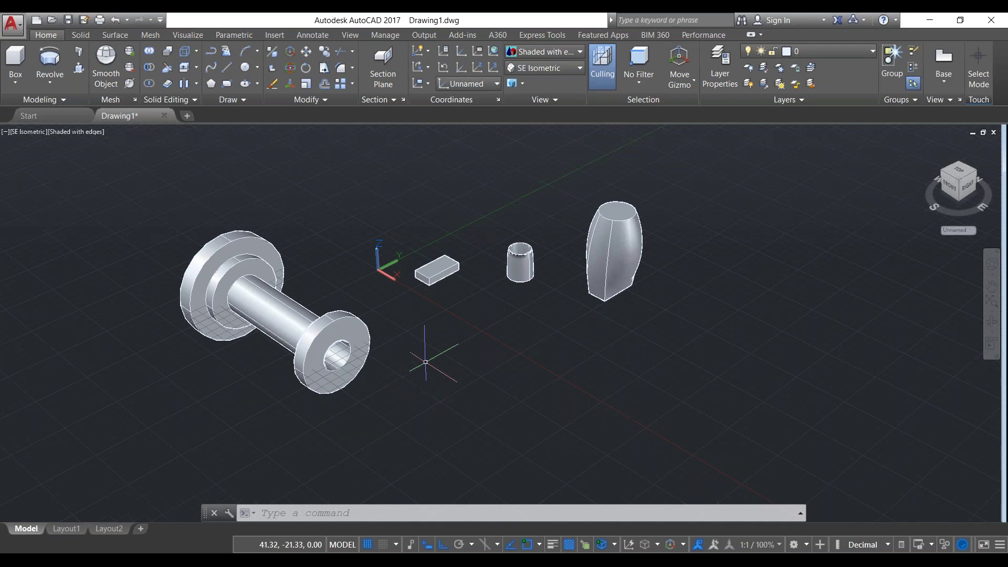
Try to rotate the box with Rotate about its lower corner facing the lofted cylinder, with ortho off
{"action": "scroll", "coordinate": [501, 322], "scroll_direction": "up", "scroll_amount": 2}
{"action": "scroll", "coordinate": [500, 321], "scroll_direction": "up", "scroll_amount": 1}
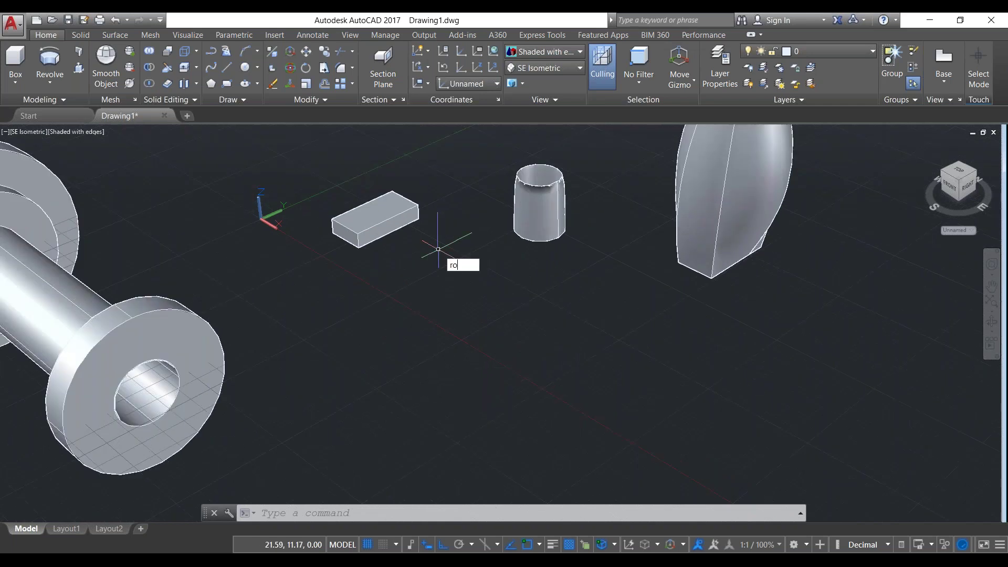
{"action": "key", "text": "Return"}
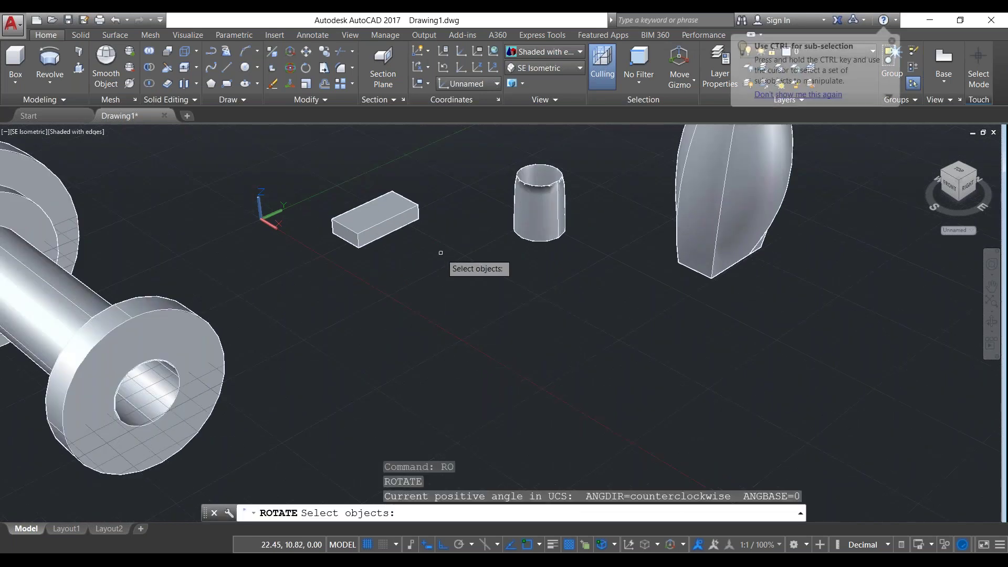
{"action": "left_click", "coordinate": [390, 219]}
{"action": "key", "text": "Return"}
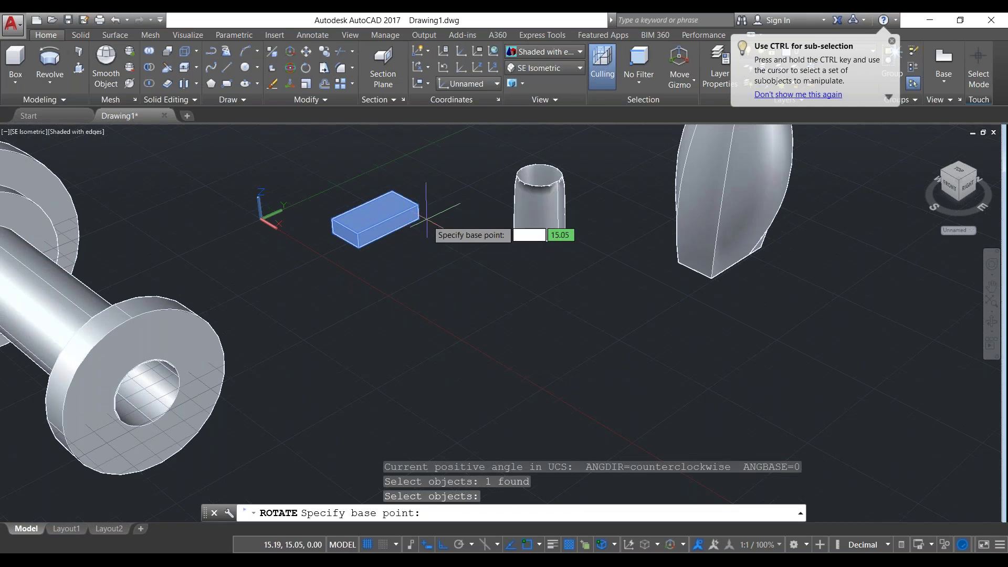
{"action": "left_click", "coordinate": [419, 220]}
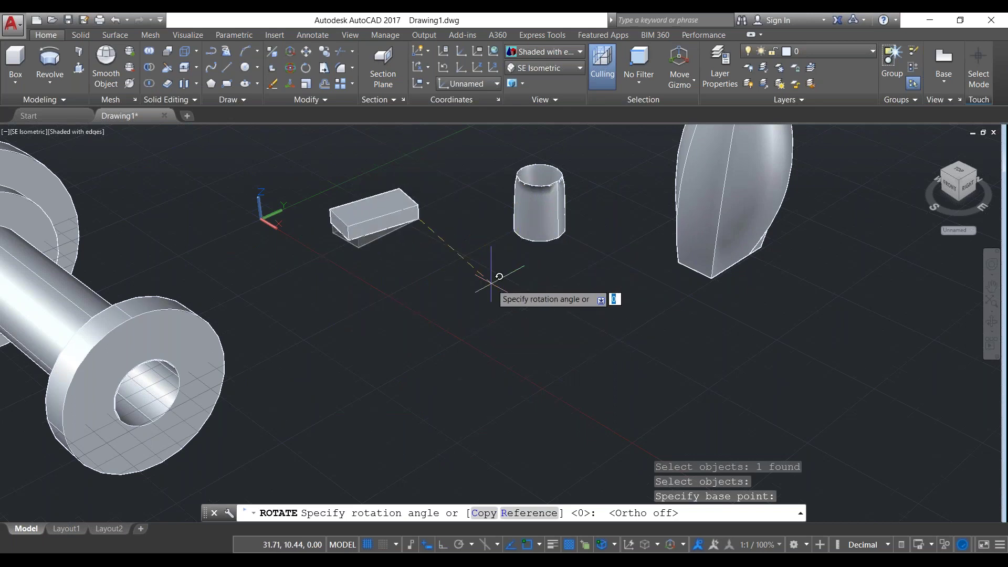
{"action": "key", "text": "Escape"}
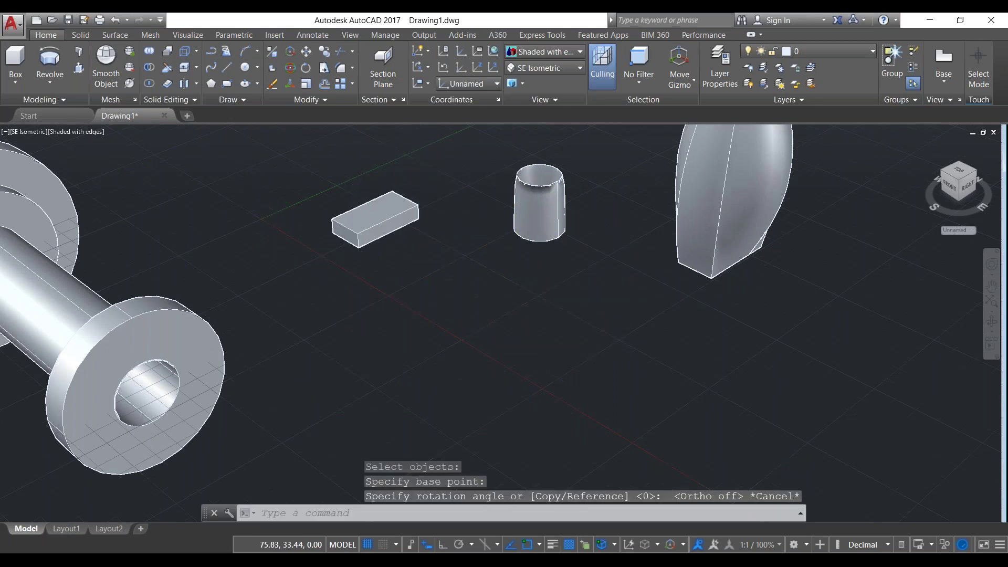
Rotate the revolved solid slightly about the Y axis with 3D Rotate, using a base point at the middle of its shaft
{"action": "scroll", "coordinate": [338, 308], "scroll_direction": "down", "scroll_amount": 3}
{"action": "middle_click_drag", "start_coordinate": [454, 333], "coordinate": [553, 342]}
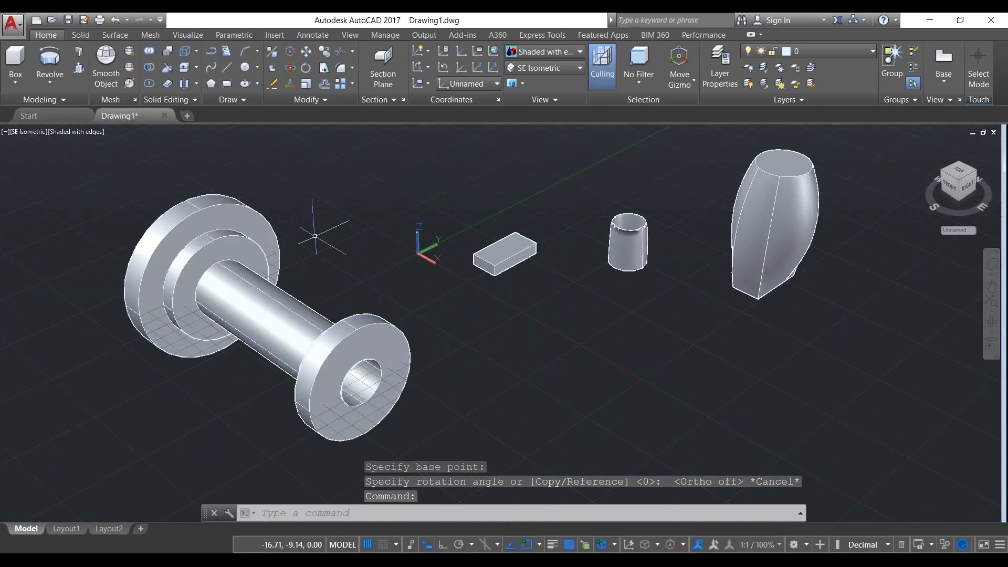
{"action": "left_click", "coordinate": [290, 69]}
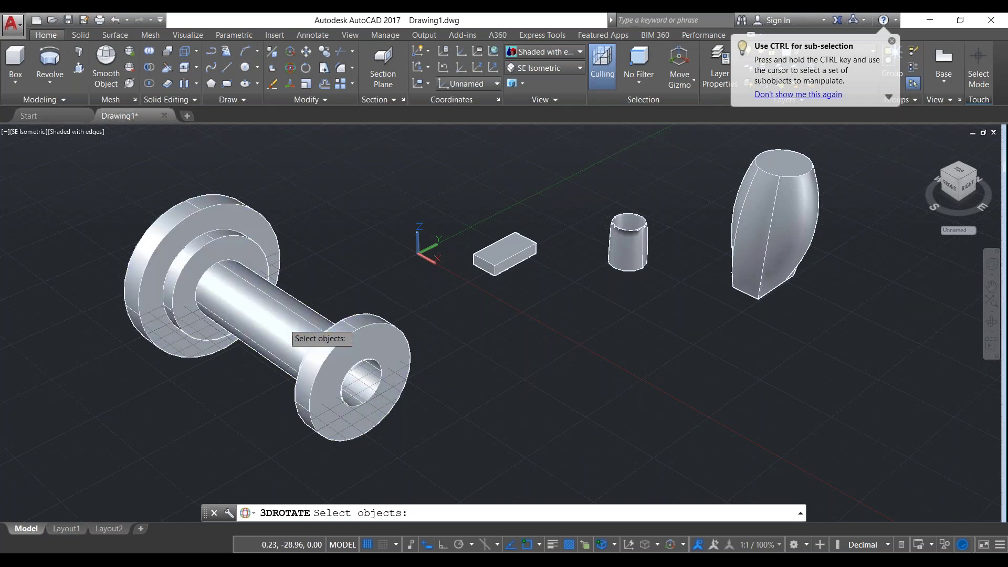
{"action": "left_click", "coordinate": [283, 322]}
{"action": "key", "text": "Return"}
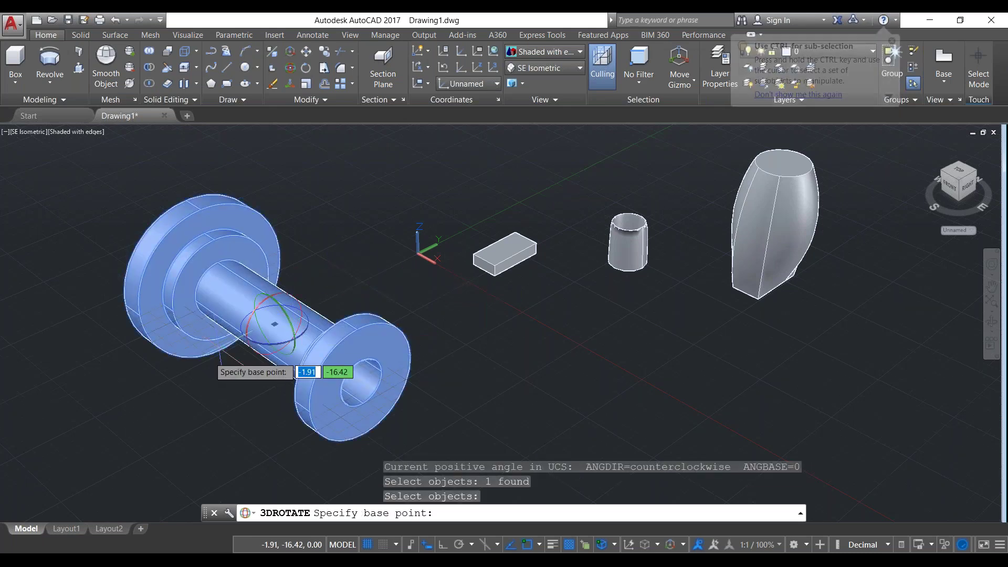
{"action": "scroll", "coordinate": [274, 324], "scroll_direction": "up", "scroll_amount": 2}
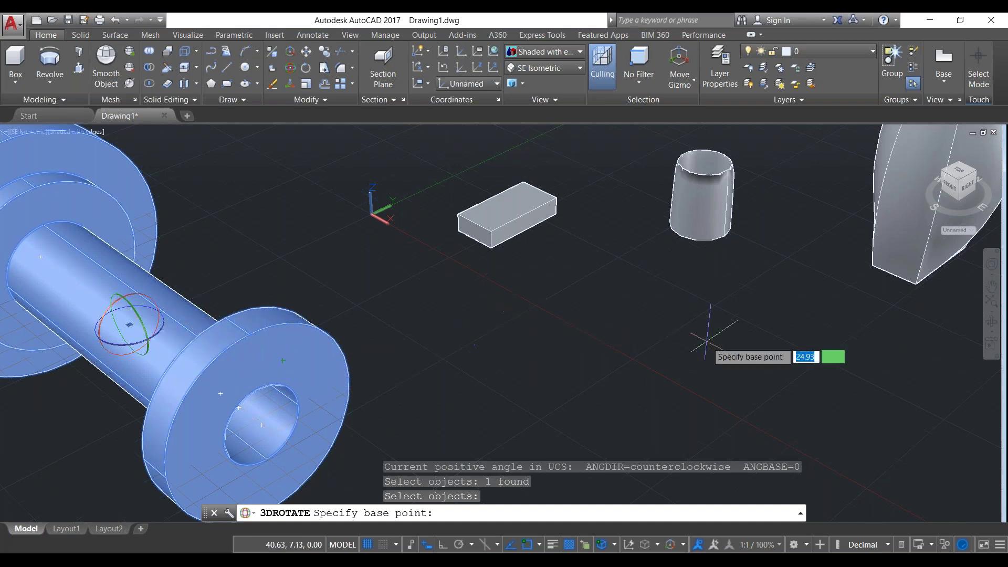
{"action": "scroll", "coordinate": [497, 320], "scroll_direction": "down", "scroll_amount": 1}
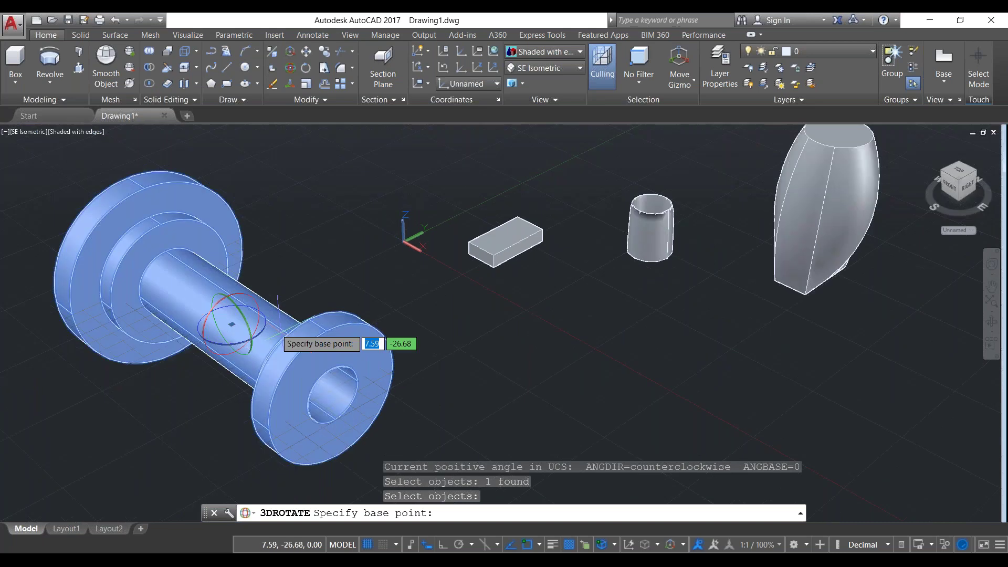
{"action": "left_click", "coordinate": [234, 328]}
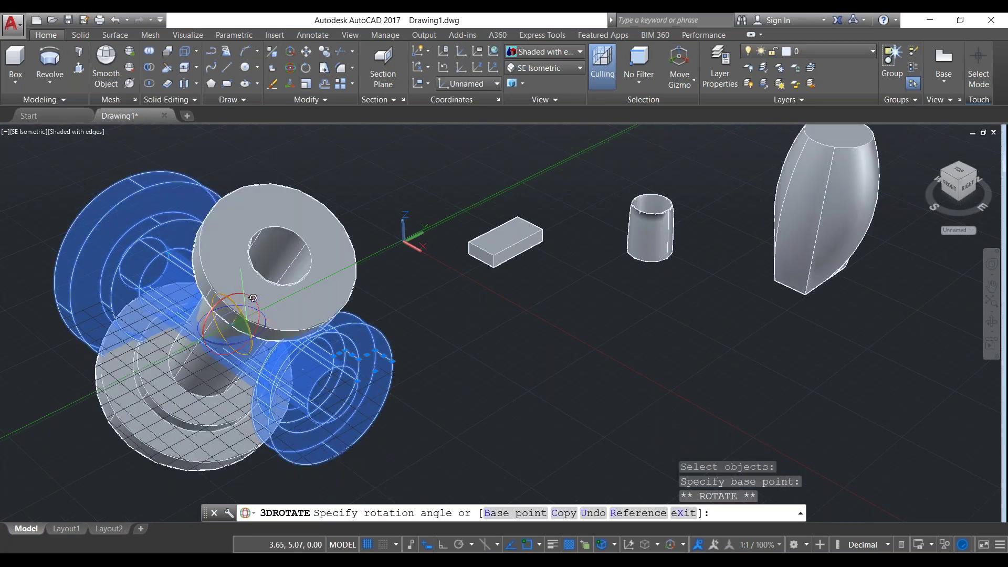
{"action": "key", "text": "Escape"}
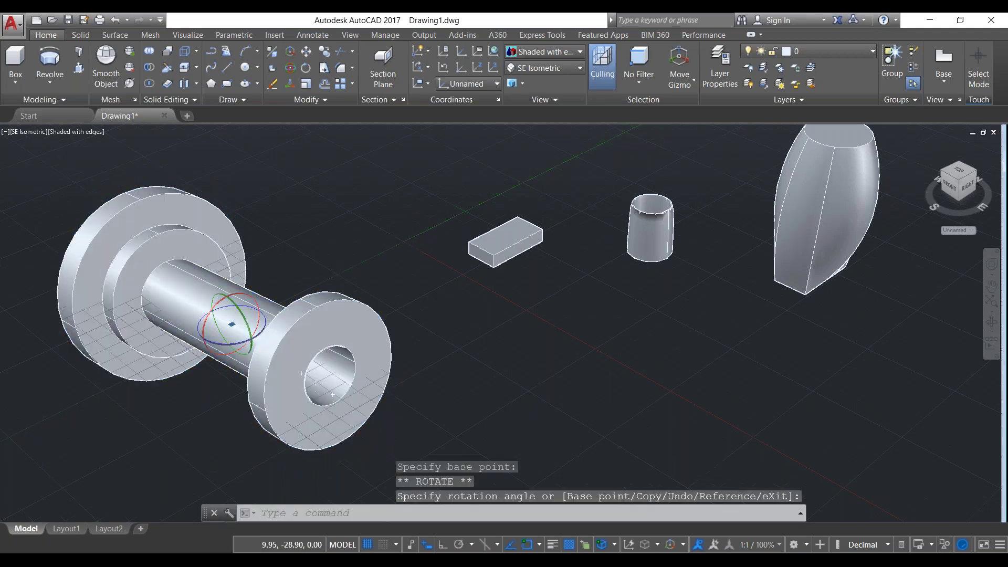
Rotate the revolved solid freehand about the vertical Z axis with 3D Rotate, roughly a quarter turn around the middle of its shaft
{"action": "left_click", "coordinate": [291, 70]}
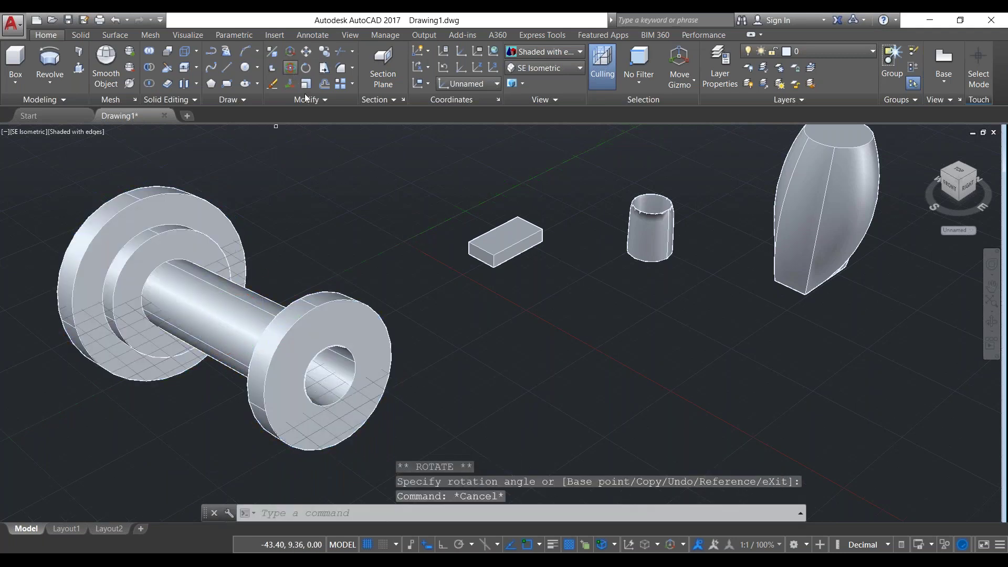
{"action": "left_click", "coordinate": [441, 423]}
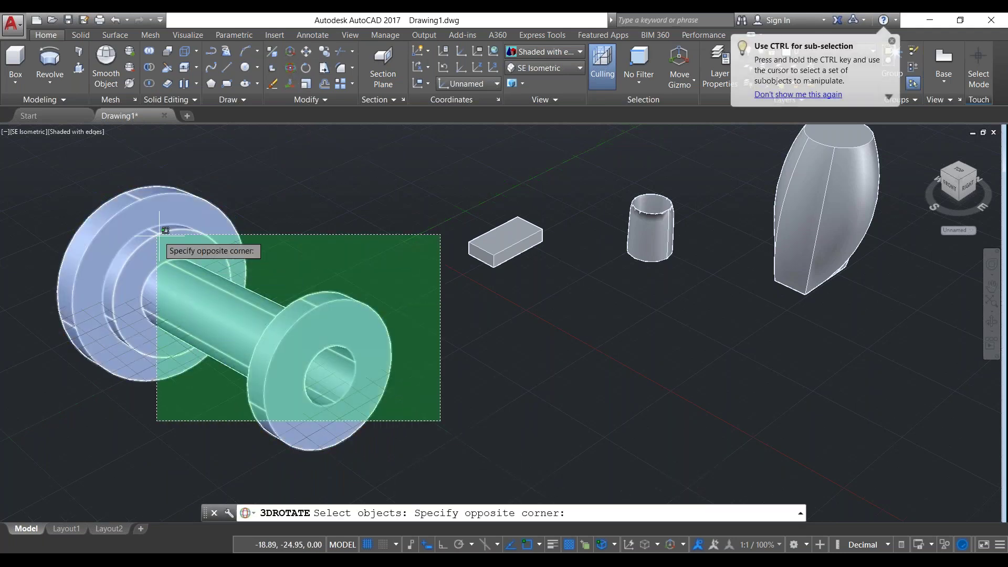
{"action": "left_click", "coordinate": [147, 228]}
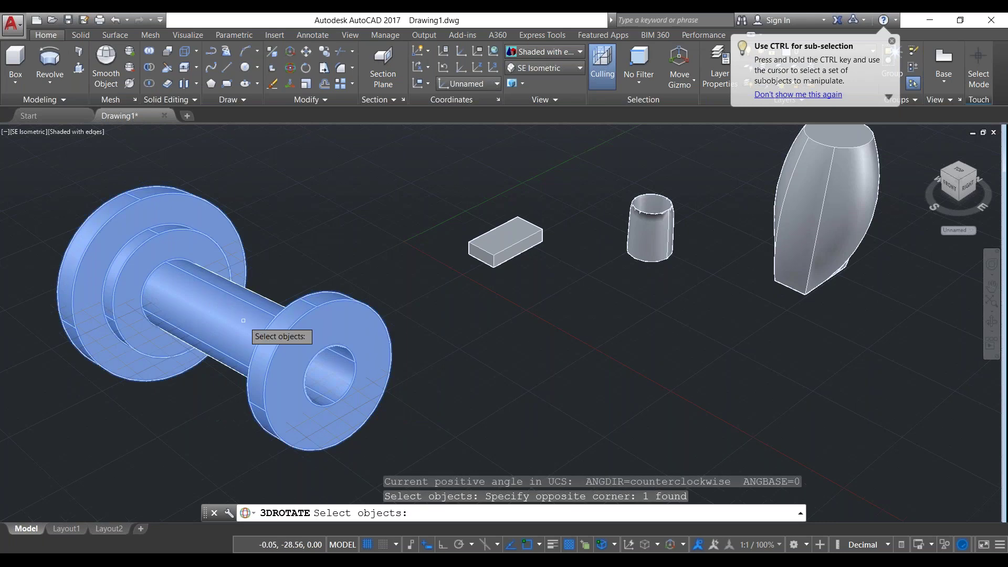
{"action": "key", "text": "Return"}
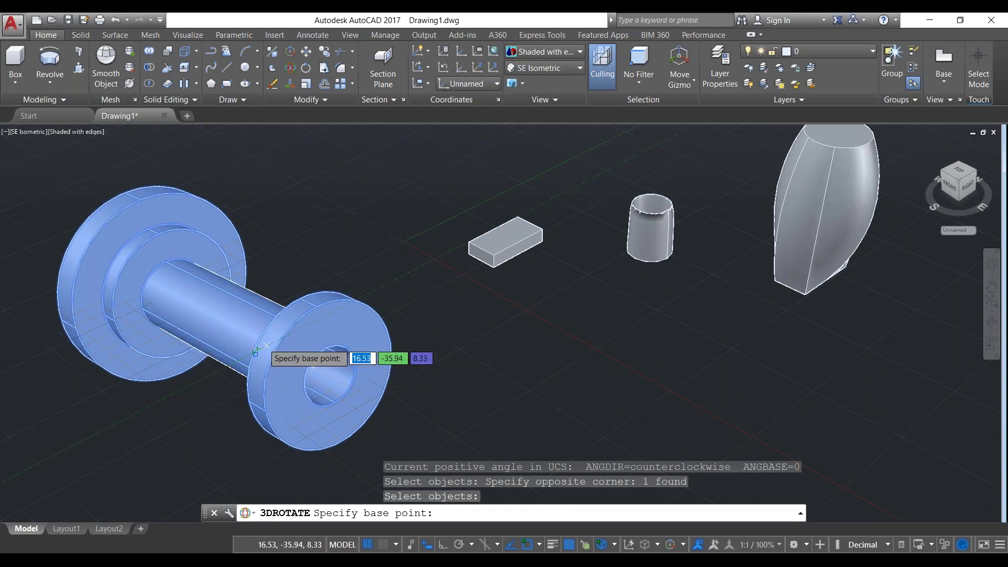
{"action": "left_click", "coordinate": [232, 334]}
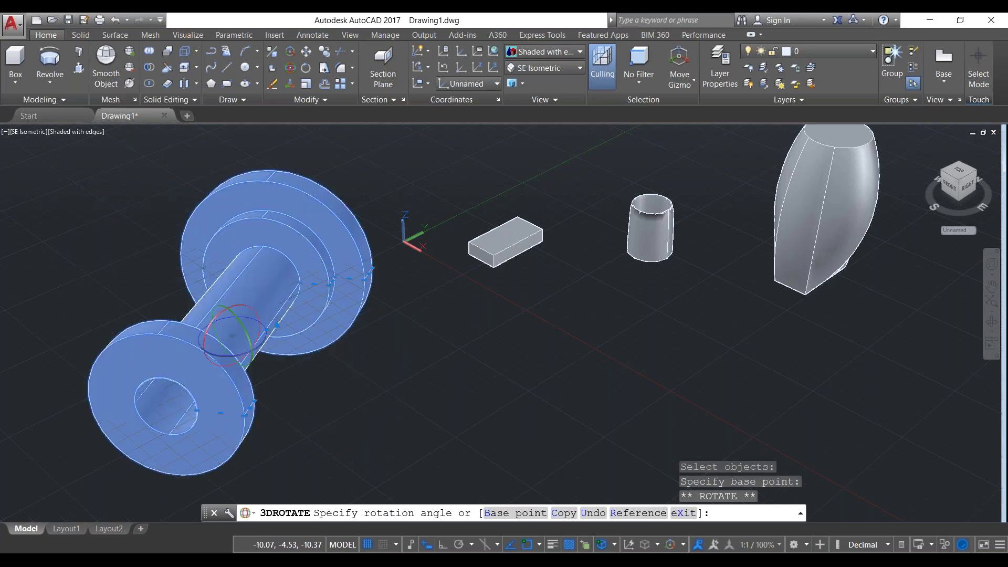
{"action": "left_click", "coordinate": [196, 257]}
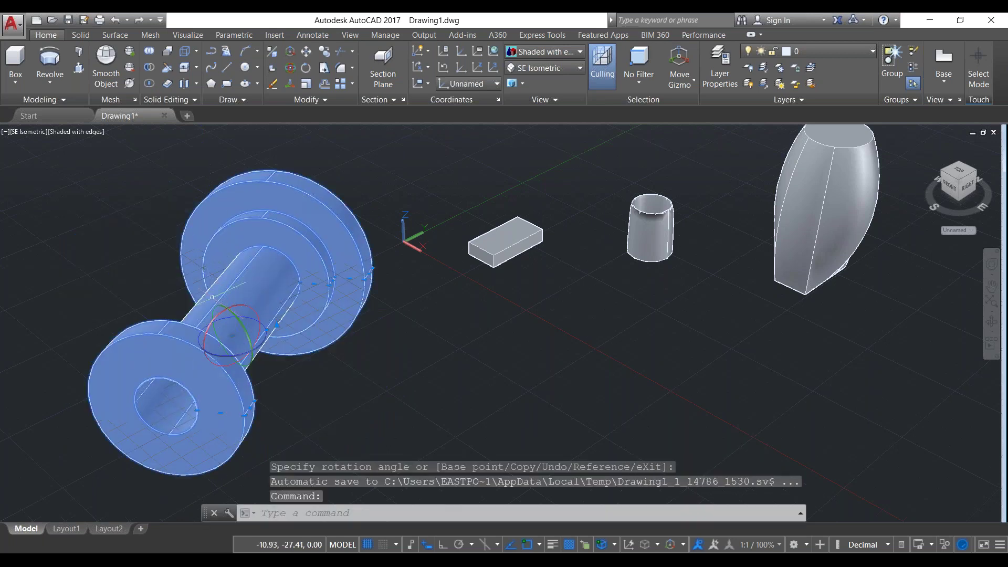
Rotate the revolved solid freehand about the X axis and the Y axis until it stands nearly upright, and deselect it
{"action": "left_click", "coordinate": [212, 320]}
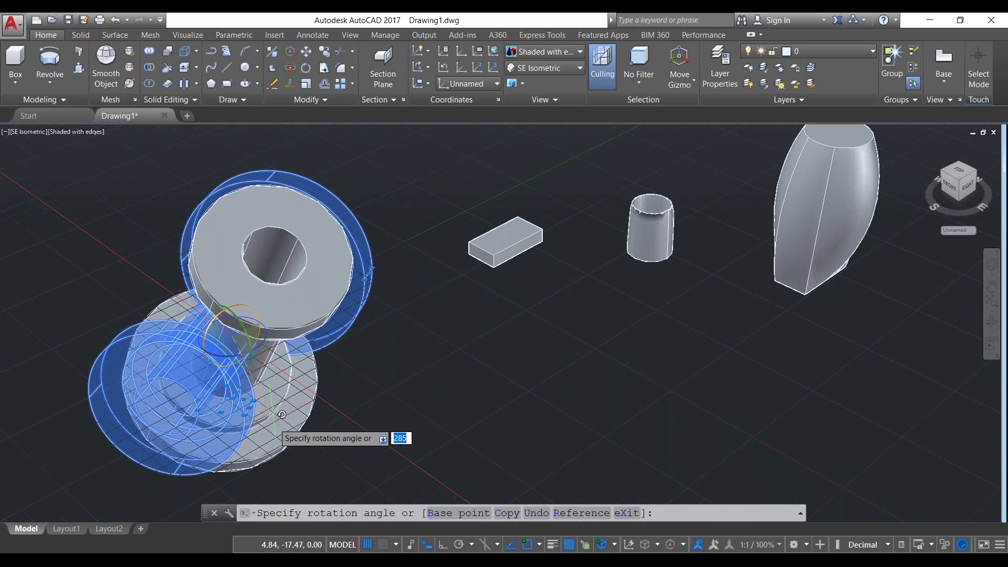
{"action": "left_click", "coordinate": [271, 428]}
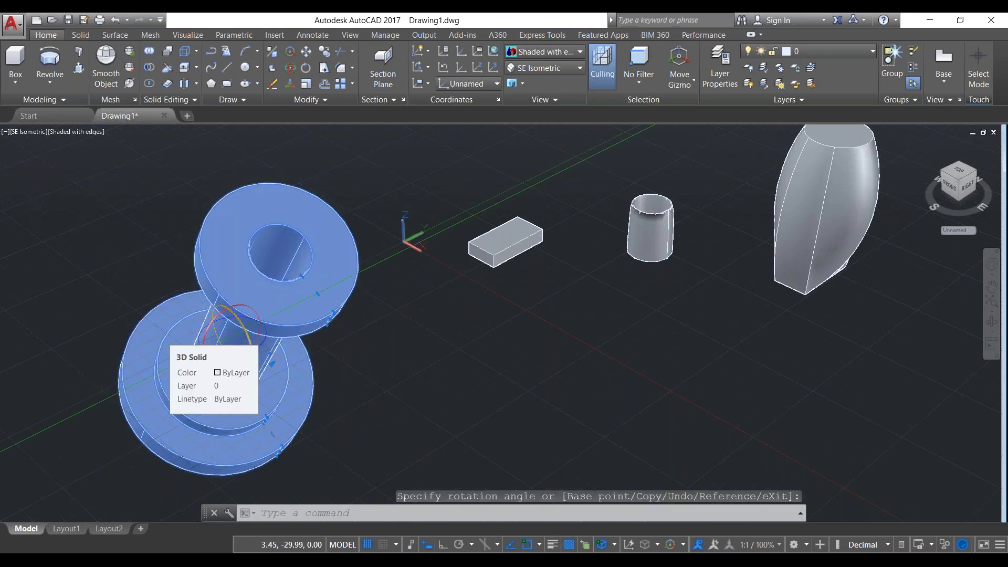
{"action": "left_click", "coordinate": [258, 330]}
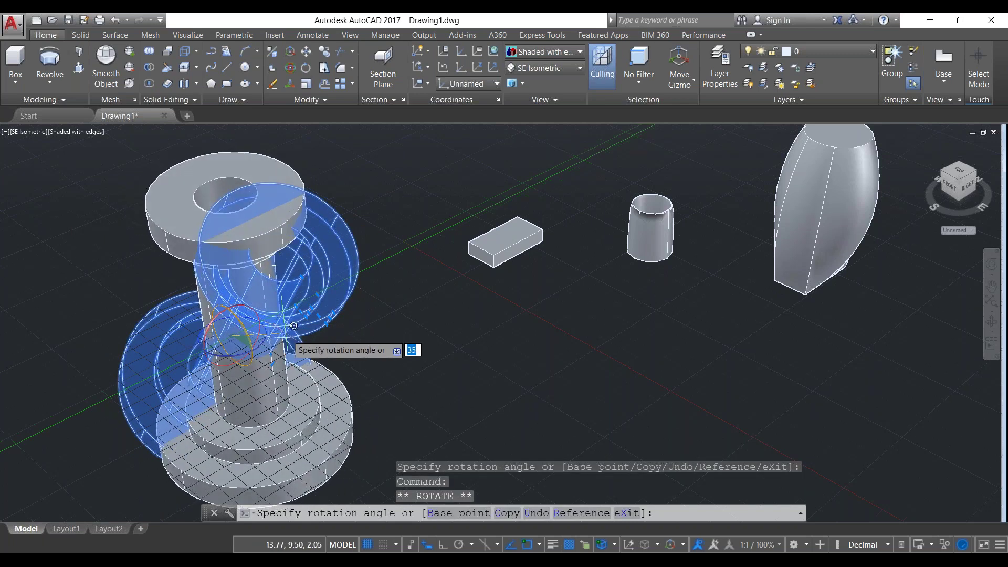
{"action": "key", "text": "Escape"}
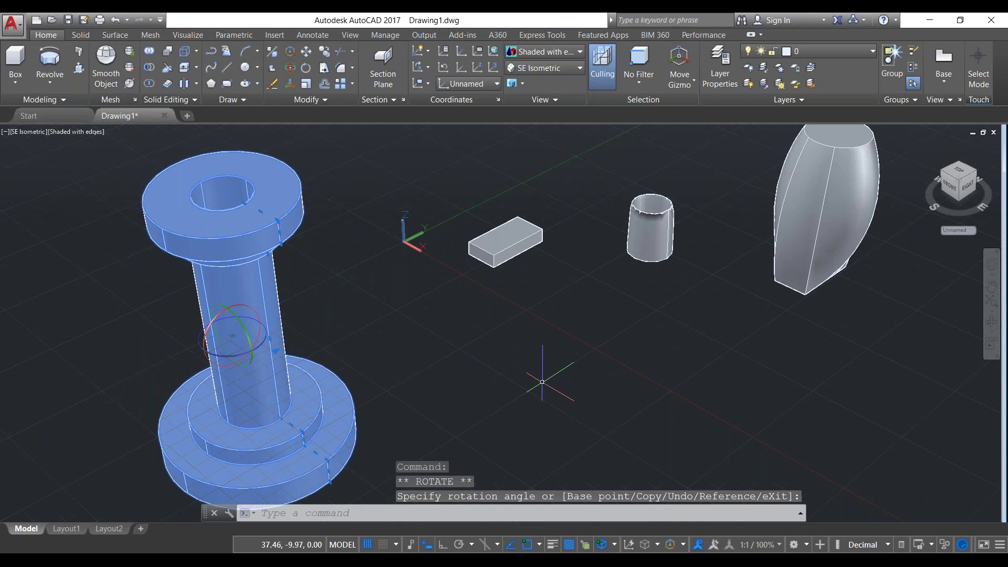
{"action": "key", "text": "Escape"}
Examine the flat box and the lofted solids up close, ending with an overview of all the models
{"action": "middle_click_drag", "start_coordinate": [654, 303], "coordinate": [310, 428]}
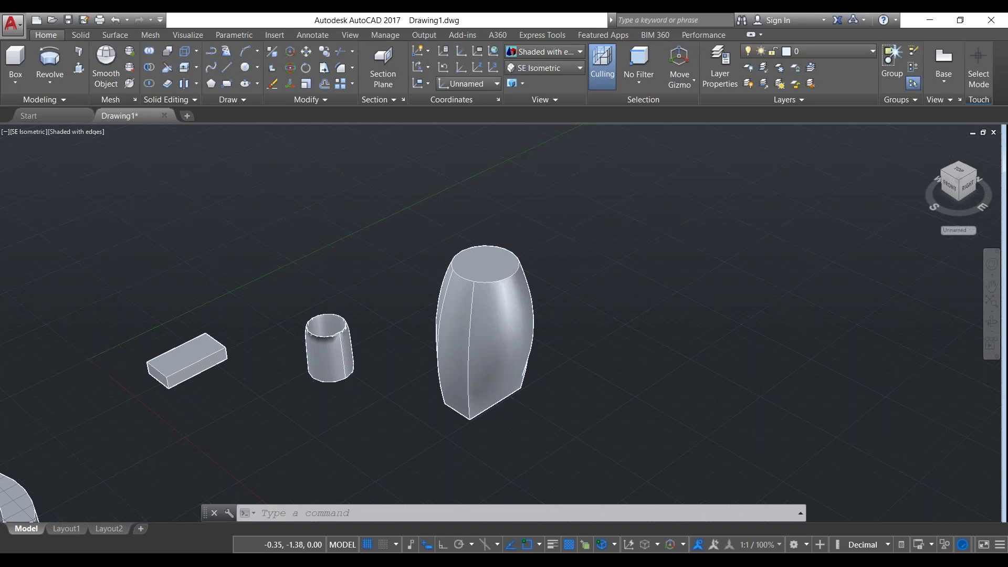
{"action": "scroll", "coordinate": [87, 349], "scroll_direction": "up", "scroll_amount": 4}
{"action": "middle_click_drag", "start_coordinate": [194, 299], "coordinate": [783, 265]}
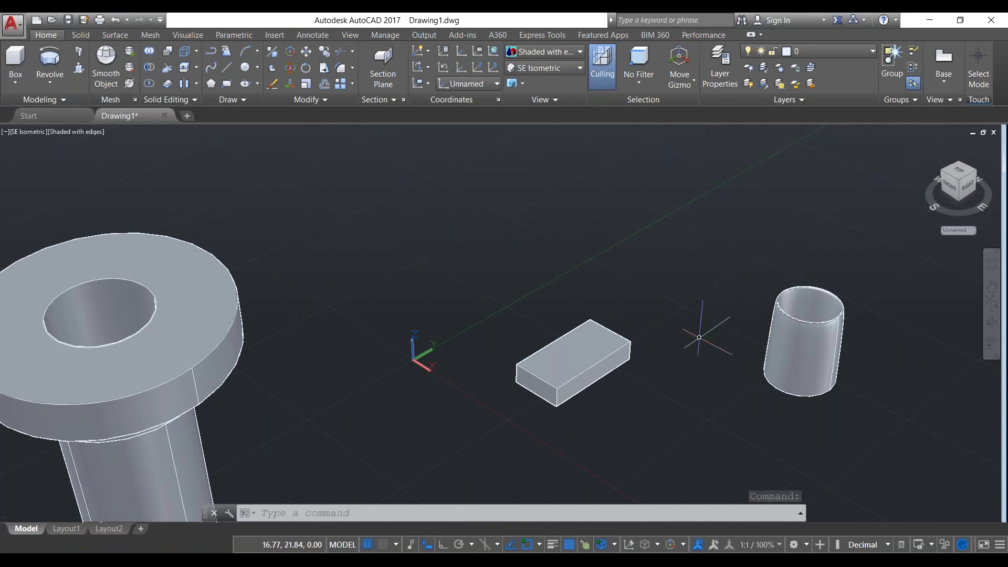
{"action": "scroll", "coordinate": [690, 379], "scroll_direction": "up", "scroll_amount": 2}
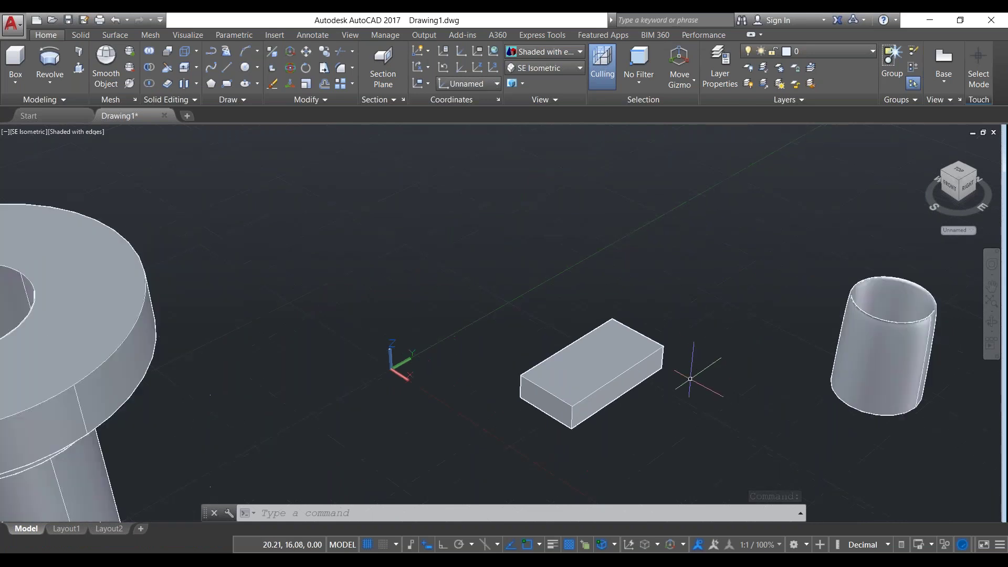
{"action": "scroll", "coordinate": [691, 378], "scroll_direction": "up", "scroll_amount": 1}
{"action": "middle_click_drag", "start_coordinate": [715, 416], "coordinate": [489, 372]}
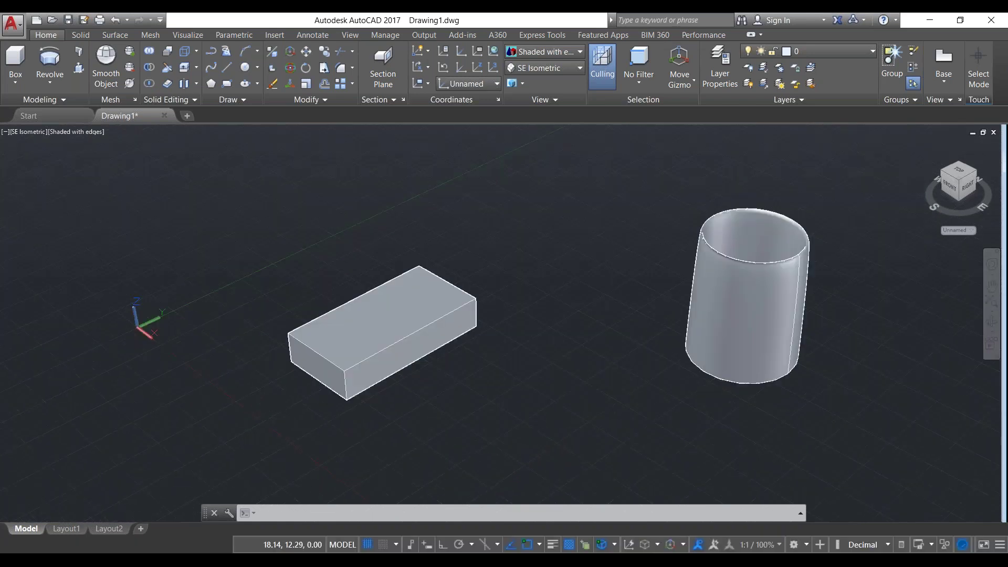
{"action": "scroll", "coordinate": [431, 299], "scroll_direction": "up", "scroll_amount": 3}
{"action": "middle_click_drag", "start_coordinate": [558, 368], "coordinate": [672, 365]}
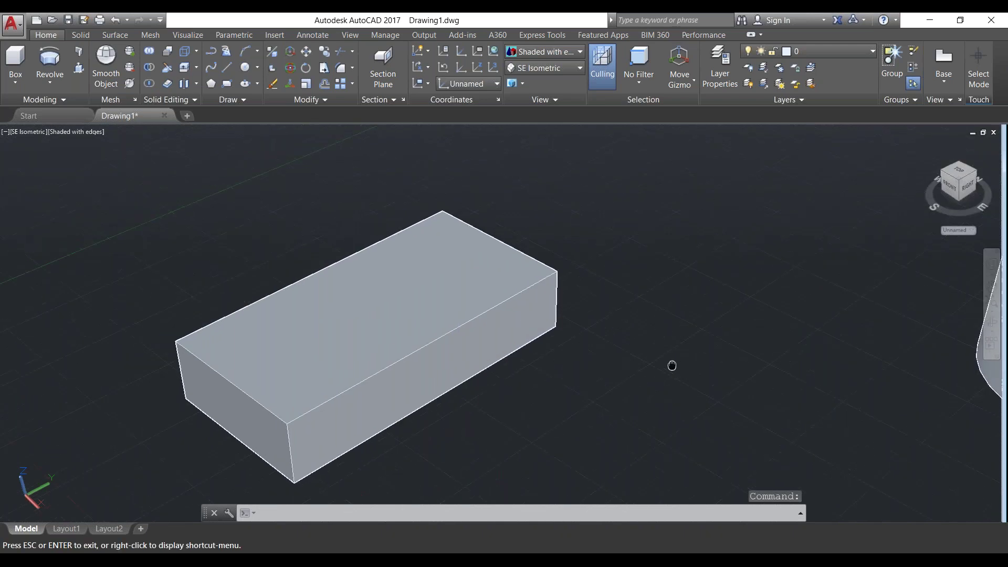
{"action": "scroll", "coordinate": [504, 305], "scroll_direction": "up", "scroll_amount": 1}
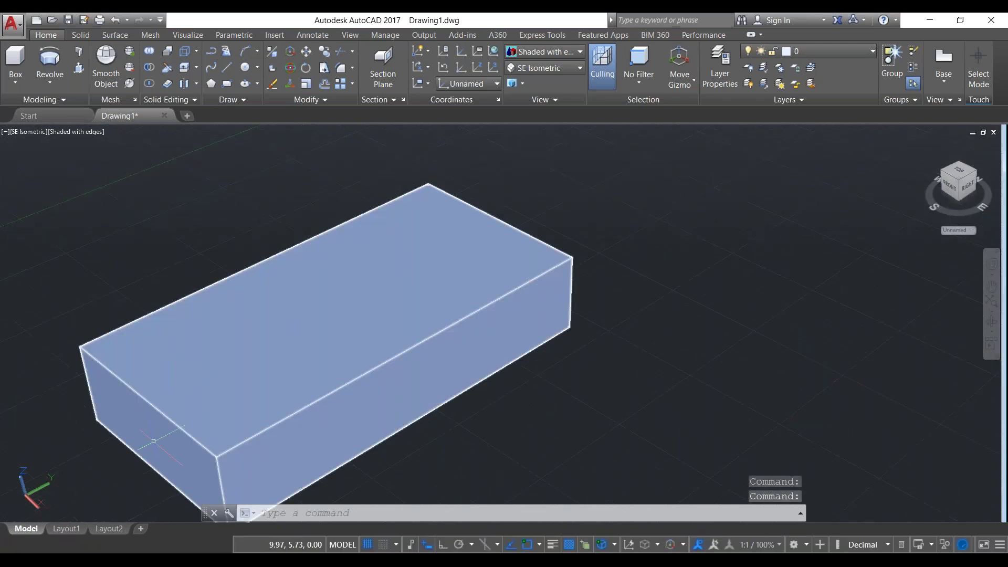
{"action": "scroll", "coordinate": [462, 335], "scroll_direction": "down", "scroll_amount": 8}
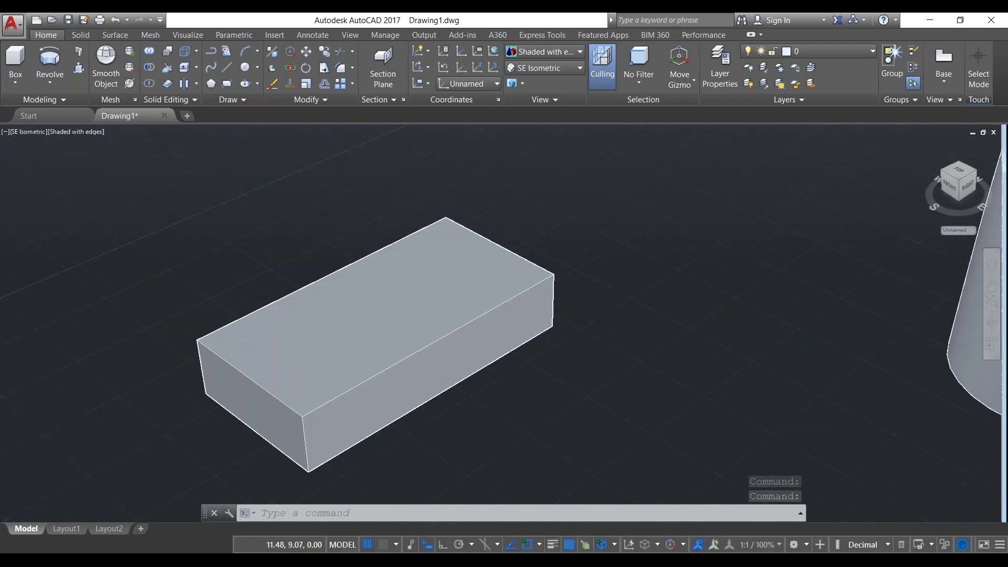
{"action": "scroll", "coordinate": [552, 446], "scroll_direction": "down", "scroll_amount": 3}
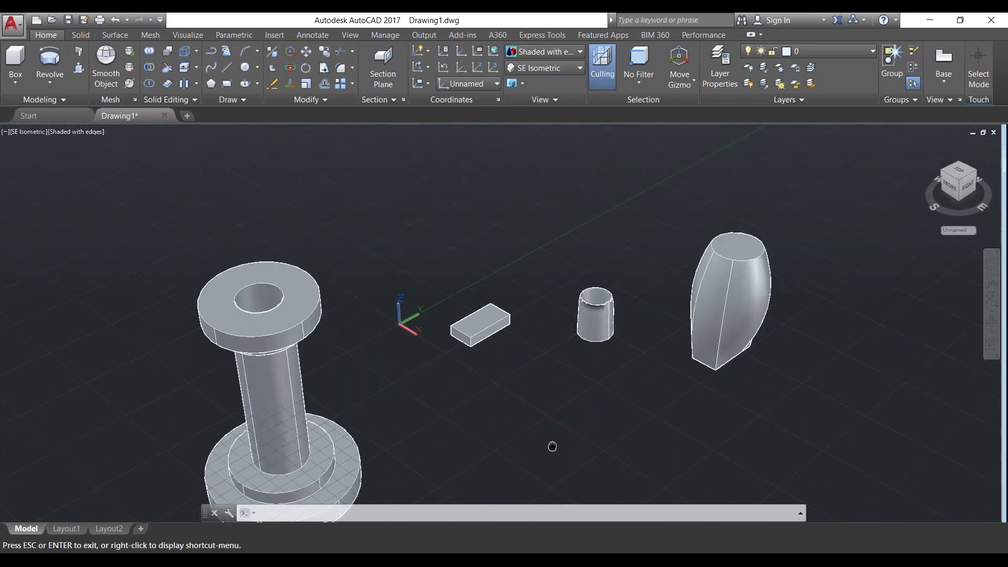
Create a large solid box about 15 m high in the empty area in front of the barrel-shaped loft
{"action": "middle_click_drag", "start_coordinate": [552, 446], "coordinate": [368, 326]}
{"action": "type", "text": "box"}
{"action": "key", "text": "Return"}
{"action": "left_click", "coordinate": [530, 405]}
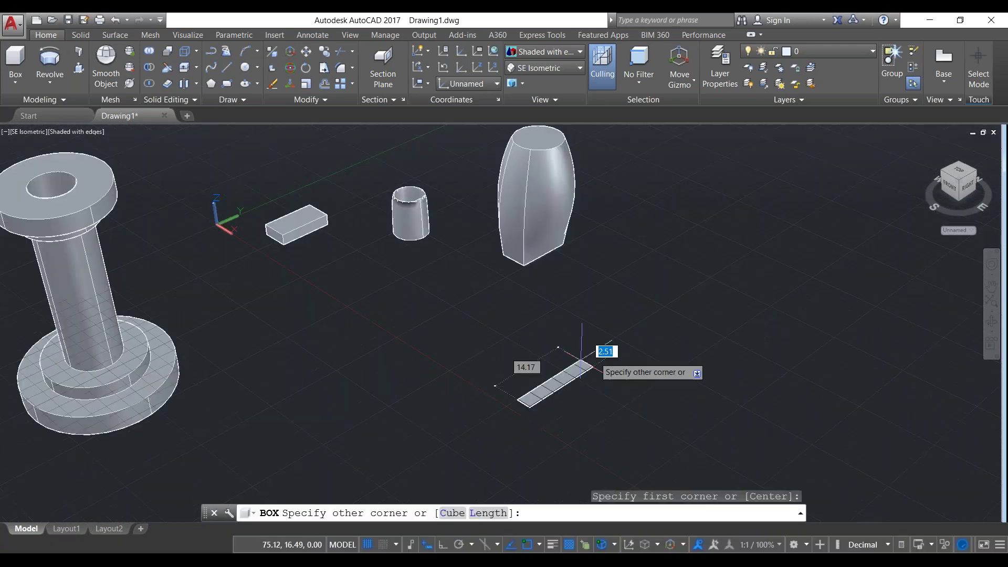
{"action": "left_click", "coordinate": [684, 394]}
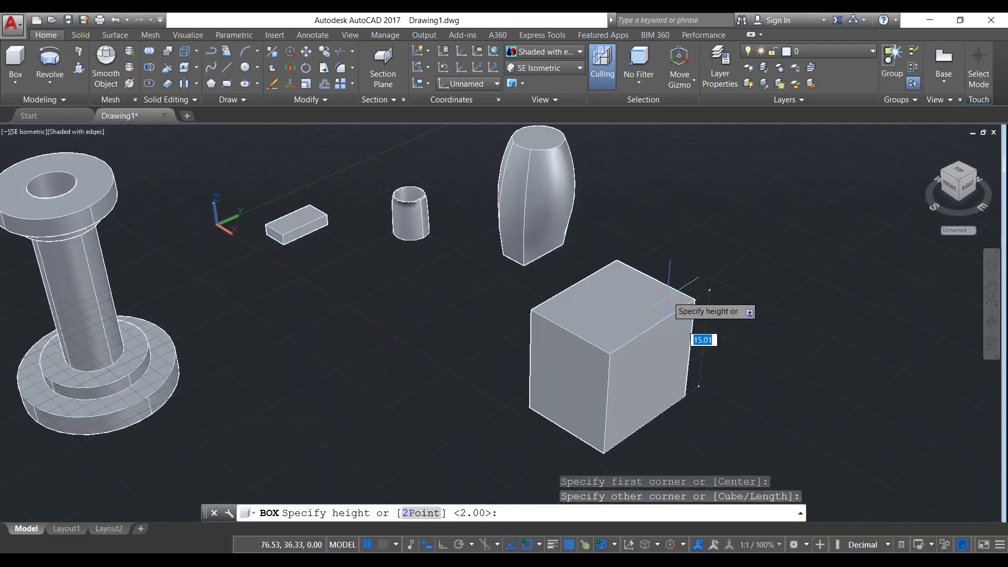
{"action": "left_click", "coordinate": [669, 292]}
Fillet the front top edge of the large box with Fillet Edge using a radius of 5 m
{"action": "middle_click_drag", "start_coordinate": [852, 355], "coordinate": [663, 376]}
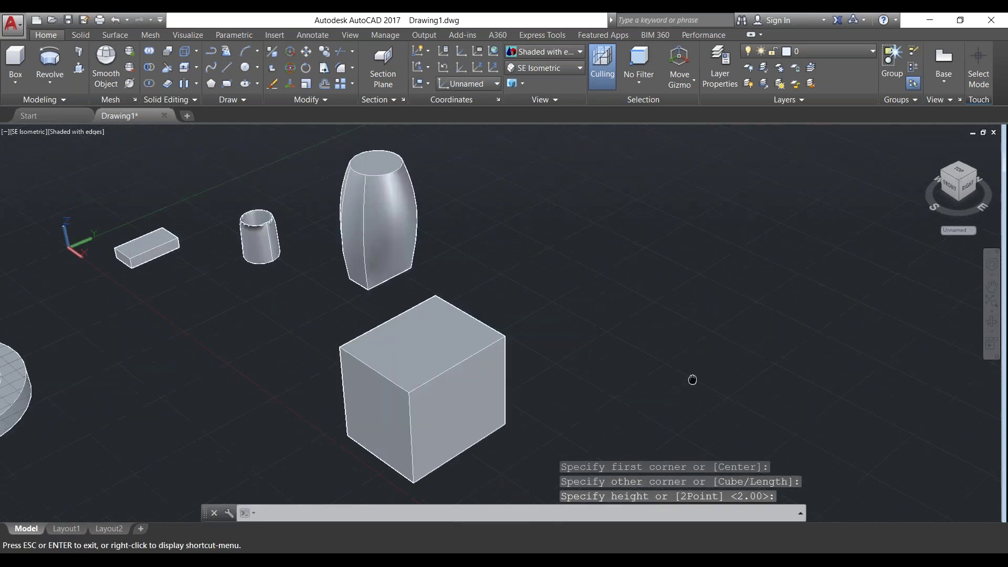
{"action": "left_click", "coordinate": [81, 35]}
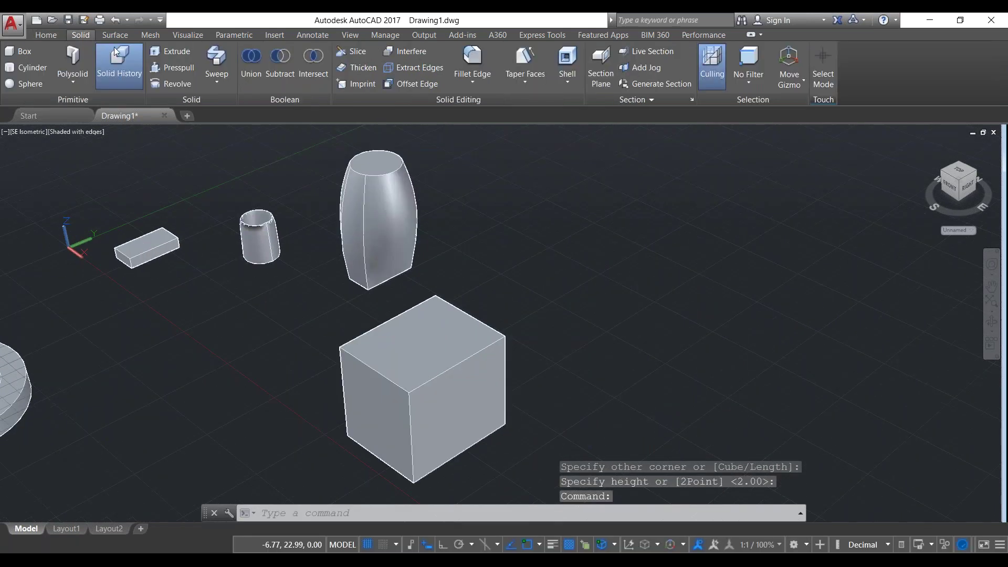
{"action": "left_click", "coordinate": [462, 85]}
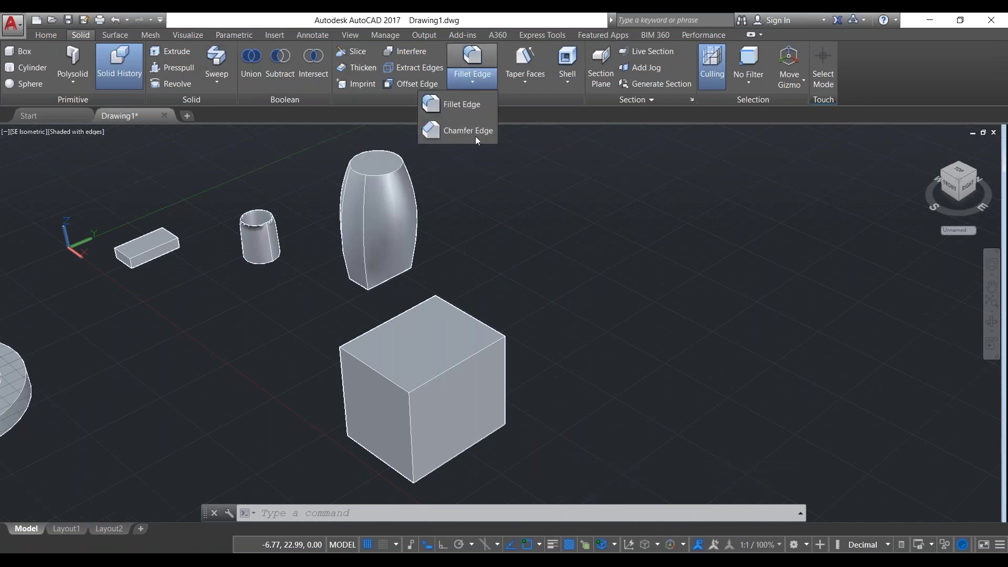
{"action": "left_click", "coordinate": [475, 78]}
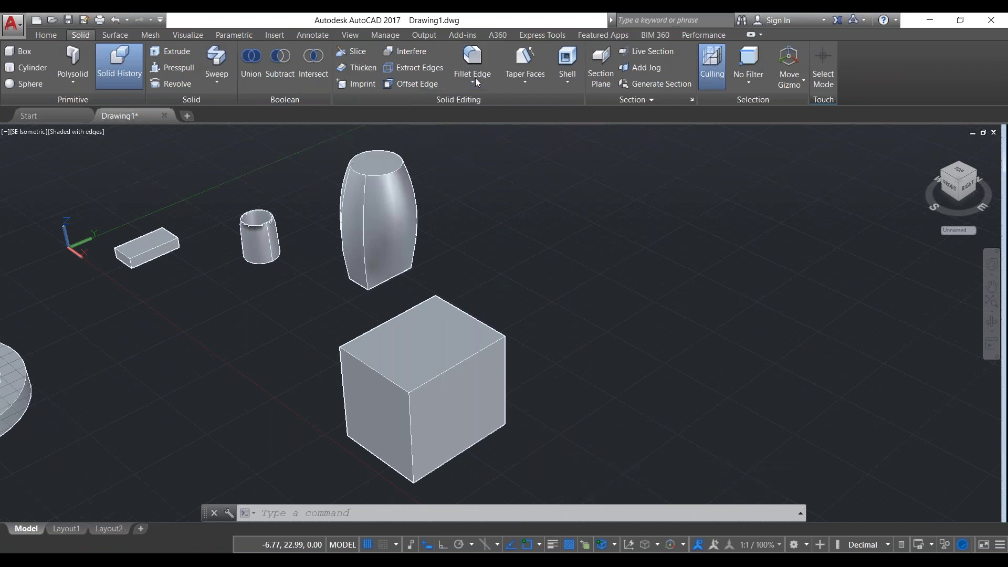
{"action": "left_click", "coordinate": [475, 78]}
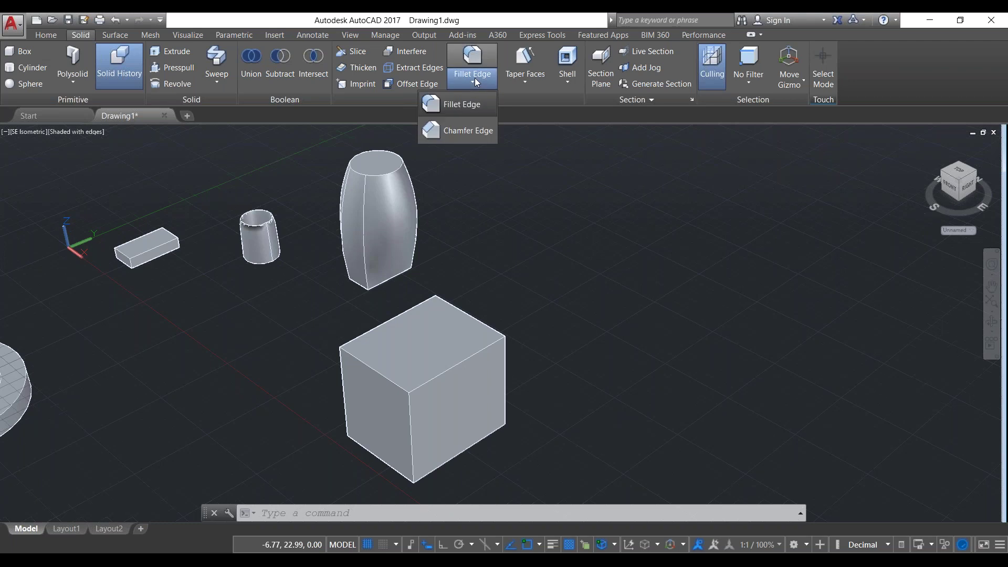
{"action": "left_click", "coordinate": [462, 107]}
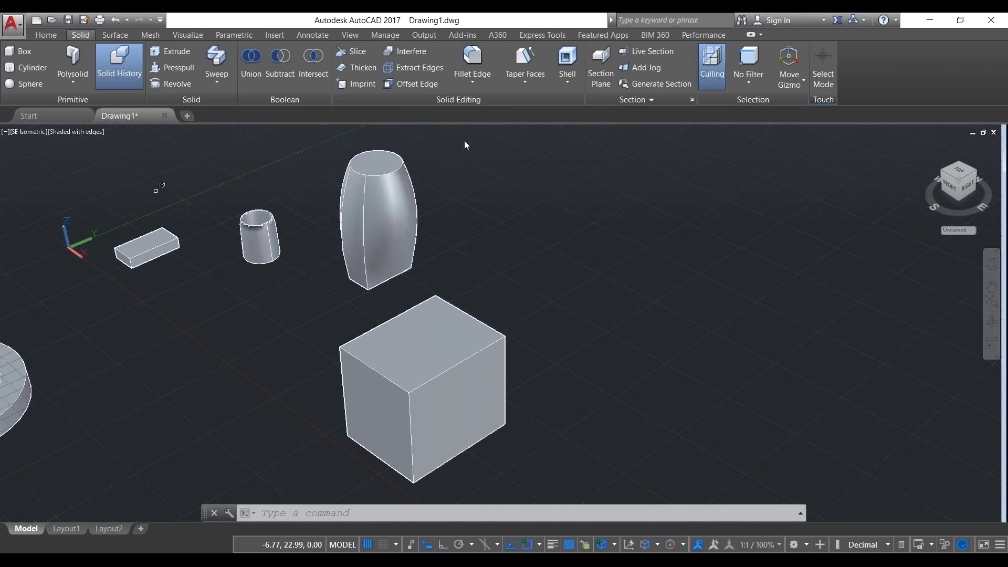
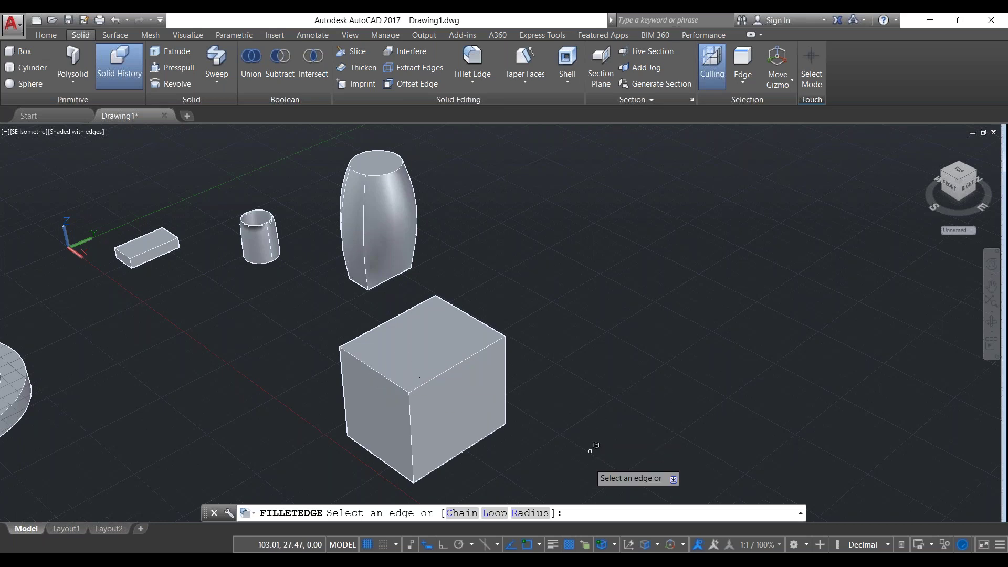
{"action": "type", "text": "R"}
{"action": "key", "text": "Return"}
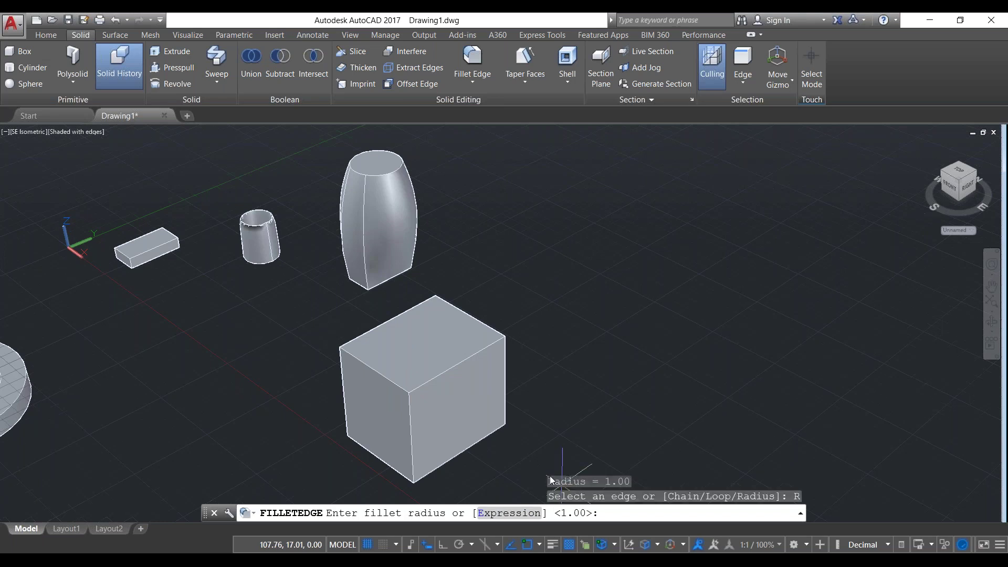
{"action": "type", "text": "5"}
{"action": "key", "text": "Return"}
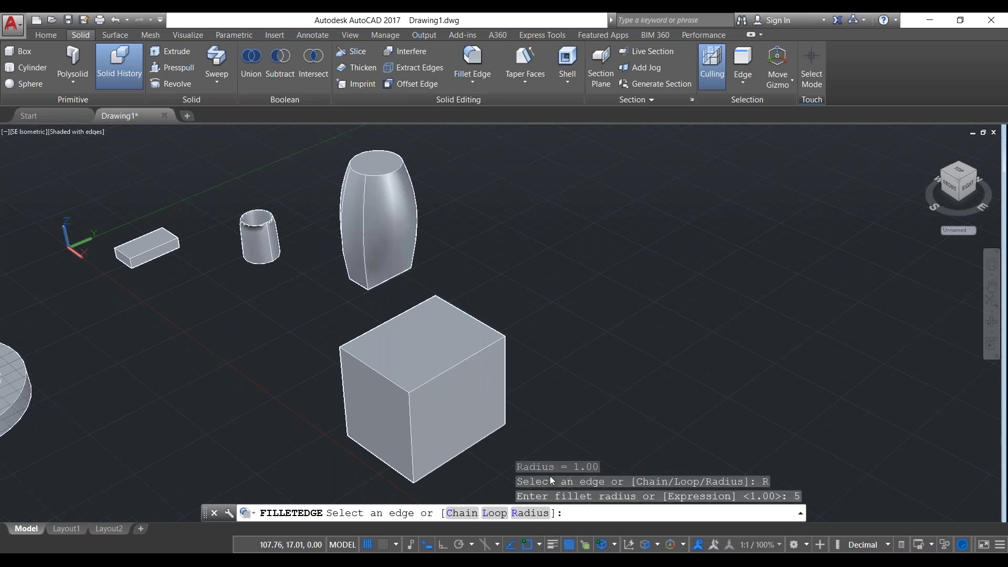
{"action": "left_click", "coordinate": [397, 373]}
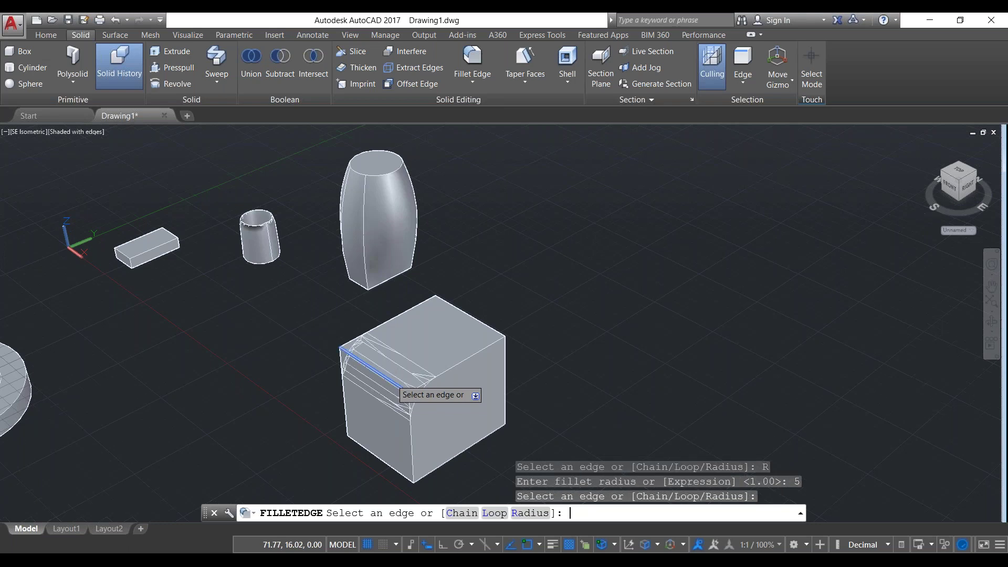
{"action": "key", "text": "Return"}
{"action": "key", "text": "Return"}
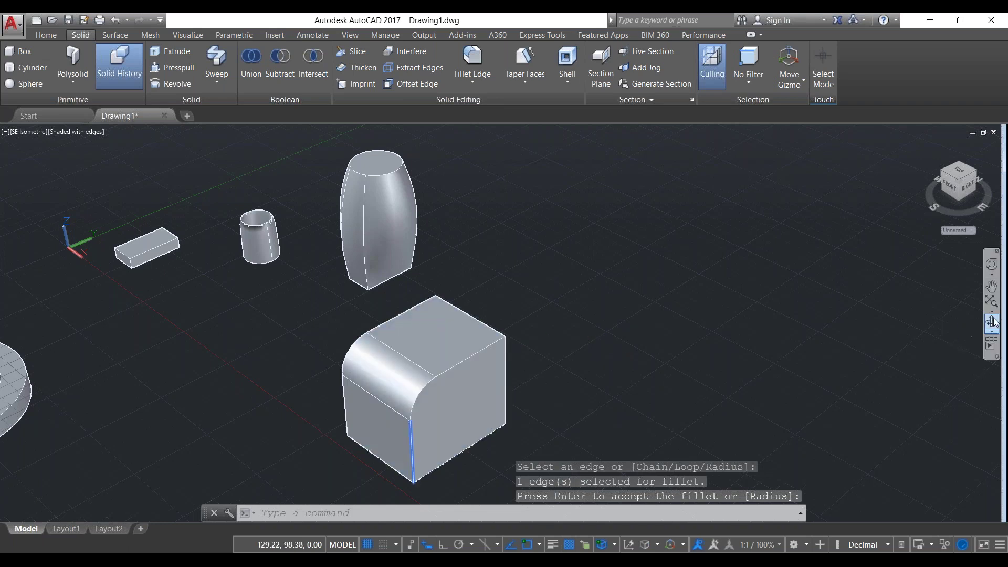
{"action": "left_click", "coordinate": [715, 365]}
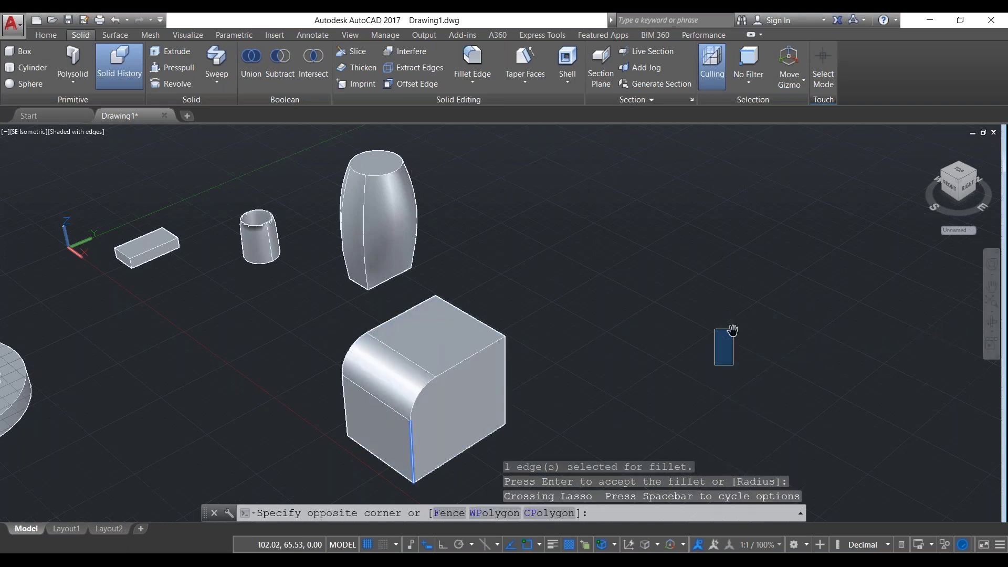
{"action": "key", "text": "Escape"}
Chamfer the top edge opposite the filleted one on the large box, with both chamfer distances set to 3 m
{"action": "middle_click_drag", "start_coordinate": [673, 326], "coordinate": [637, 299], "text": "shift"}
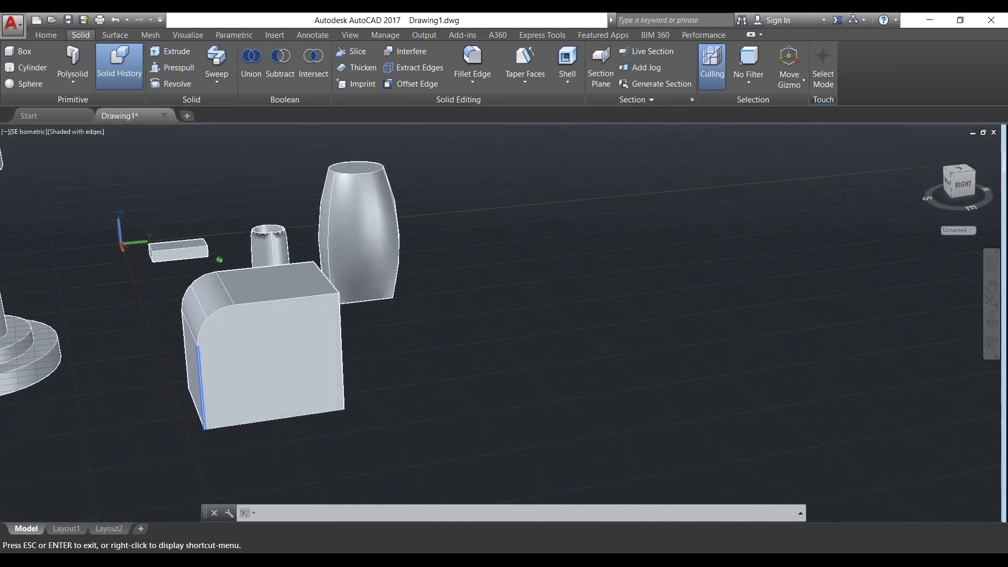
{"action": "key", "text": "Escape"}
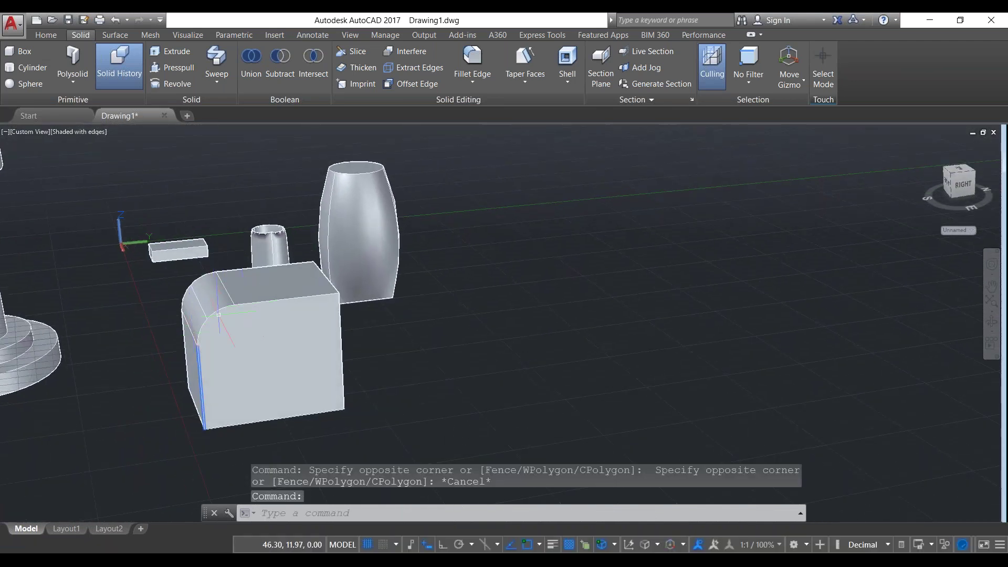
{"action": "mouse_move", "coordinate": [484, 355]}
{"action": "middle_mouse_down", "text": "shift"}
{"action": "mouse_move", "coordinate": [495, 364]}
{"action": "mouse_move", "coordinate": [484, 371]}
{"action": "middle_mouse_up", "text": "shift"}
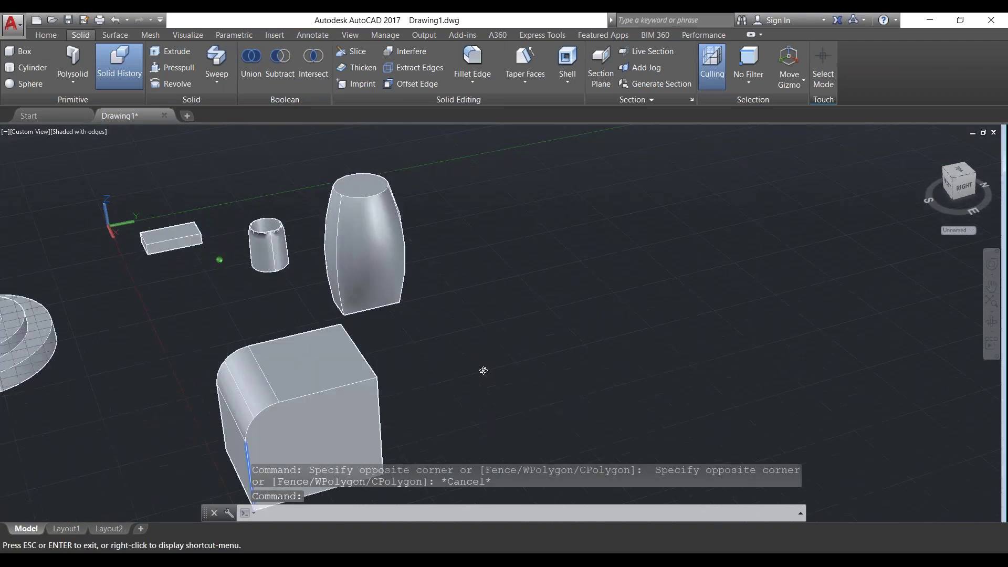
{"action": "left_click", "coordinate": [474, 83]}
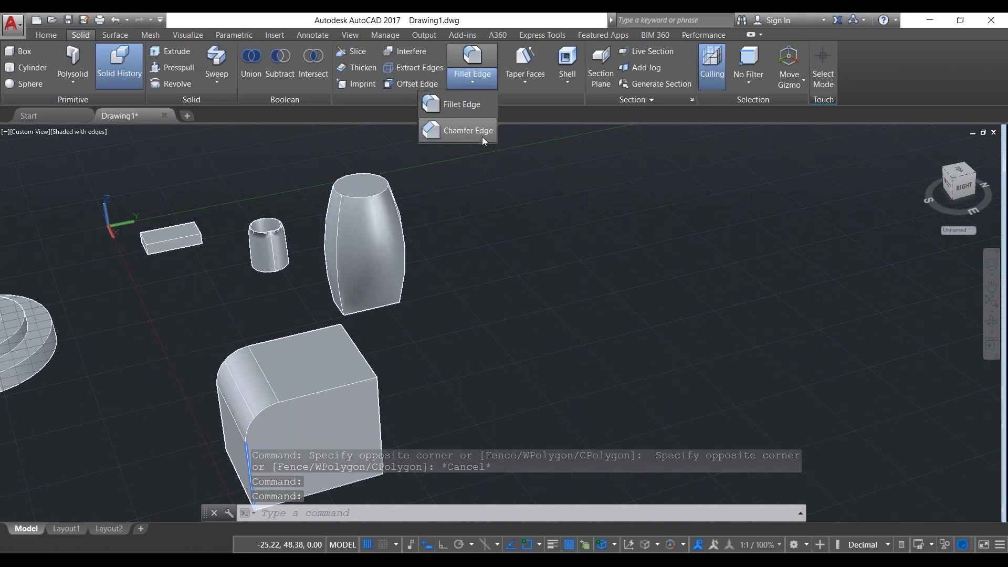
{"action": "left_click", "coordinate": [478, 131]}
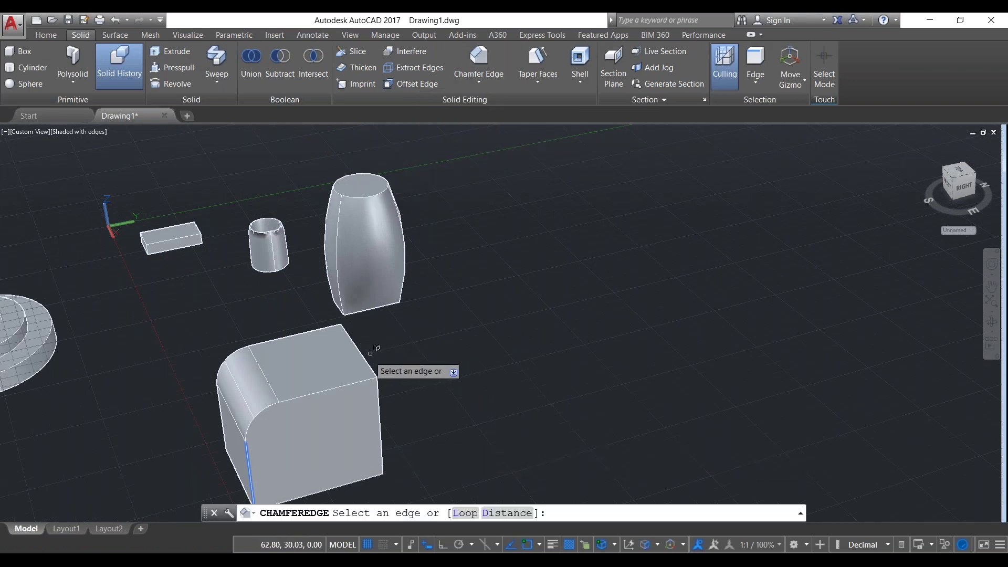
{"action": "left_click", "coordinate": [500, 513]}
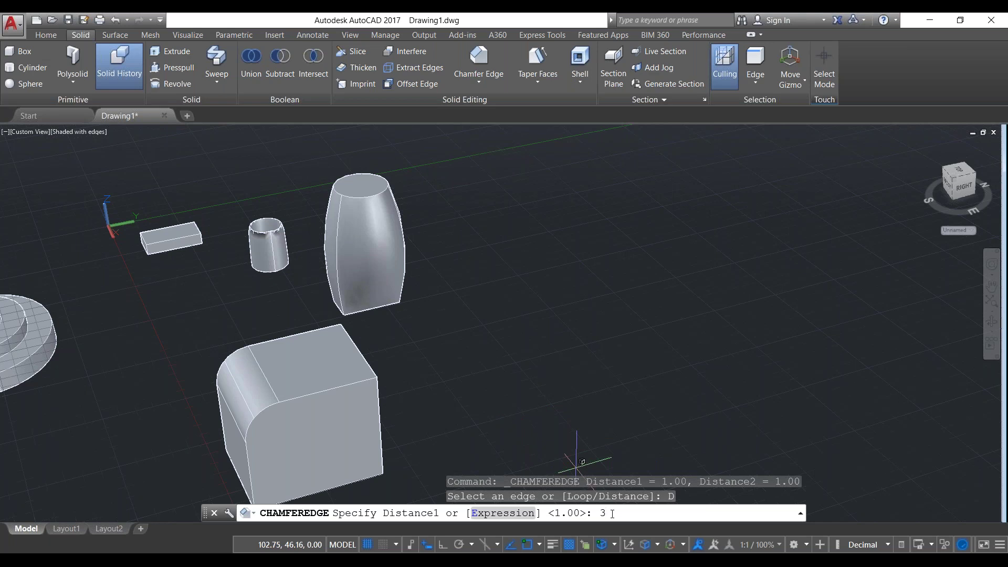
{"action": "key", "text": "Return"}
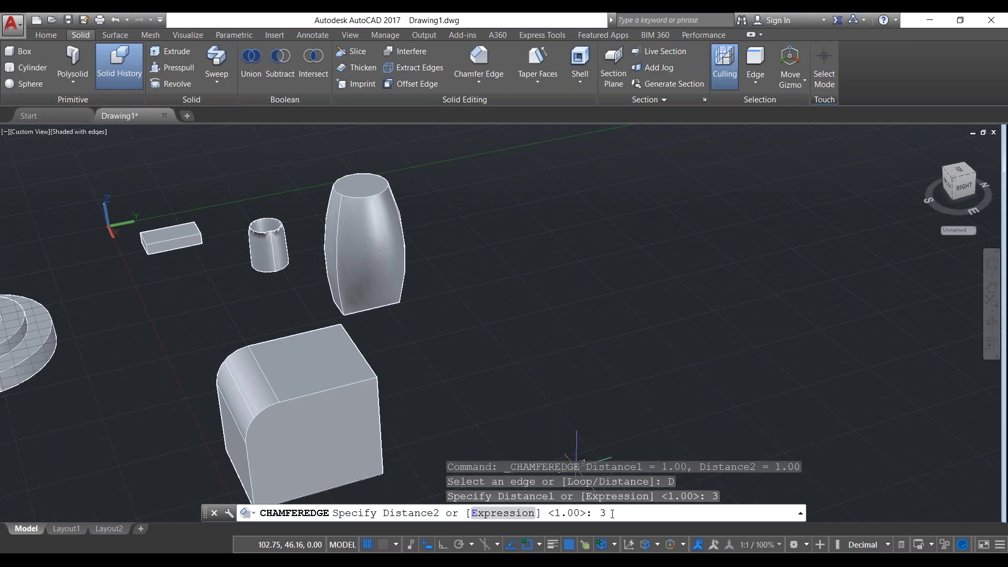
{"action": "type", "text": "3"}
{"action": "key", "text": "Return"}
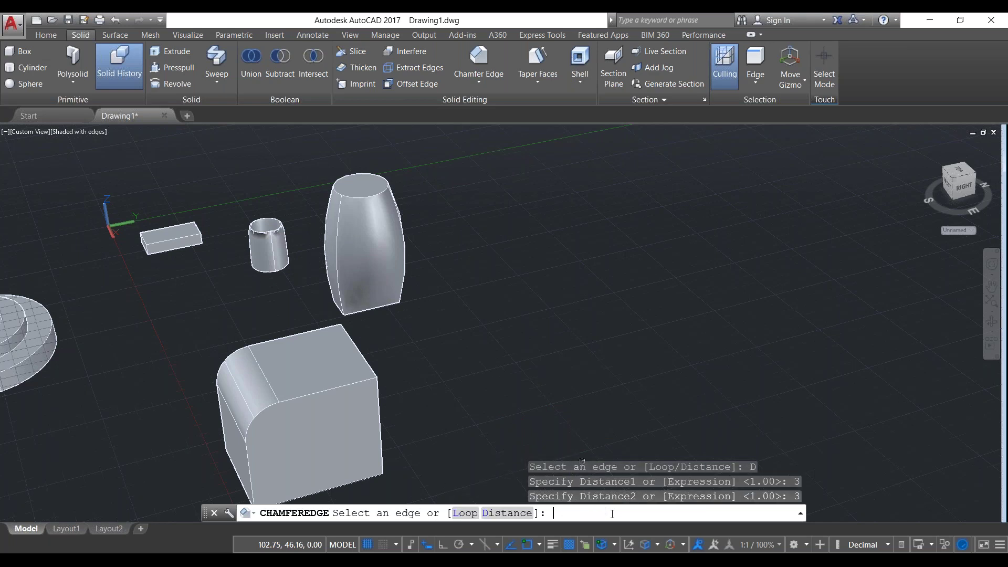
{"action": "left_click", "coordinate": [369, 364]}
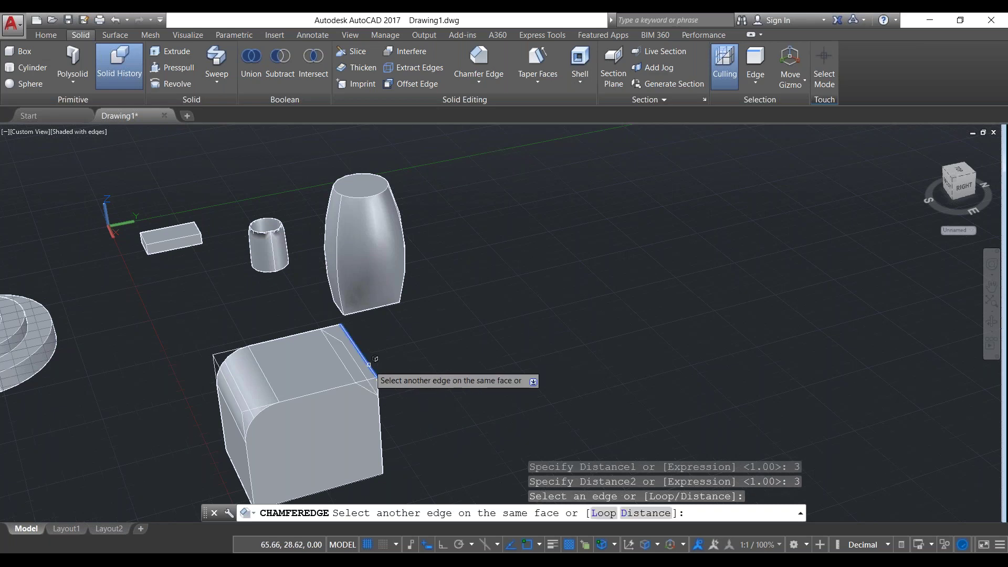
{"action": "key", "text": "Return"}
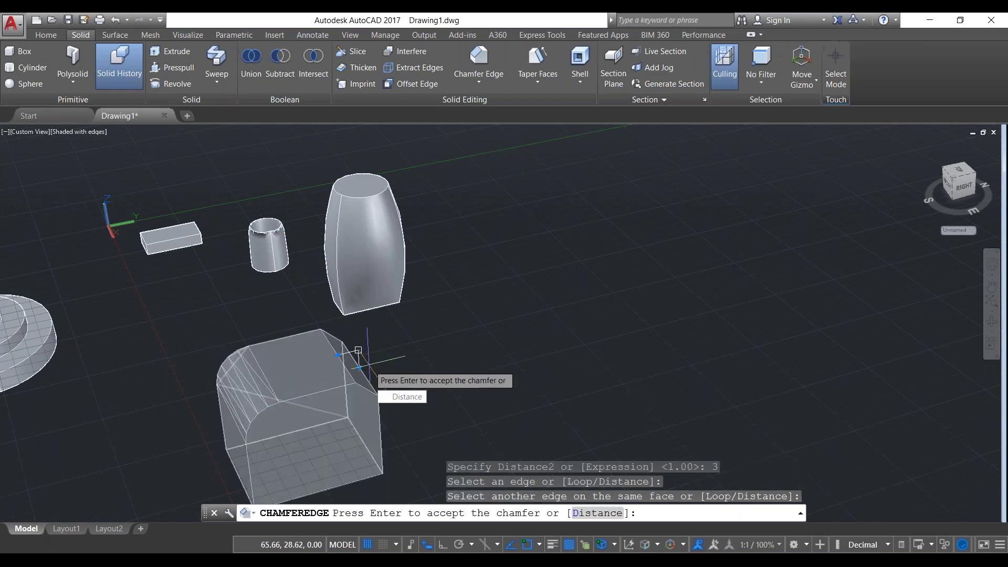
{"action": "key", "text": "Return"}
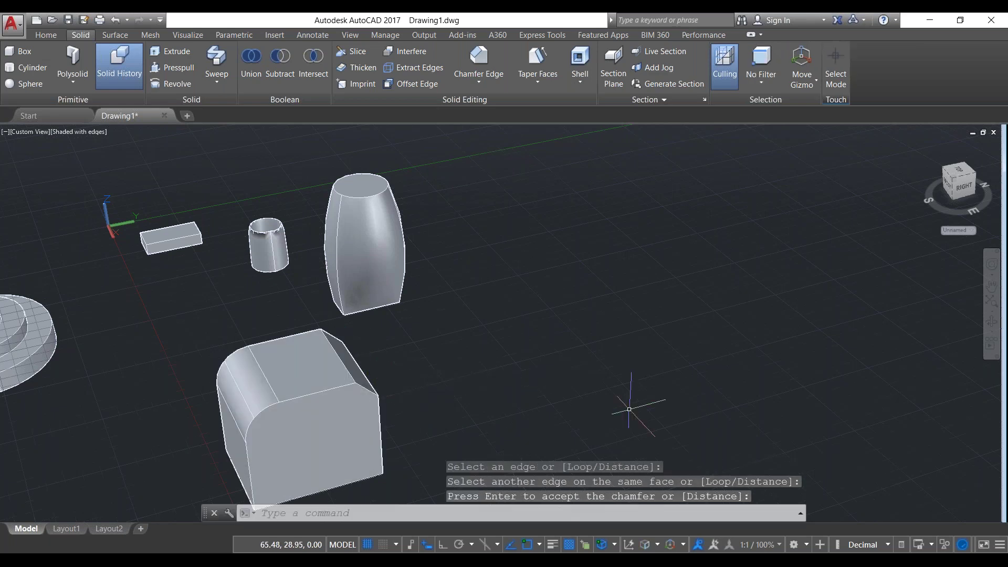
Inspect the filleted side of the box, then restore the SE Isometric view with the empty area beyond the solids in sight
{"action": "mouse_move", "coordinate": [535, 331]}
{"action": "middle_mouse_down", "text": "shift"}
{"action": "mouse_move", "coordinate": [524, 294]}
{"action": "mouse_move", "coordinate": [504, 300]}
{"action": "mouse_move", "coordinate": [625, 324]}
{"action": "mouse_move", "coordinate": [597, 378]}
{"action": "mouse_move", "coordinate": [549, 366]}
{"action": "mouse_move", "coordinate": [599, 344]}
{"action": "mouse_move", "coordinate": [639, 353]}
{"action": "mouse_move", "coordinate": [566, 208]}
{"action": "middle_mouse_up", "text": "shift"}
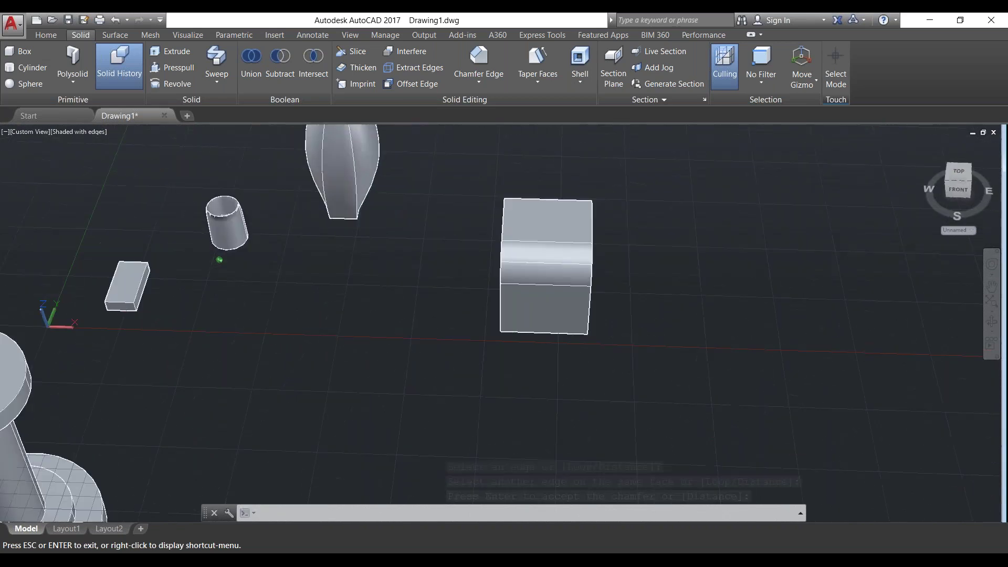
{"action": "left_click", "coordinate": [45, 34]}
{"action": "left_click", "coordinate": [532, 70]}
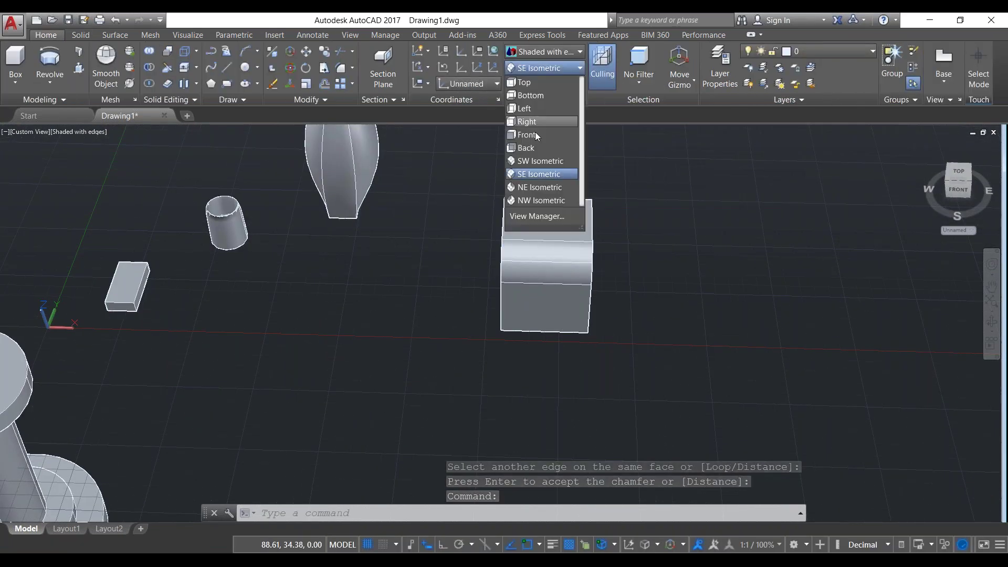
{"action": "left_click", "coordinate": [535, 176]}
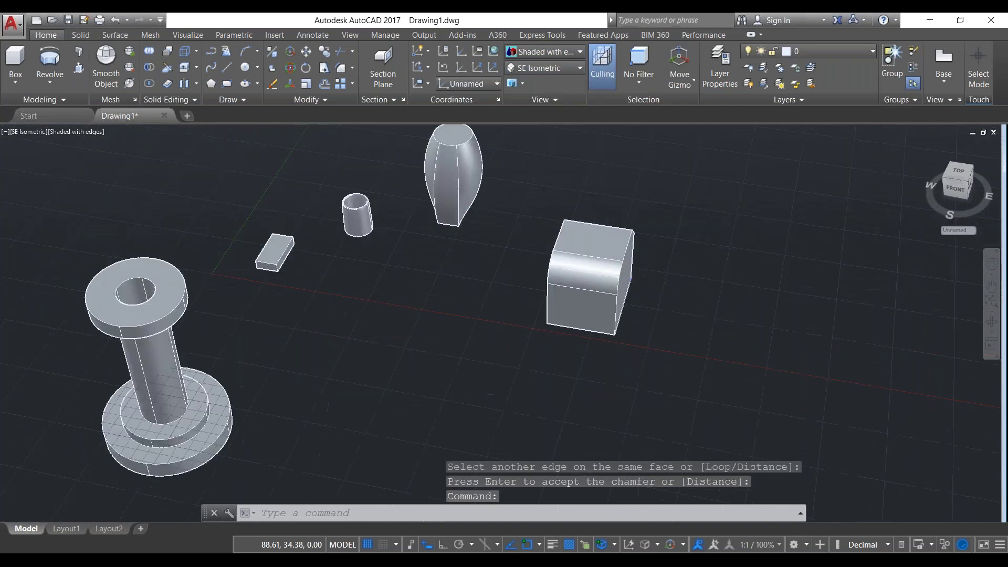
{"action": "middle_click_drag", "start_coordinate": [819, 279], "coordinate": [383, 333]}
{"action": "left_click", "coordinate": [51, 82]}
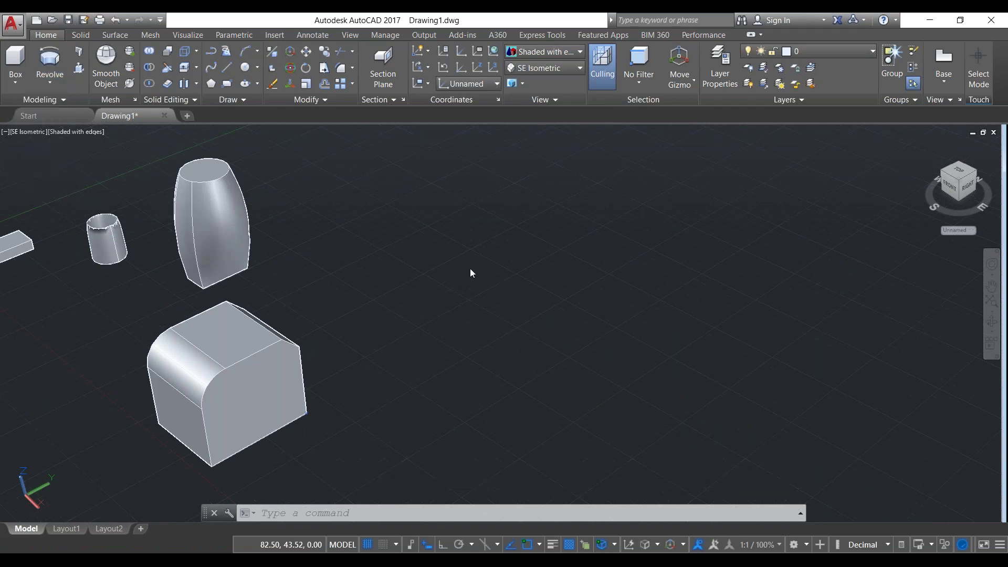
{"action": "type", "text": "p"}
{"action": "key", "text": "Return"}
{"action": "left_click_drag", "start_coordinate": [486, 299], "coordinate": [284, 349]}
{"action": "key", "text": "Escape"}
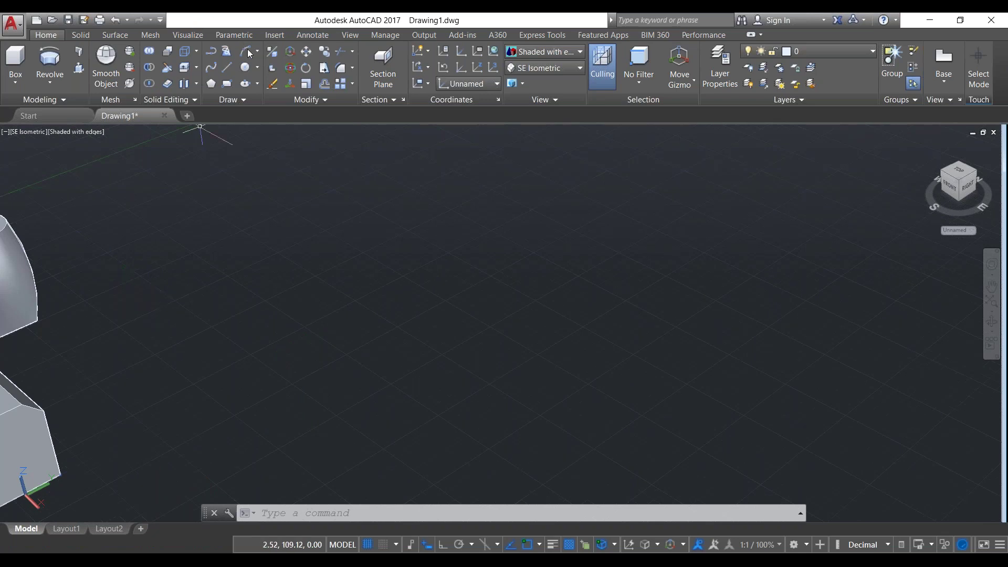
Draw an open zigzag polyline of six perpendicular segments in the empty area with Ortho on, the first segment about 17 m long
{"action": "left_click", "coordinate": [213, 67]}
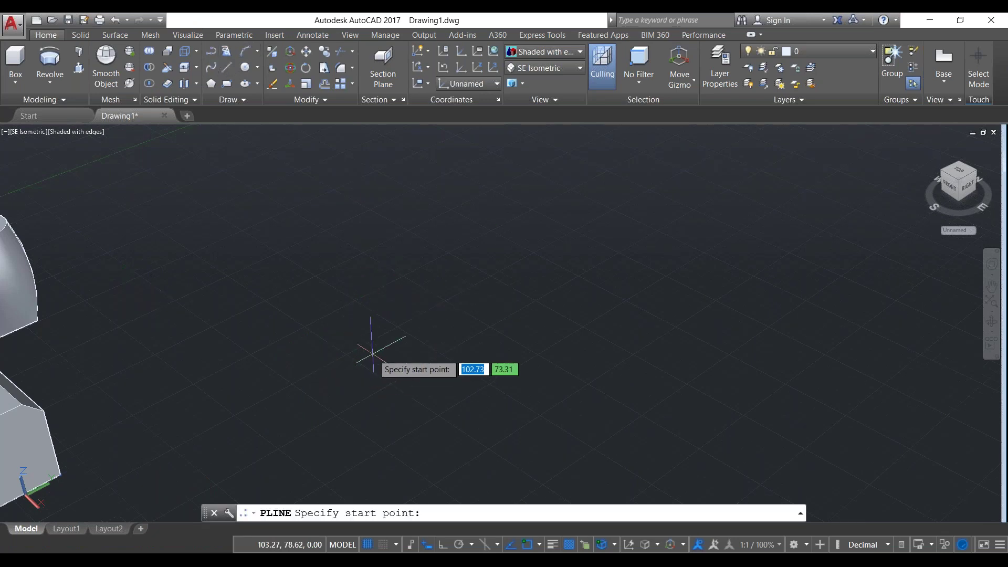
{"action": "left_click", "coordinate": [424, 353]}
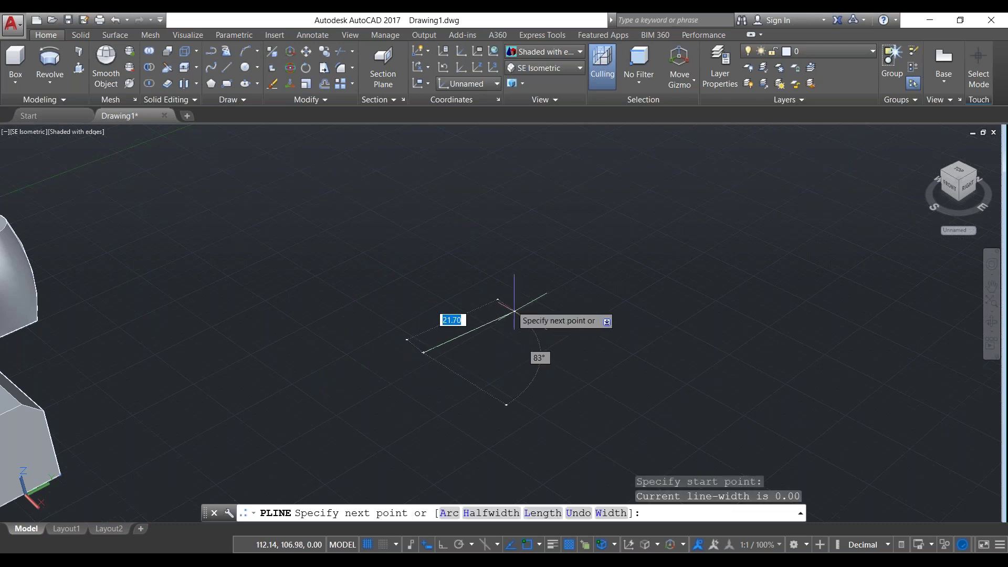
{"action": "left_click", "coordinate": [444, 546]}
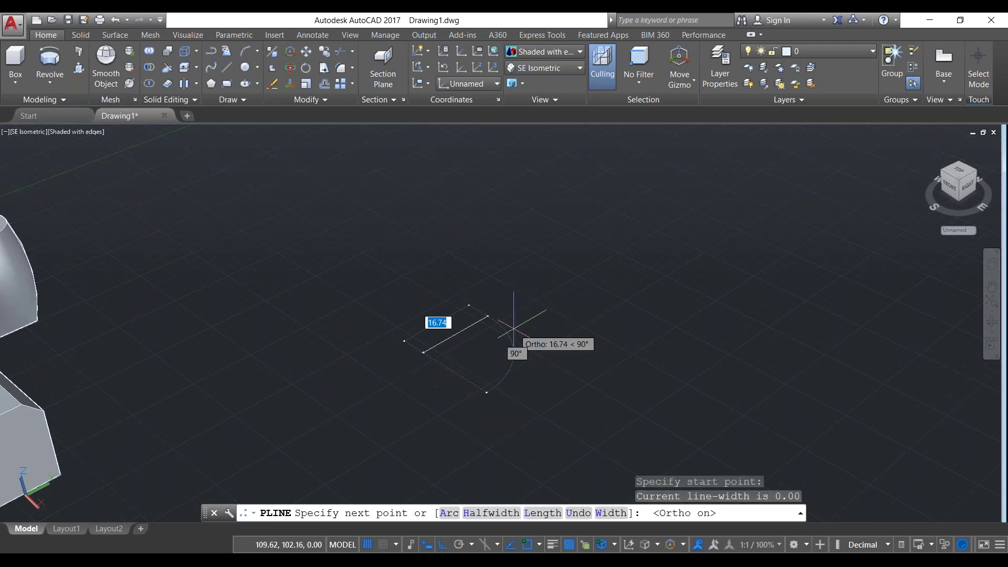
{"action": "left_click", "coordinate": [491, 315]}
{"action": "left_click", "coordinate": [580, 366]}
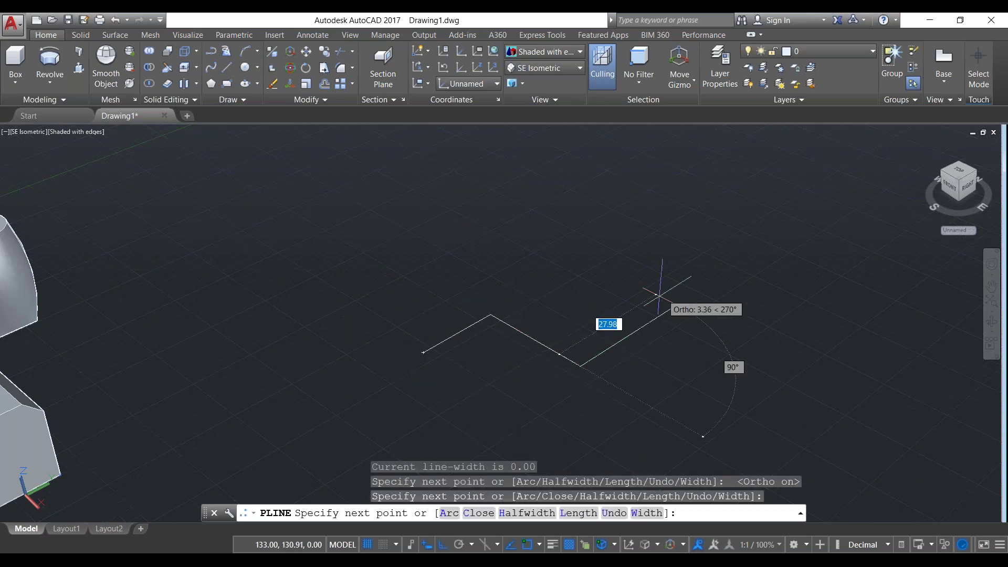
{"action": "left_click", "coordinate": [710, 284]}
{"action": "left_click", "coordinate": [593, 227]}
{"action": "left_click", "coordinate": [666, 187]}
{"action": "left_click", "coordinate": [771, 233]}
{"action": "key", "text": "Escape"}
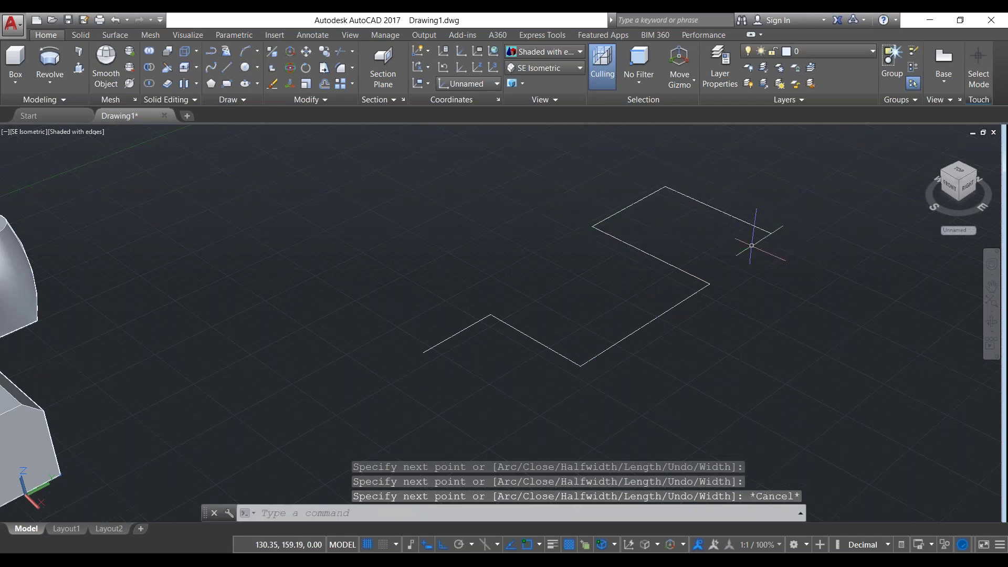
Draw a small circle centered on the starting endpoint of the open zigzag polyline as the sweep profile
{"action": "left_click", "coordinate": [248, 68]}
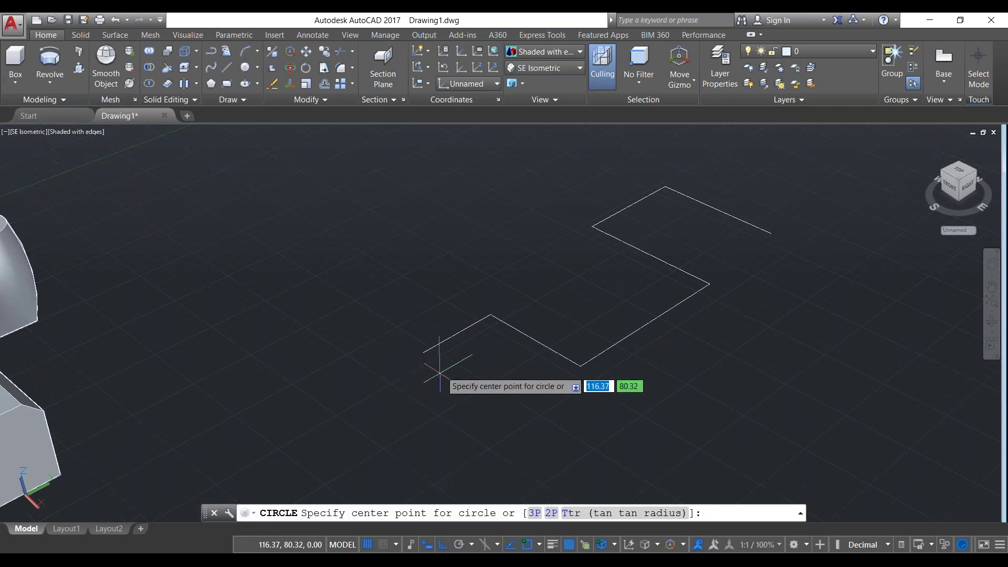
{"action": "left_click", "coordinate": [421, 350]}
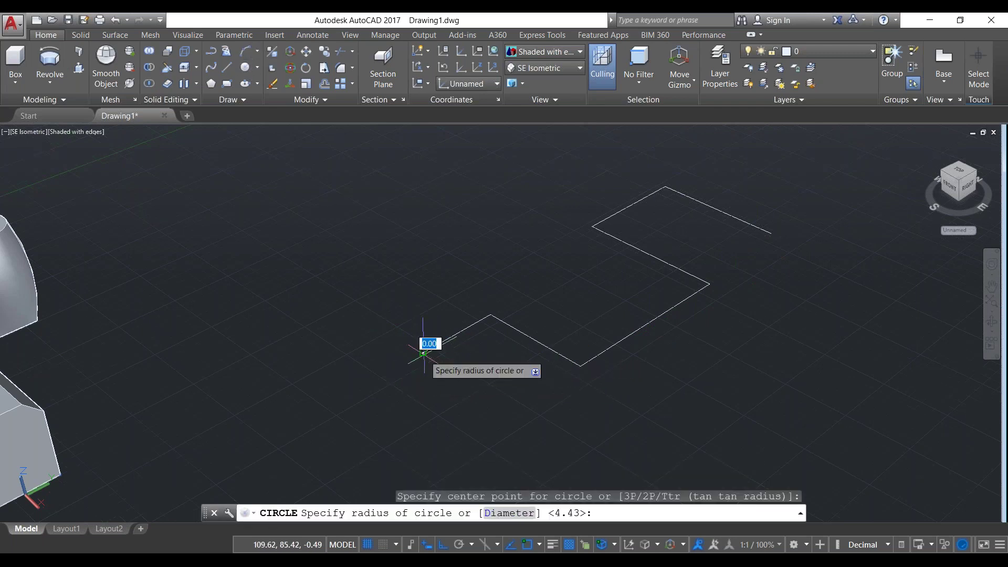
{"action": "left_click", "coordinate": [418, 348]}
{"action": "key", "text": "Escape"}
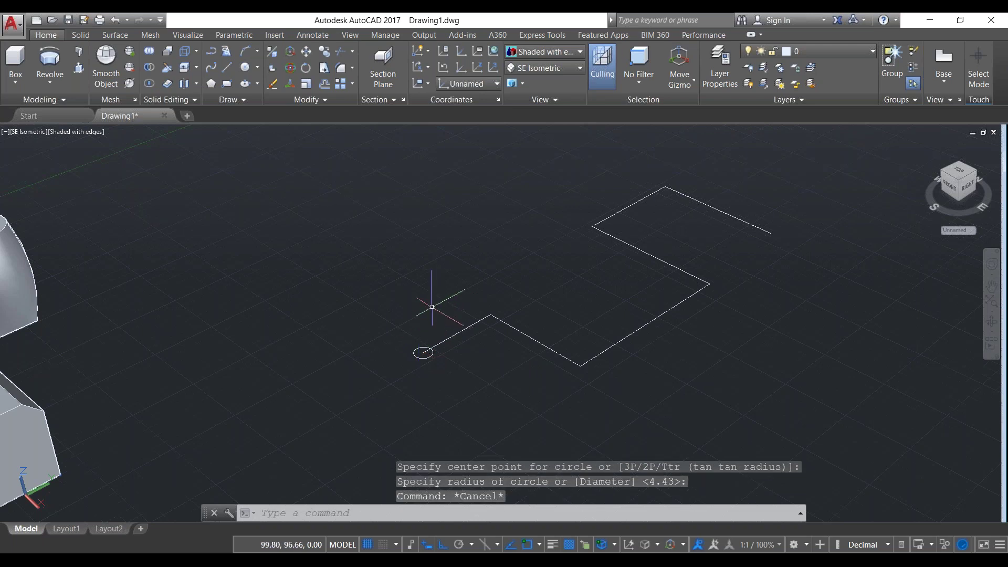
Sweep the small circle along the zigzag polyline to form a solid pipe
{"action": "left_click", "coordinate": [53, 83]}
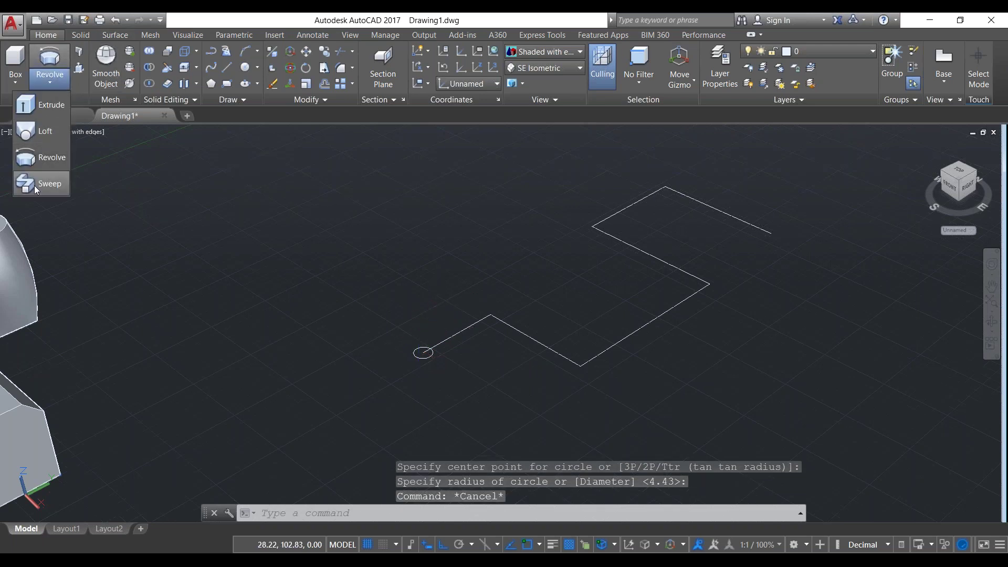
{"action": "left_click", "coordinate": [34, 185]}
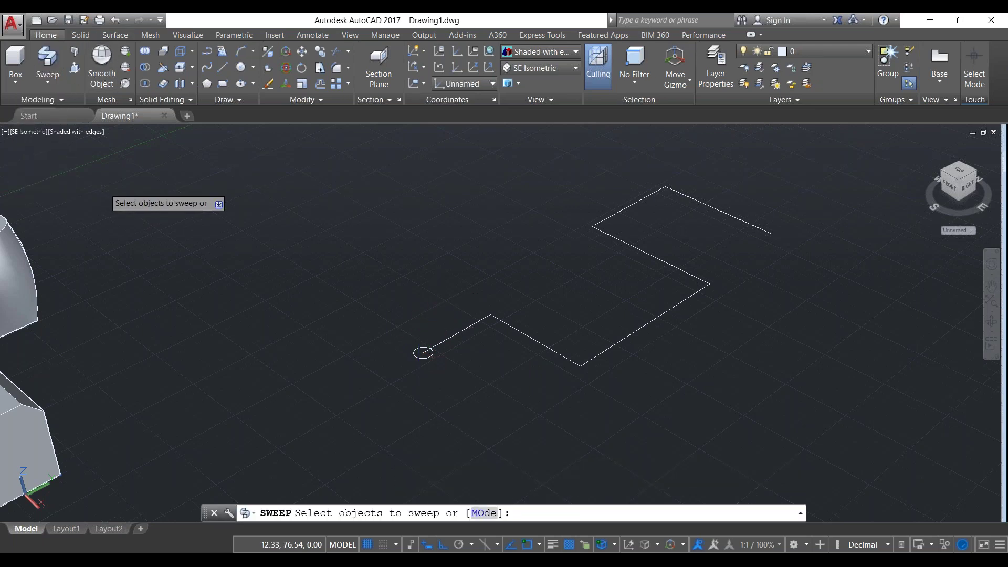
{"action": "left_click", "coordinate": [426, 358]}
{"action": "key", "text": "Return"}
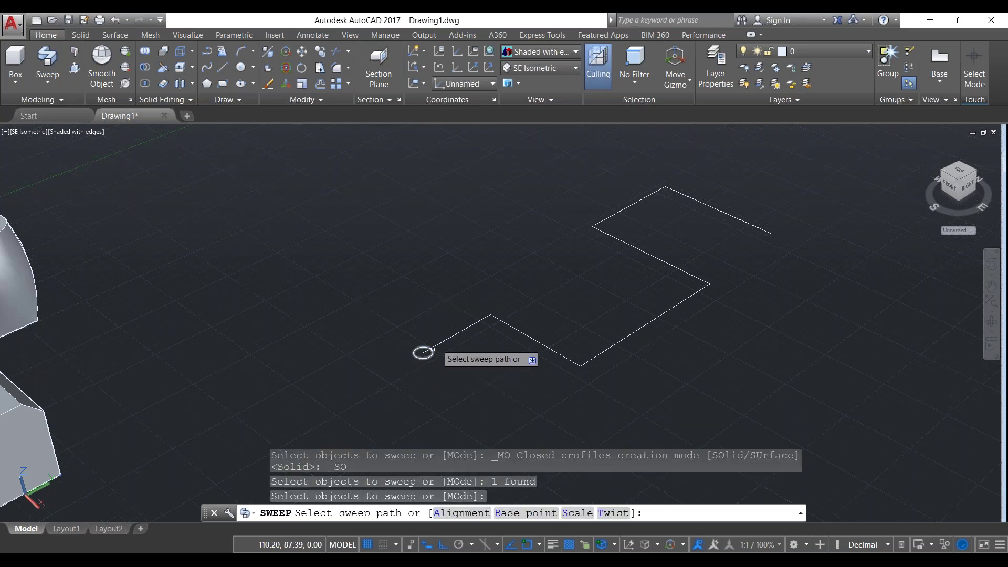
{"action": "left_click", "coordinate": [441, 341]}
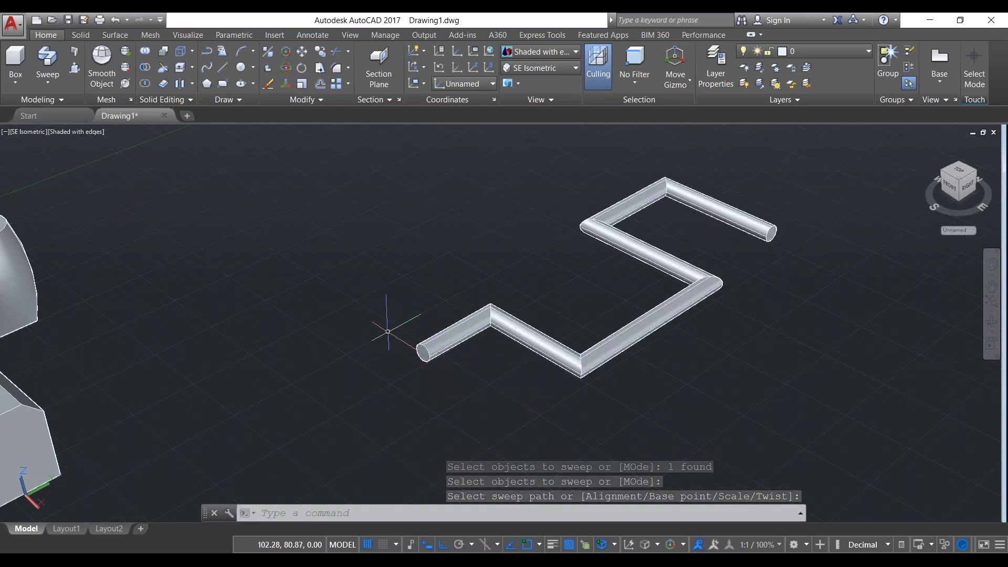
Inspect the swept pipe up close, then bring the empty area beyond it into sight
{"action": "scroll", "coordinate": [563, 405], "scroll_direction": "up", "scroll_amount": 2}
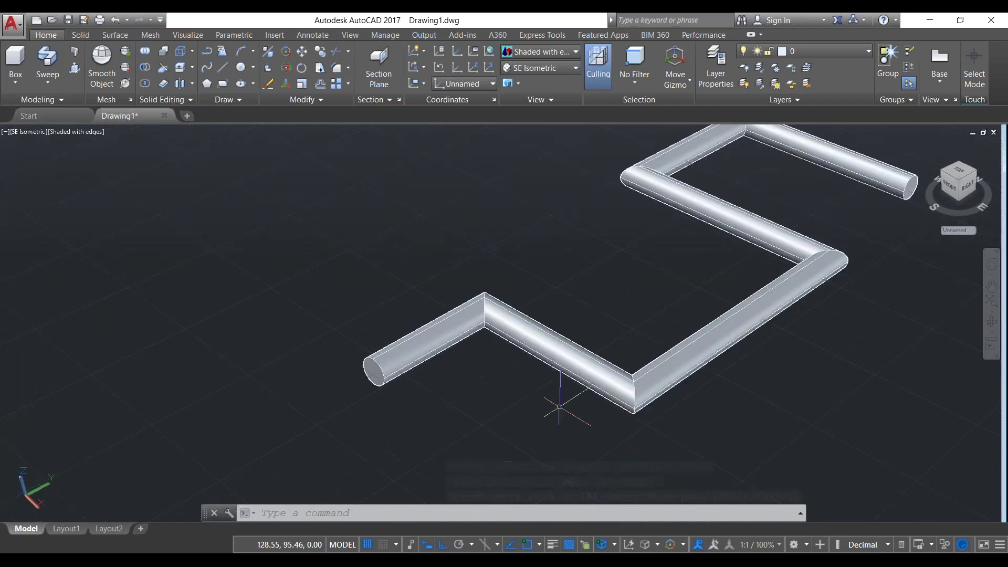
{"action": "middle_click_drag", "start_coordinate": [766, 353], "coordinate": [515, 407]}
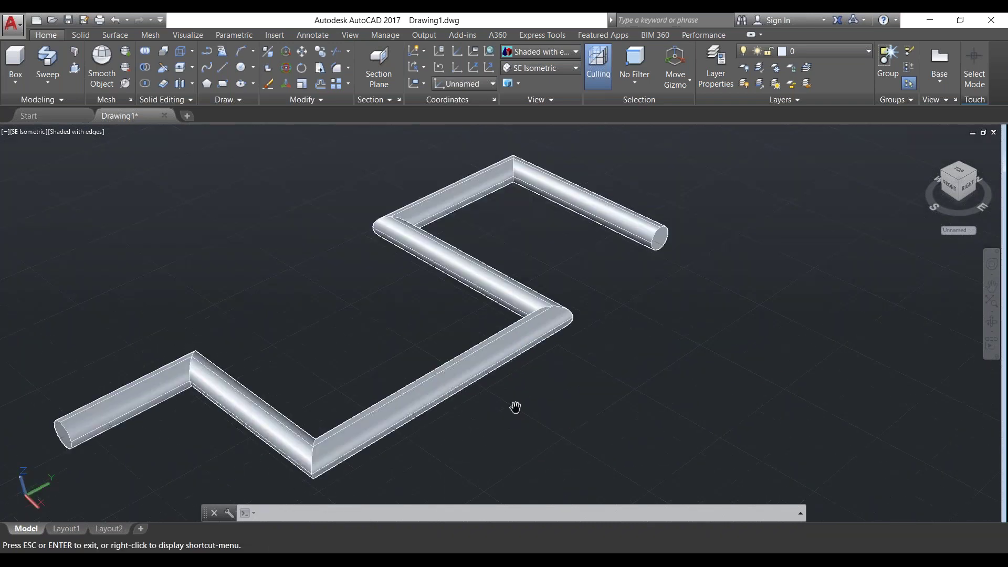
{"action": "scroll", "coordinate": [579, 344], "scroll_direction": "down", "scroll_amount": 3}
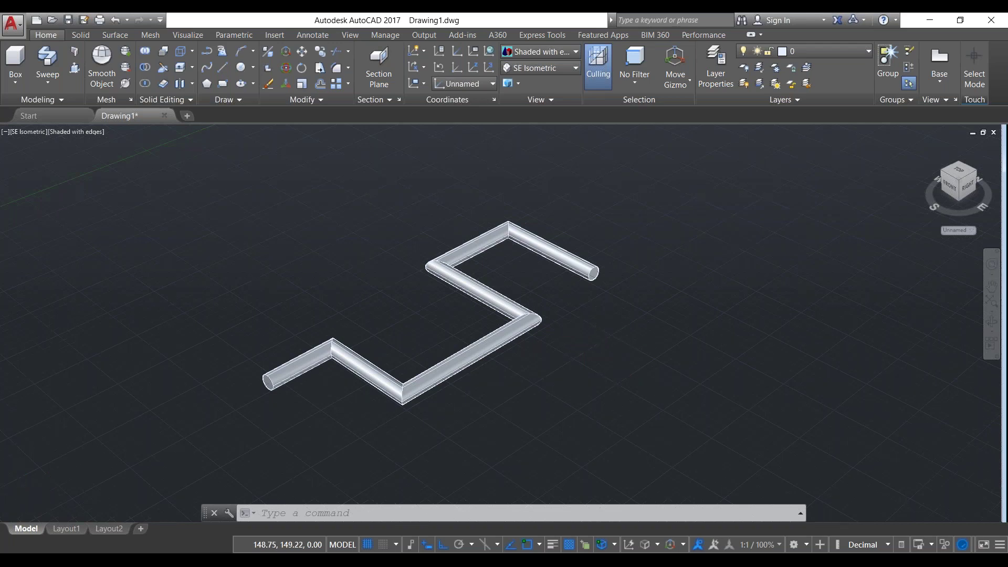
{"action": "scroll", "coordinate": [577, 373], "scroll_direction": "down", "scroll_amount": 3}
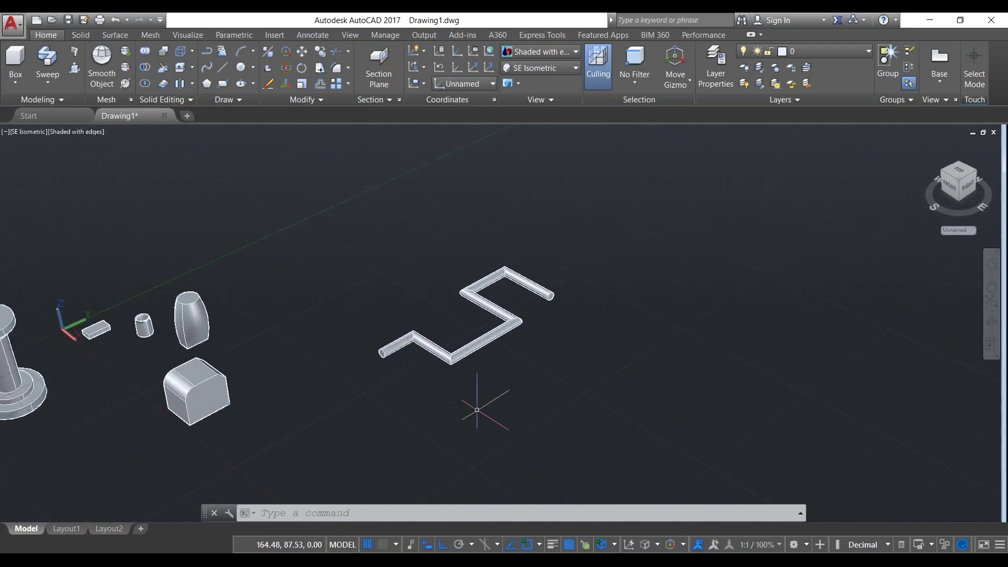
{"action": "scroll", "coordinate": [468, 404], "scroll_direction": "up", "scroll_amount": 1}
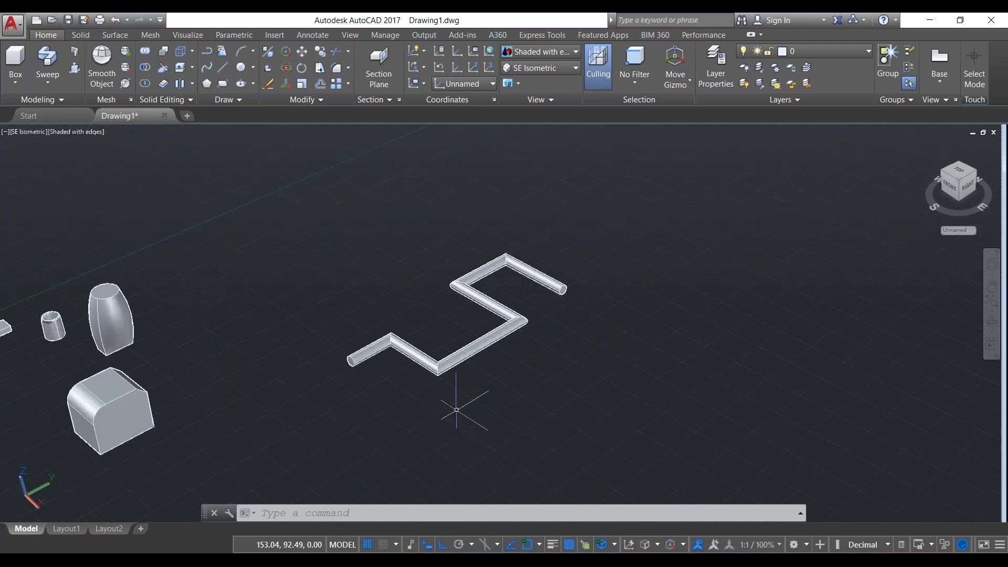
{"action": "scroll", "coordinate": [551, 394], "scroll_direction": "down", "scroll_amount": 1}
{"action": "middle_click_drag", "start_coordinate": [648, 370], "coordinate": [393, 354]}
{"action": "scroll", "coordinate": [499, 321], "scroll_direction": "up", "scroll_amount": 1}
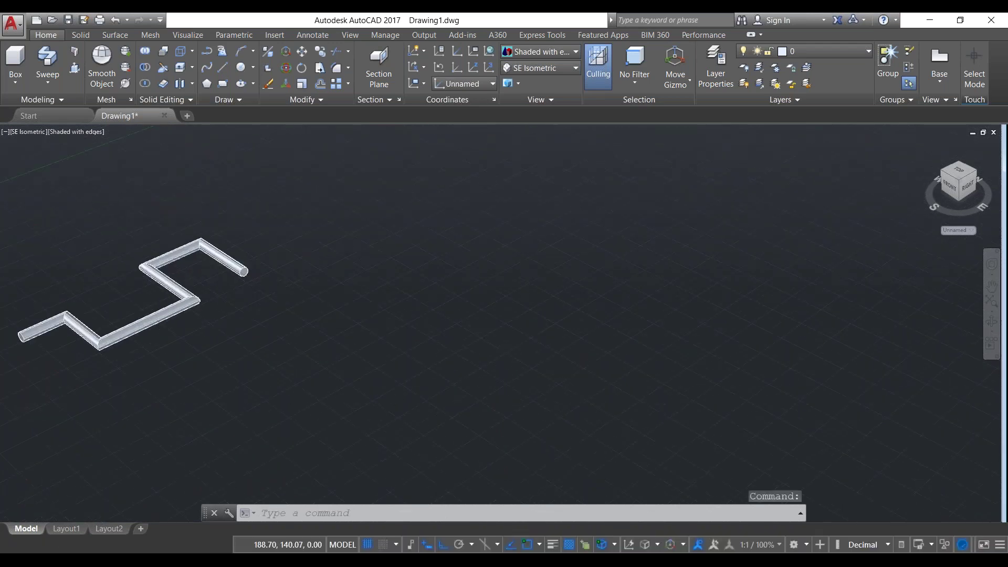
{"action": "scroll", "coordinate": [371, 337], "scroll_direction": "up", "scroll_amount": 1}
{"action": "scroll", "coordinate": [530, 324], "scroll_direction": "down", "scroll_amount": 1}
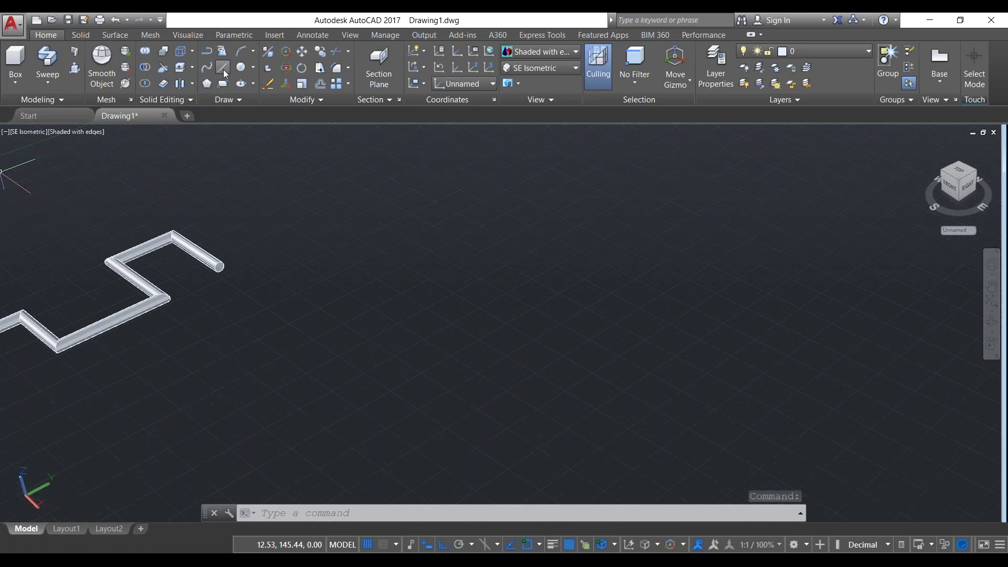
Draw an open zigzag polyline of nine perpendicular segments in the empty area beyond the swept pipe
{"action": "type", "text": "l"}
{"action": "key", "text": "Return"}
{"action": "left_click", "coordinate": [206, 51]}
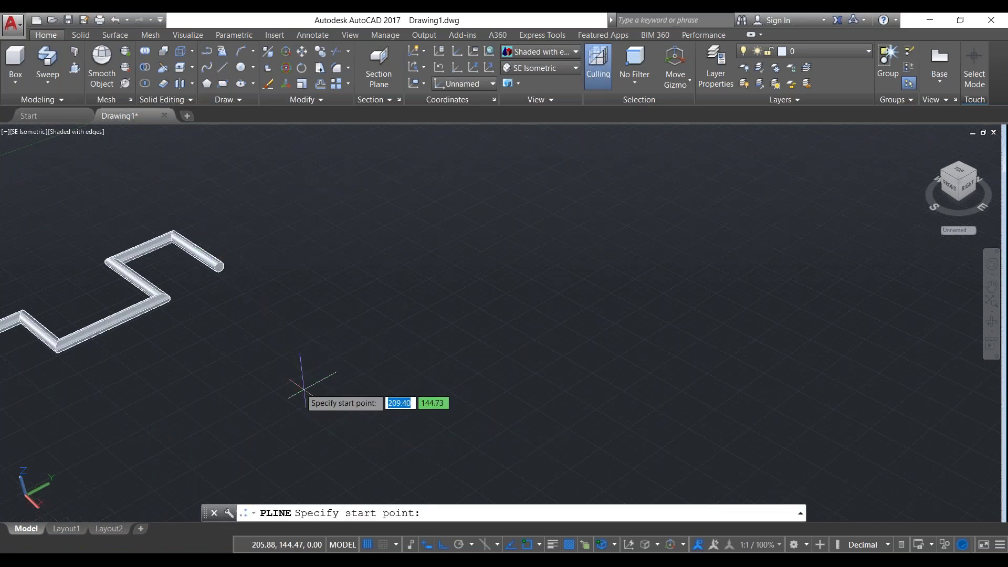
{"action": "left_click", "coordinate": [284, 383]}
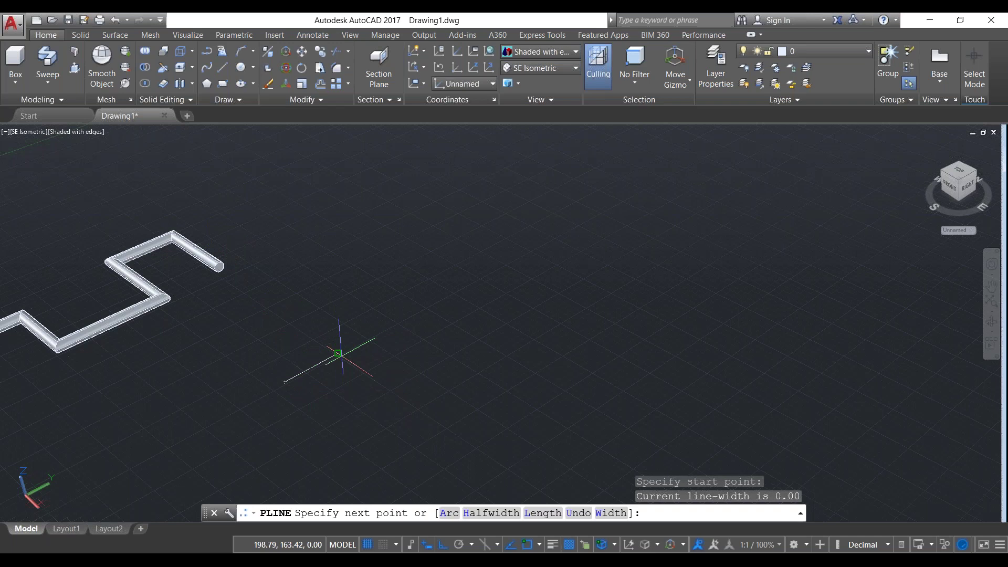
{"action": "left_click", "coordinate": [338, 354]}
{"action": "left_click", "coordinate": [408, 400]}
{"action": "left_click", "coordinate": [474, 361]}
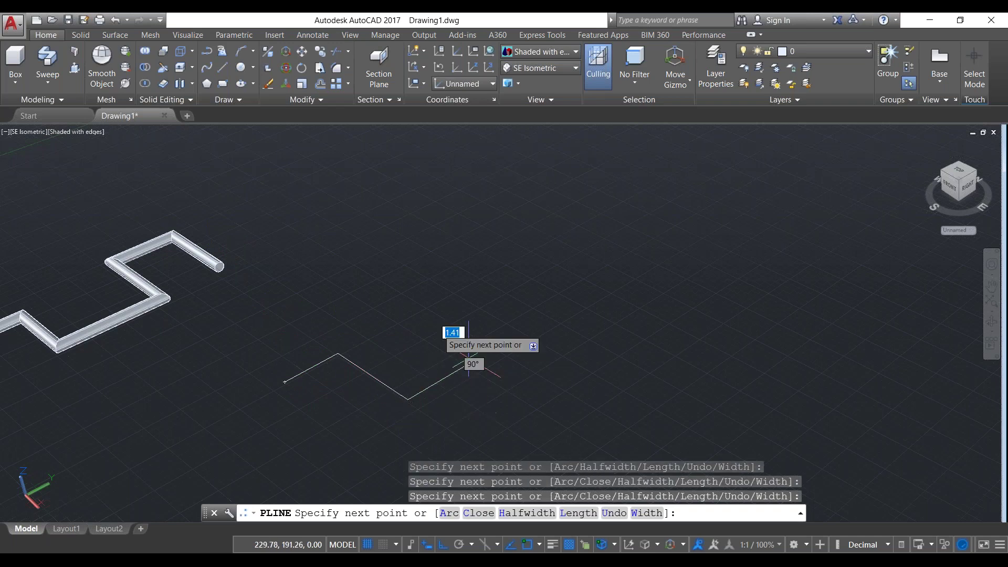
{"action": "left_click", "coordinate": [401, 316]}
{"action": "left_click", "coordinate": [456, 286]}
{"action": "left_click", "coordinate": [535, 331]}
{"action": "left_click", "coordinate": [596, 295]}
{"action": "left_click", "coordinate": [513, 250]}
{"action": "left_click", "coordinate": [563, 223]}
{"action": "key", "text": "Escape"}
Draw a small open stepped polyline of seven perpendicular segments near the start of the new zigzag path
{"action": "middle_click_drag", "start_coordinate": [372, 396], "coordinate": [457, 376]}
{"action": "key", "text": "Return"}
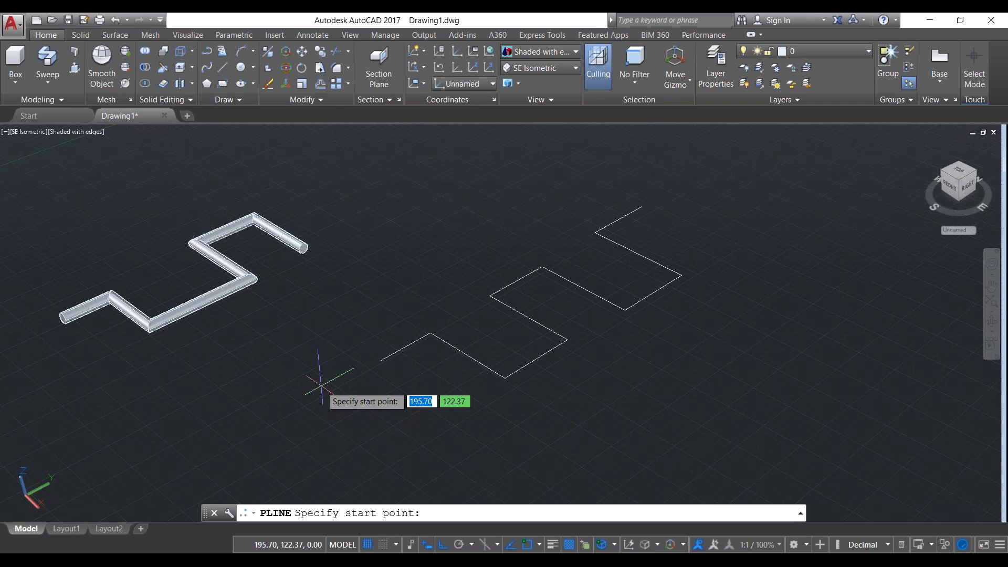
{"action": "left_click", "coordinate": [295, 409]}
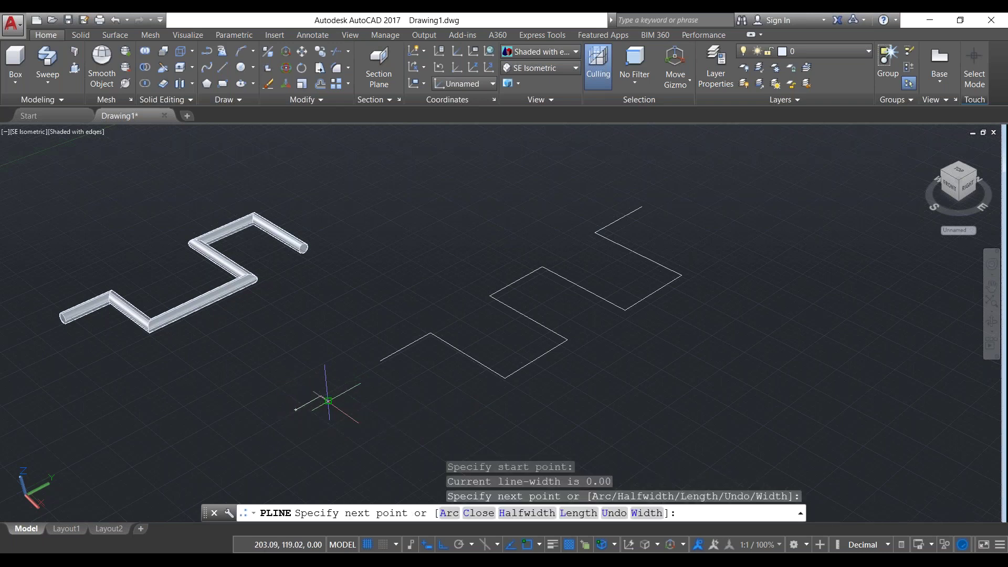
{"action": "left_click", "coordinate": [327, 401]}
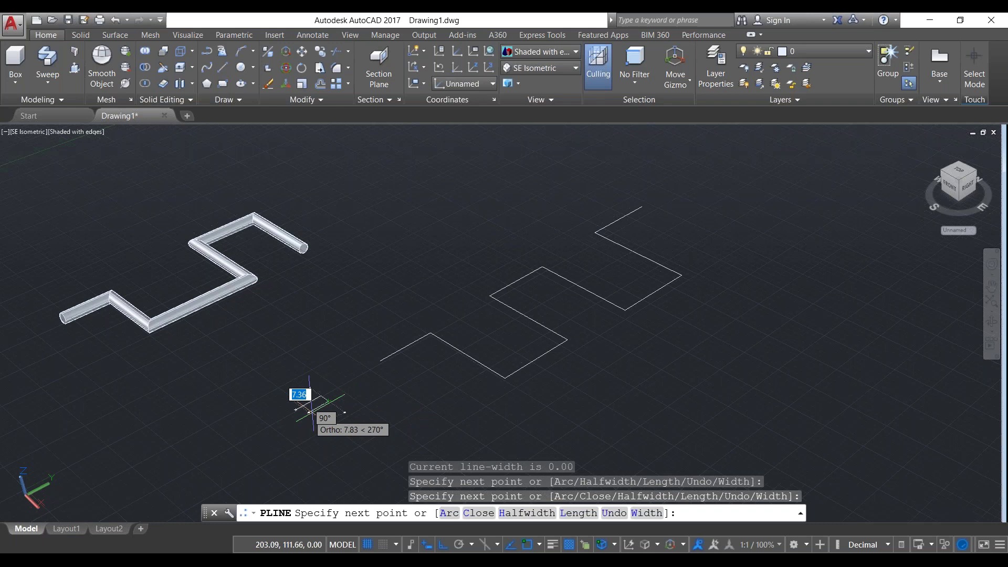
{"action": "left_click", "coordinate": [325, 412]}
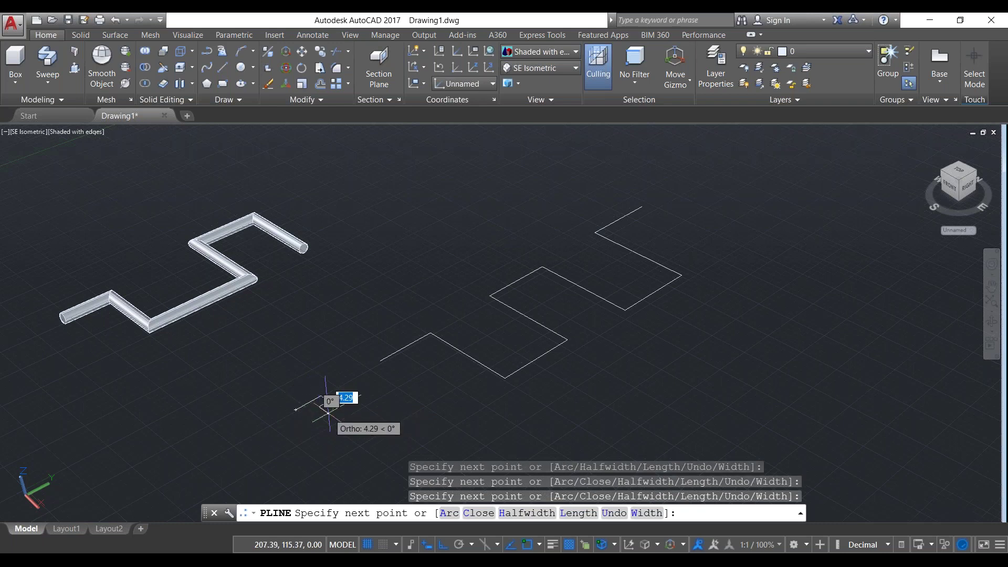
{"action": "left_click", "coordinate": [328, 404]}
{"action": "left_click", "coordinate": [320, 416]}
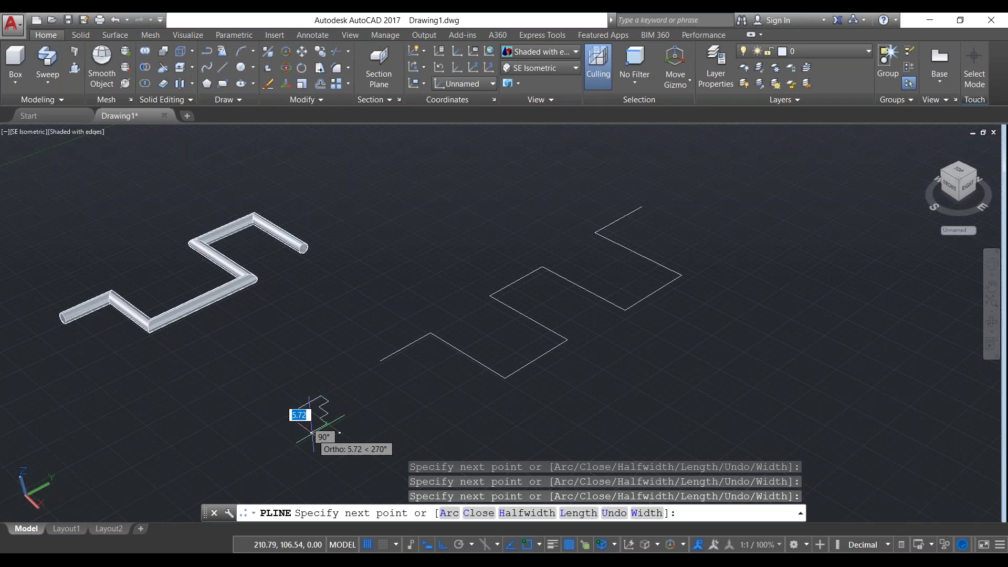
{"action": "left_click", "coordinate": [313, 434]}
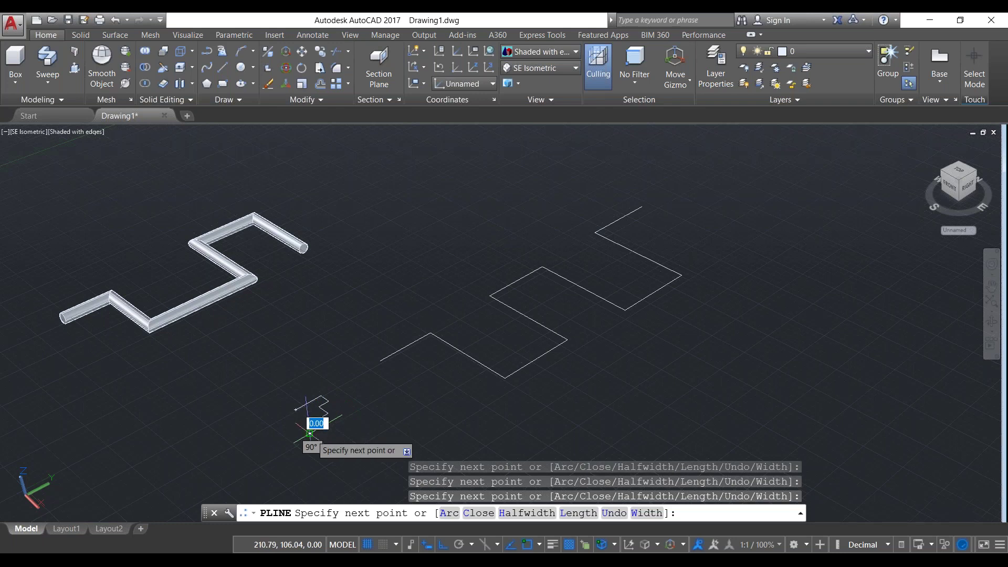
{"action": "key", "text": "Return"}
Close the small stepped profile with a straight polyline from its start point to its last segment, and start the Trim command
{"action": "key", "text": "Return"}
{"action": "left_click", "coordinate": [296, 409]}
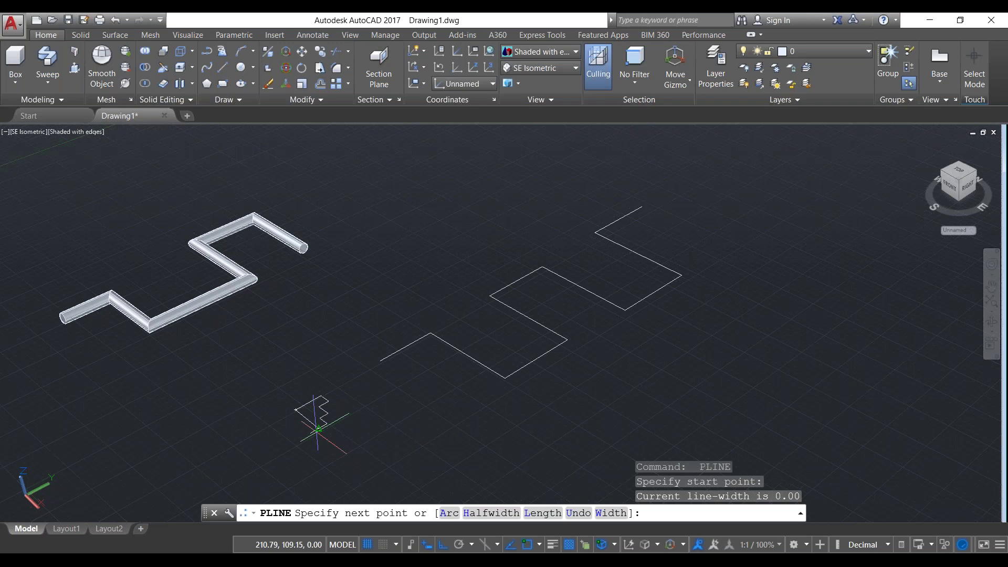
{"action": "left_click", "coordinate": [317, 432]}
{"action": "key", "text": "Escape"}
{"action": "type", "text": "tr"}
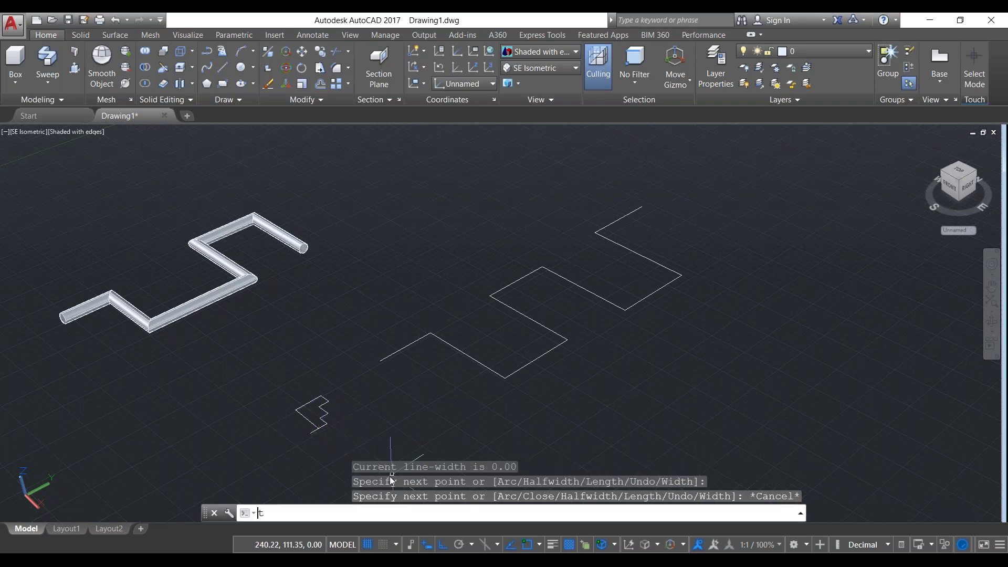
Trim the stray line end extending past the lower corner of the small stepped profile
{"action": "key", "text": "Return"}
{"action": "key", "text": "Return"}
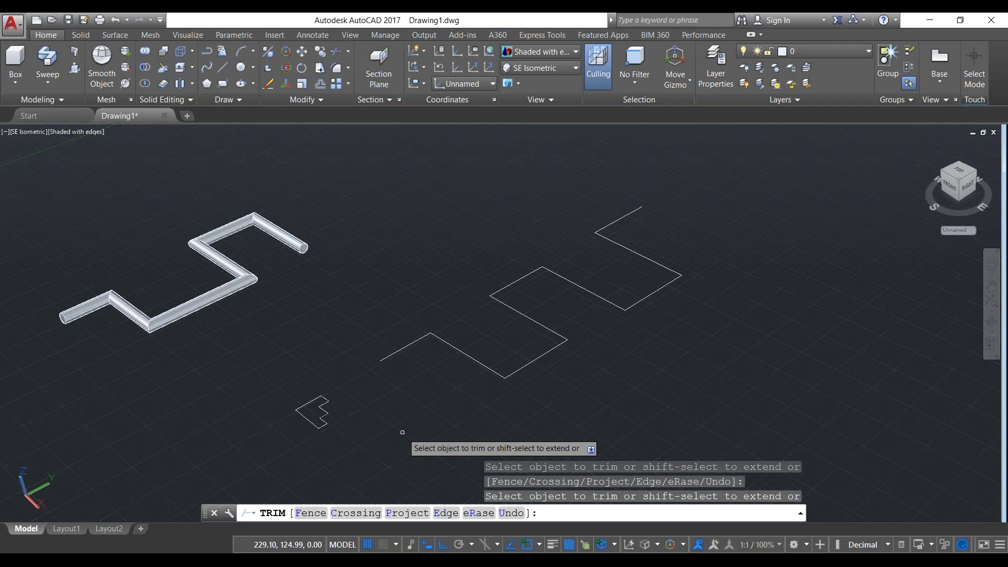
{"action": "key", "text": "Escape"}
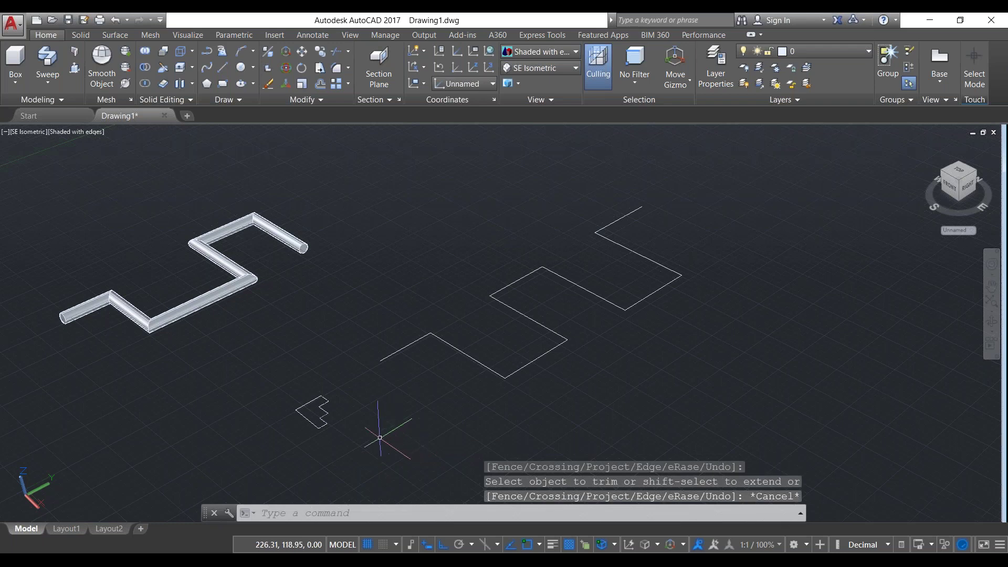
Join the segments of the small stepped profile into one closed polyline
{"action": "left_click", "coordinate": [48, 58]}
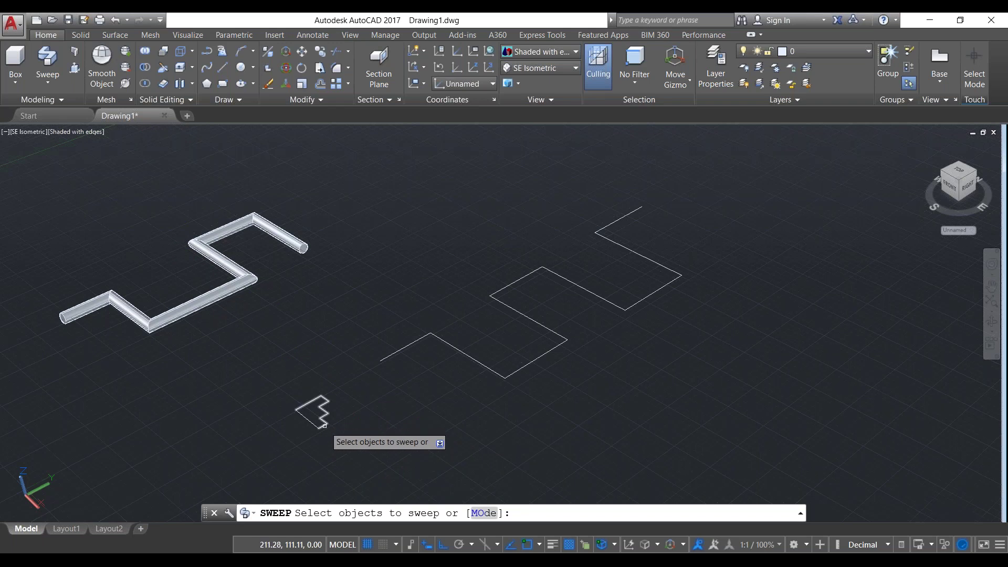
{"action": "key", "text": "Escape"}
{"action": "left_click", "coordinate": [350, 447]}
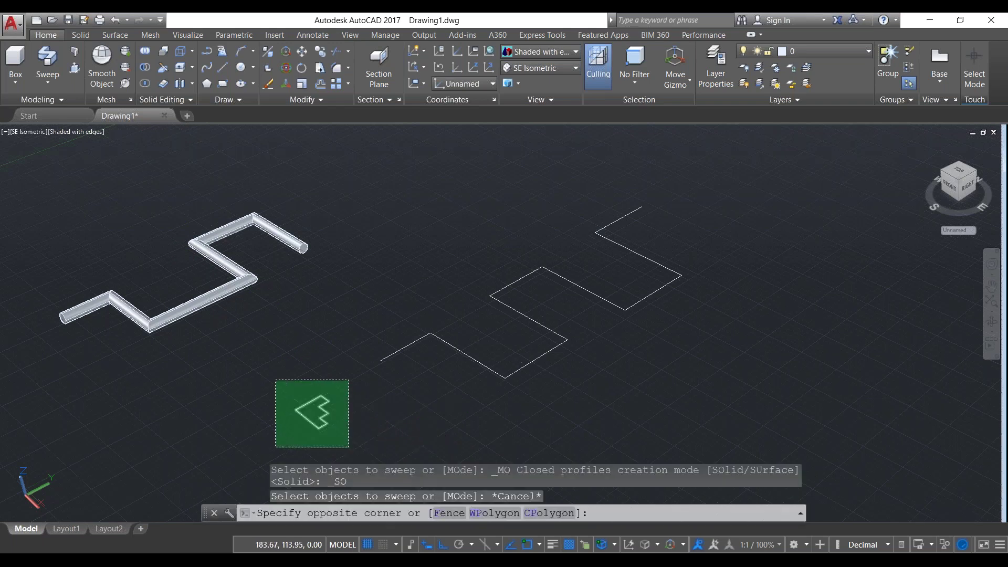
{"action": "left_click", "coordinate": [278, 386]}
{"action": "type", "text": "j"}
{"action": "key", "text": "Return"}
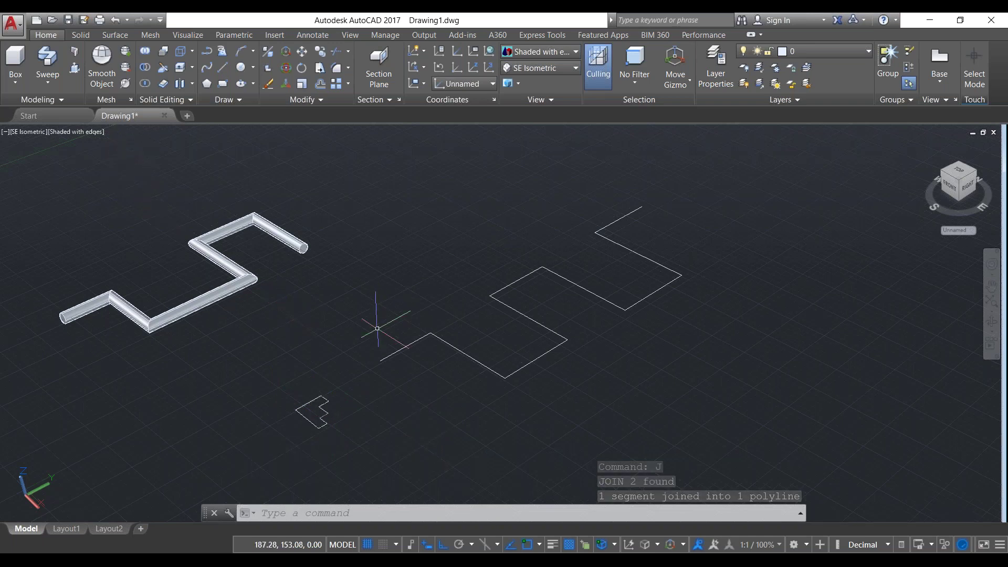
Sweep the joined stepped profile along the long zigzag polyline to create a solid
{"action": "left_click", "coordinate": [61, 62]}
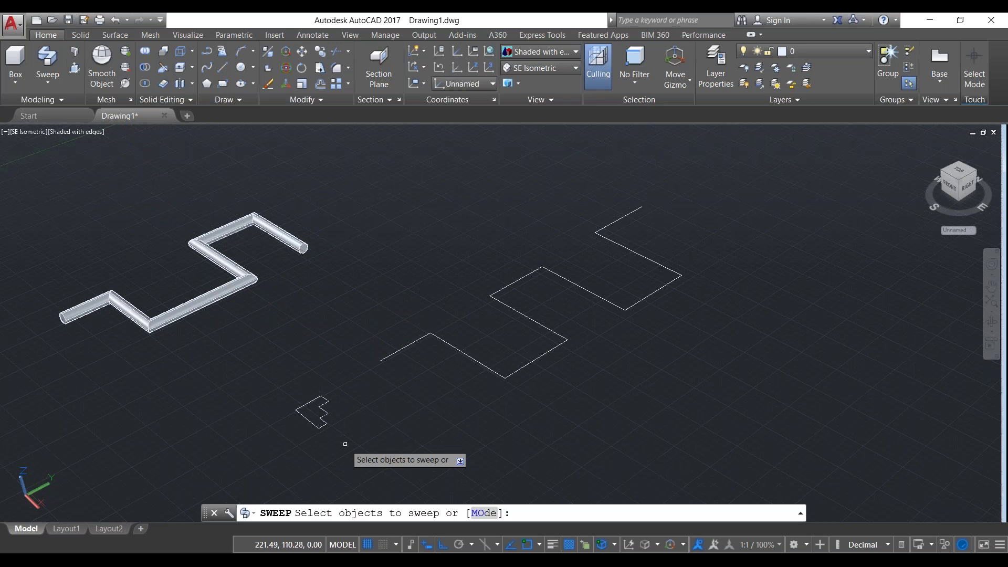
{"action": "left_click", "coordinate": [357, 459]}
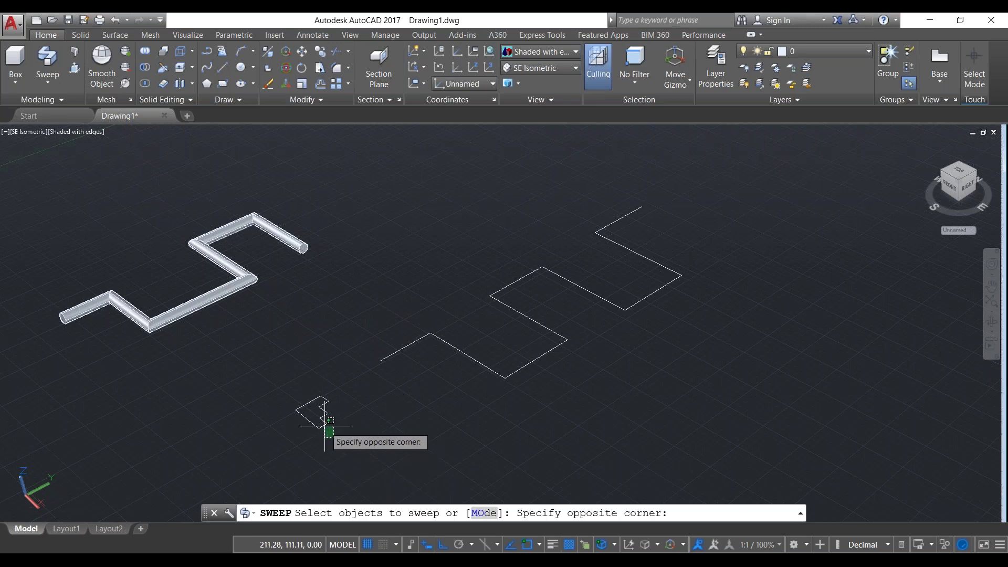
{"action": "left_click", "coordinate": [318, 421]}
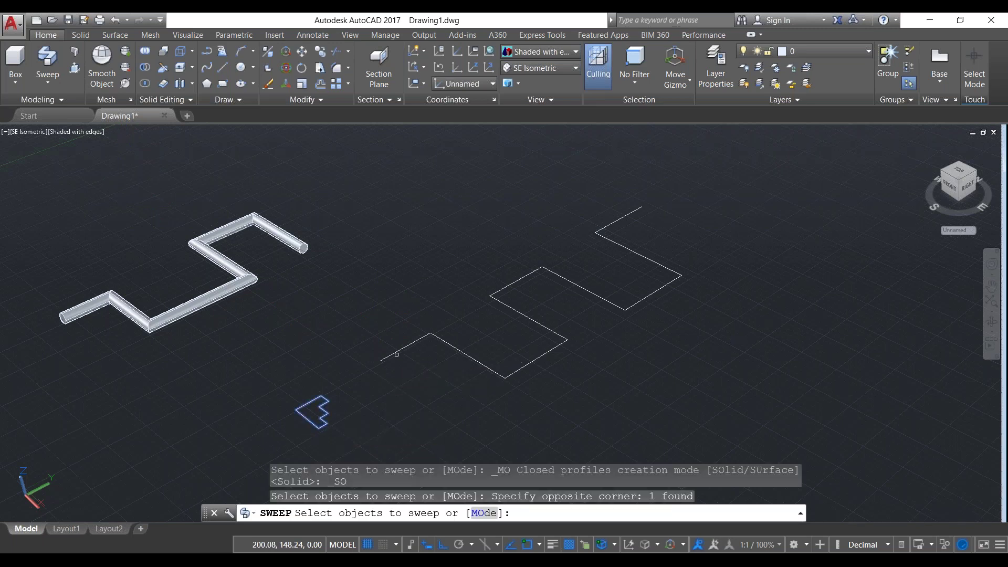
{"action": "key", "text": "Return"}
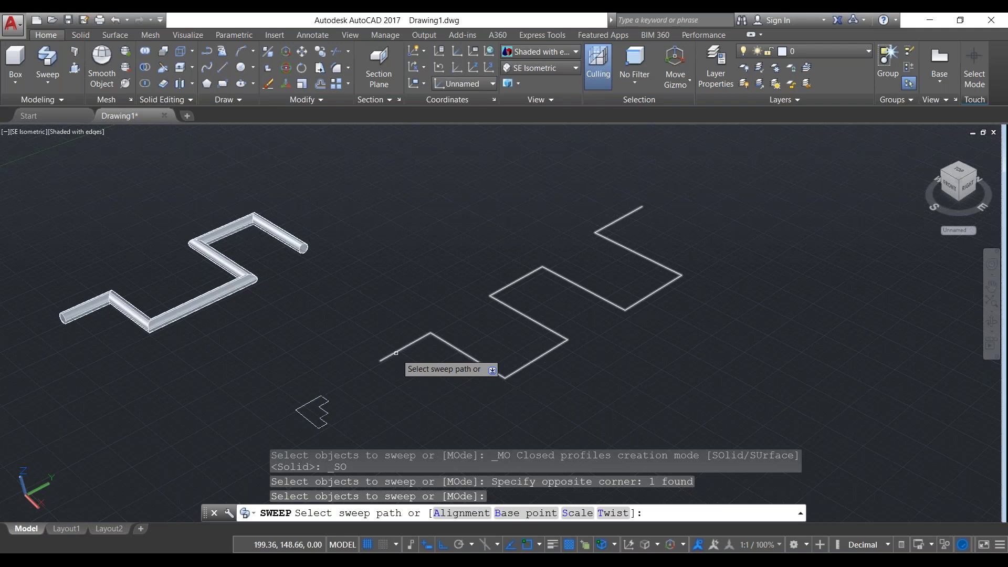
{"action": "left_click", "coordinate": [403, 348]}
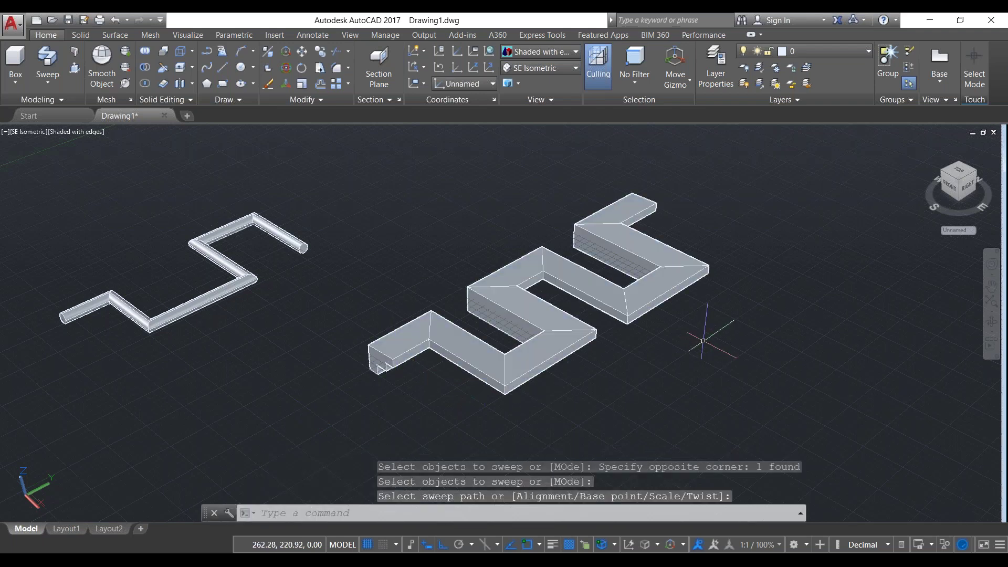
{"action": "middle_click_drag", "start_coordinate": [704, 341], "coordinate": [667, 341], "text": "shift"}
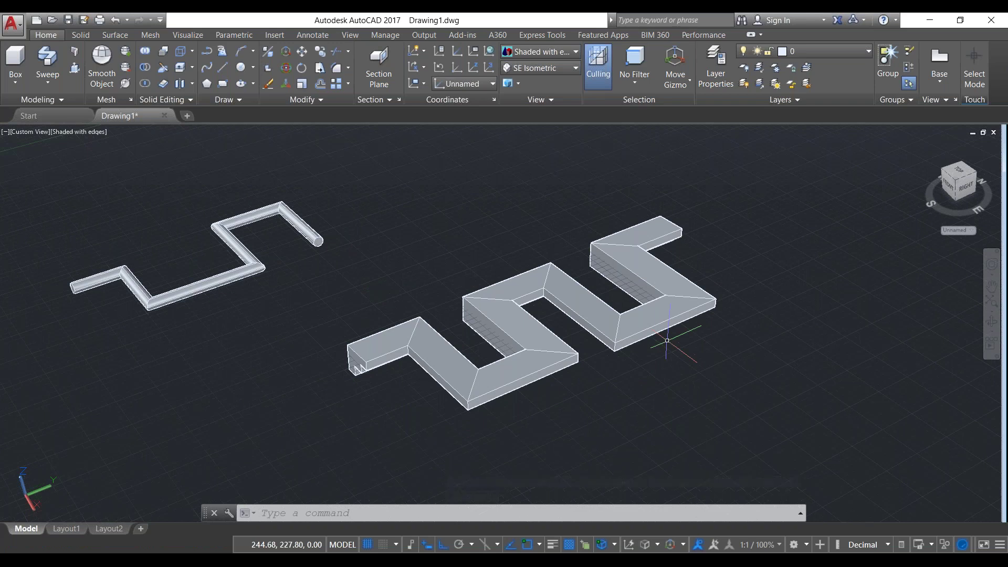
Delete the solid swept from the stepped profile and undo the deletion
{"action": "left_click", "coordinate": [696, 360]}
{"action": "left_click", "coordinate": [349, 277]}
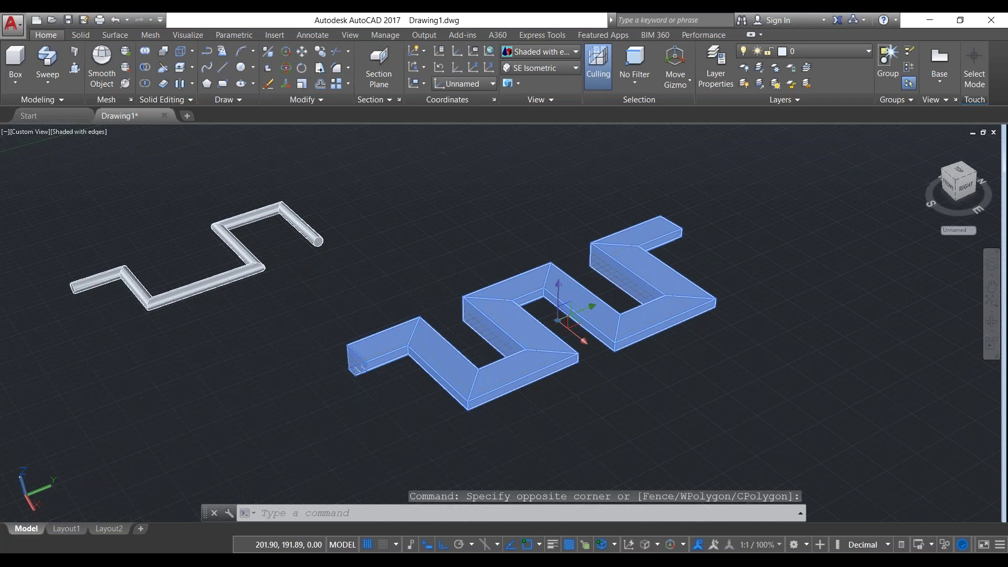
{"action": "key", "text": "Delete"}
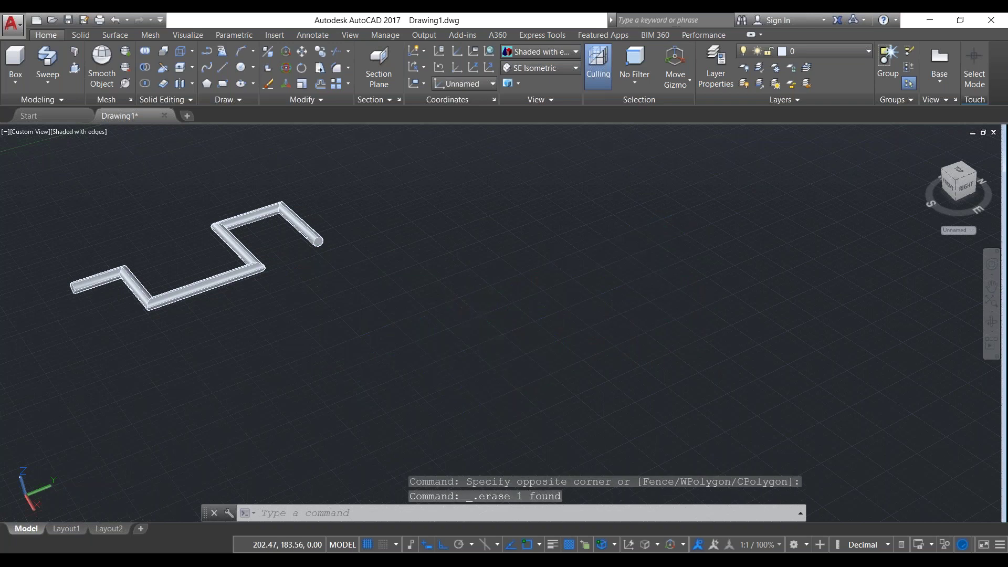
{"action": "key", "text": "ctrl+z"}
{"action": "scroll", "coordinate": [502, 319], "scroll_direction": "down", "scroll_amount": 2}
{"action": "left_click_drag", "start_coordinate": [162, 179], "coordinate": [219, 409]}
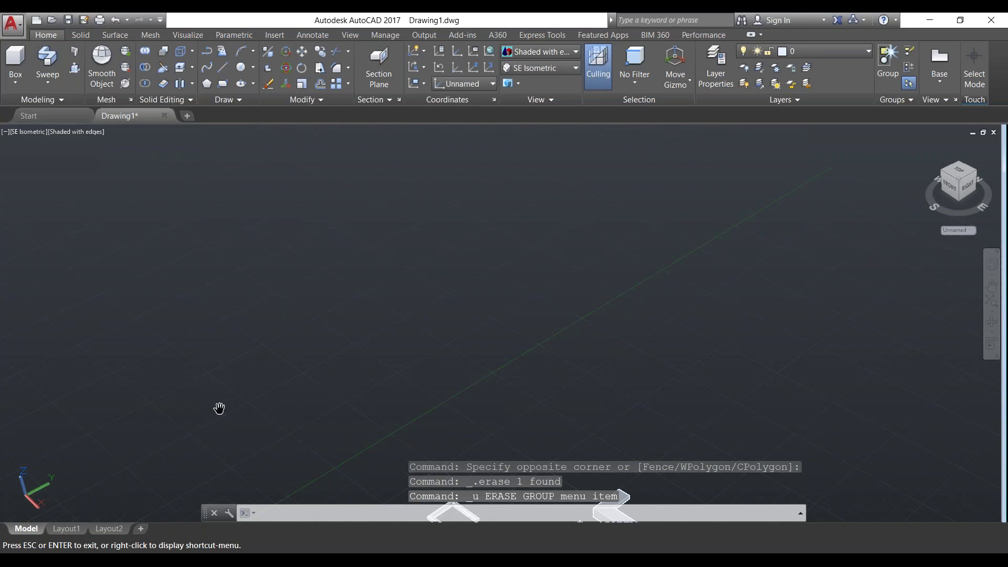
{"action": "key", "text": "Escape"}
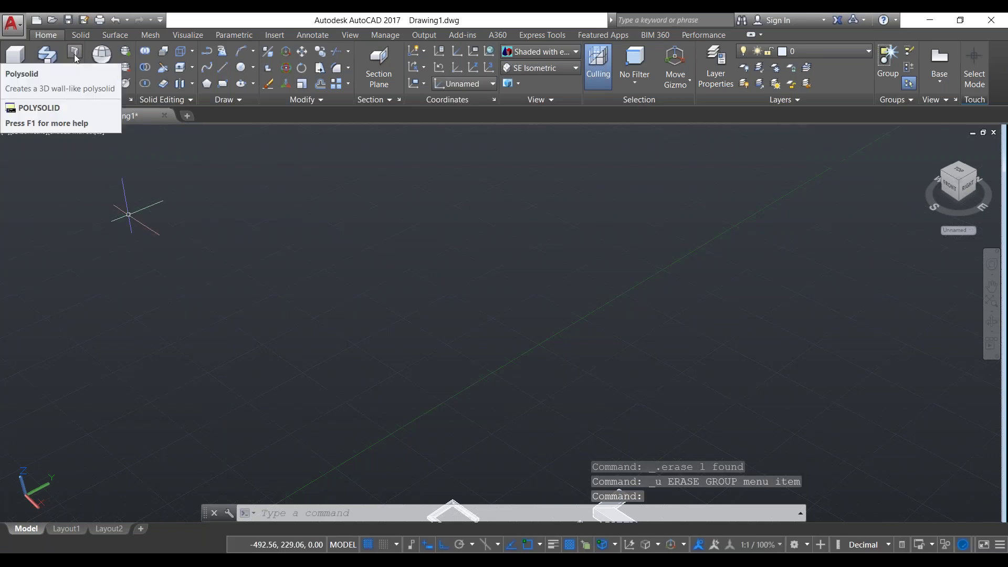
{"action": "left_click", "coordinate": [75, 55]}
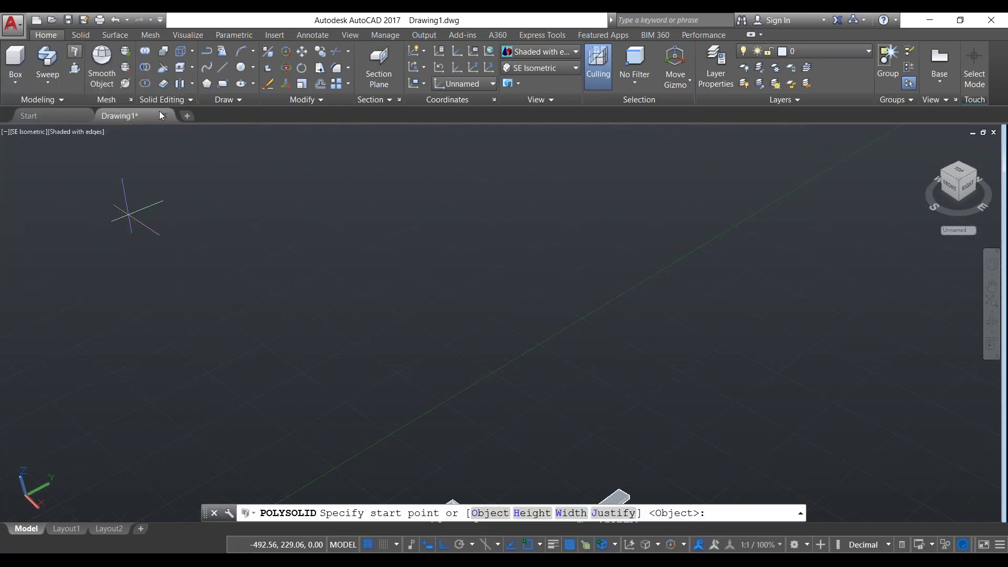
{"action": "left_click", "coordinate": [279, 356]}
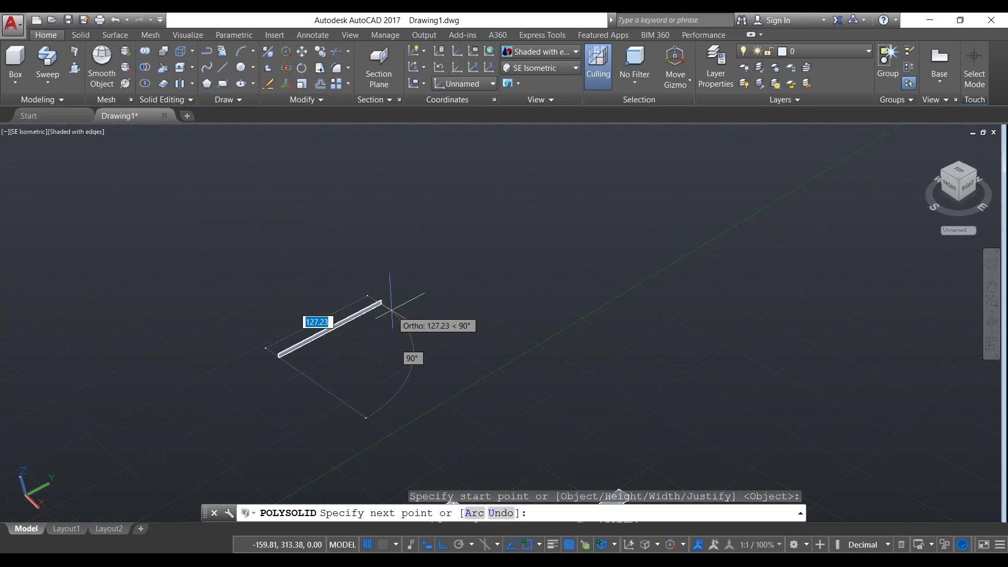
{"action": "key", "text": "Escape"}
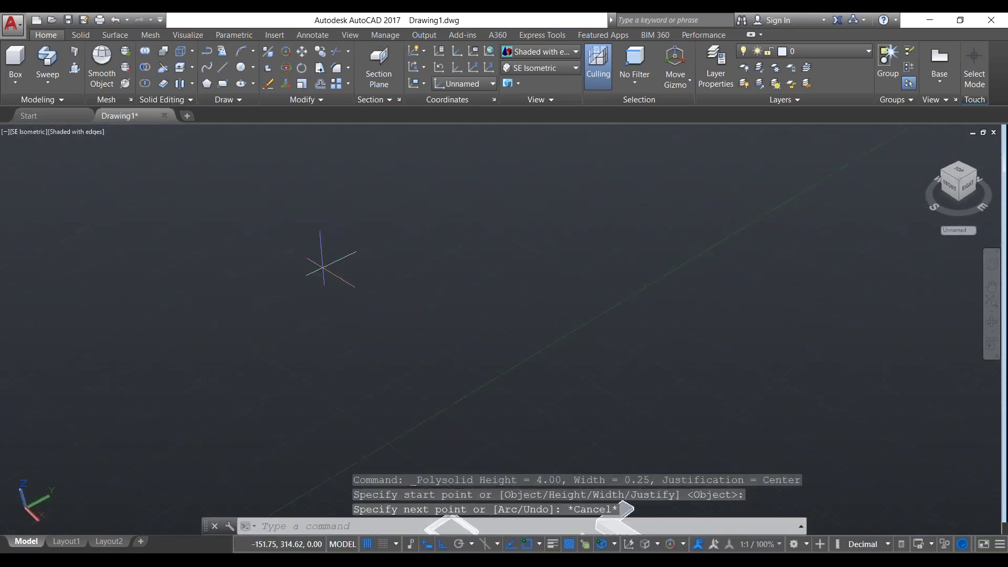
Draw an open six-segment polysolid wall outline with a height of 10 in the empty area beyond the existing solids
{"action": "key", "text": "Return"}
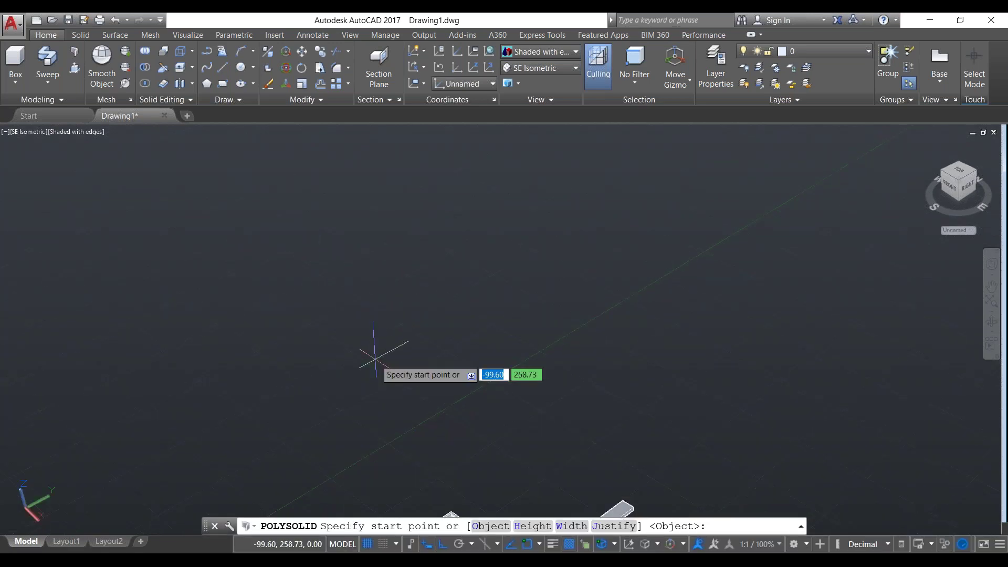
{"action": "type", "text": "h"}
{"action": "key", "text": "Return"}
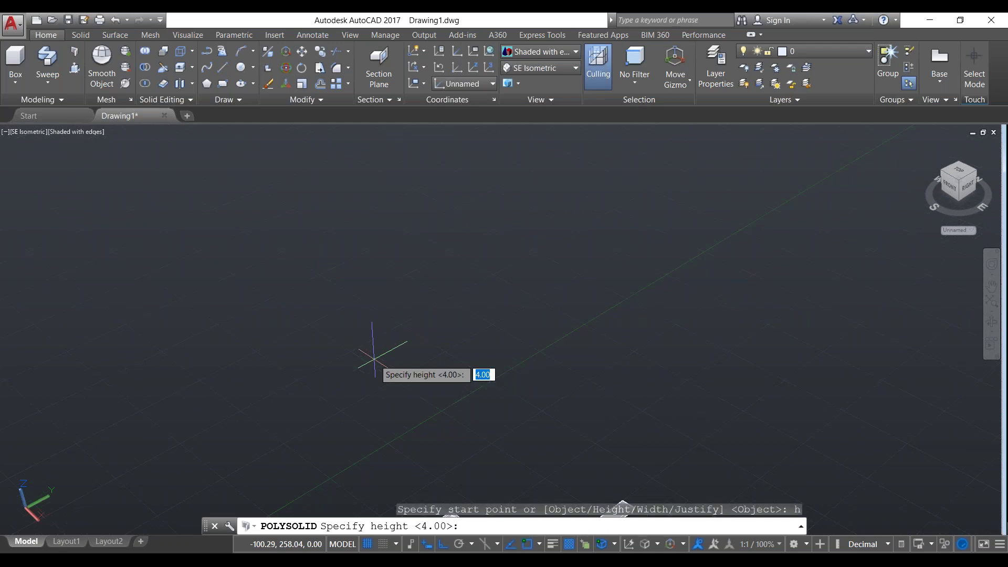
{"action": "key", "text": "Return"}
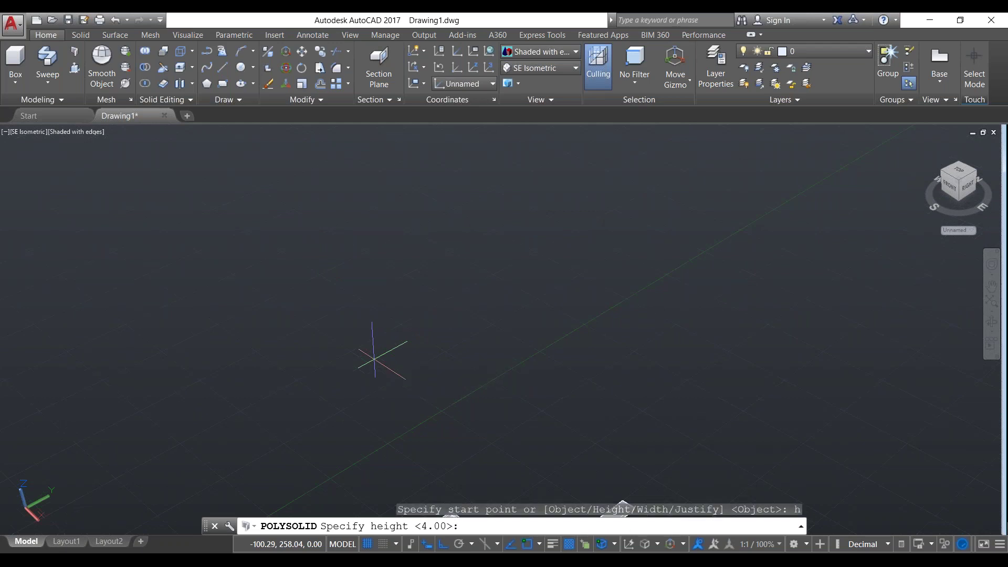
{"action": "left_click", "coordinate": [356, 370]}
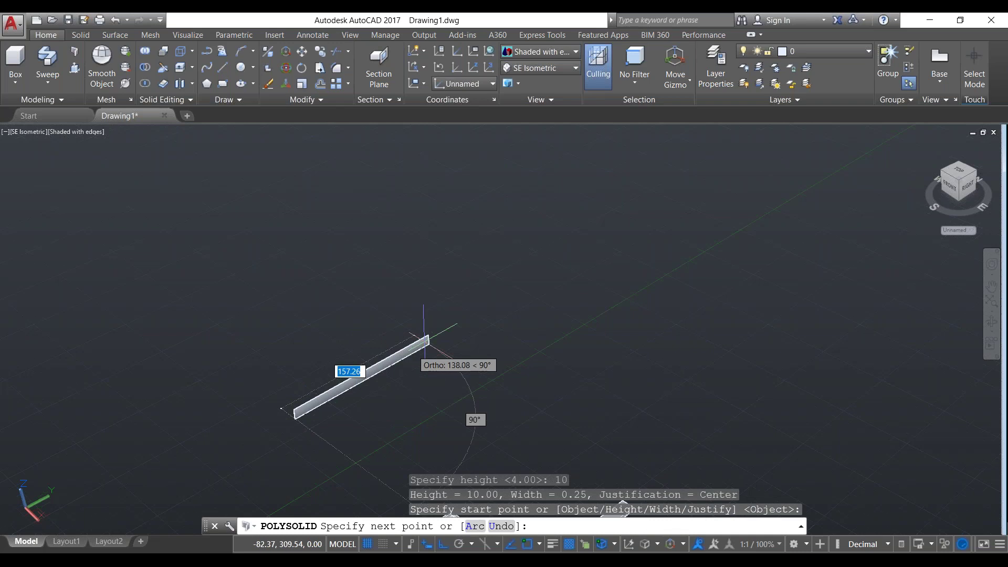
{"action": "left_click", "coordinate": [495, 303]}
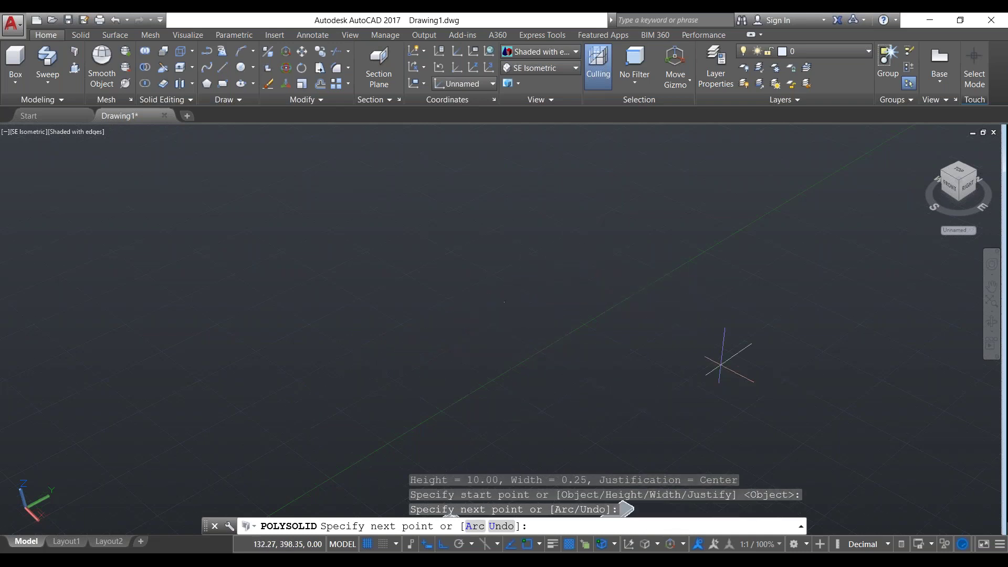
{"action": "left_click", "coordinate": [667, 395]}
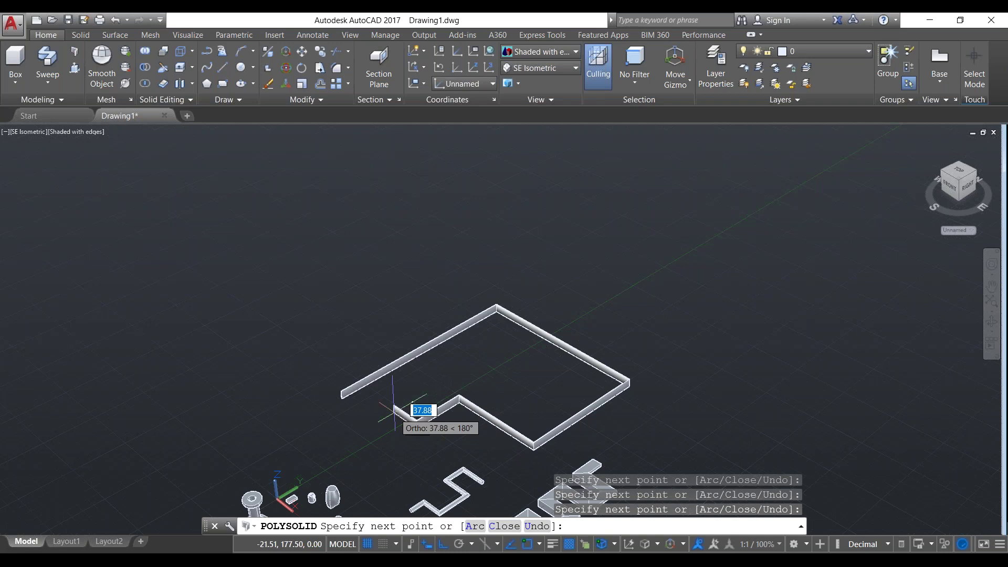
{"action": "left_click", "coordinate": [395, 411]}
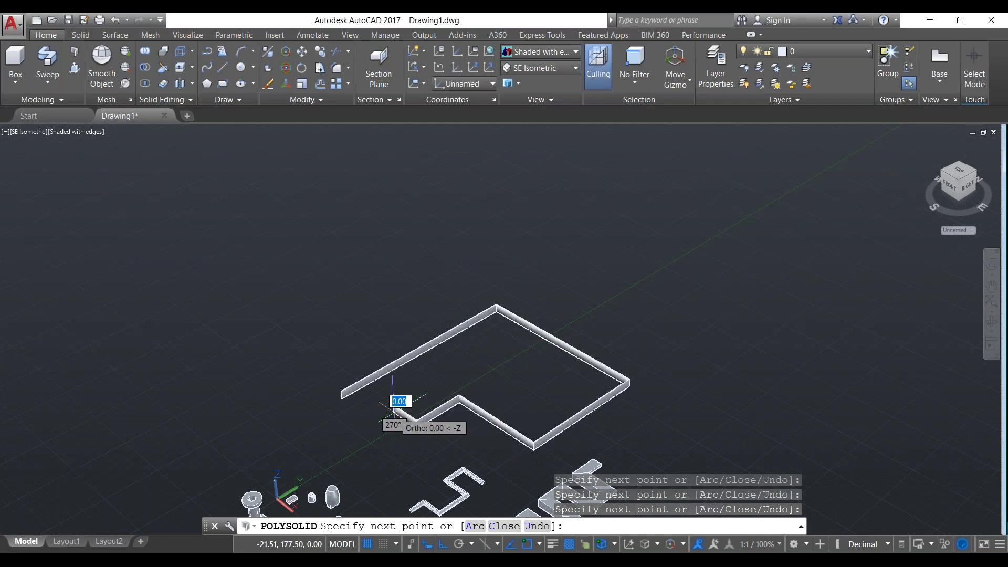
{"action": "key", "text": "Return"}
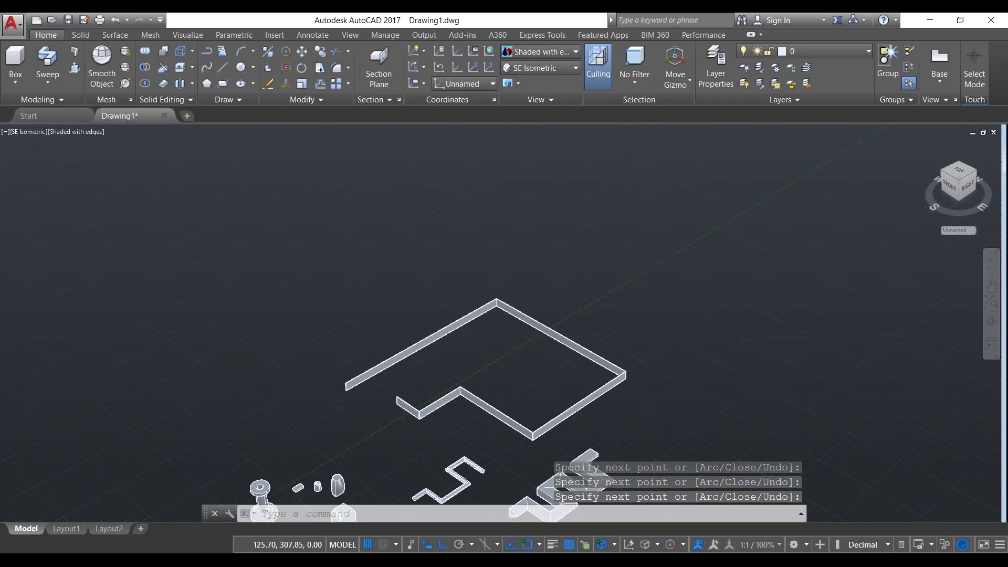
Select the polysolid wall and examine its segments and corners up close
{"action": "scroll", "coordinate": [500, 320], "scroll_direction": "up", "scroll_amount": 2}
{"action": "scroll", "coordinate": [500, 324], "scroll_direction": "up", "scroll_amount": 3}
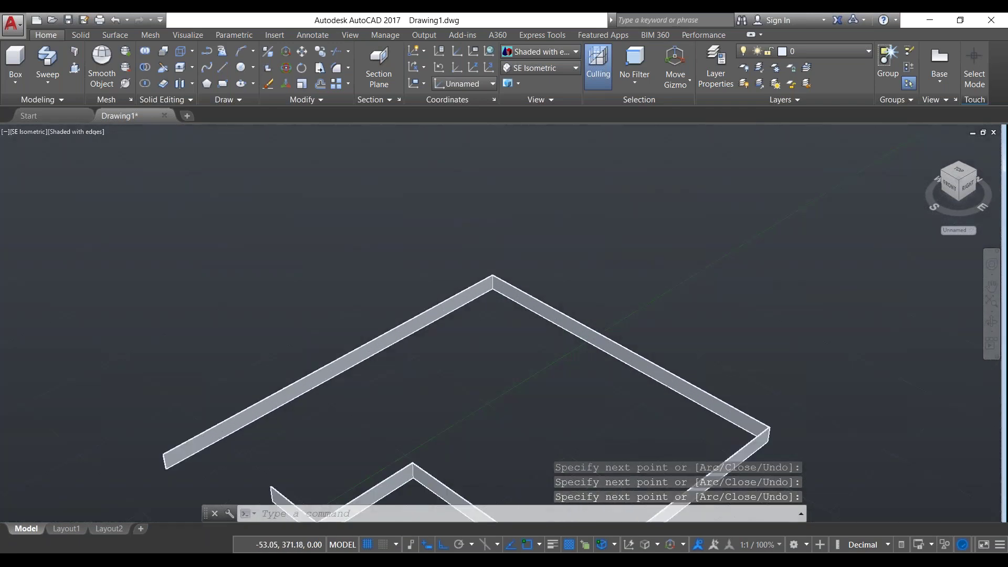
{"action": "scroll", "coordinate": [500, 322], "scroll_direction": "up", "scroll_amount": 3}
{"action": "left_click", "coordinate": [497, 256]}
{"action": "scroll", "coordinate": [500, 321], "scroll_direction": "down", "scroll_amount": 5}
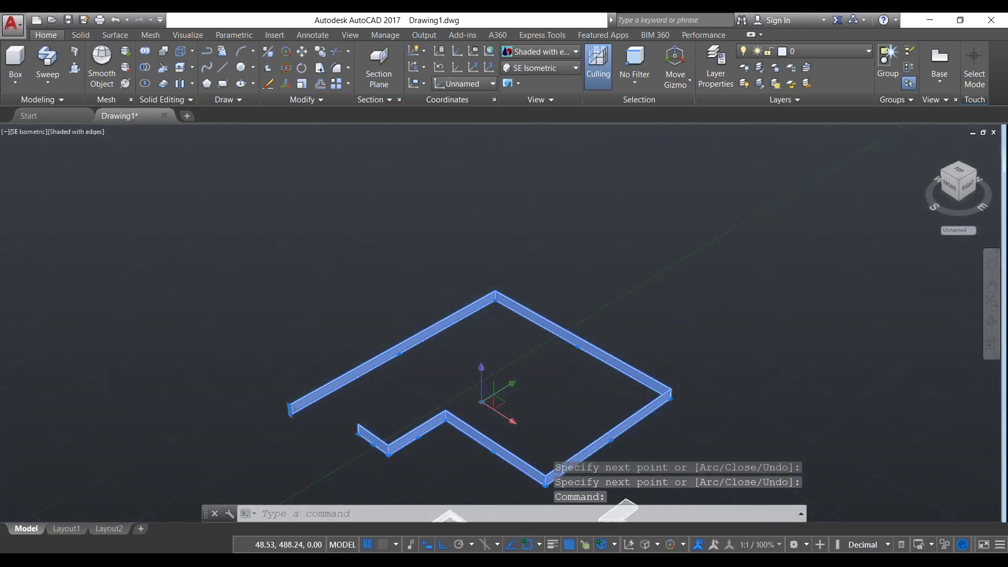
{"action": "scroll", "coordinate": [501, 321], "scroll_direction": "down", "scroll_amount": 1}
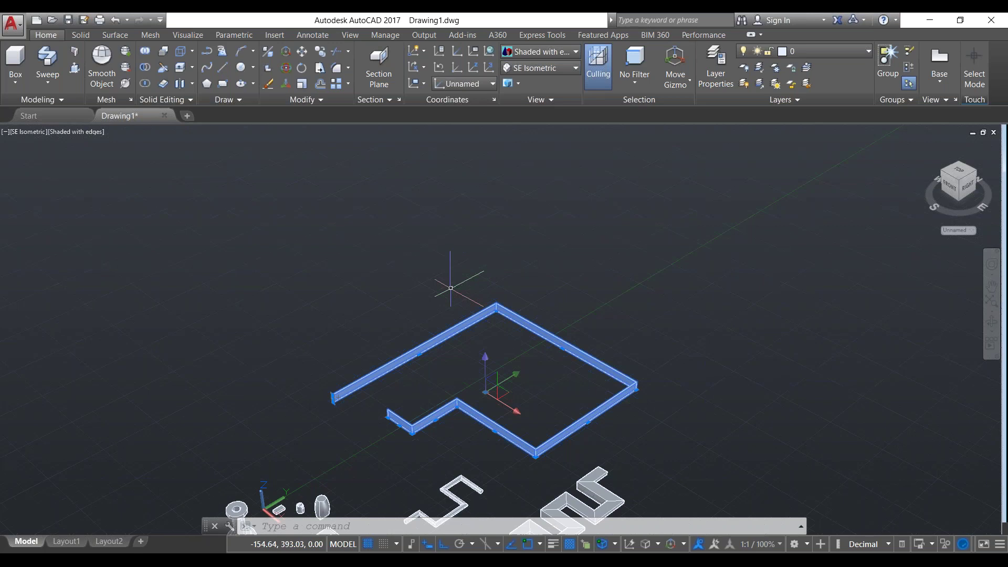
{"action": "key", "text": "Escape"}
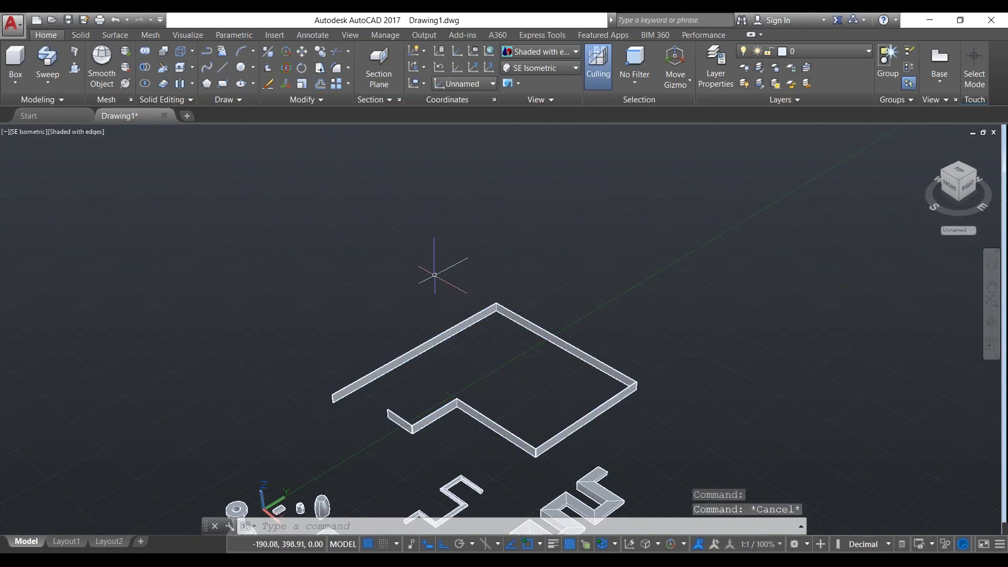
Draw a single line 10 units long in the empty area away from the existing solids
{"action": "scroll", "coordinate": [435, 275], "scroll_direction": "down", "scroll_amount": 5}
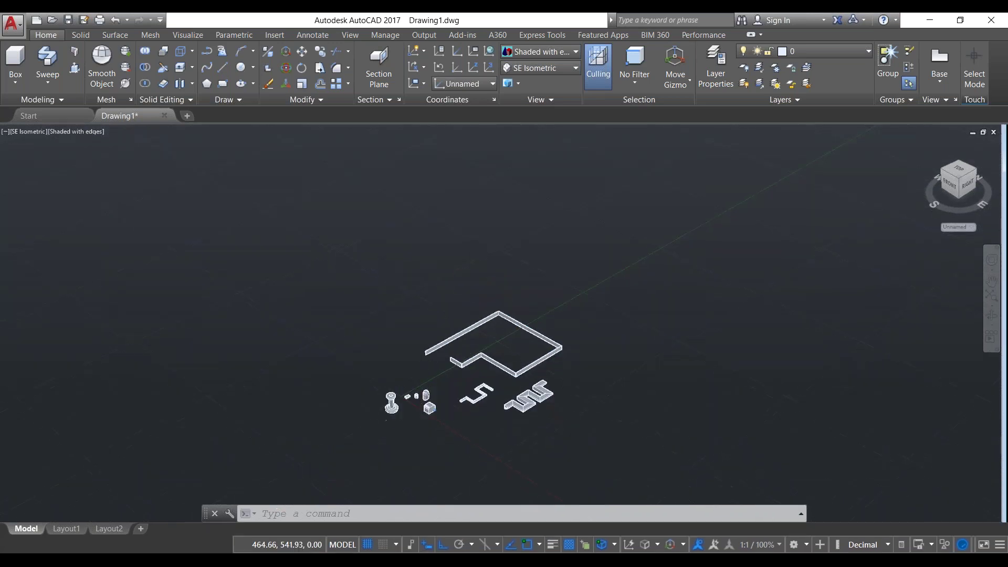
{"action": "scroll", "coordinate": [501, 325], "scroll_direction": "up", "scroll_amount": 2}
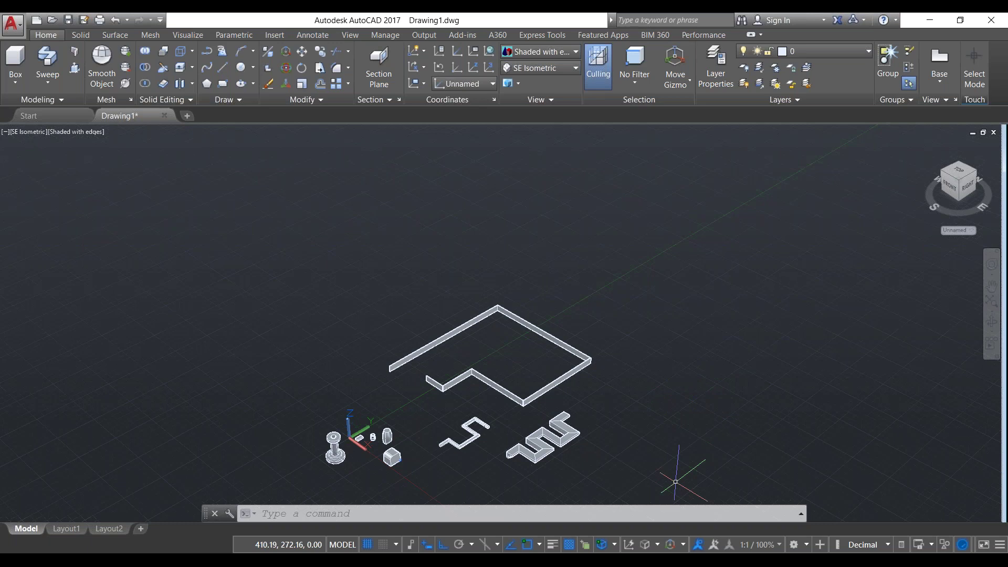
{"action": "scroll", "coordinate": [676, 481], "scroll_direction": "up", "scroll_amount": 2}
{"action": "middle_click_drag", "start_coordinate": [703, 454], "coordinate": [331, 329]}
{"action": "middle_click_drag", "start_coordinate": [736, 338], "coordinate": [664, 420]}
{"action": "key", "text": "Escape"}
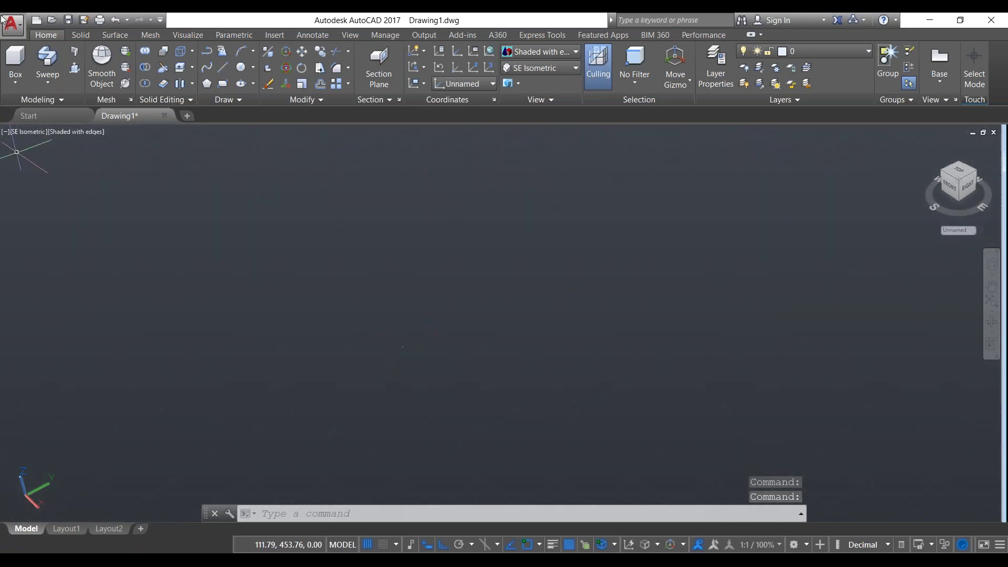
{"action": "left_click", "coordinate": [223, 67]}
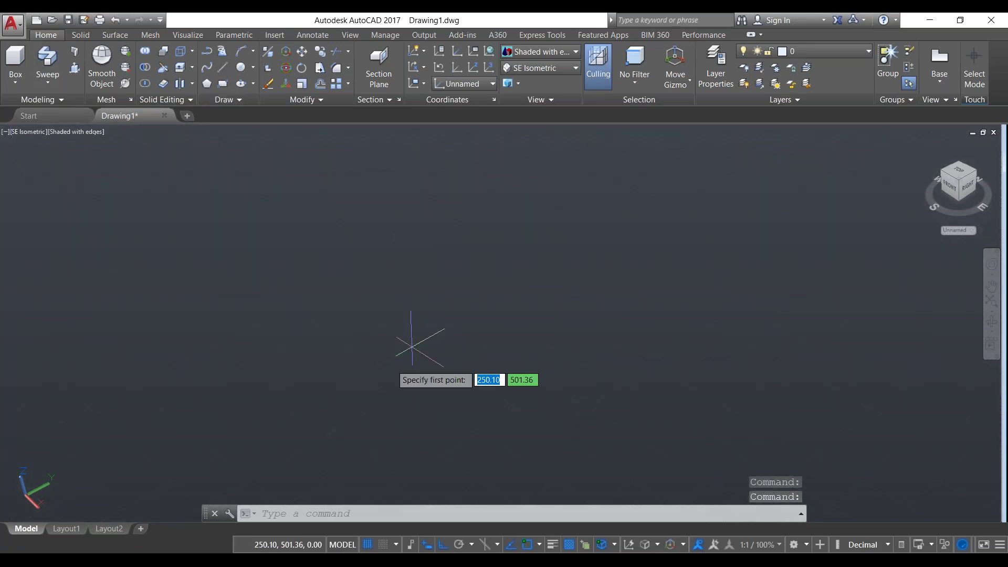
{"action": "left_click", "coordinate": [339, 378]}
{"action": "key", "text": "BackSpace"}
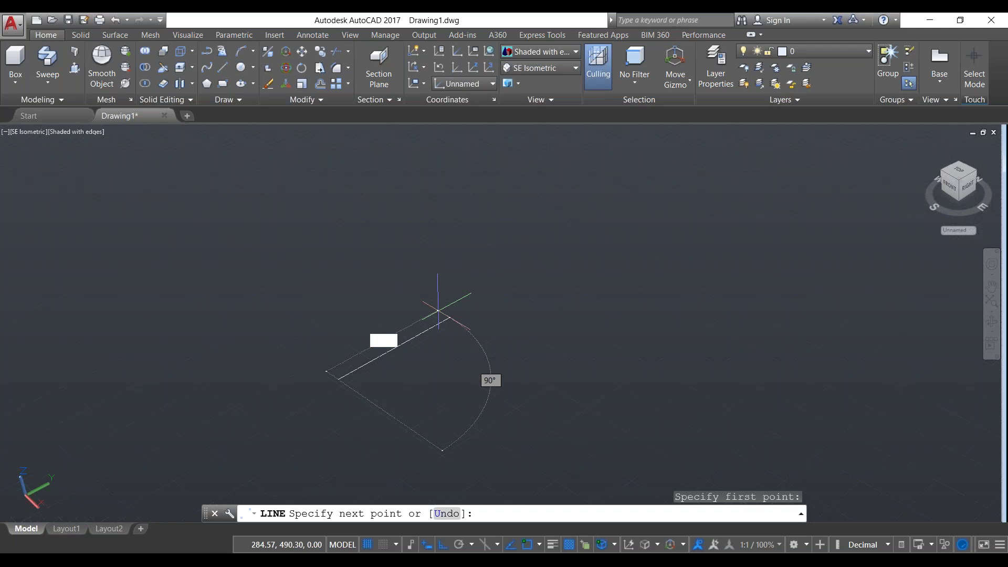
{"action": "type", "text": "10"}
{"action": "key", "text": "Return"}
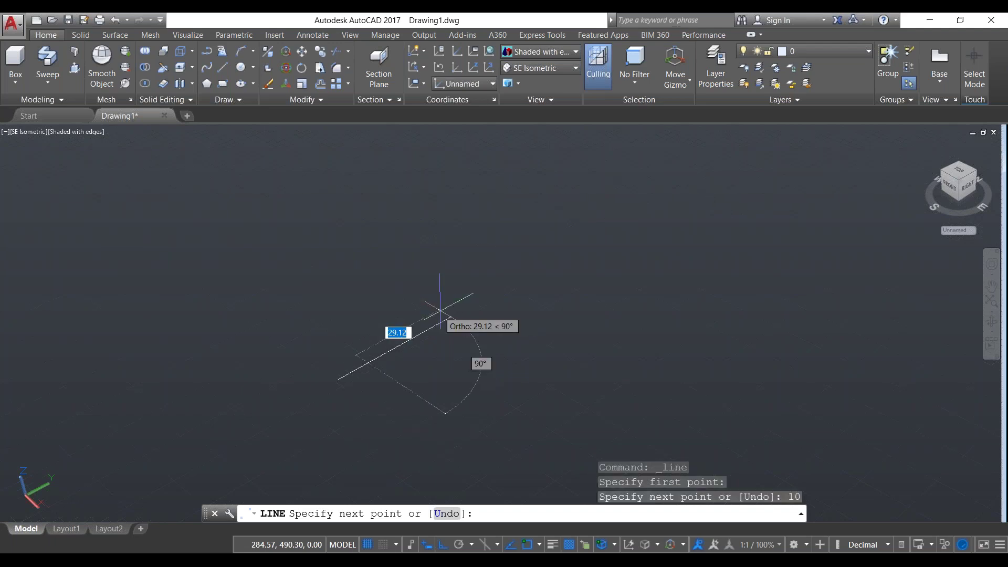
{"action": "key", "text": "Escape"}
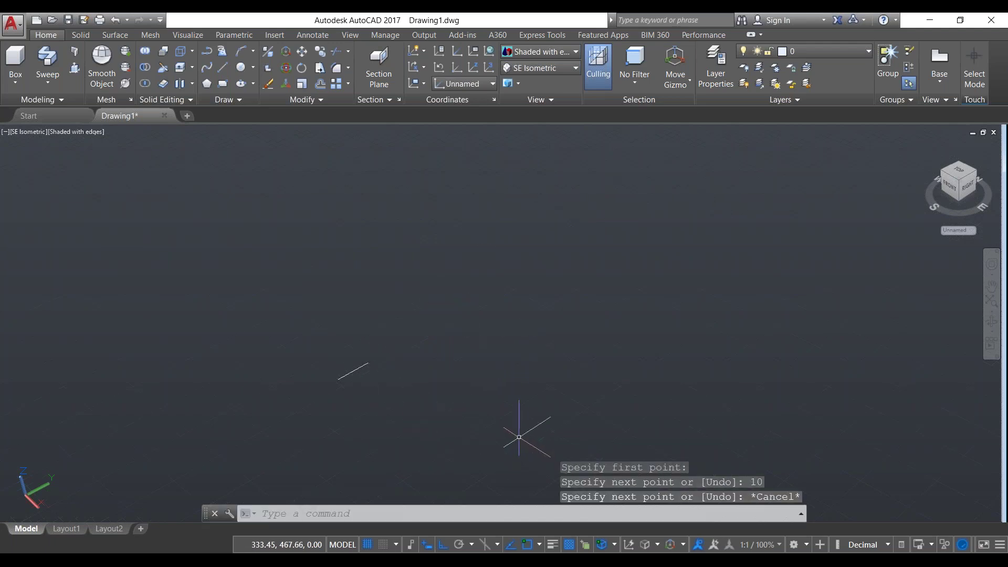
Delete the short 10-unit line
{"action": "left_click", "coordinate": [438, 385]}
{"action": "left_click", "coordinate": [349, 341]}
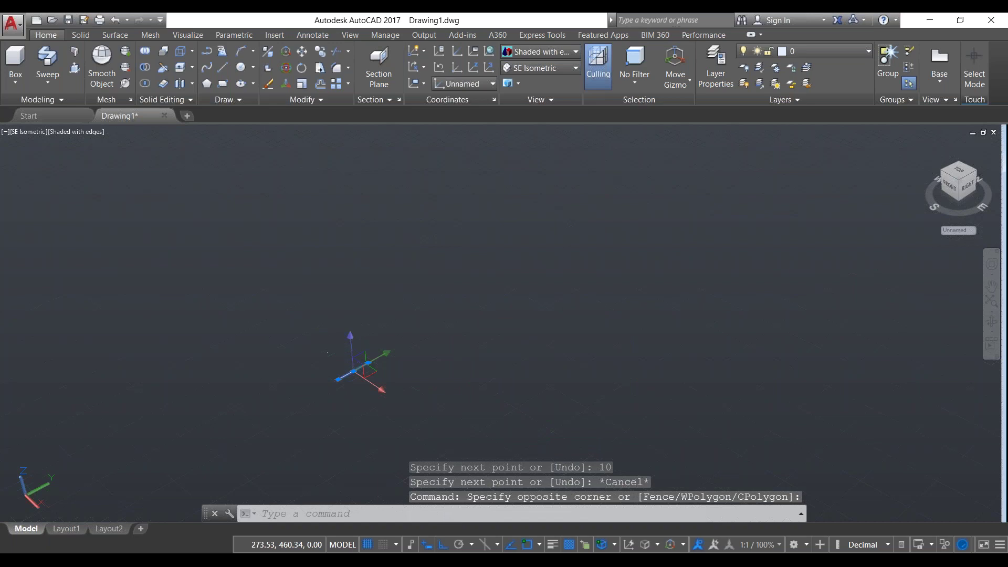
{"action": "key", "text": "Delete"}
Move the small flat box beside the origin to the empty area beyond the flanged column
{"action": "scroll", "coordinate": [775, 321], "scroll_direction": "down", "scroll_amount": 5}
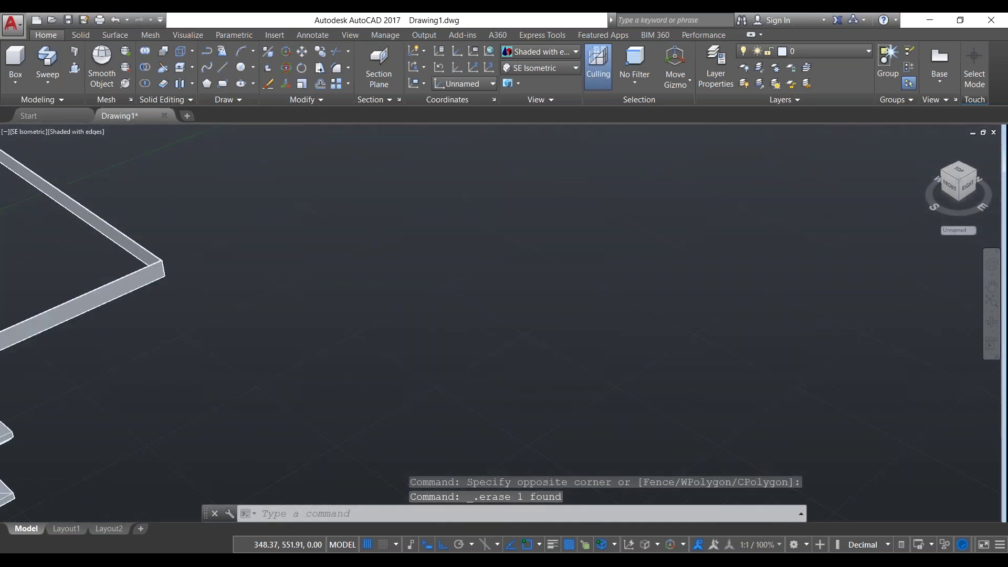
{"action": "scroll", "coordinate": [497, 323], "scroll_direction": "up", "scroll_amount": 1}
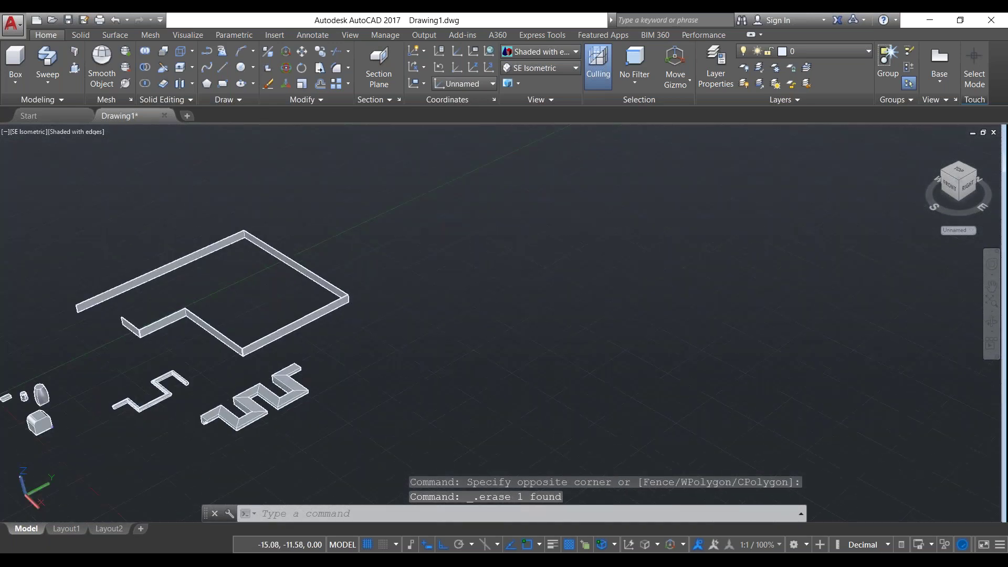
{"action": "scroll", "coordinate": [421, 315], "scroll_direction": "up", "scroll_amount": 1}
{"action": "middle_click_drag", "start_coordinate": [421, 315], "coordinate": [825, 289]}
{"action": "scroll", "coordinate": [525, 447], "scroll_direction": "up", "scroll_amount": 1}
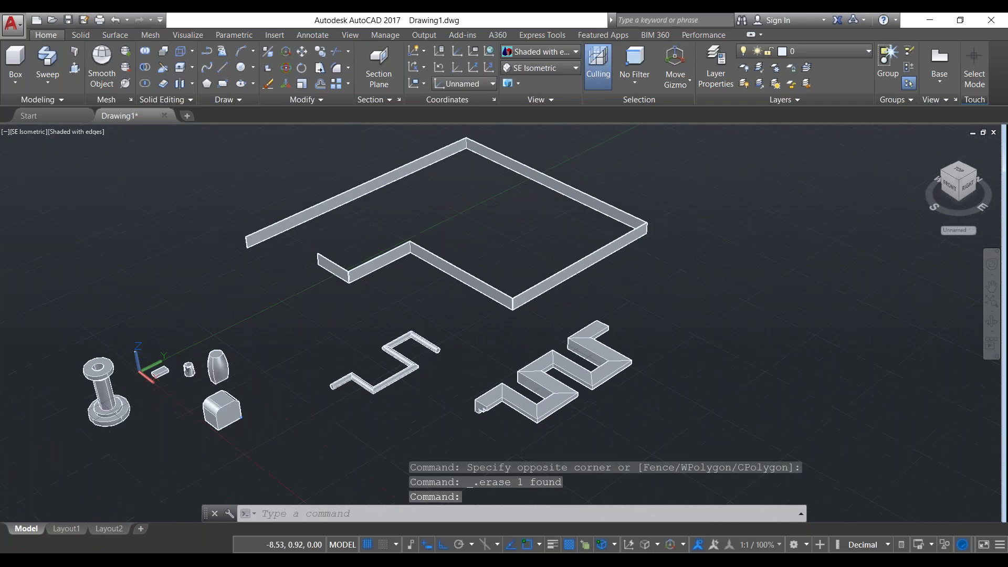
{"action": "scroll", "coordinate": [401, 319], "scroll_direction": "up", "scroll_amount": 1}
{"action": "middle_click_drag", "start_coordinate": [401, 320], "coordinate": [641, 336]}
{"action": "scroll", "coordinate": [436, 343], "scroll_direction": "up", "scroll_amount": 1}
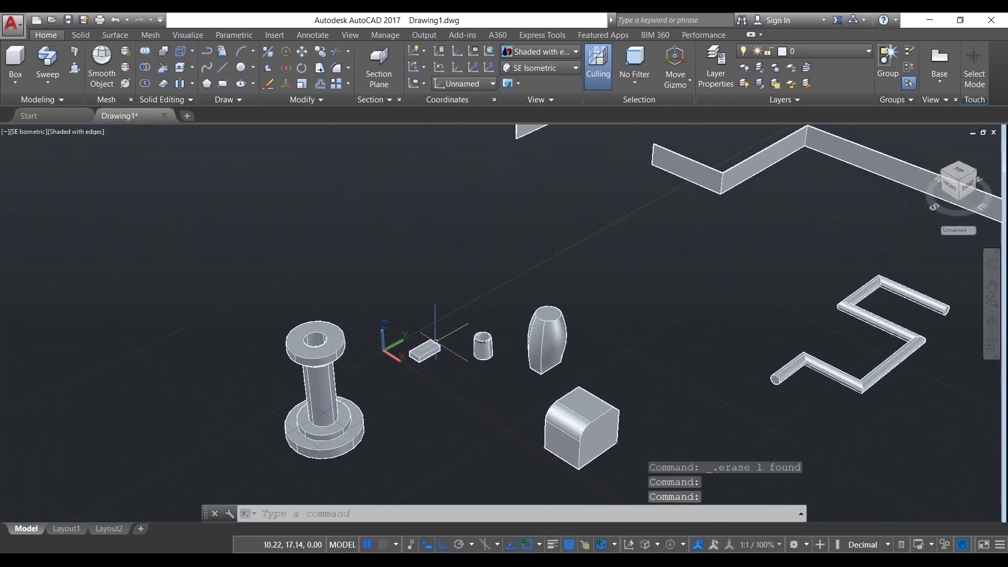
{"action": "scroll", "coordinate": [436, 343], "scroll_direction": "up", "scroll_amount": 1}
{"action": "scroll", "coordinate": [420, 367], "scroll_direction": "up", "scroll_amount": 1}
{"action": "left_click", "coordinate": [414, 414]}
{"action": "left_click", "coordinate": [351, 346]}
{"action": "type", "text": "m"}
{"action": "key", "text": "Return"}
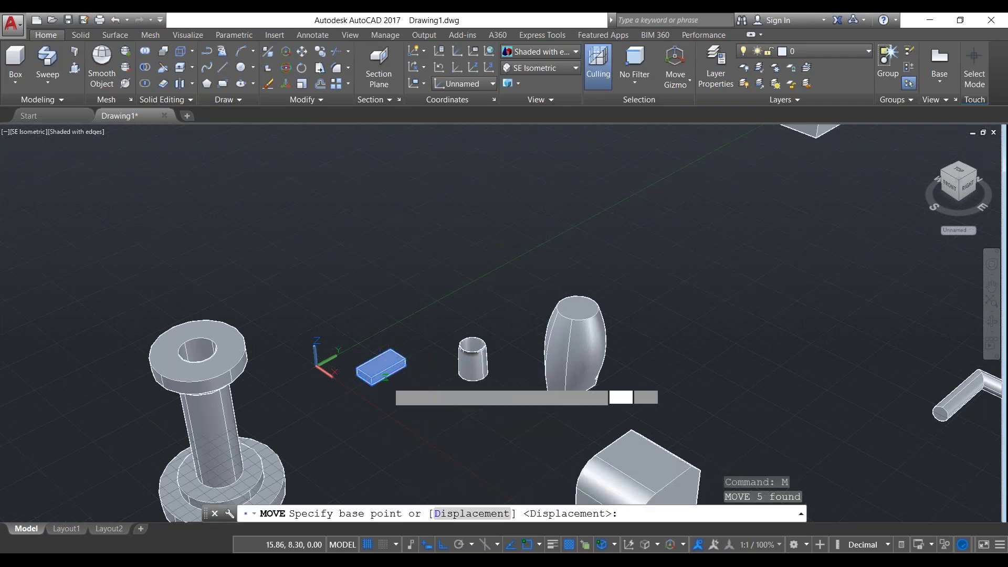
{"action": "left_click", "coordinate": [389, 366]}
{"action": "scroll", "coordinate": [337, 291], "scroll_direction": "down", "scroll_amount": 4}
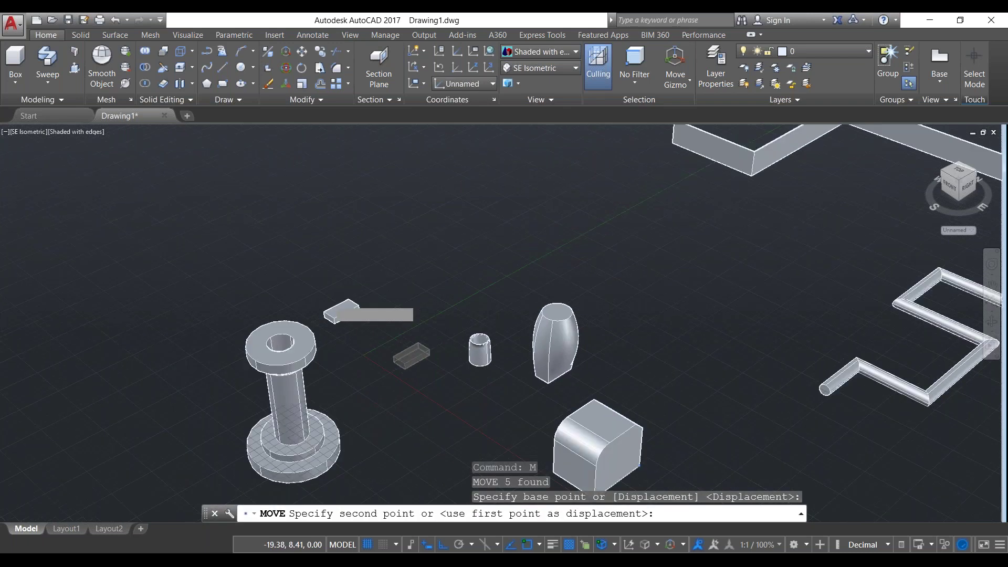
{"action": "key", "text": "Escape"}
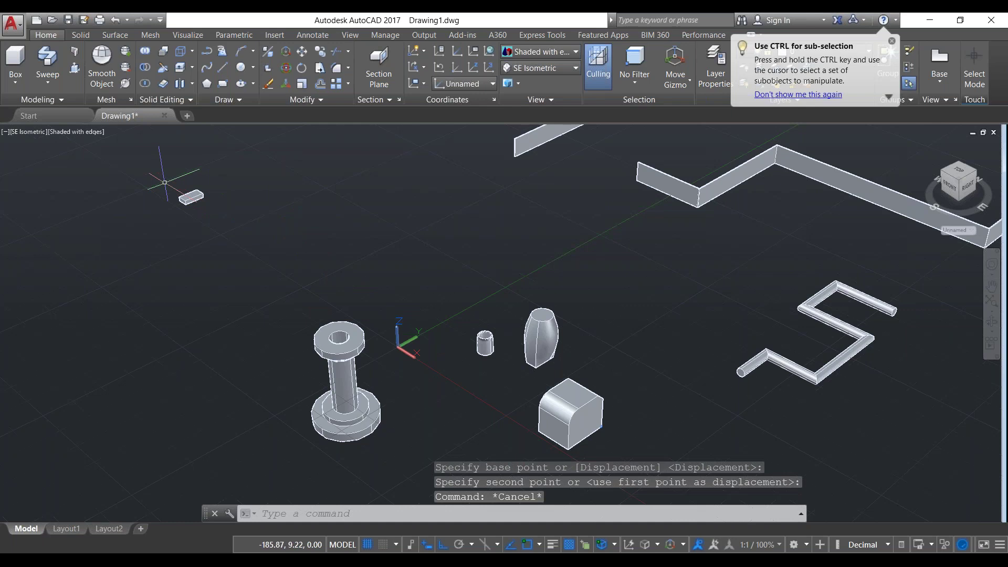
{"action": "type", "text": "w"}
{"action": "key", "text": "Return"}
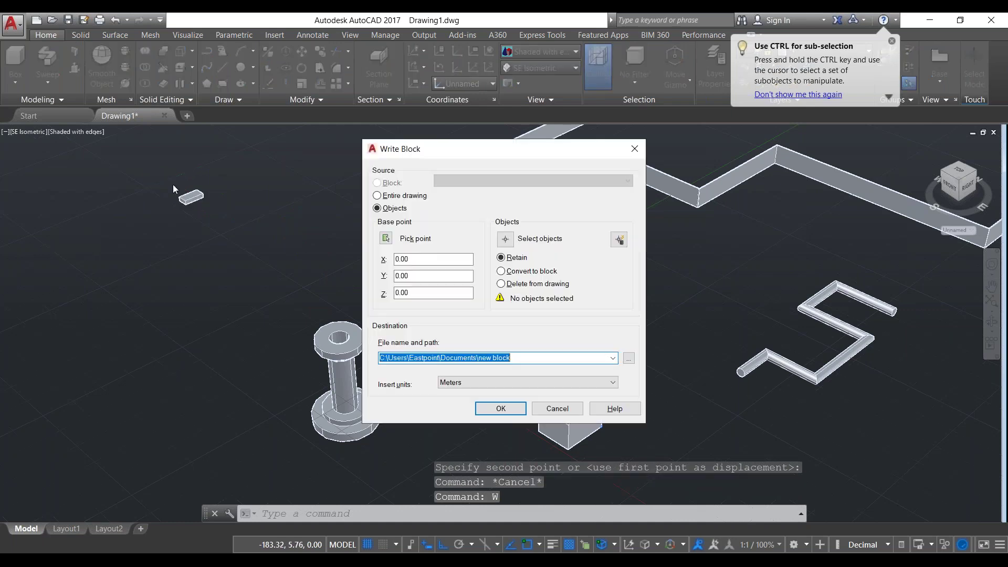
{"action": "key", "text": "Escape"}
Zoom to a window around the small flat box, inspect it and restore the SE Isometric view
{"action": "type", "text": "z"}
{"action": "key", "text": "Return"}
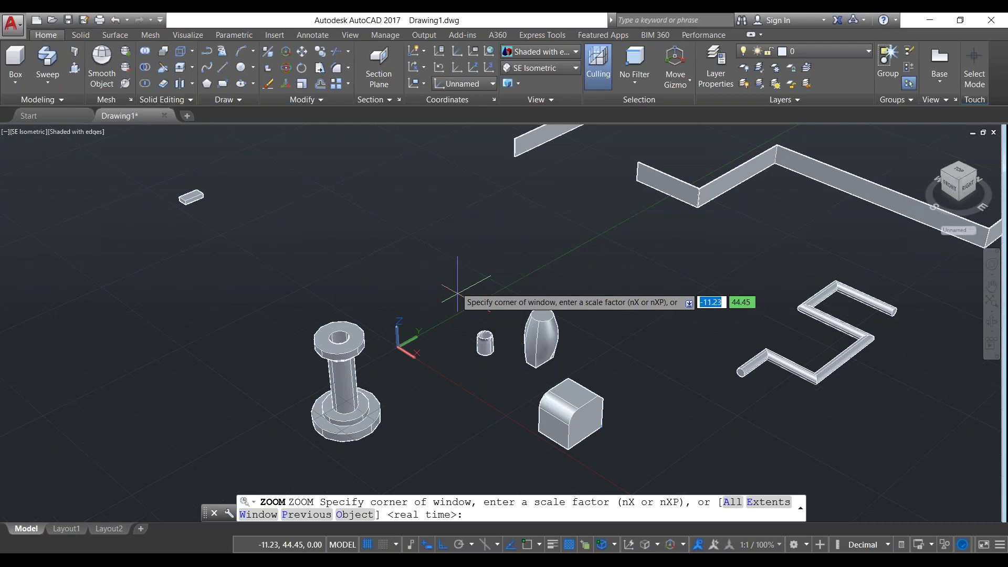
{"action": "left_click", "coordinate": [151, 156]}
{"action": "left_click", "coordinate": [218, 220]}
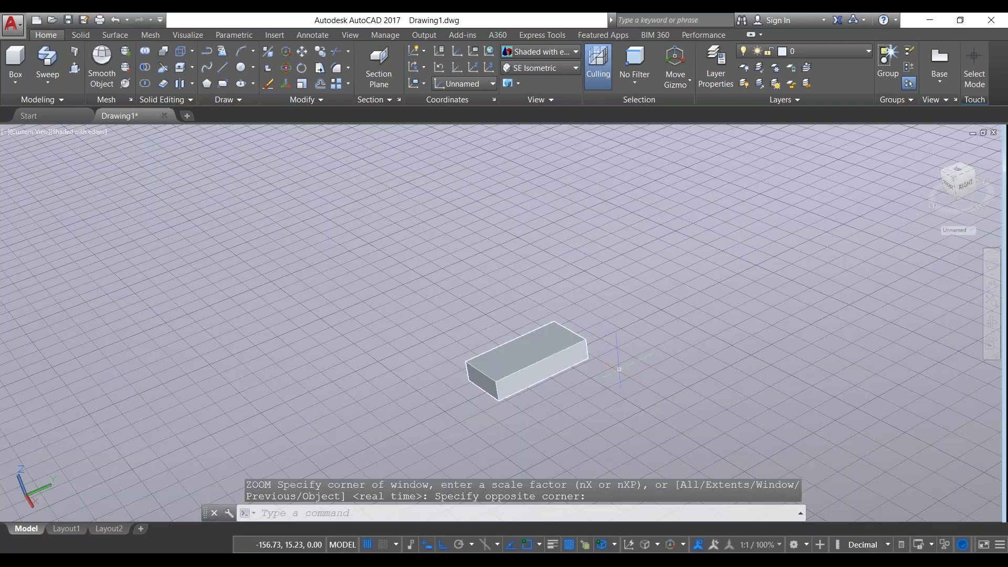
{"action": "scroll", "coordinate": [619, 369], "scroll_direction": "up", "scroll_amount": 5}
{"action": "scroll", "coordinate": [500, 324], "scroll_direction": "down", "scroll_amount": 10}
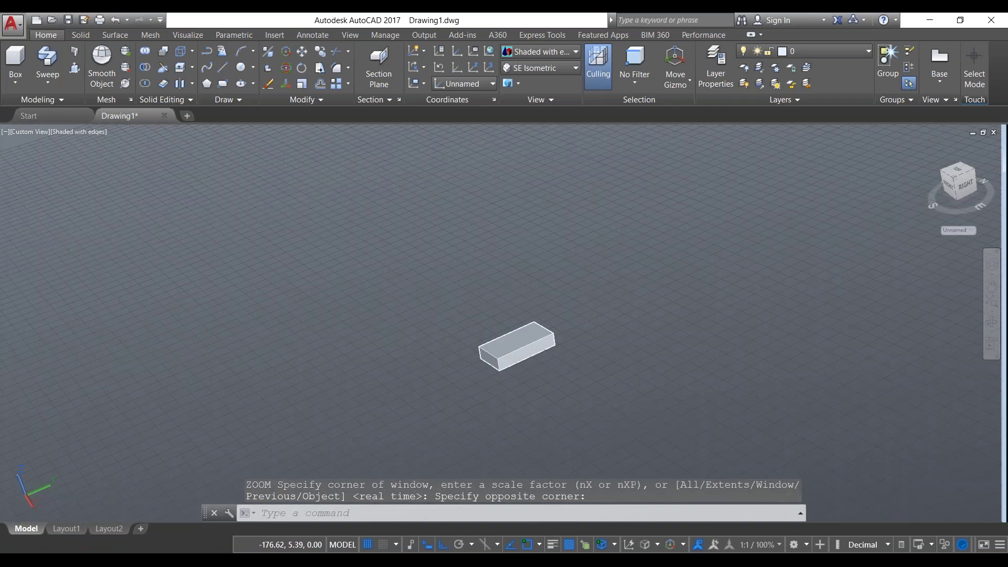
{"action": "scroll", "coordinate": [484, 338], "scroll_direction": "up", "scroll_amount": 10}
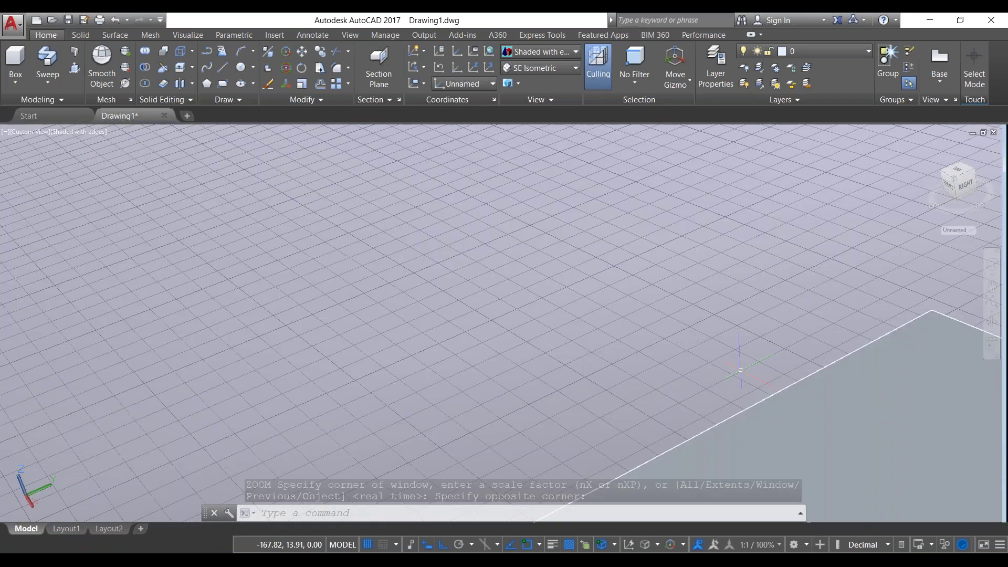
{"action": "scroll", "coordinate": [740, 370], "scroll_direction": "down", "scroll_amount": 10}
{"action": "left_click", "coordinate": [541, 67]}
{"action": "key", "text": "Escape"}
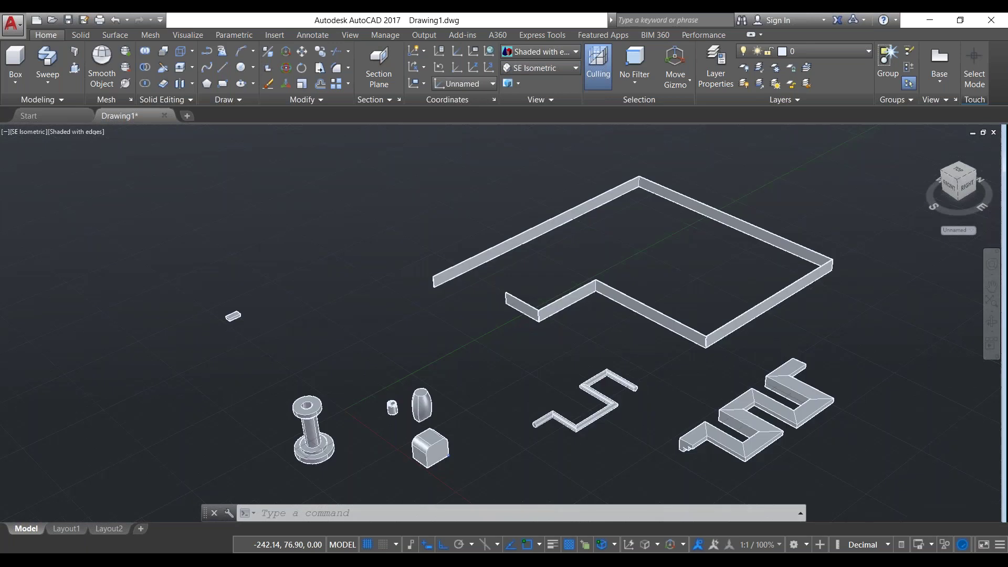
Examine the faces and edges of the small flat box up close
{"action": "scroll", "coordinate": [346, 270], "scroll_direction": "up", "scroll_amount": 5}
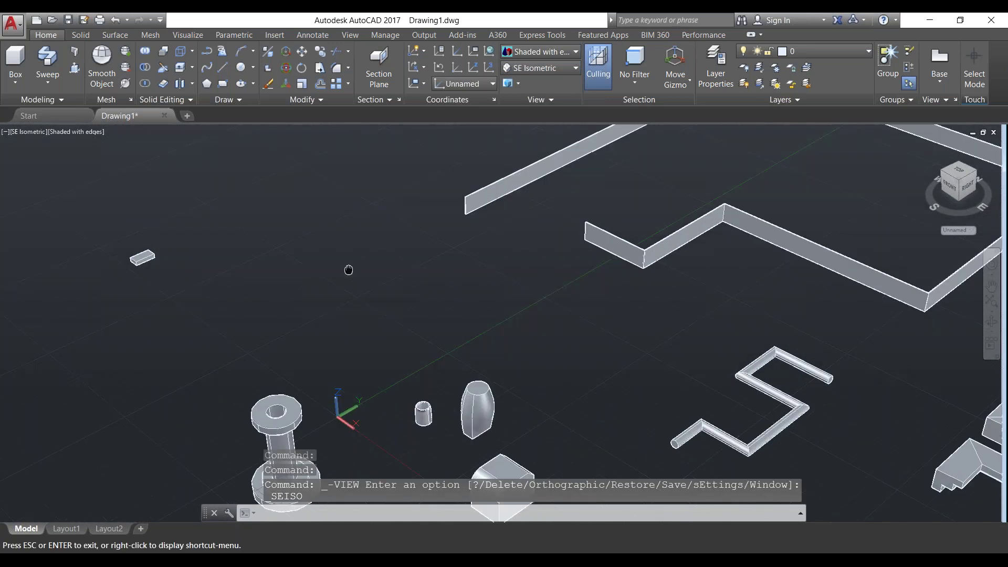
{"action": "scroll", "coordinate": [504, 326], "scroll_direction": "up", "scroll_amount": 1}
{"action": "scroll", "coordinate": [488, 331], "scroll_direction": "up", "scroll_amount": 2}
{"action": "middle_click_drag", "start_coordinate": [285, 277], "coordinate": [282, 324]}
{"action": "key", "text": "Escape"}
{"action": "scroll", "coordinate": [504, 248], "scroll_direction": "up", "scroll_amount": 3}
{"action": "scroll", "coordinate": [515, 246], "scroll_direction": "down", "scroll_amount": 3}
{"action": "scroll", "coordinate": [515, 246], "scroll_direction": "up", "scroll_amount": 2}
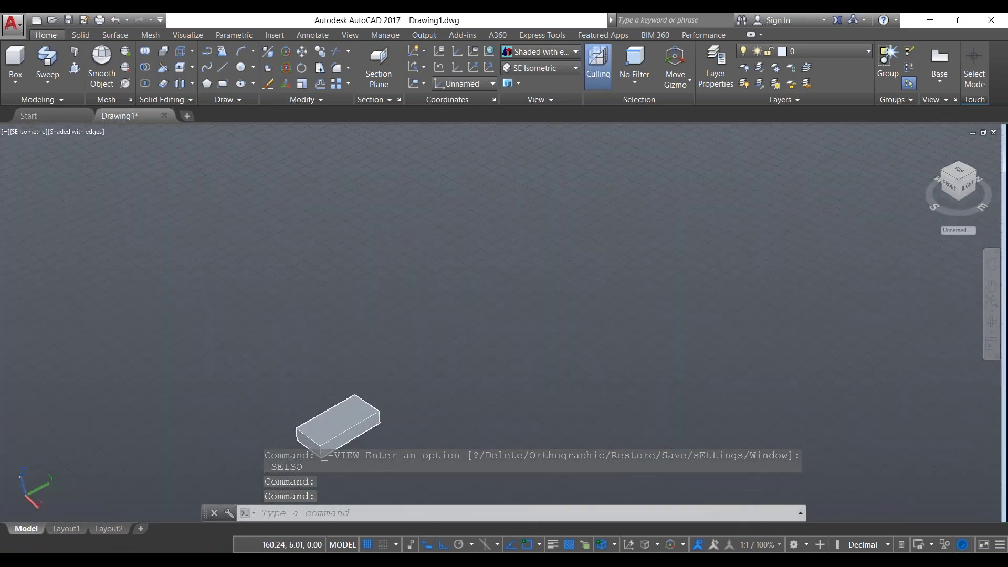
{"action": "scroll", "coordinate": [518, 250], "scroll_direction": "up", "scroll_amount": 2}
{"action": "middle_click_drag", "start_coordinate": [518, 250], "coordinate": [413, 306]}
{"action": "key", "text": "Escape"}
{"action": "scroll", "coordinate": [517, 299], "scroll_direction": "up", "scroll_amount": 3}
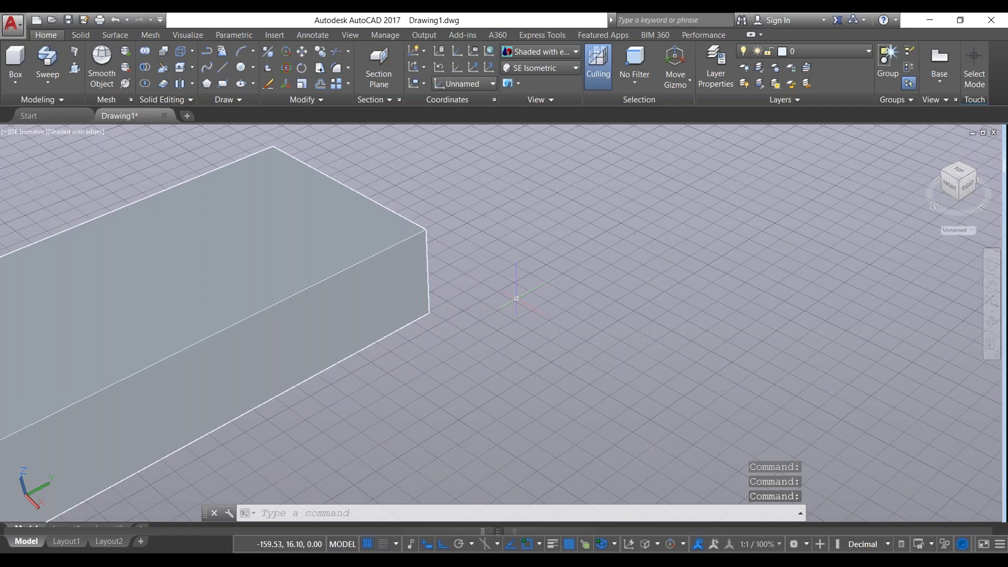
{"action": "scroll", "coordinate": [504, 315], "scroll_direction": "down", "scroll_amount": 3}
{"action": "scroll", "coordinate": [504, 315], "scroll_direction": "down", "scroll_amount": 2}
{"action": "left_click", "coordinate": [461, 321]}
{"action": "left_click", "coordinate": [379, 257]}
{"action": "key", "text": "Escape"}
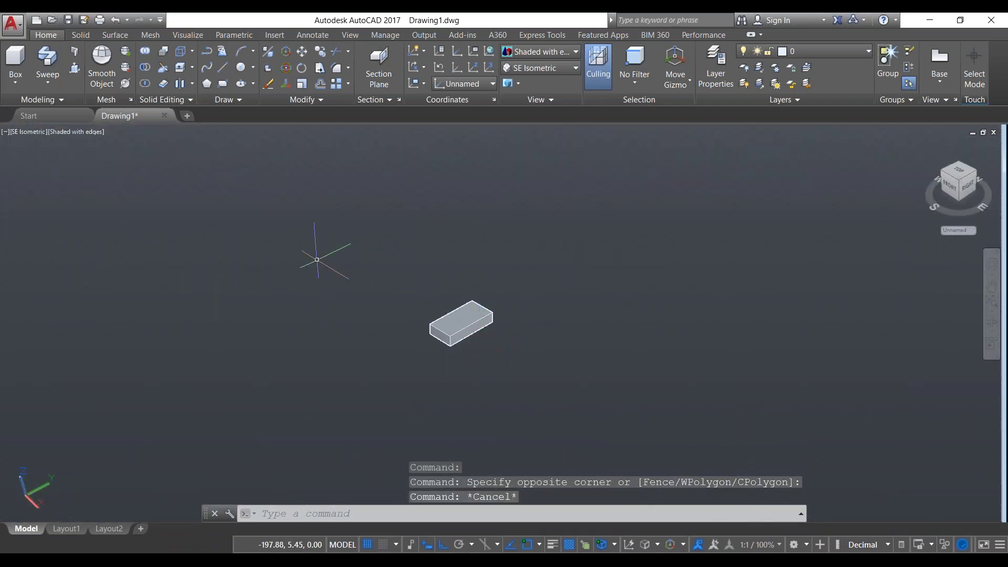
{"action": "scroll", "coordinate": [492, 320], "scroll_direction": "down", "scroll_amount": 2}
{"action": "left_click", "coordinate": [484, 320]}
{"action": "type", "text": "m"}
{"action": "key", "text": "Return"}
{"action": "left_click", "coordinate": [557, 366]}
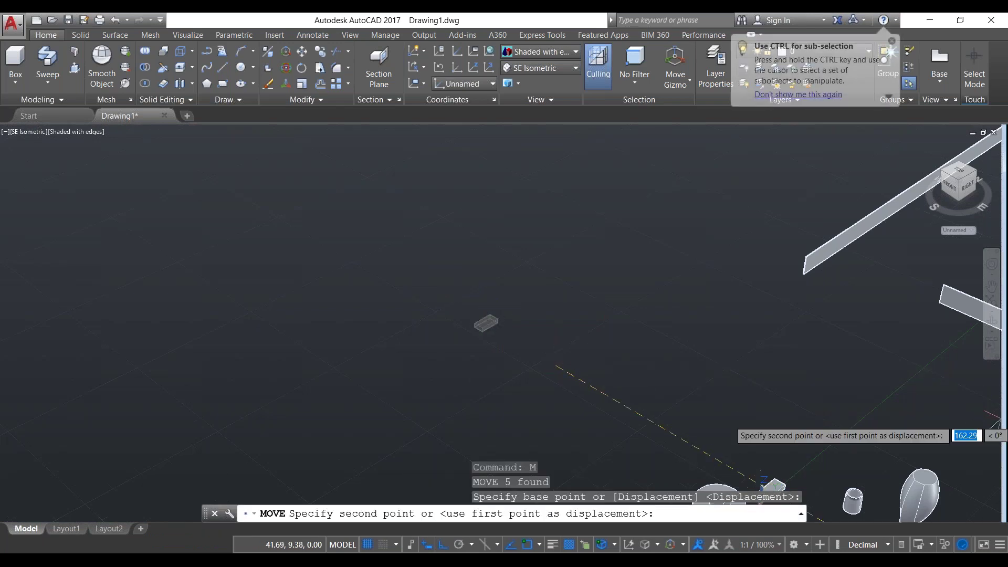
{"action": "key", "text": "Escape"}
Delete the small flat box from the empty area
{"action": "left_click", "coordinate": [567, 360]}
{"action": "left_click", "coordinate": [362, 251]}
{"action": "key", "text": "Delete"}
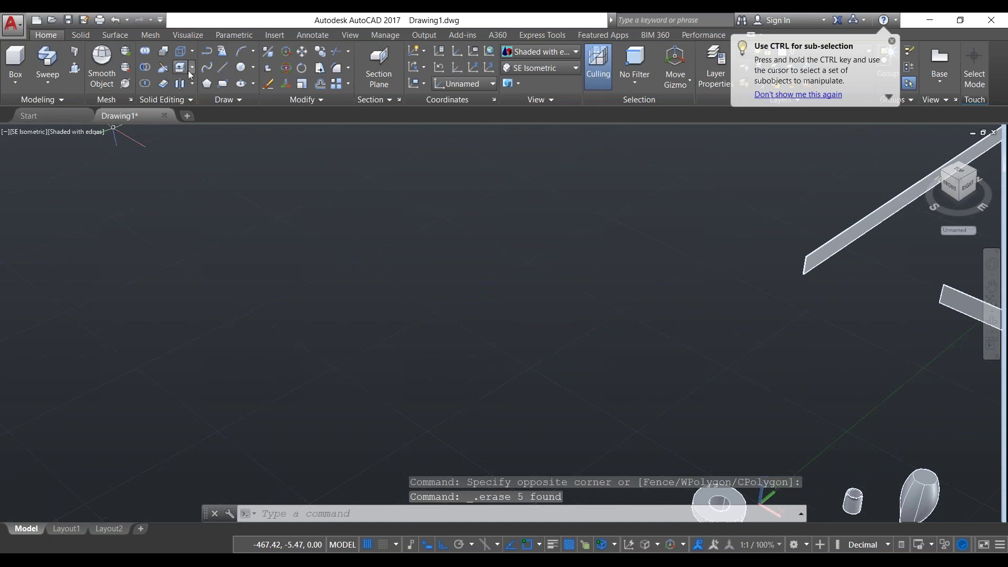
Draw a closed 100 by 80 rectangle from connected lines in the cleared empty area
{"action": "type", "text": "l"}
{"action": "key", "text": "Return"}
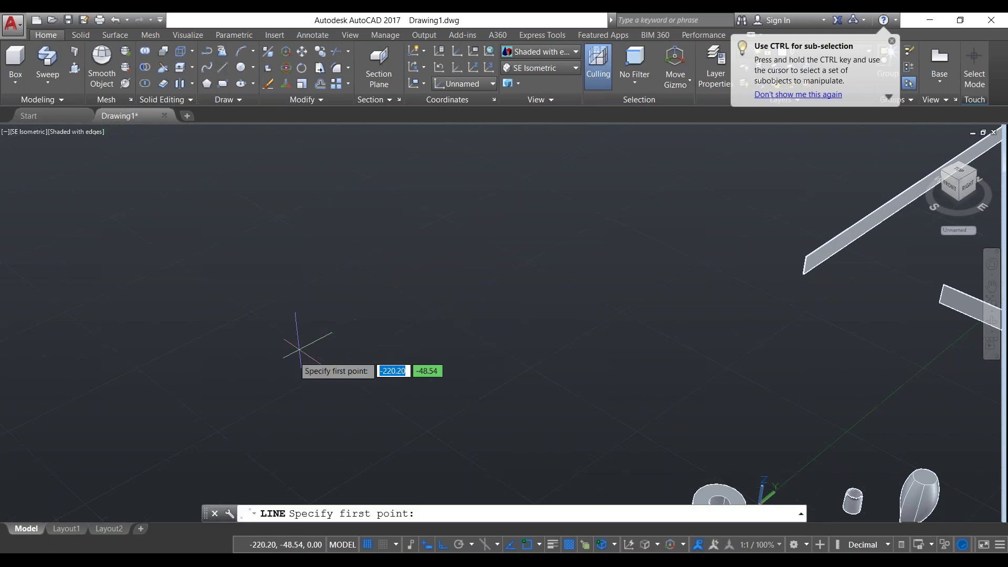
{"action": "left_click", "coordinate": [274, 362]}
{"action": "type", "text": "100"}
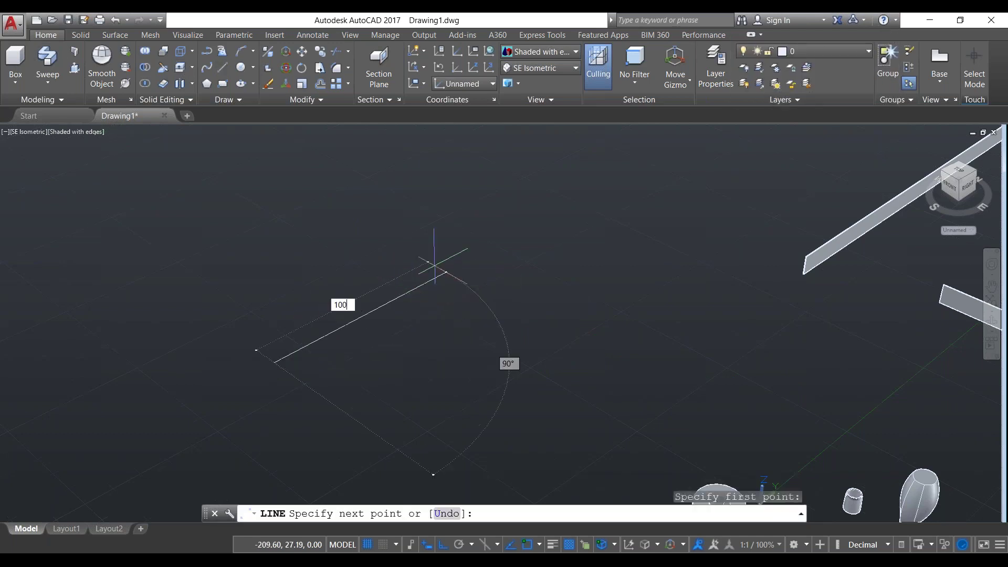
{"action": "key", "text": "Return"}
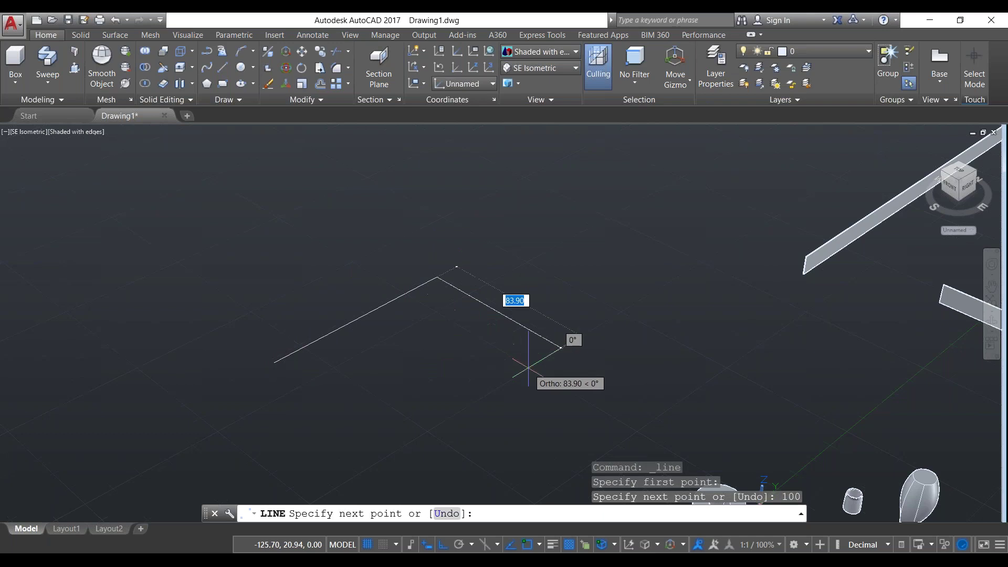
{"action": "type", "text": "80"}
{"action": "key", "text": "Return"}
{"action": "type", "text": "10"}
{"action": "key", "text": "Return"}
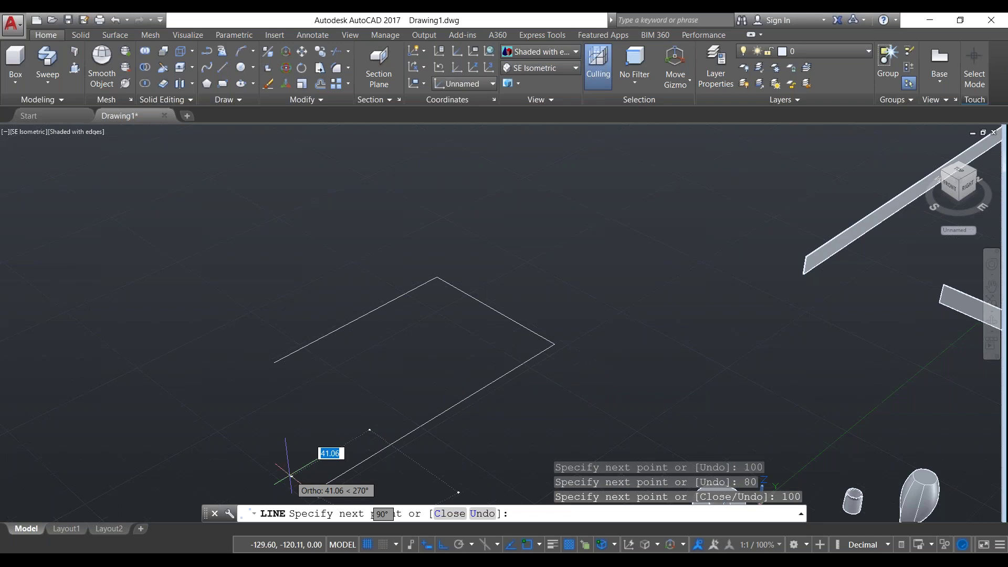
{"action": "left_click", "coordinate": [277, 364]}
{"action": "key", "text": "Escape"}
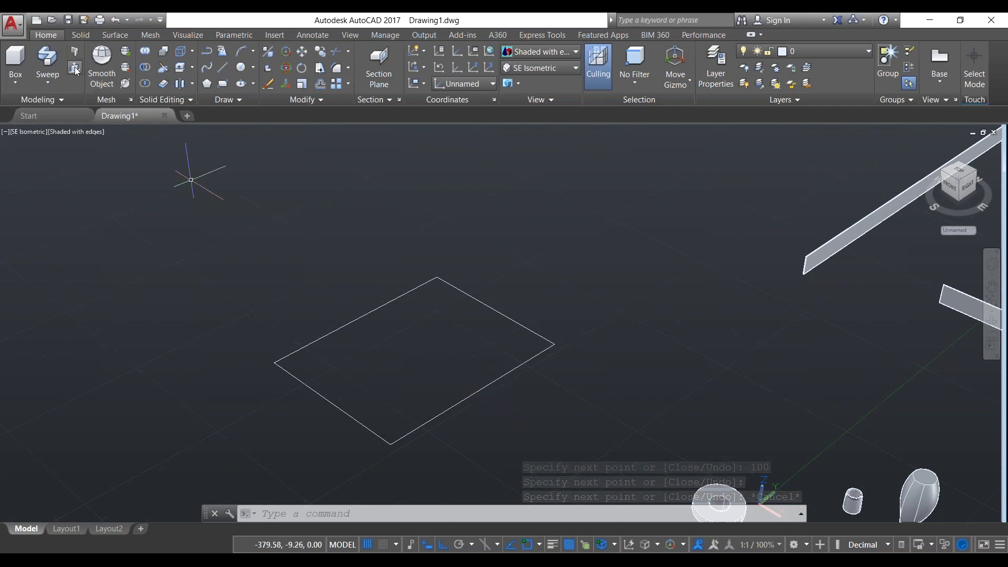
Presspull the area bounded by the line rectangle to a height of 20 and finish the command
{"action": "key", "text": "ctrl+shift+e"}
{"action": "left_click", "coordinate": [437, 340]}
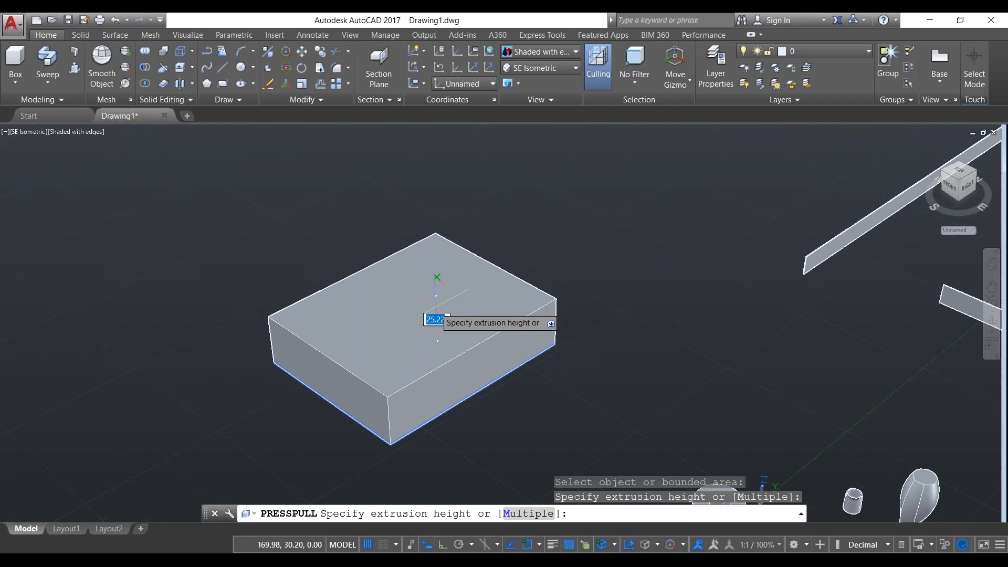
{"action": "type", "text": "20"}
{"action": "key", "text": "Return"}
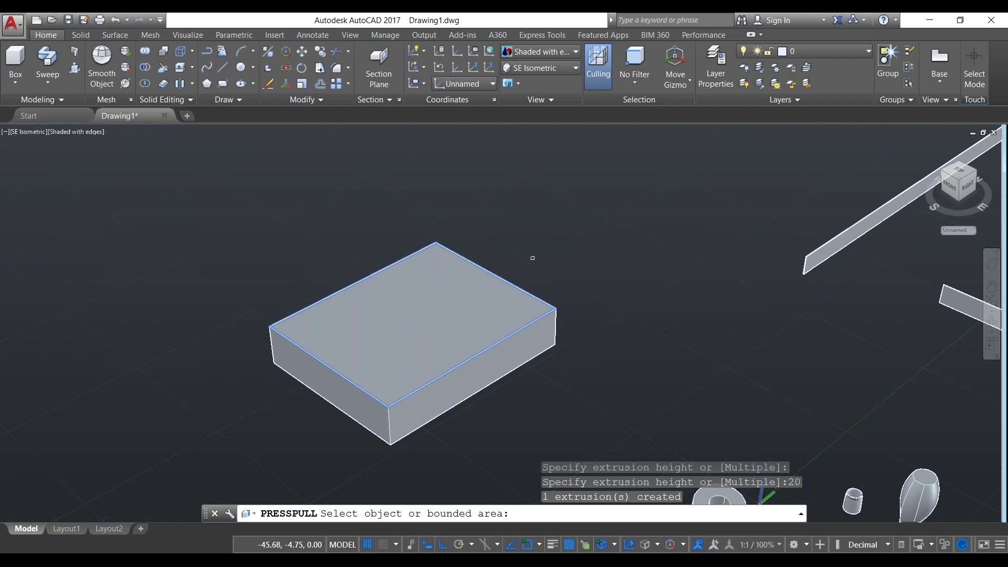
{"action": "key", "text": "Return"}
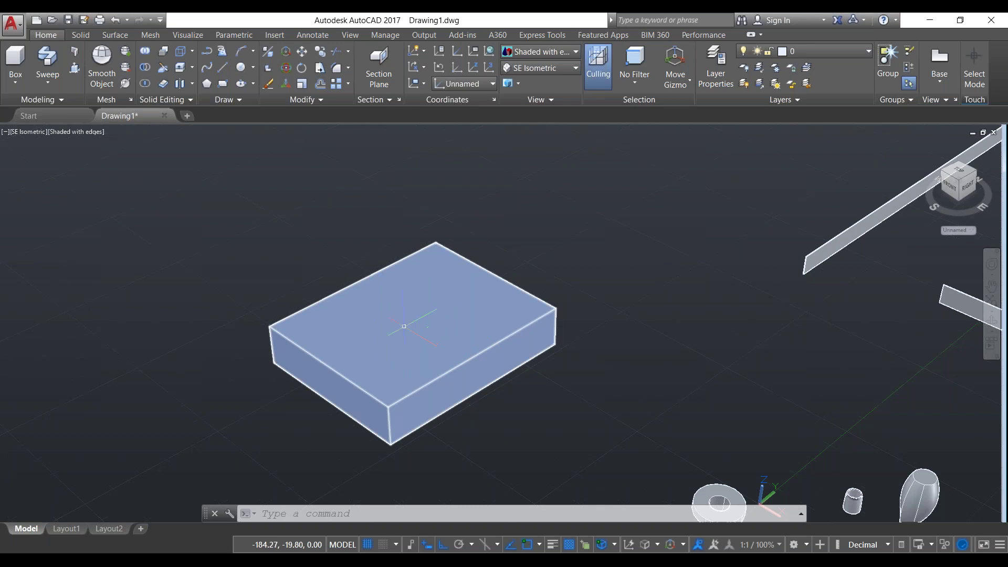
In the Top view, draw a line across the middle of the box's top face, joining the midpoints of its short edges
{"action": "left_click", "coordinate": [540, 68]}
{"action": "left_click", "coordinate": [524, 82]}
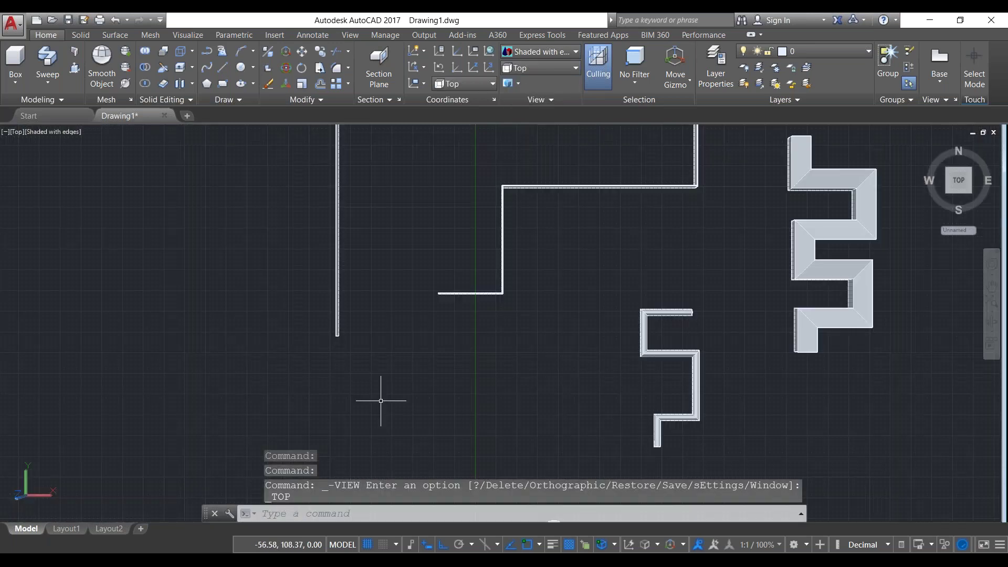
{"action": "scroll", "coordinate": [383, 401], "scroll_direction": "up", "scroll_amount": 3}
{"action": "mouse_move", "coordinate": [326, 473]}
{"action": "middle_mouse_down"}
{"action": "mouse_move", "coordinate": [418, 378]}
{"action": "mouse_move", "coordinate": [462, 303]}
{"action": "middle_mouse_up"}
{"action": "scroll", "coordinate": [405, 417], "scroll_direction": "up", "scroll_amount": 3}
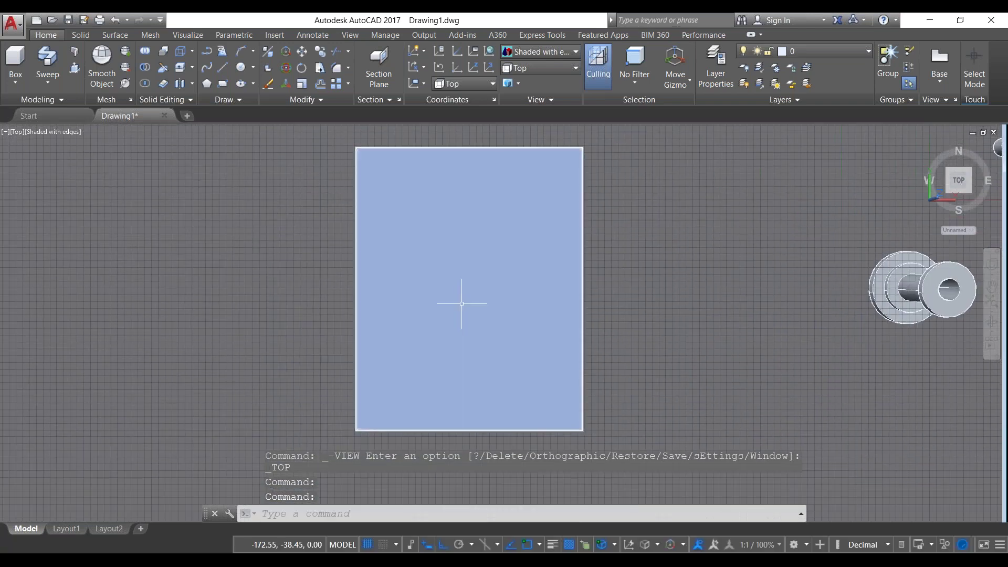
{"action": "left_click", "coordinate": [223, 67]}
{"action": "key", "text": "Escape"}
{"action": "key", "text": "Return"}
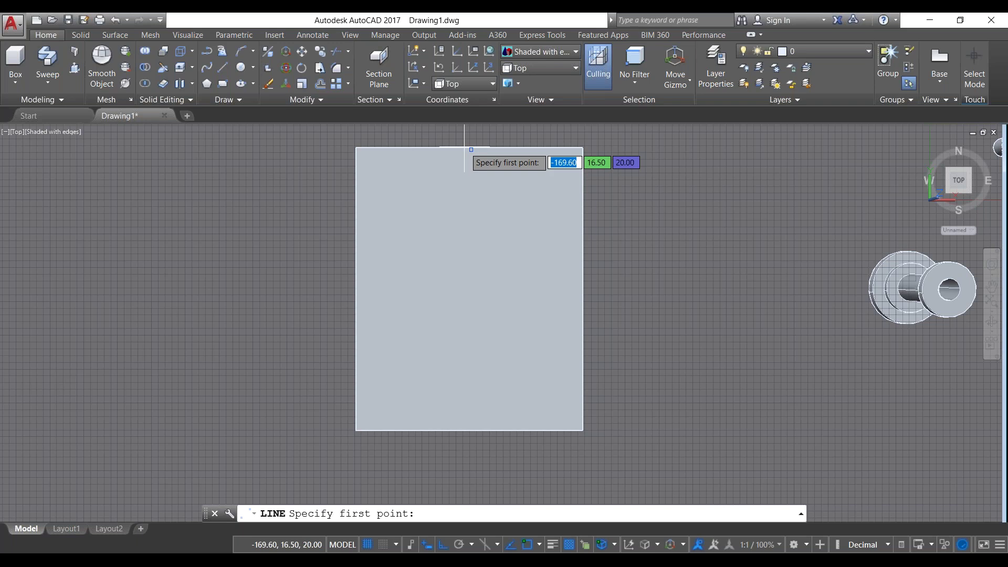
{"action": "left_click", "coordinate": [466, 149]}
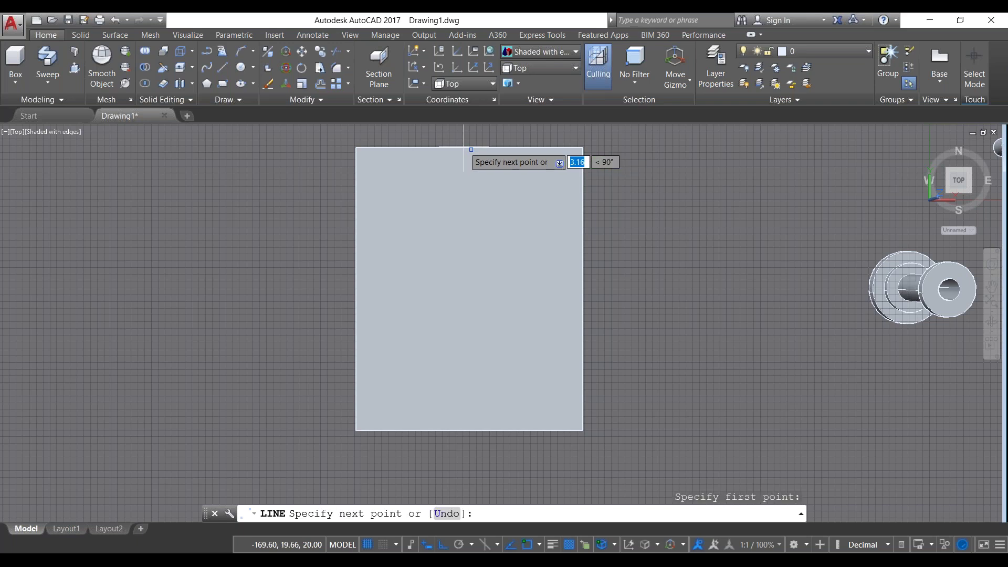
{"action": "left_click", "coordinate": [476, 432]}
{"action": "key", "text": "Escape"}
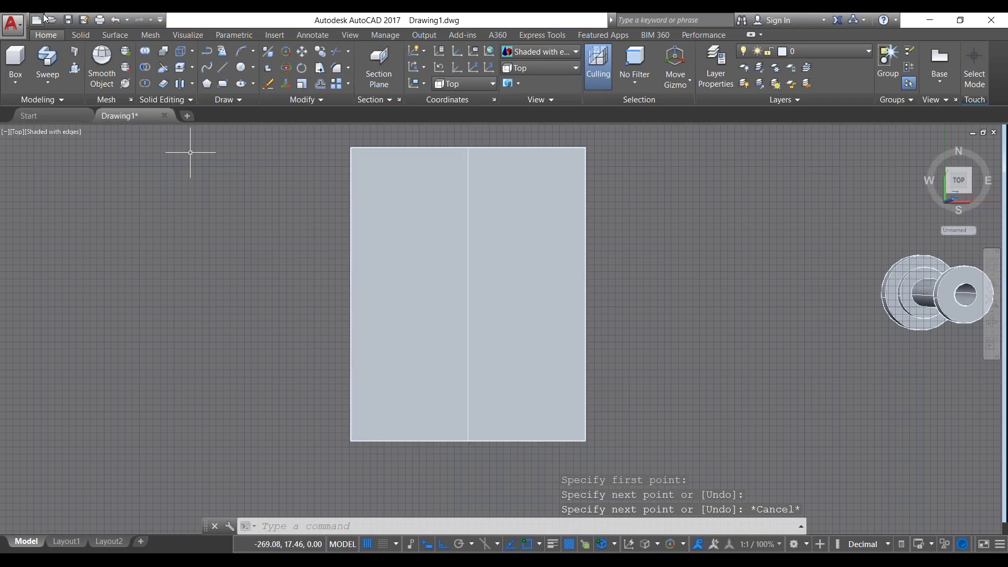
{"action": "left_click", "coordinate": [241, 67]}
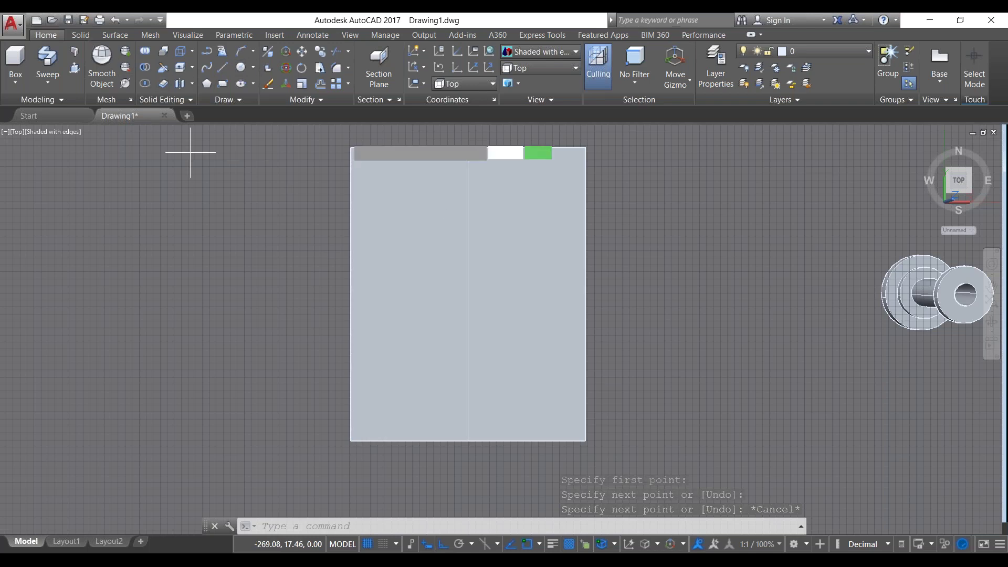
{"action": "left_click", "coordinate": [466, 292]}
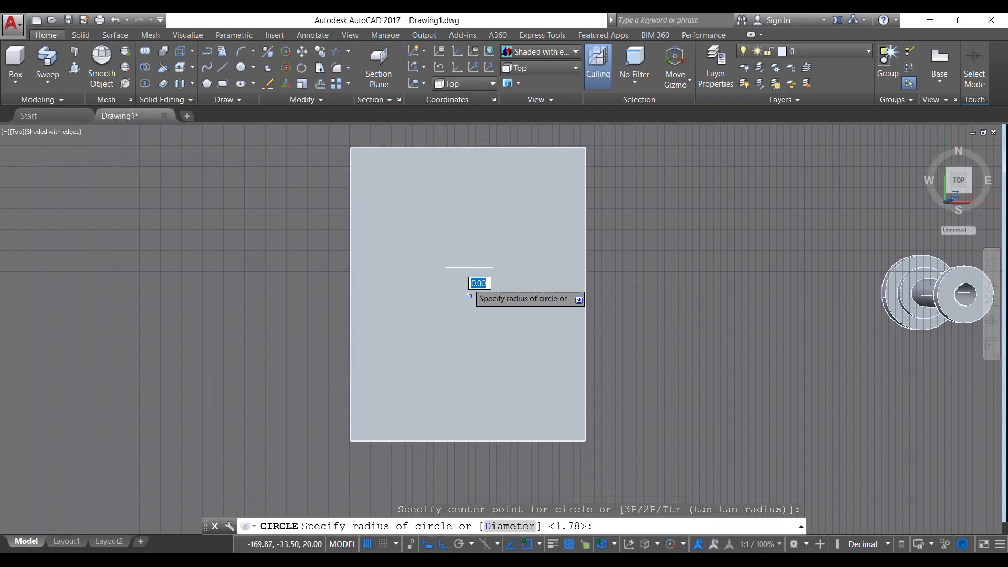
{"action": "left_click", "coordinate": [470, 296]}
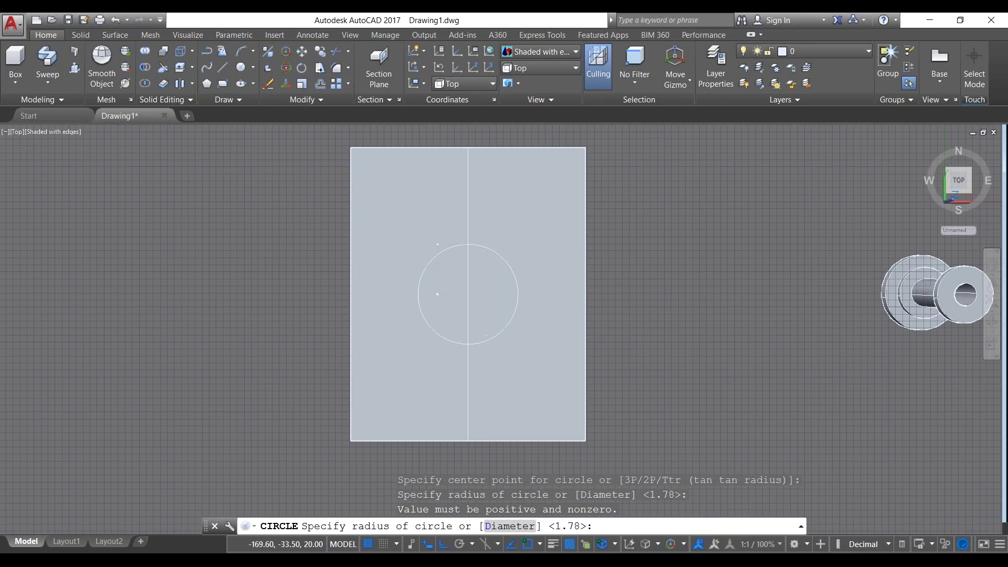
{"action": "key", "text": "Escape"}
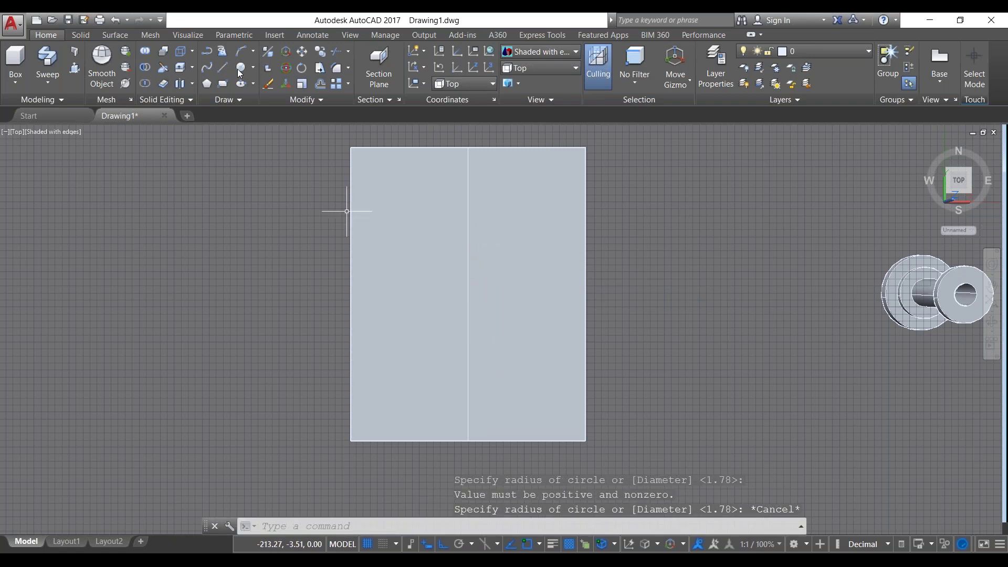
Draw a circle on the box's top face, centred on the midpoint of the dividing line
{"action": "key", "text": "Return"}
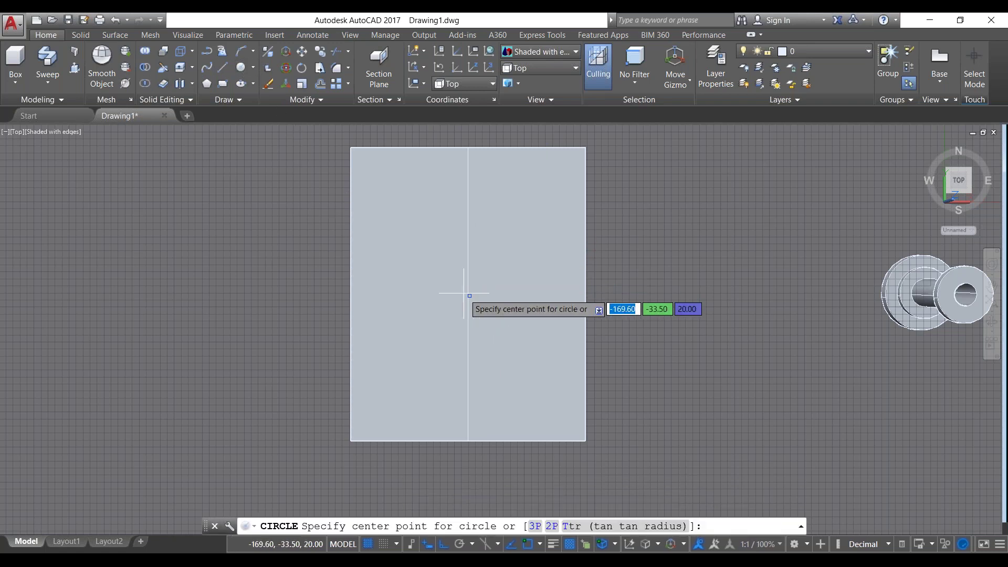
{"action": "left_click", "coordinate": [469, 296]}
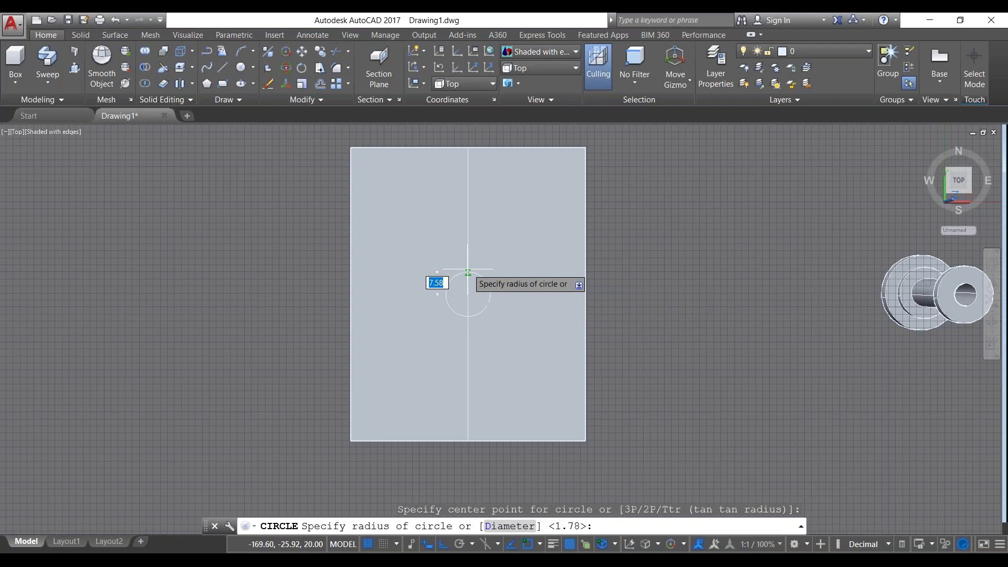
{"action": "left_click", "coordinate": [468, 257]}
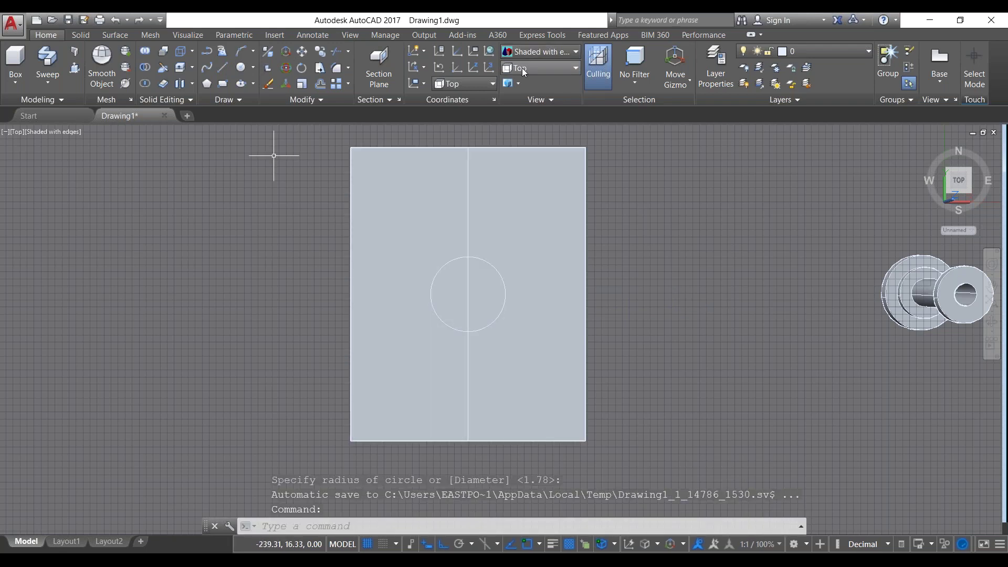
In the SE Isometric view, presspull both halves of the circle down through the box to cut a round hole
{"action": "left_click", "coordinate": [522, 67]}
{"action": "left_click", "coordinate": [535, 177]}
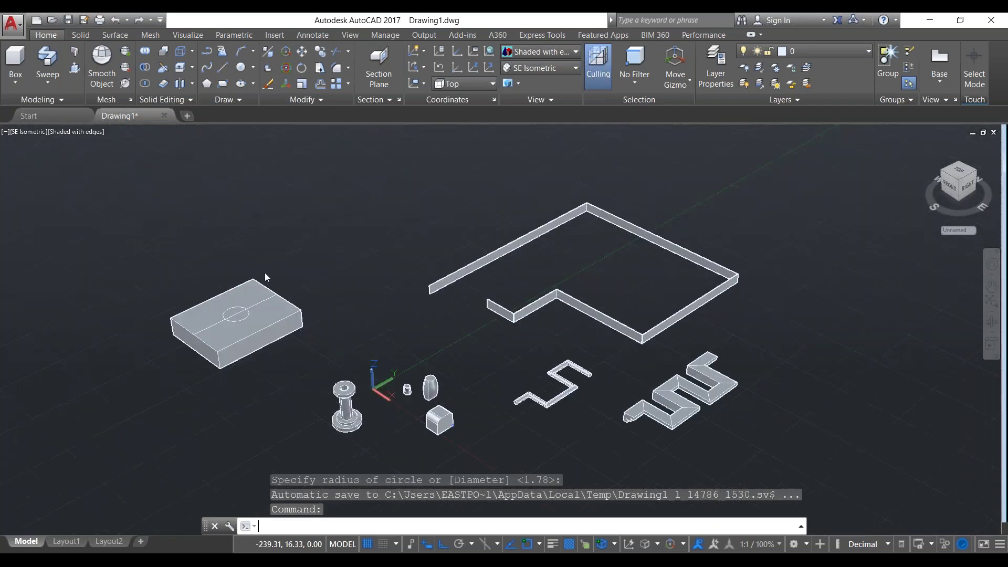
{"action": "scroll", "coordinate": [415, 336], "scroll_direction": "up", "scroll_amount": 4}
{"action": "middle_click_drag", "start_coordinate": [415, 337], "coordinate": [856, 349]}
{"action": "key", "text": "Escape"}
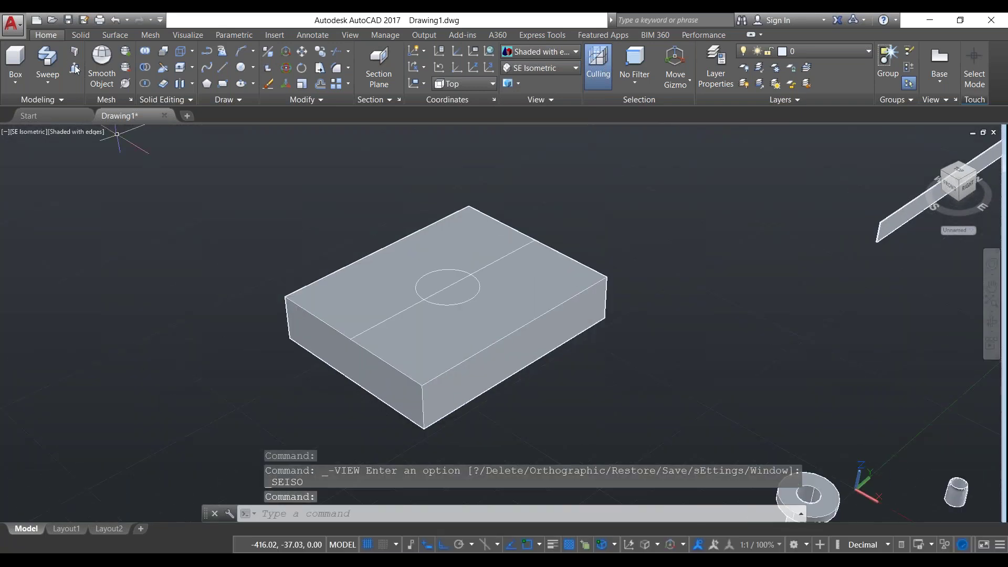
{"action": "left_click", "coordinate": [74, 68]}
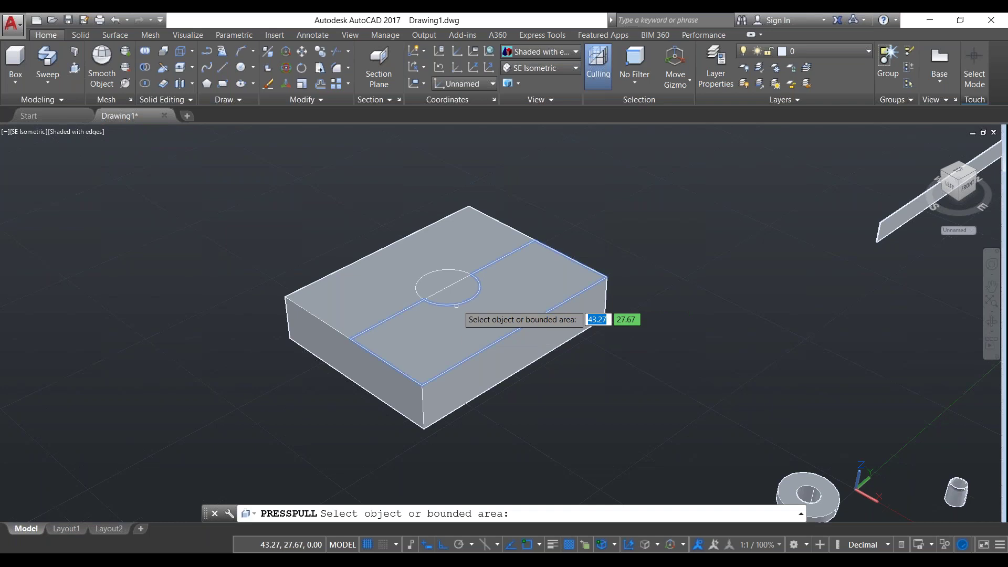
{"action": "left_click", "coordinate": [440, 284]}
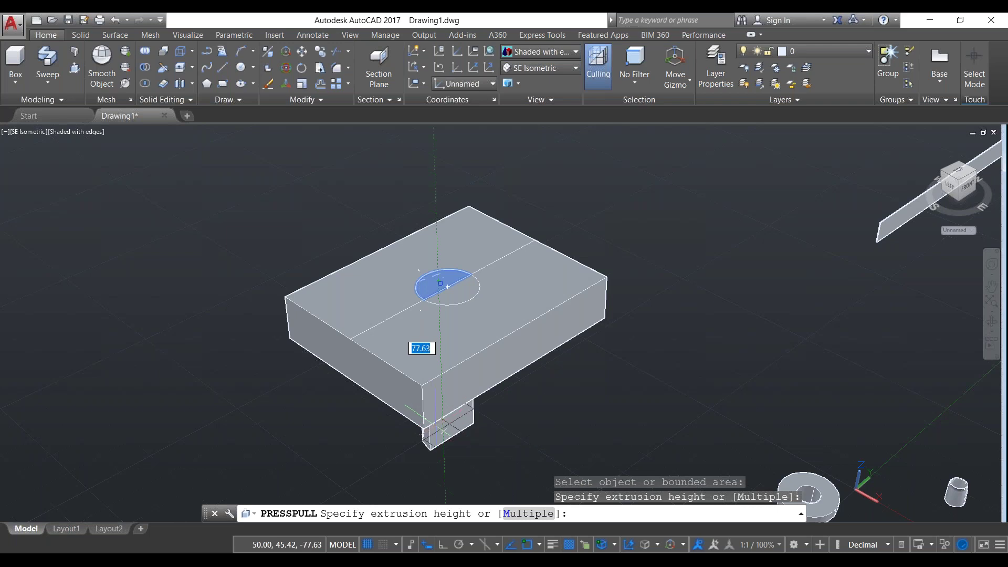
{"action": "left_click", "coordinate": [432, 423]}
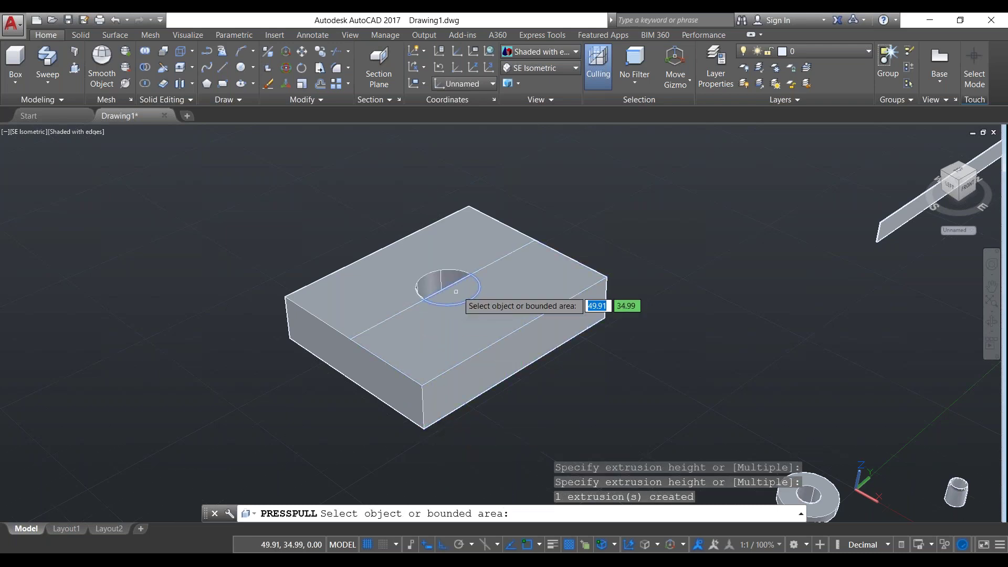
{"action": "left_click", "coordinate": [436, 286]}
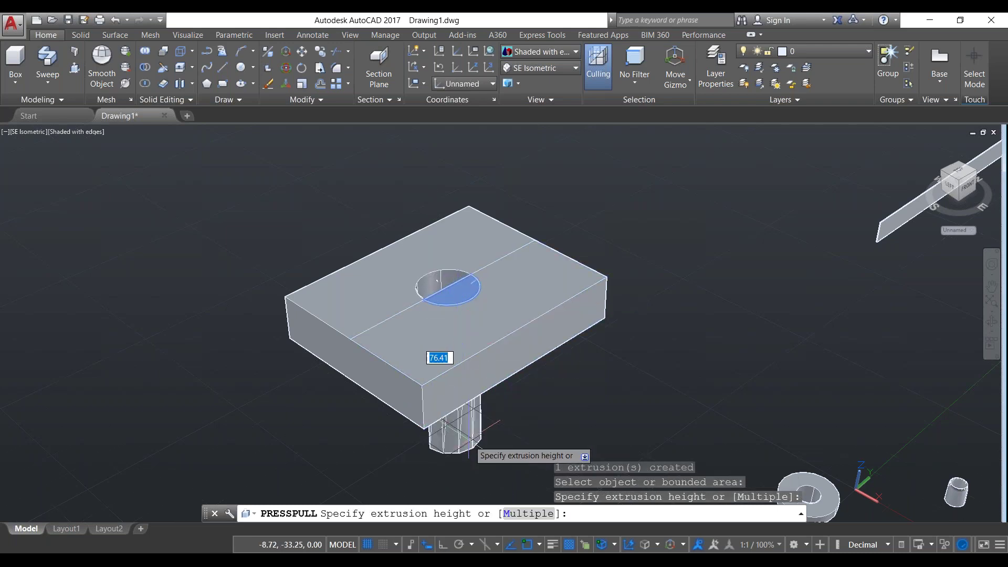
{"action": "key", "text": "Escape"}
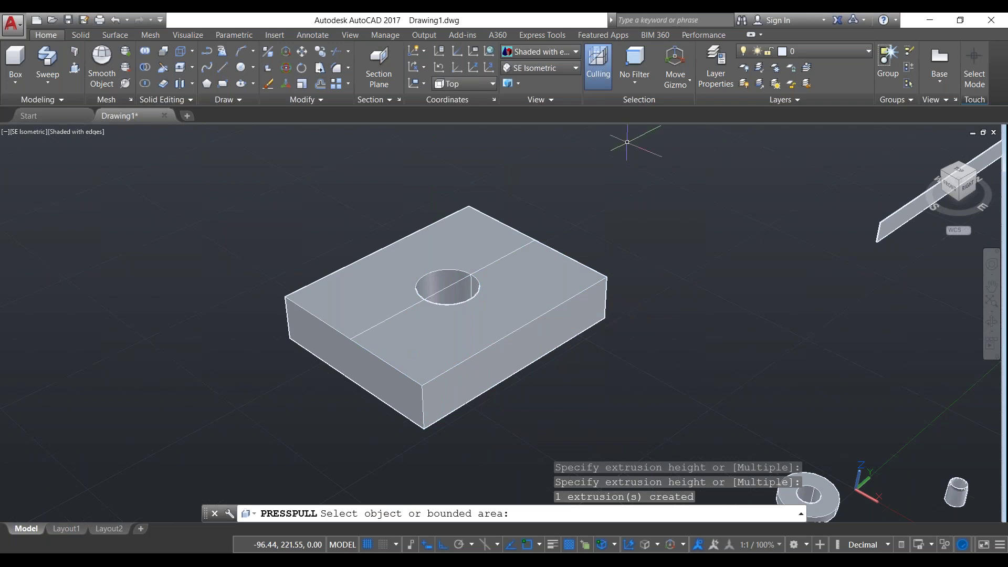
{"action": "key", "text": "Escape"}
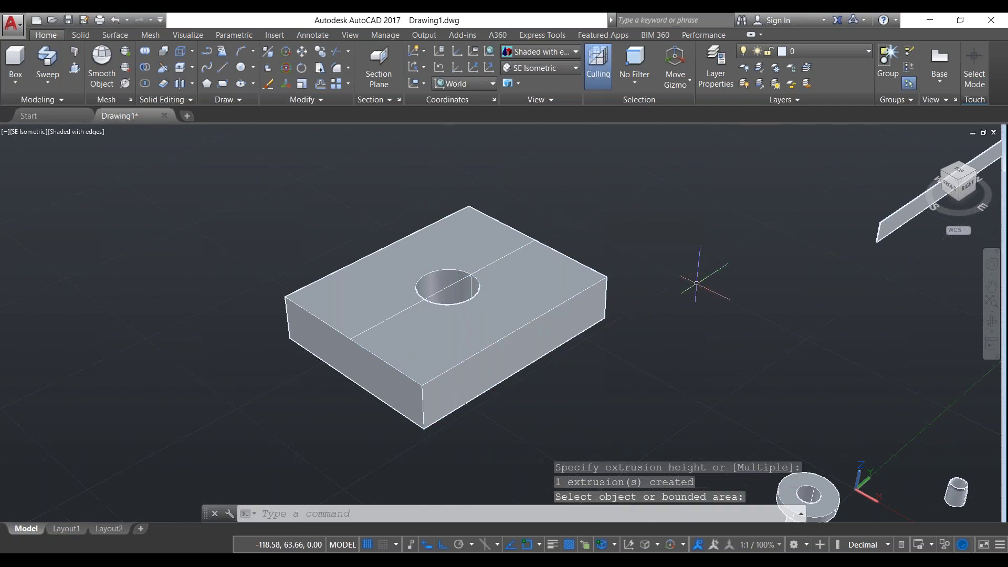
Delete the dividing line that crosses the hole on the box's top face
{"action": "middle_click_drag", "start_coordinate": [504, 333], "coordinate": [503, 333], "text": "shift"}
{"action": "middle_click_drag", "start_coordinate": [701, 292], "coordinate": [671, 294], "text": "shift"}
{"action": "key", "text": "Escape"}
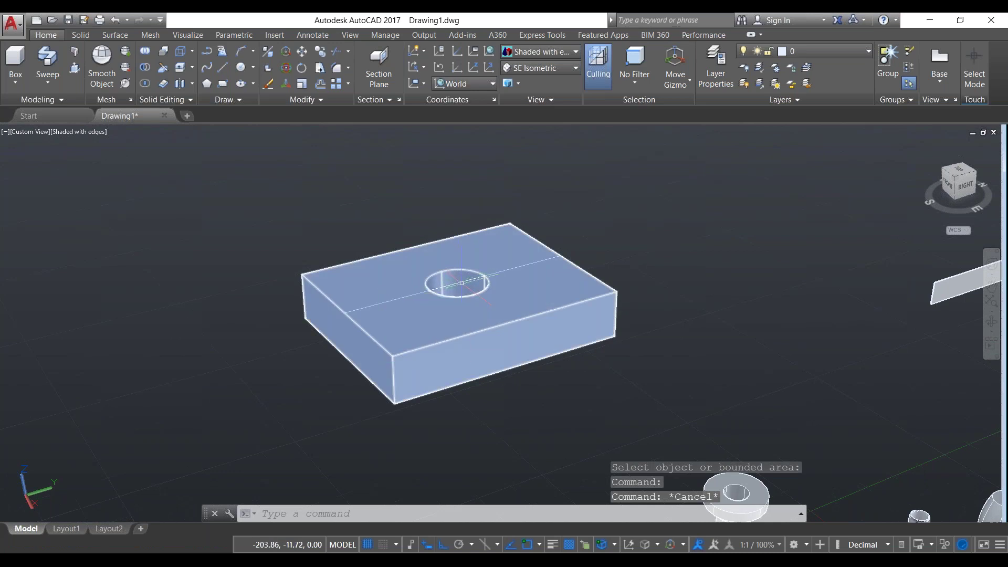
{"action": "left_click", "coordinate": [461, 282]}
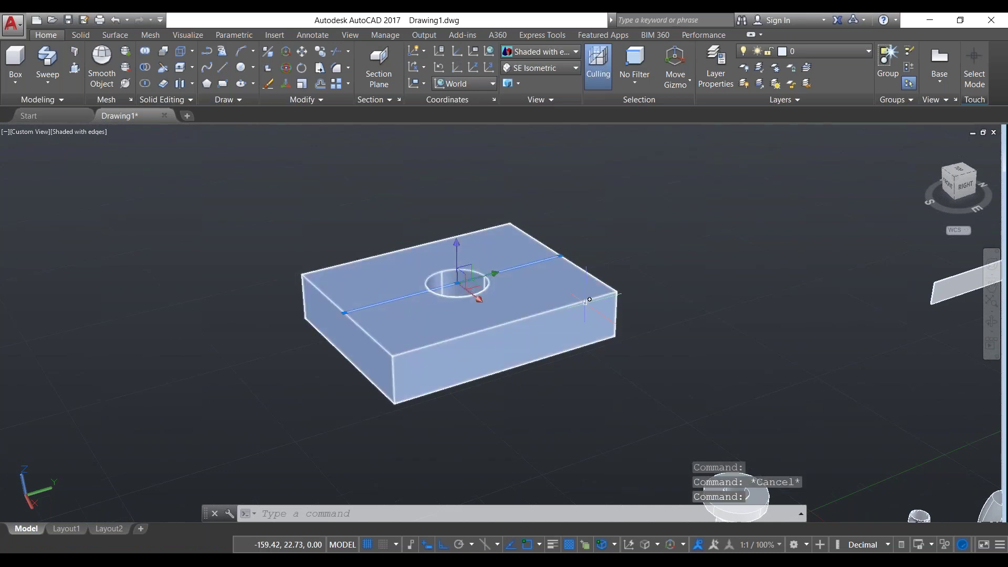
{"action": "key", "text": "Delete"}
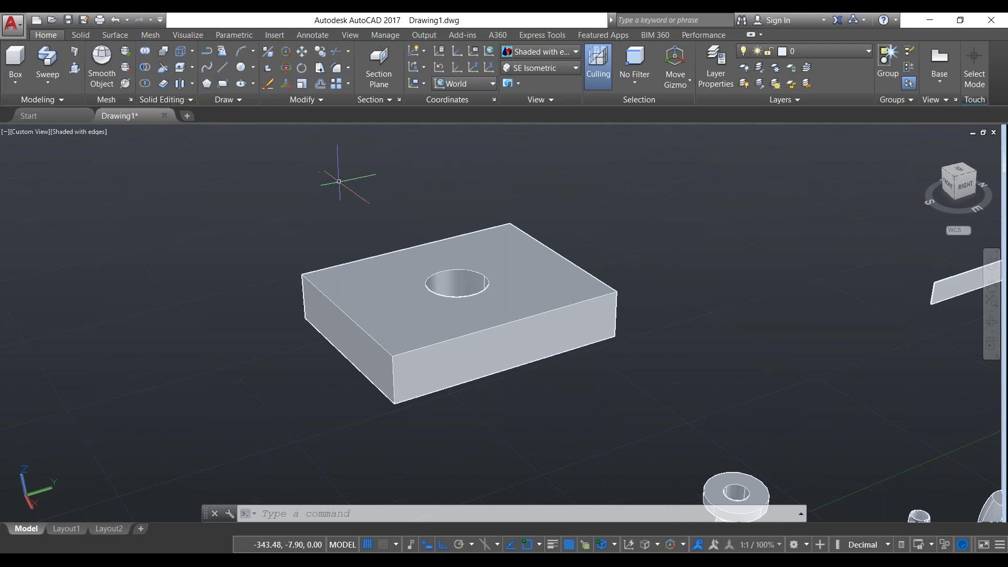
Undo the line deletion, the presspulled hole, the circle, the dividing line and the view changes, back to the plain box in SE Isometric
{"action": "key", "text": "ctrl+z"}
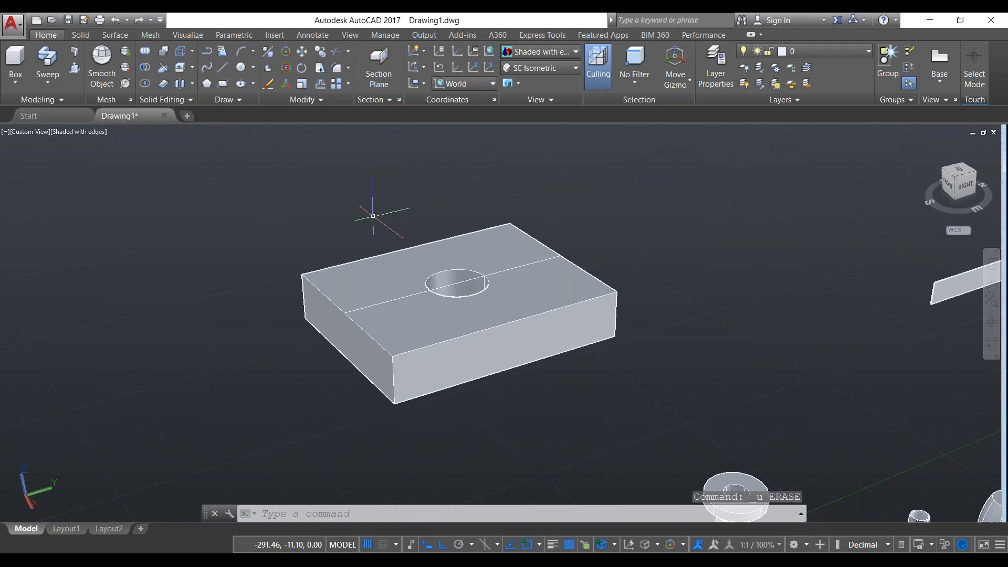
{"action": "key", "text": "ctrl+z"}
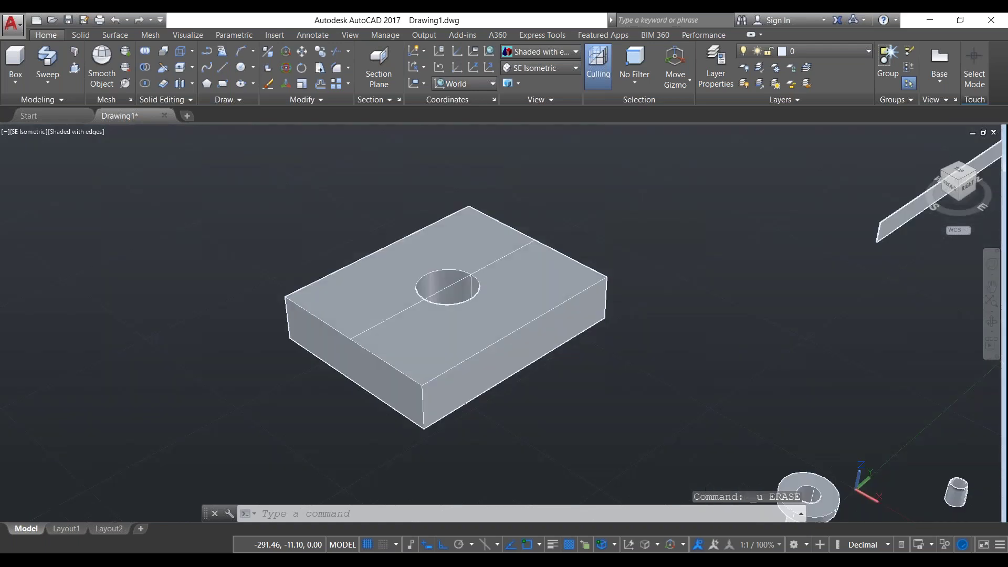
{"action": "key", "text": "ctrl+z"}
{"action": "key", "text": "ctrl+z"}
{"action": "key", "text": "ctrl+z"}
{"action": "key", "text": "ctrl+z"}
{"action": "key", "text": "ctrl+z"}
{"action": "key", "text": "ctrl+z"}
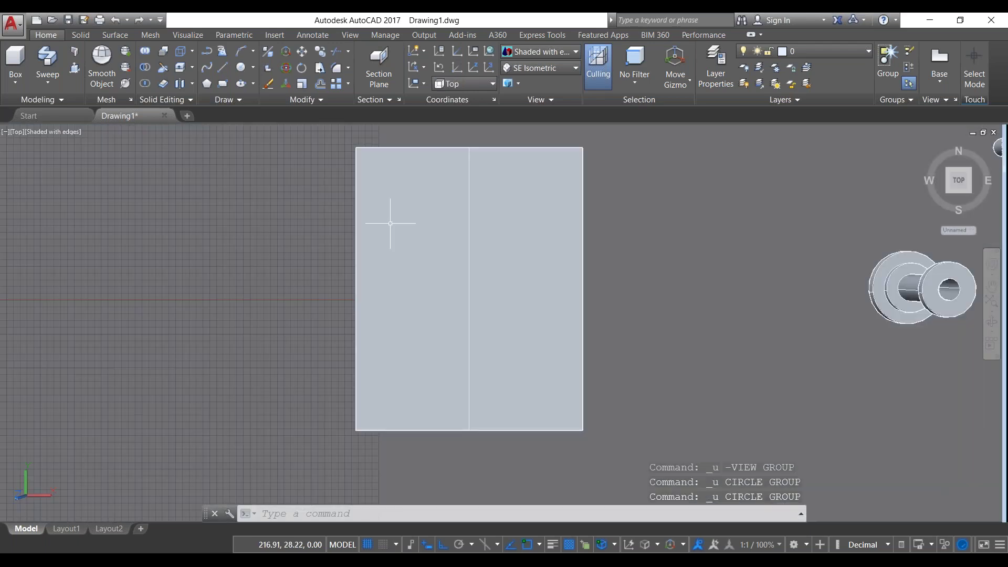
{"action": "key", "text": "ctrl+z"}
{"action": "key", "text": "ctrl+z"}
{"action": "key", "text": "ctrl+z"}
{"action": "key", "text": "ctrl+z"}
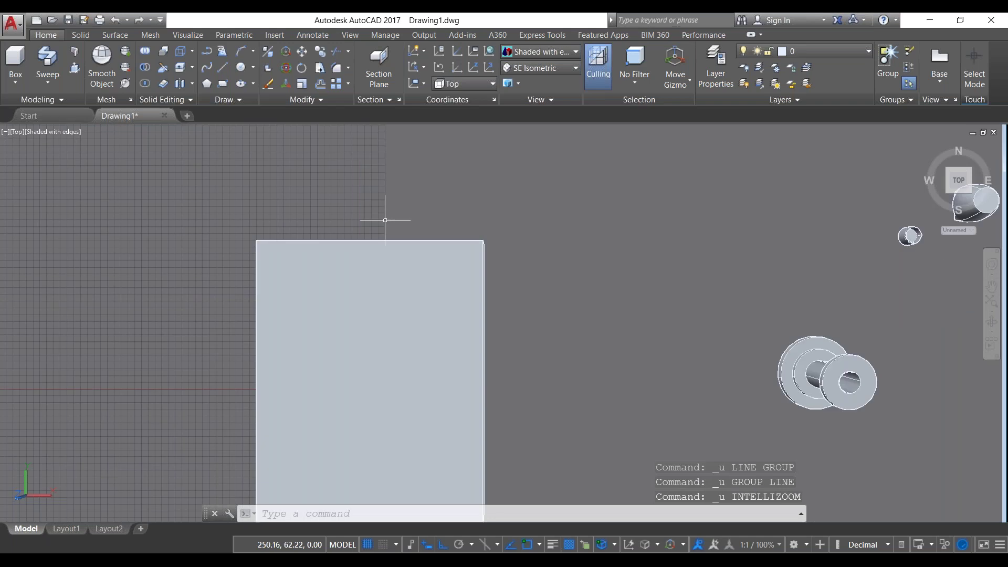
{"action": "key", "text": "ctrl+z"}
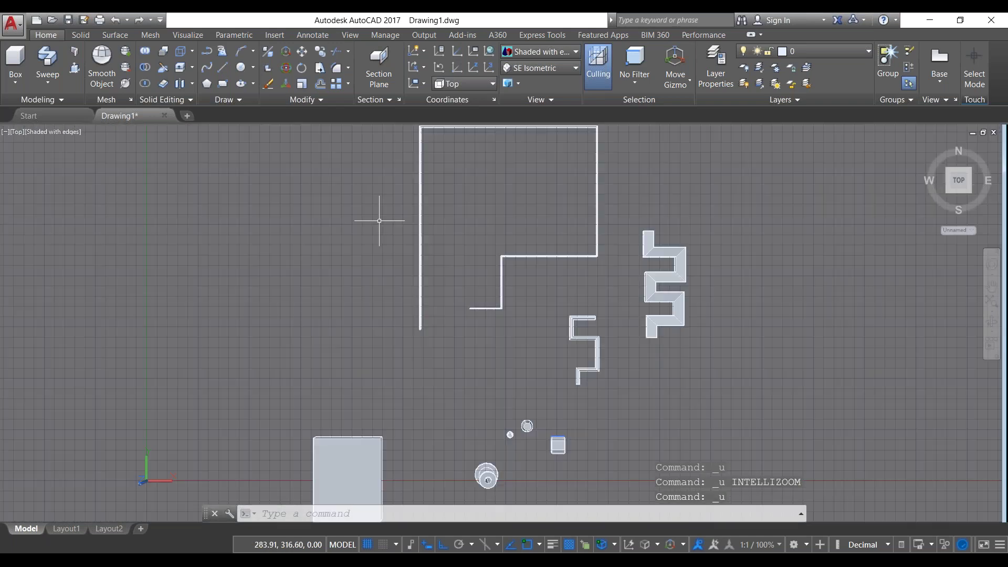
{"action": "key", "text": "ctrl+z"}
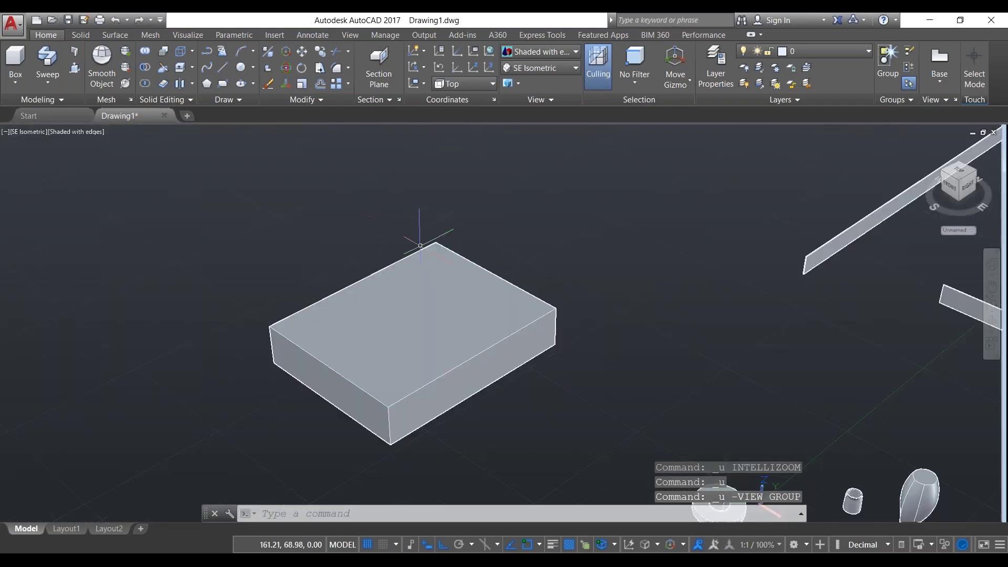
Inspect the box by selecting the whole solid and the line along its lower long edge separately, clearing each selection
{"action": "left_click", "coordinate": [397, 358]}
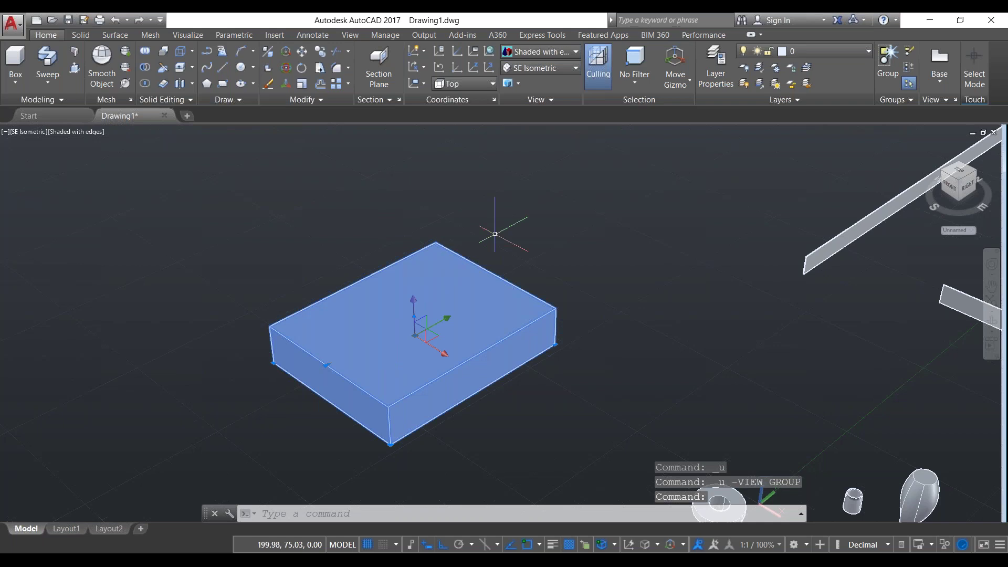
{"action": "key", "text": "Escape"}
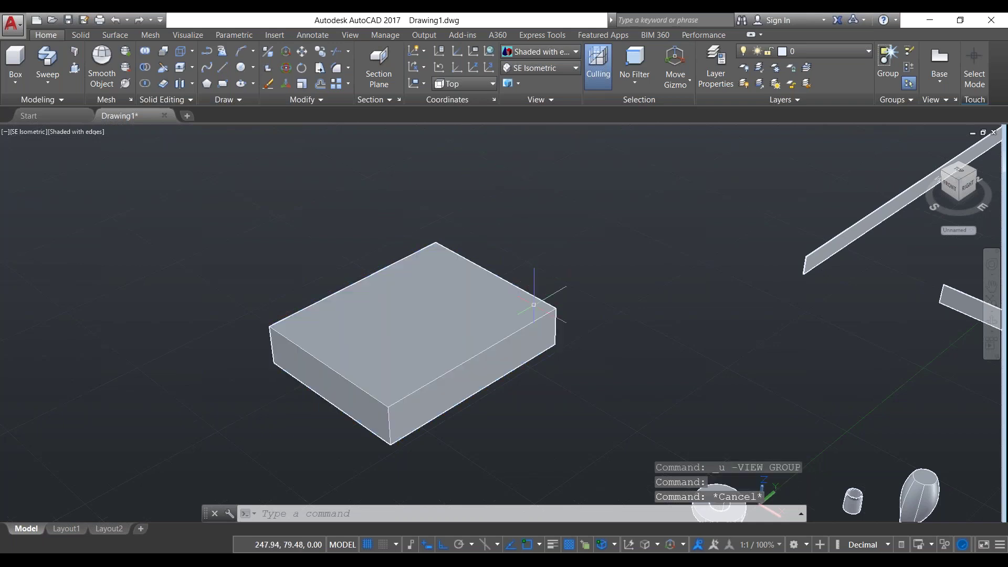
{"action": "left_click", "coordinate": [491, 382], "text": "ctrl"}
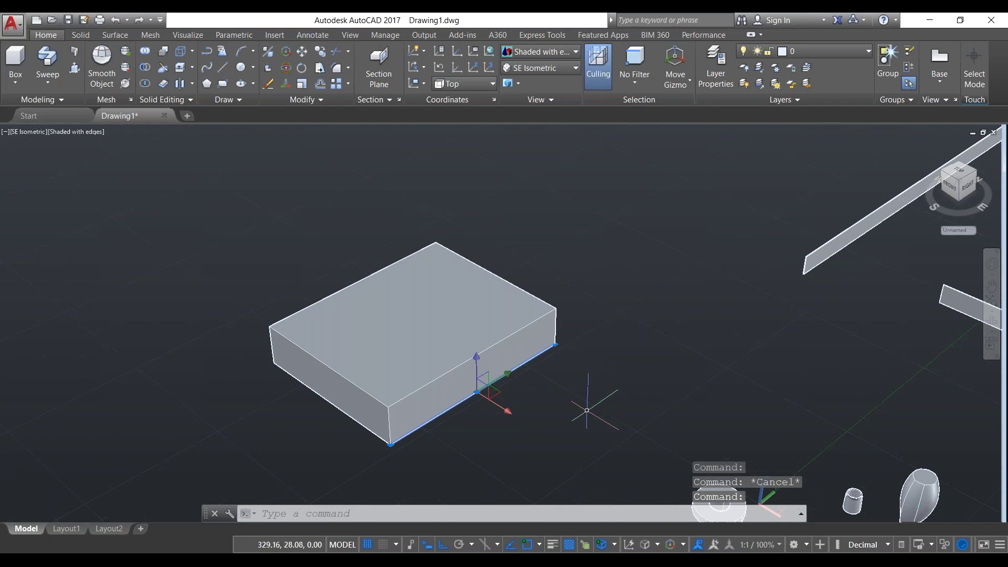
{"action": "key", "text": "Escape"}
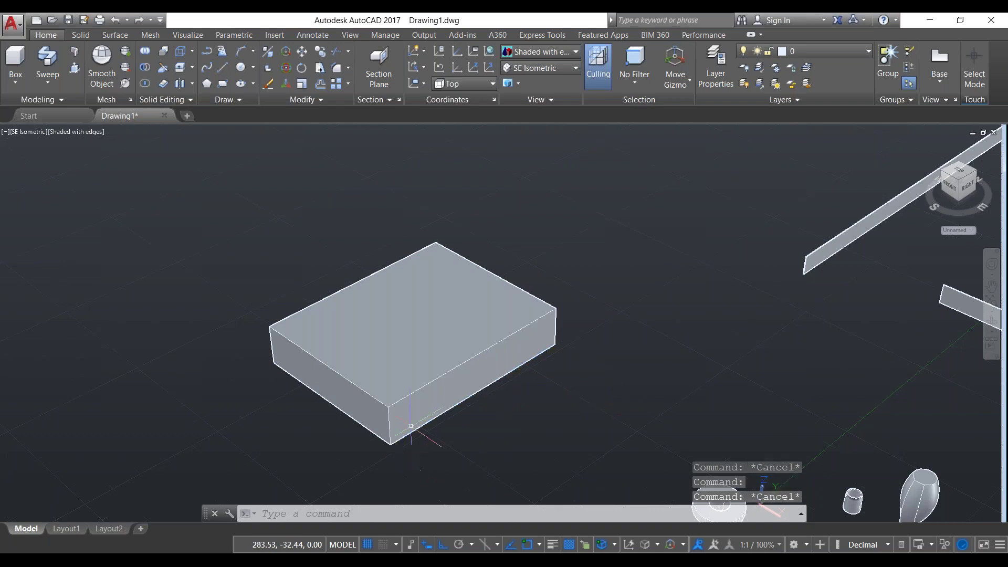
Copy the back long edge of the box's top face 30 units inward across the face with Copy Edges
{"action": "scroll", "coordinate": [500, 315], "scroll_direction": "up", "scroll_amount": 1}
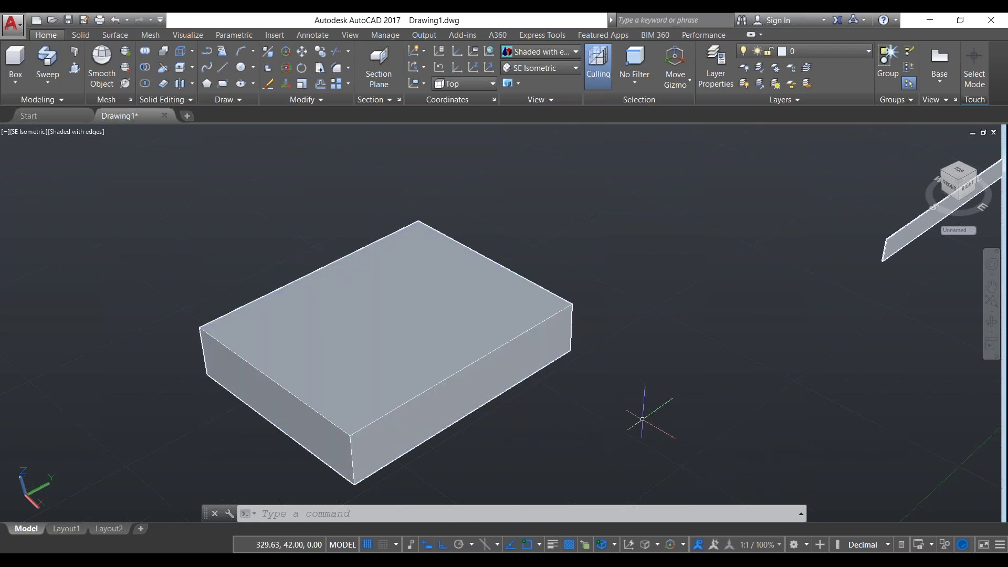
{"action": "left_click", "coordinate": [194, 51]}
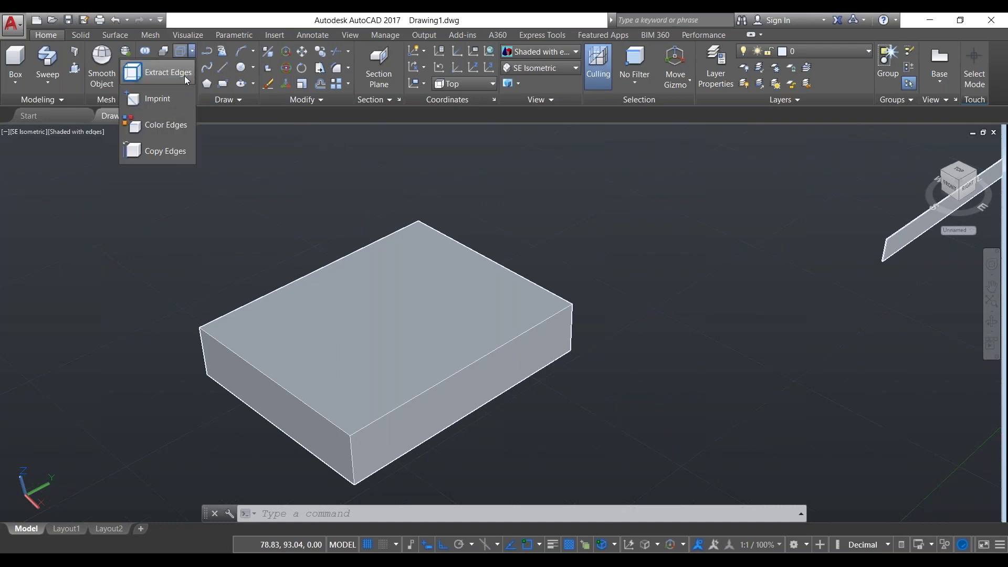
{"action": "left_click", "coordinate": [157, 151]}
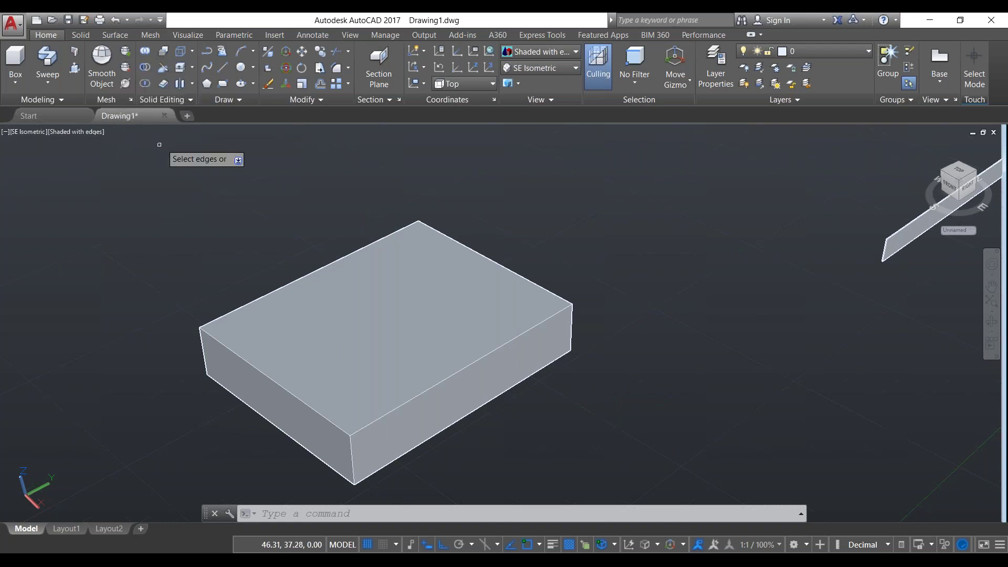
{"action": "left_click", "coordinate": [289, 284]}
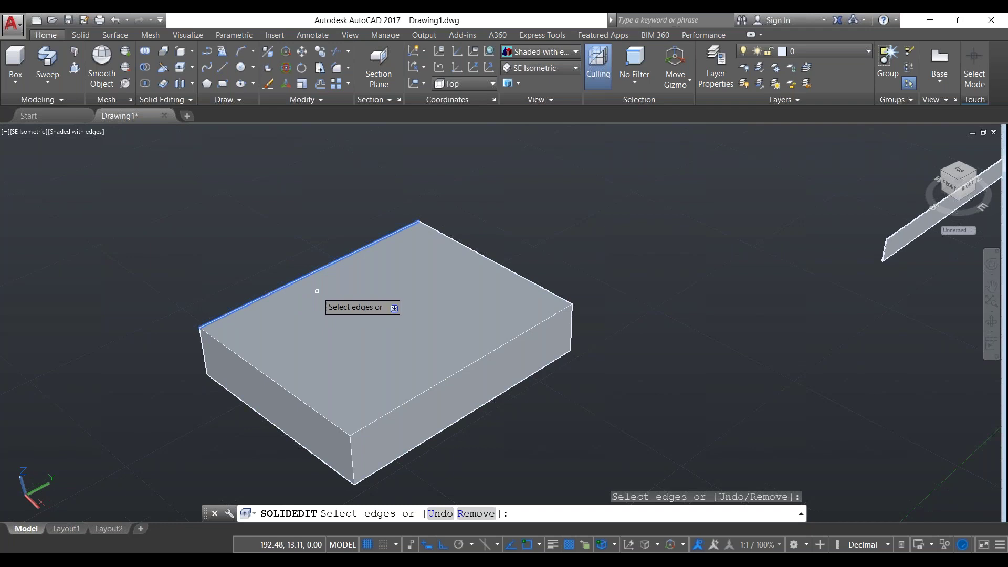
{"action": "key", "text": "Return"}
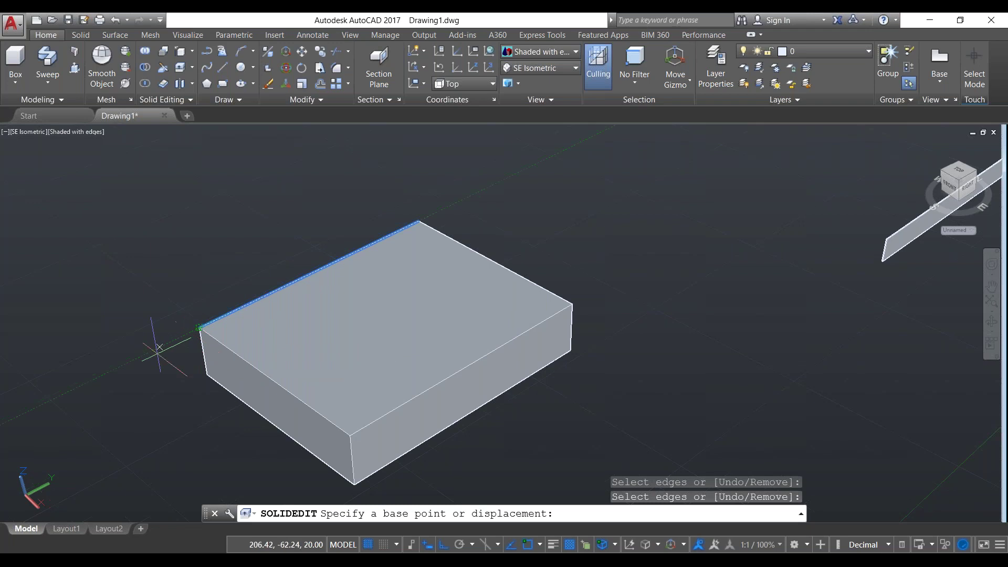
{"action": "left_click", "coordinate": [135, 360]}
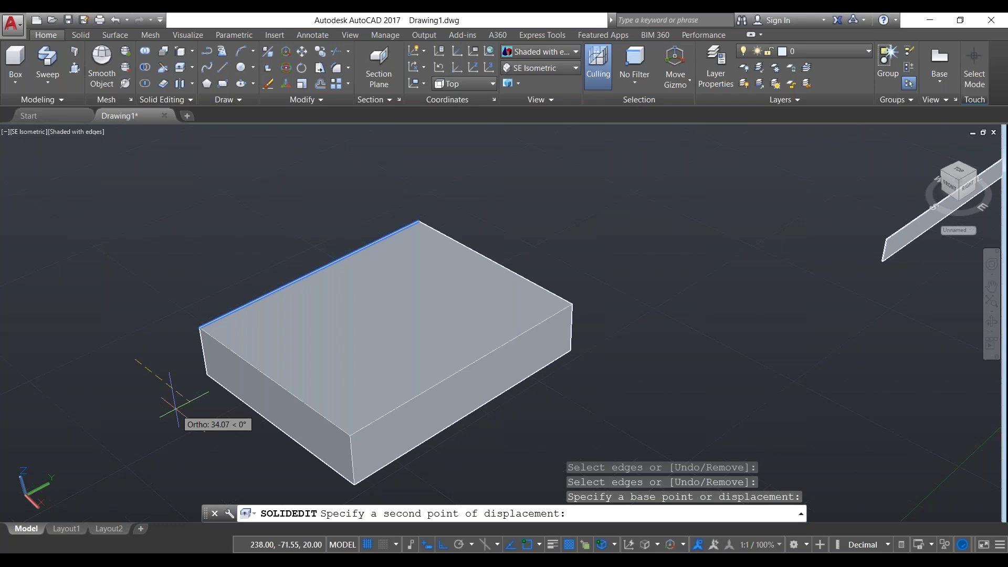
{"action": "type", "text": "30"}
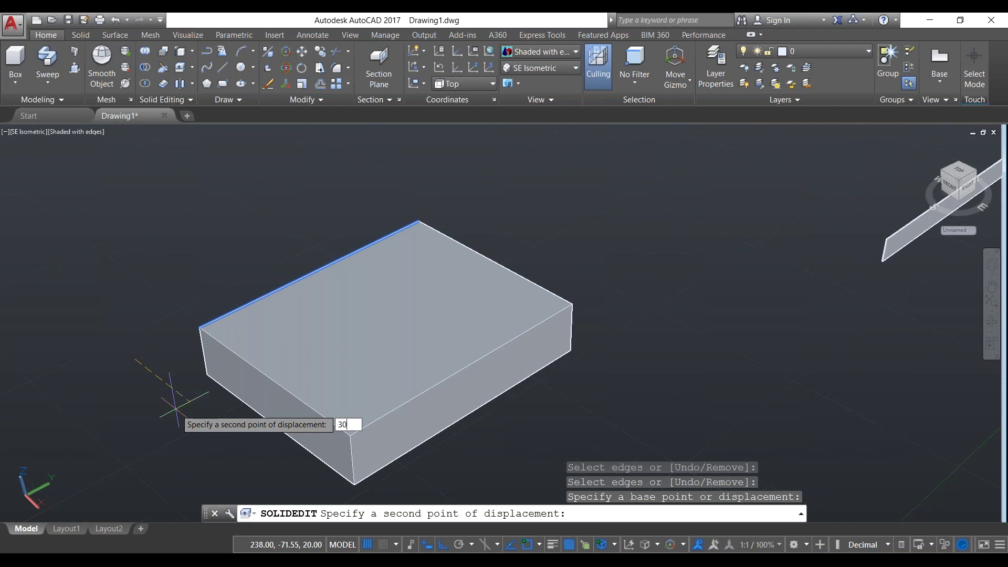
{"action": "key", "text": "Return"}
Copy the front long edge of the top face 30 units inward as well and end the edge editing
{"action": "key", "text": "Down"}
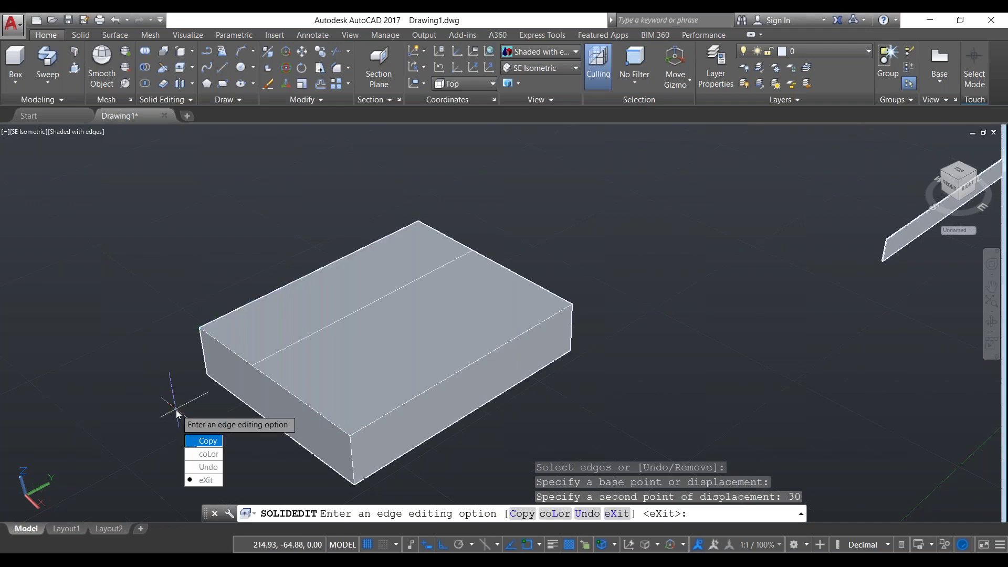
{"action": "key", "text": "Return"}
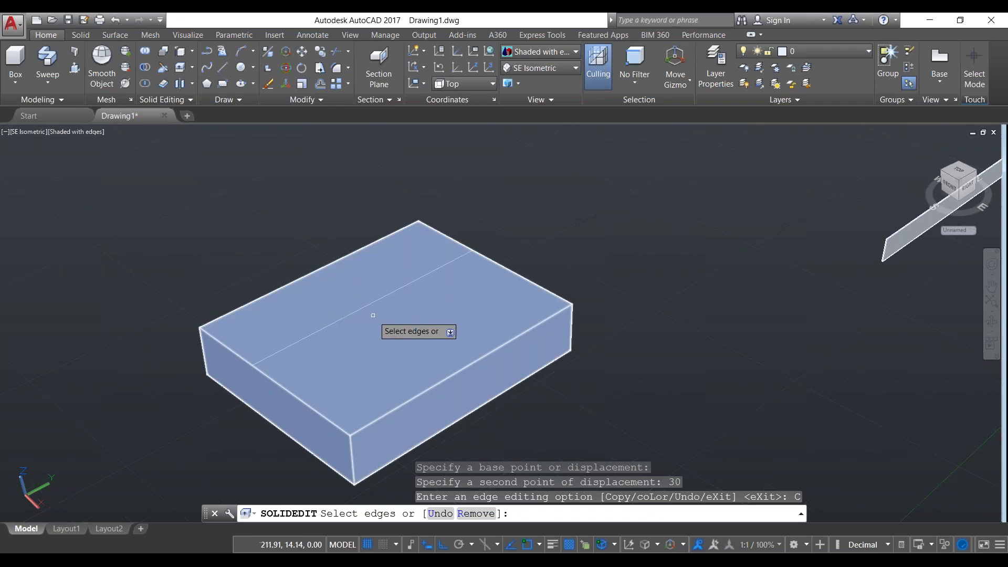
{"action": "left_click", "coordinate": [410, 401]}
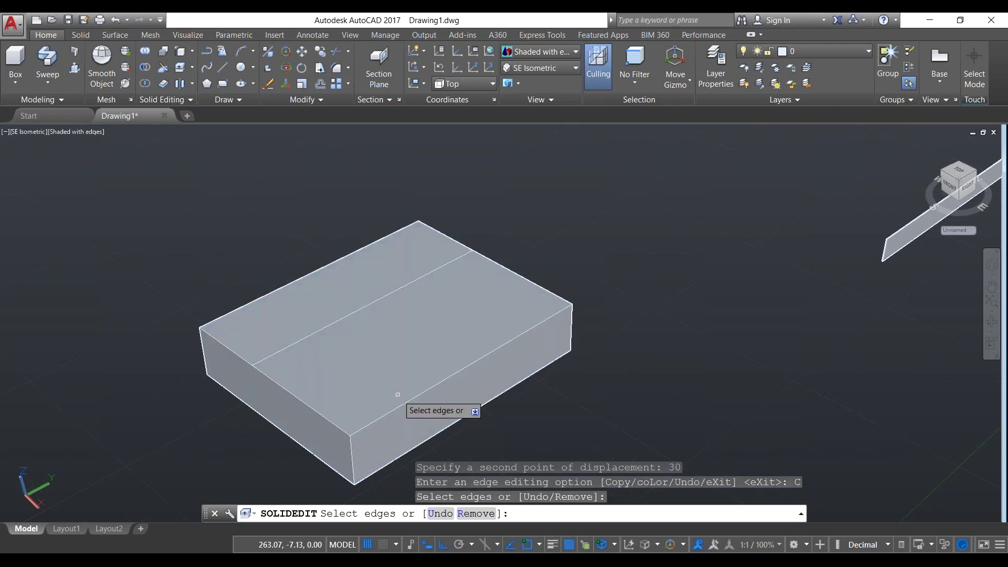
{"action": "left_click", "coordinate": [397, 395]}
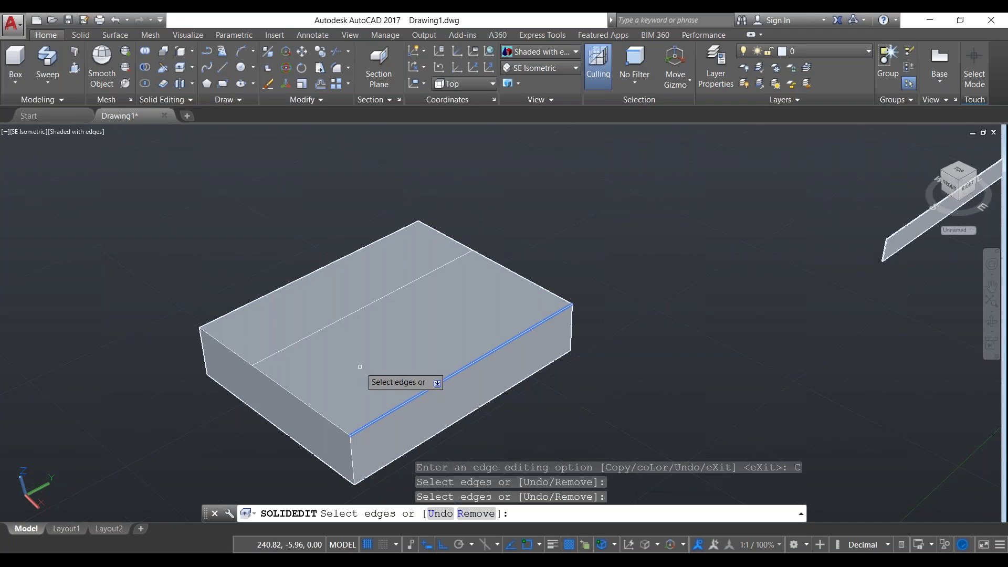
{"action": "key", "text": "Return"}
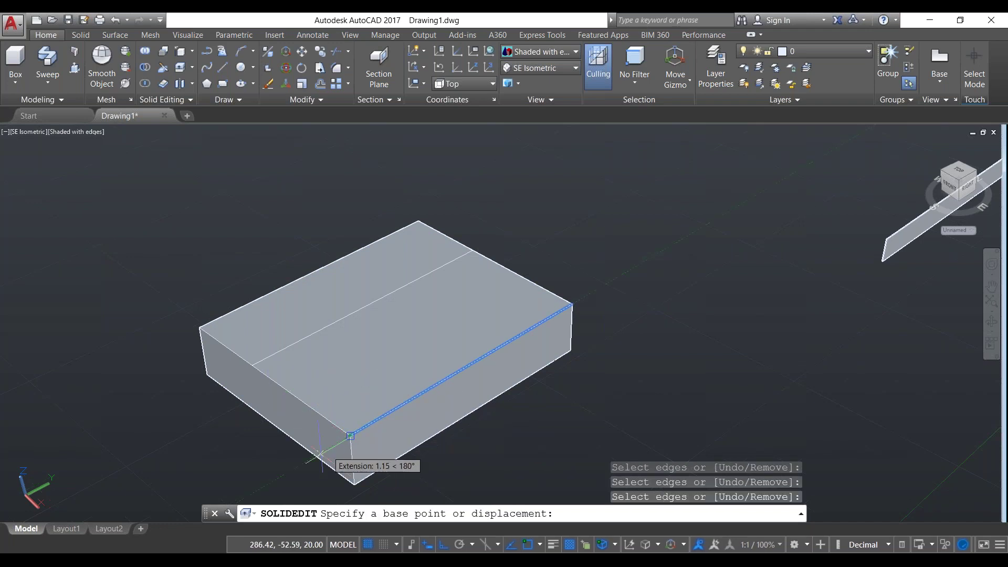
{"action": "left_click", "coordinate": [291, 471]}
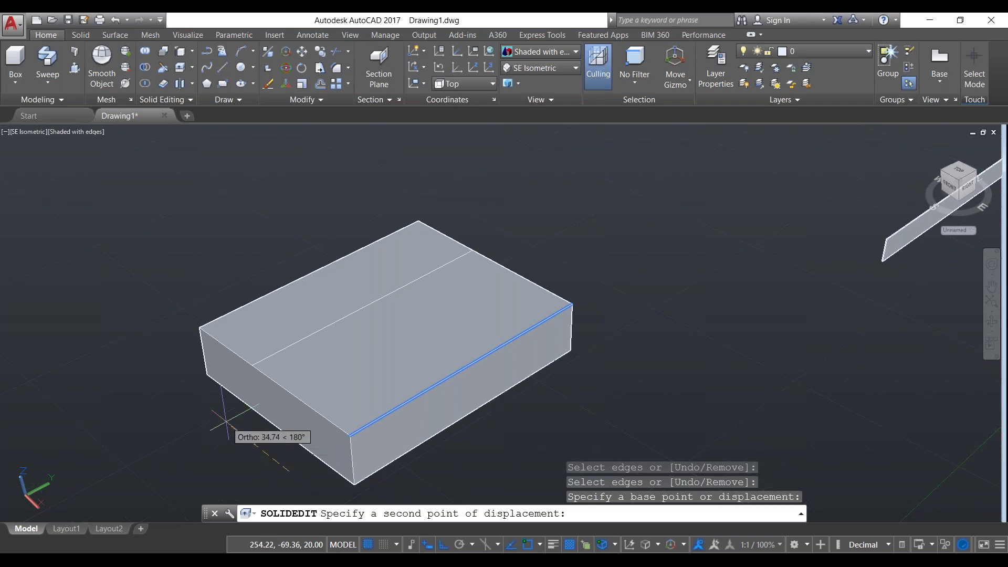
{"action": "type", "text": "30"}
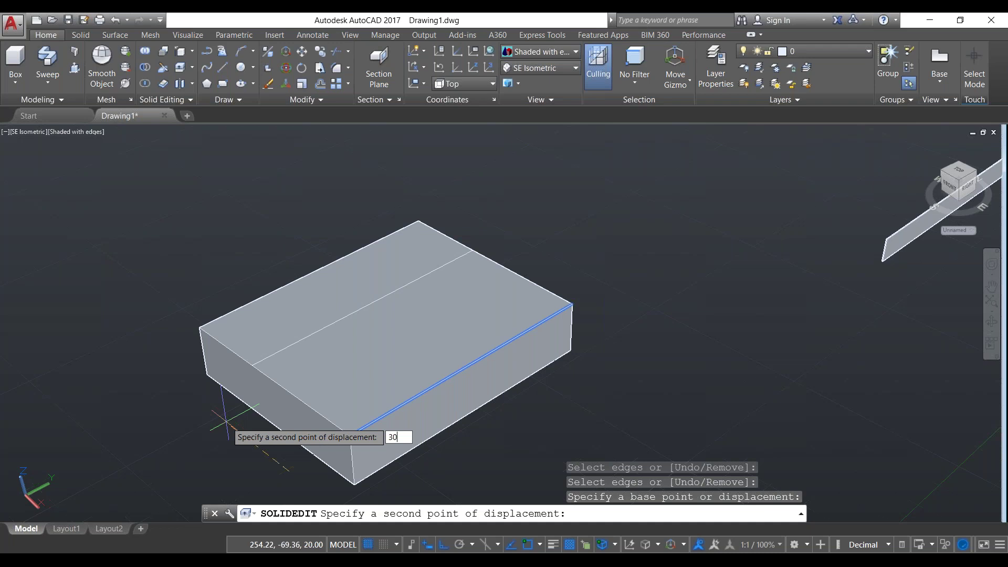
{"action": "key", "text": "Return"}
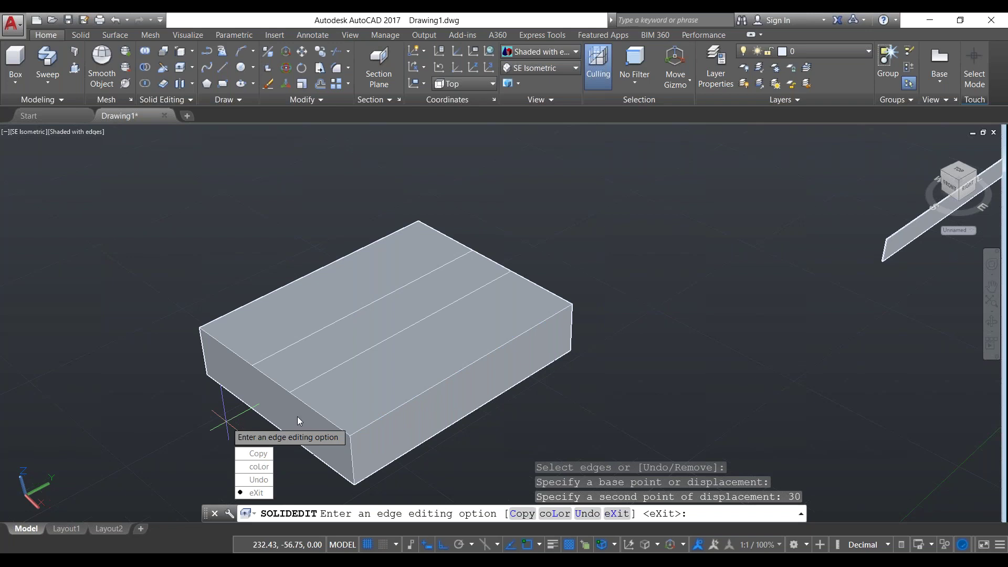
{"action": "key", "text": "Return"}
{"action": "key", "text": "Return"}
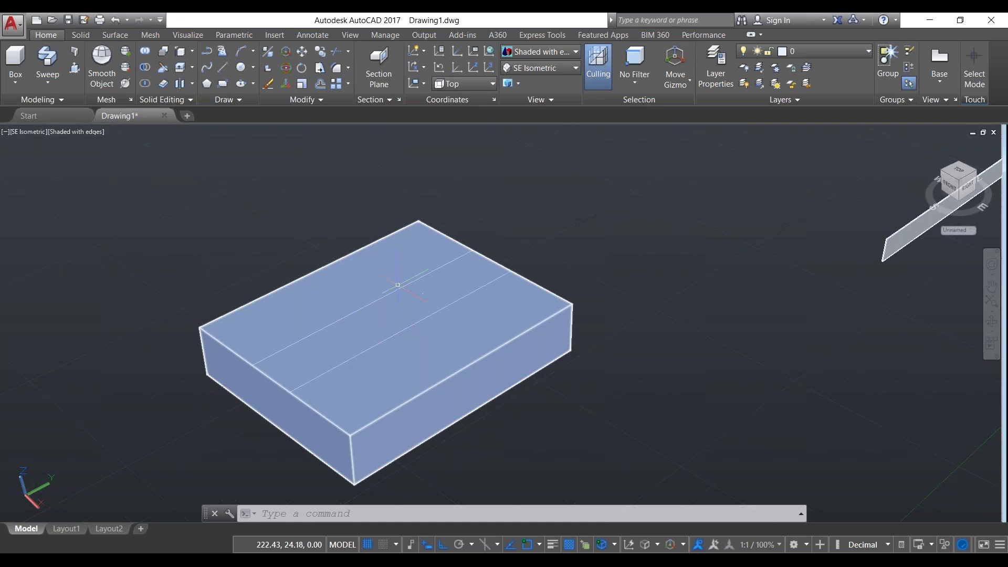
Presspull the strip between the two copied edges down through the box to cut a full-depth slot
{"action": "left_click", "coordinate": [75, 68]}
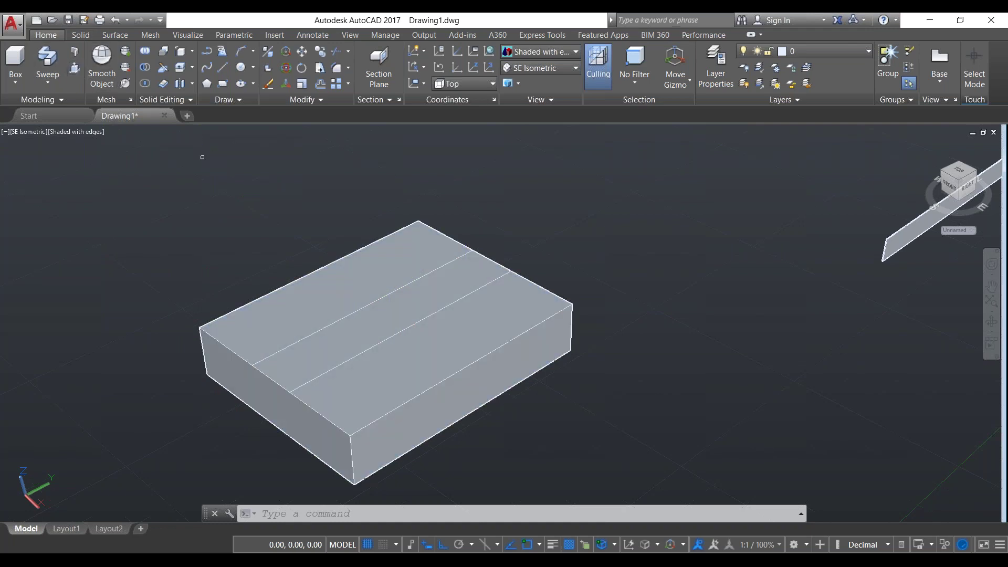
{"action": "left_click", "coordinate": [382, 311]}
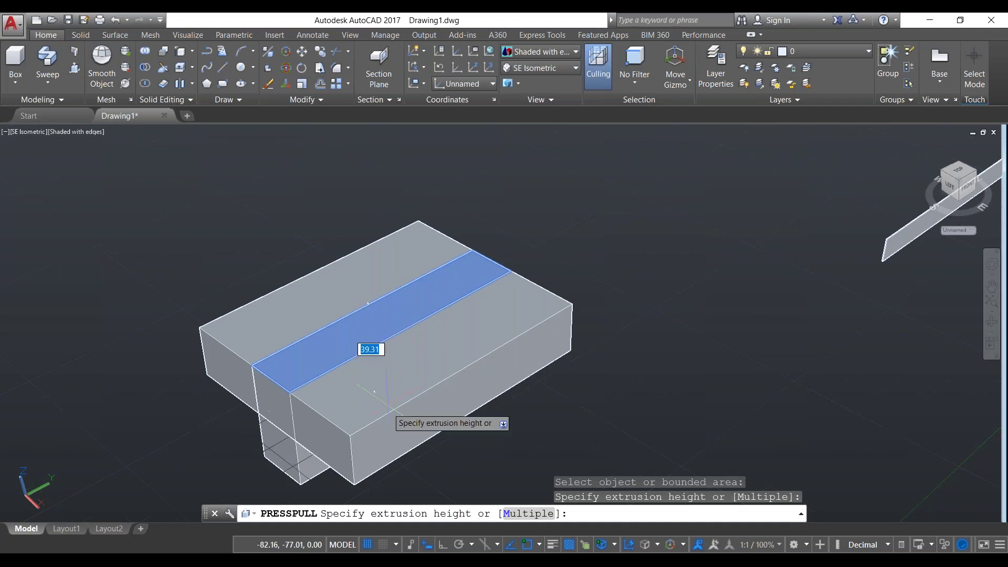
{"action": "left_click", "coordinate": [388, 436]}
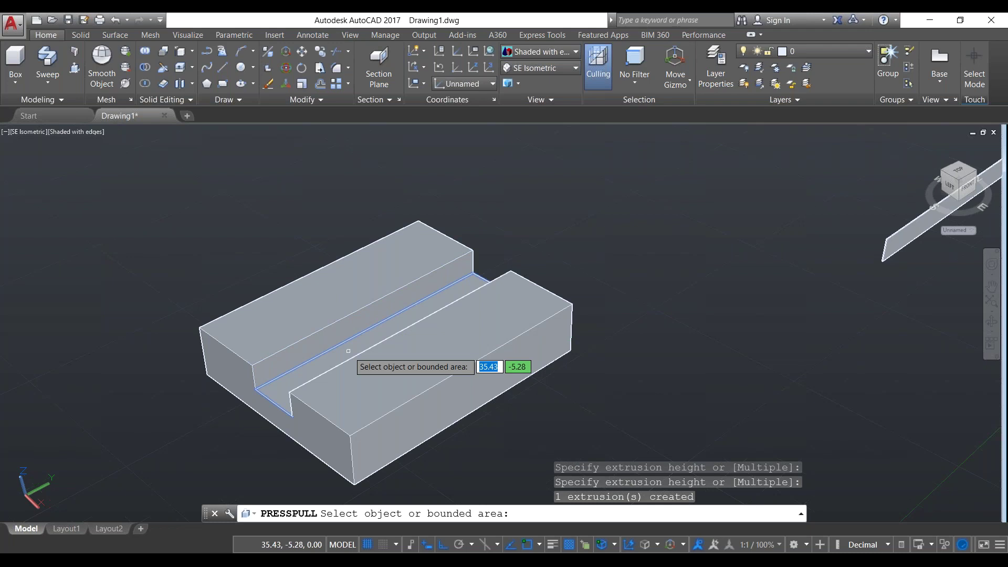
{"action": "left_click", "coordinate": [326, 369]}
{"action": "left_click", "coordinate": [307, 452]}
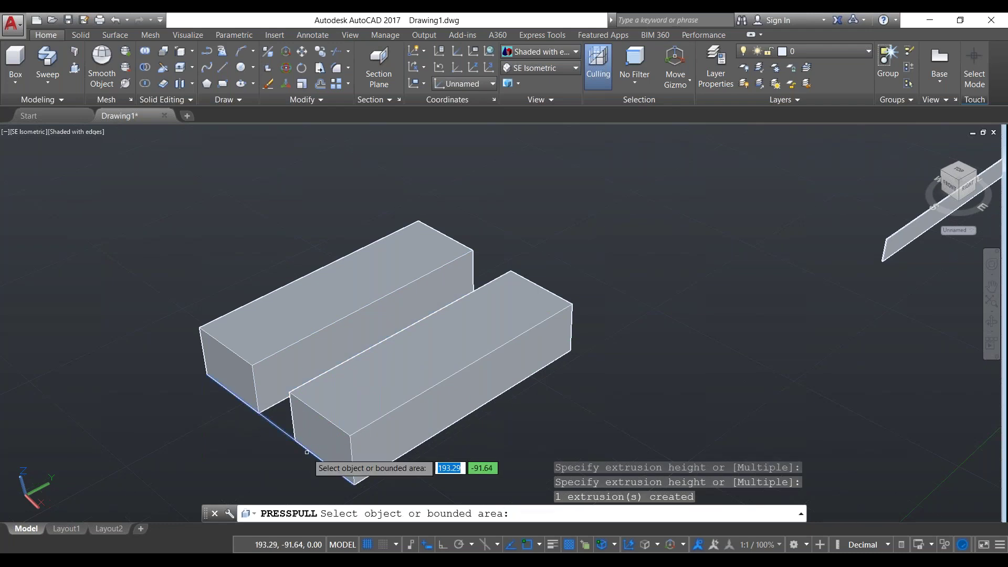
Presspull the front block's long outer face outward and its short end face inward to make it wider and shorter
{"action": "left_click", "coordinate": [415, 423]}
{"action": "left_click", "coordinate": [501, 391]}
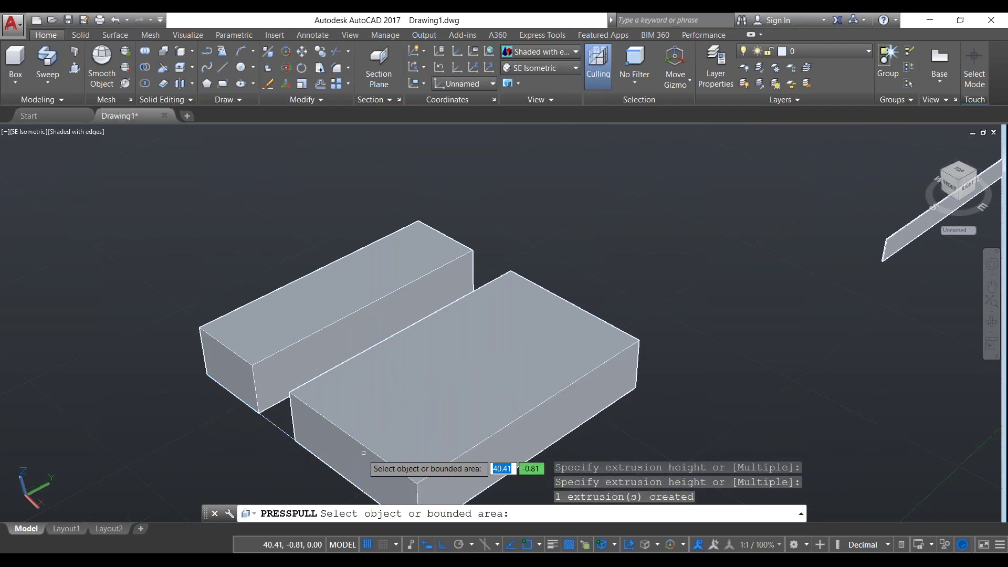
{"action": "left_click", "coordinate": [349, 435]}
{"action": "left_click", "coordinate": [415, 400]}
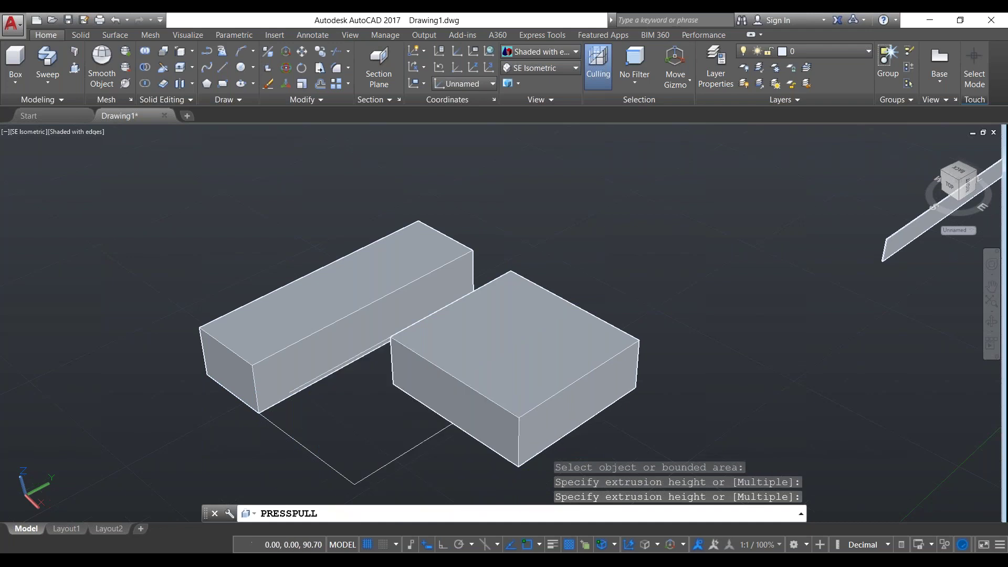
Abandon a presspull on the back block's inner face and undo all presspulls, back to the box with its two copied edges
{"action": "left_click", "coordinate": [362, 320]}
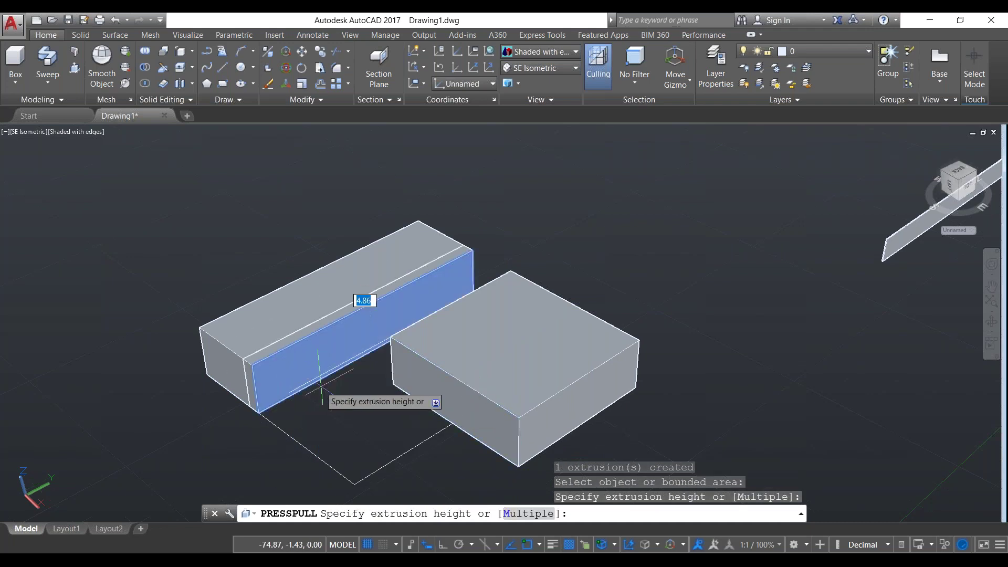
{"action": "key", "text": "Escape"}
{"action": "key", "text": "ctrl+z"}
{"action": "key", "text": "ctrl+z"}
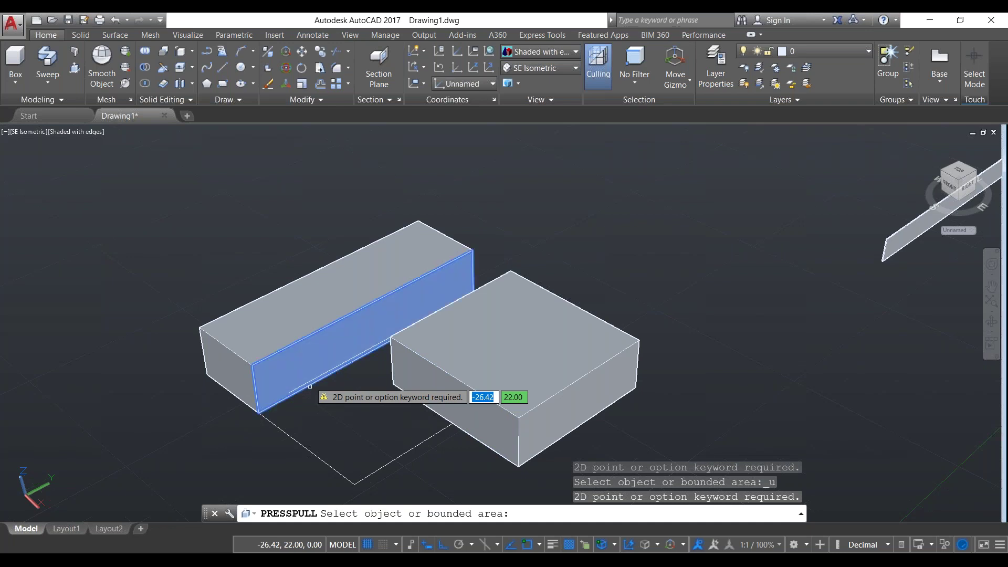
{"action": "key", "text": "Return"}
{"action": "key", "text": "ctrl+z"}
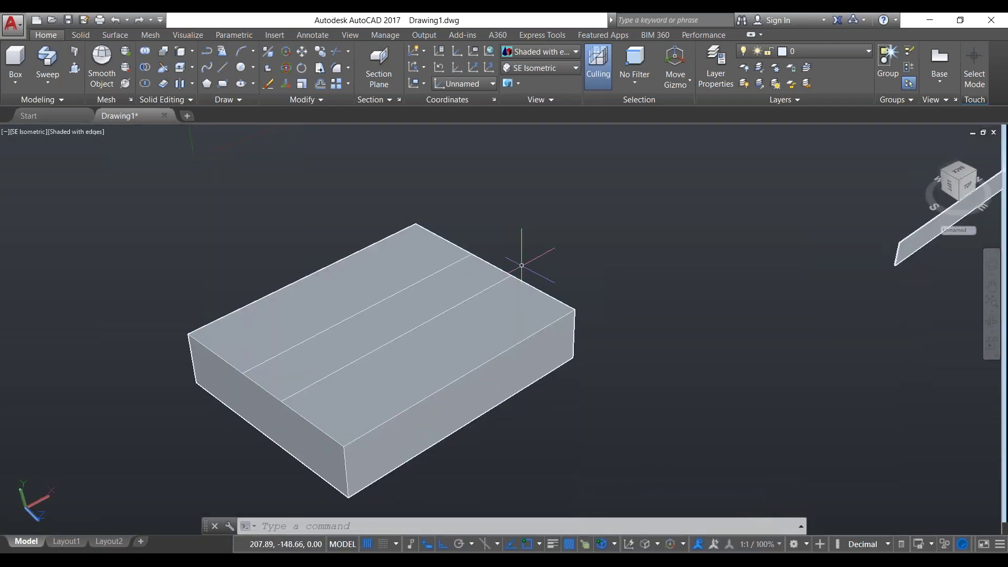
Copy the short far edge of the box's top face, using its front corner as base point, to a freely picked point
{"action": "left_click", "coordinate": [185, 53]}
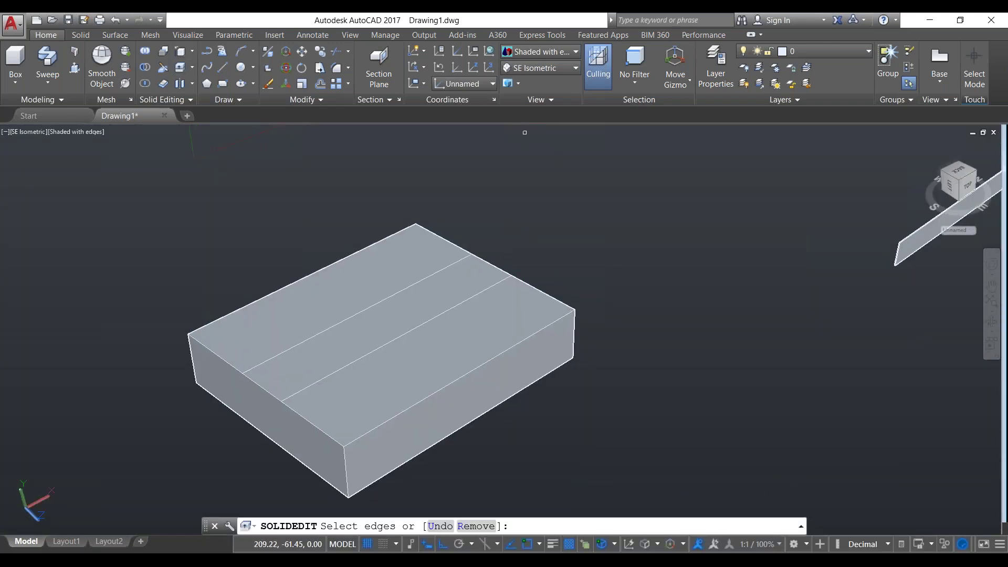
{"action": "left_click", "coordinate": [555, 298]}
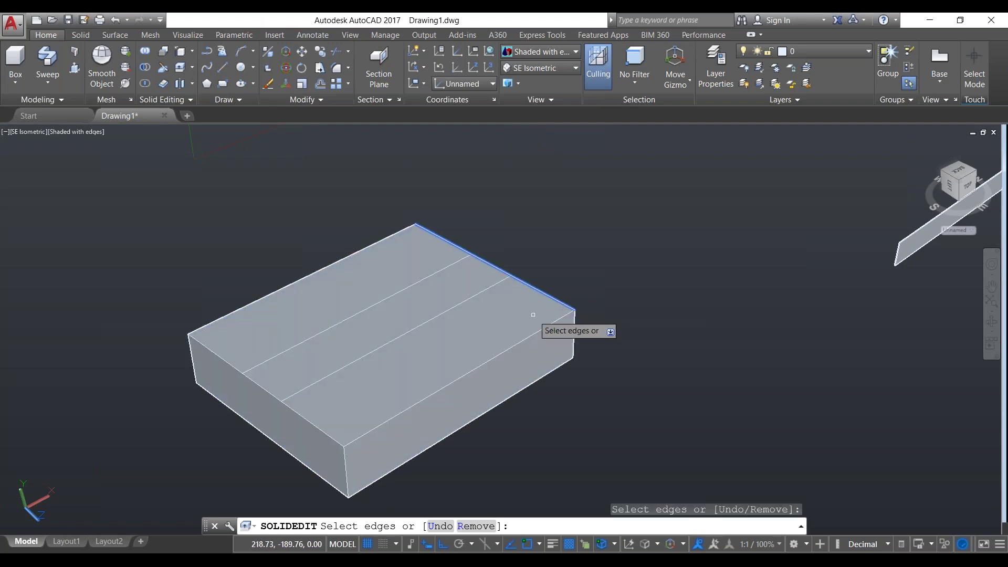
{"action": "key", "text": "Return"}
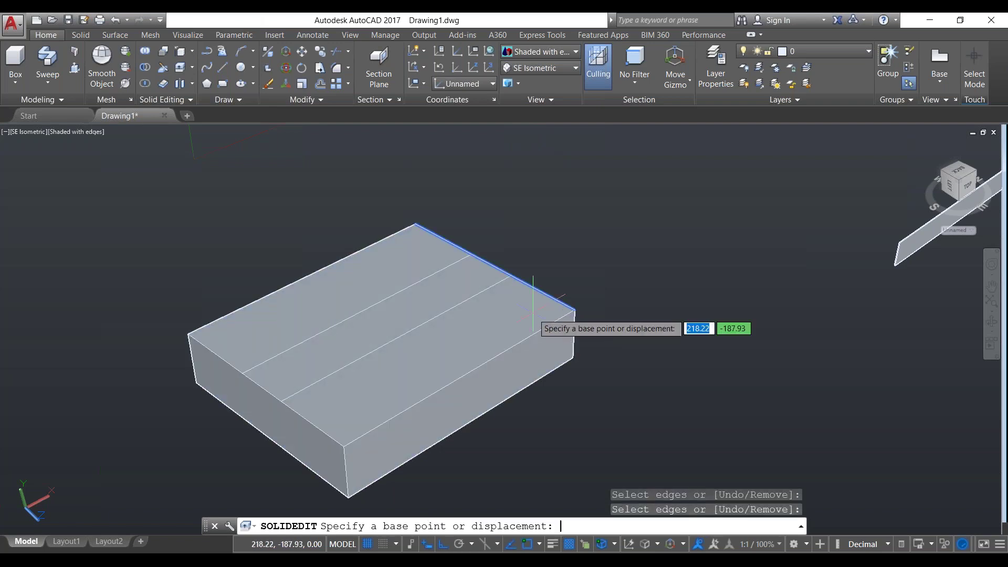
{"action": "left_click", "coordinate": [573, 311]}
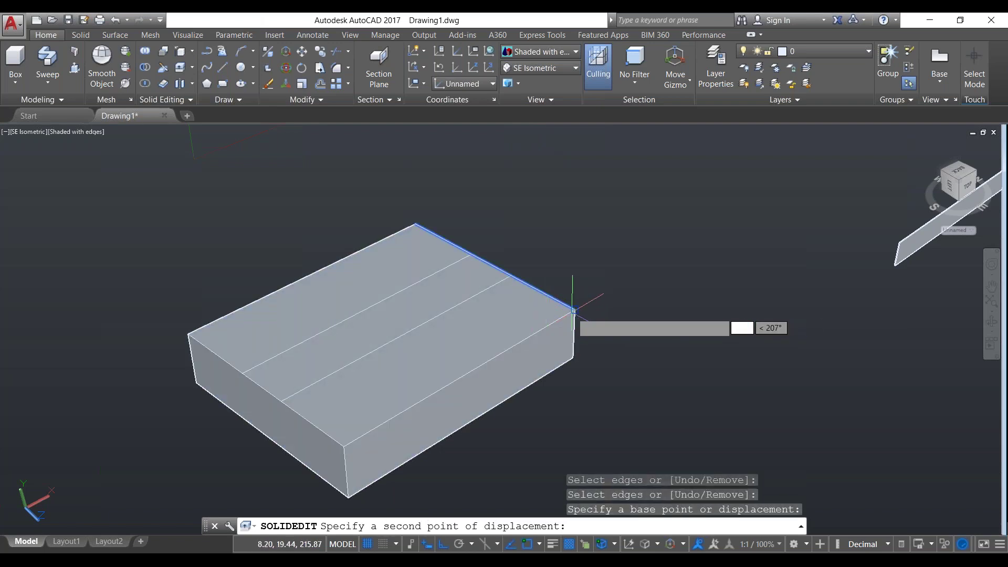
{"action": "left_click", "coordinate": [492, 342]}
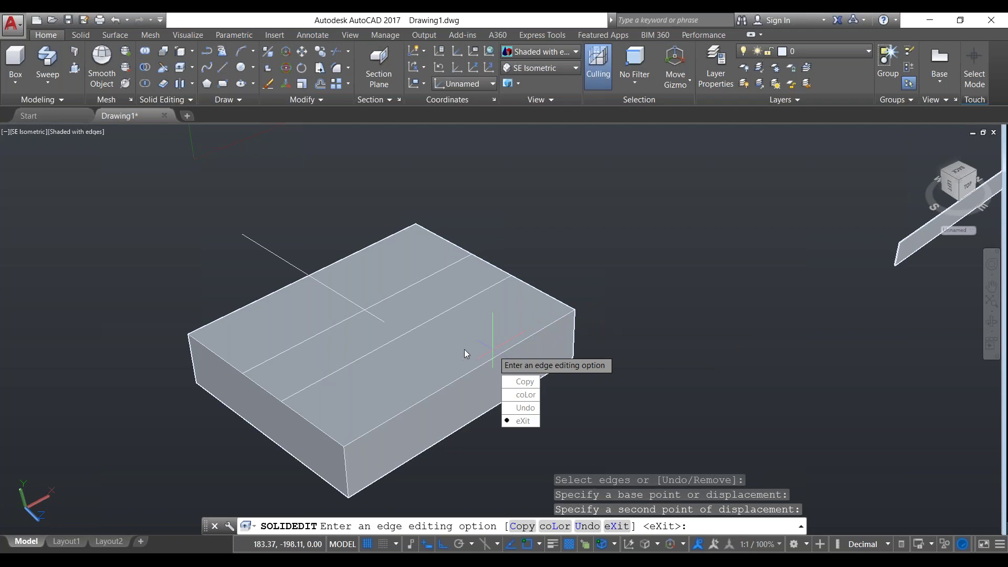
{"action": "left_click", "coordinate": [523, 382]}
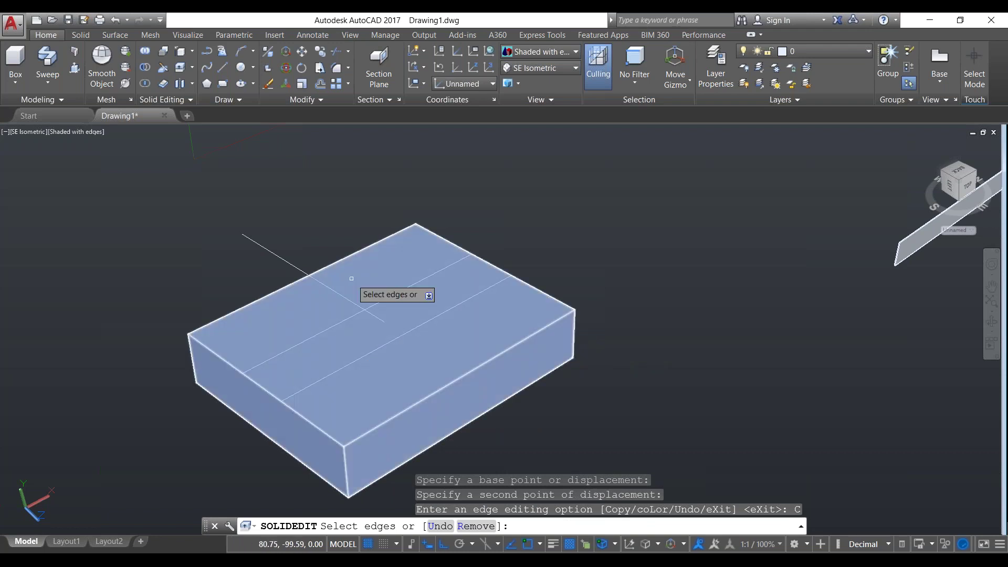
{"action": "key", "text": "Escape"}
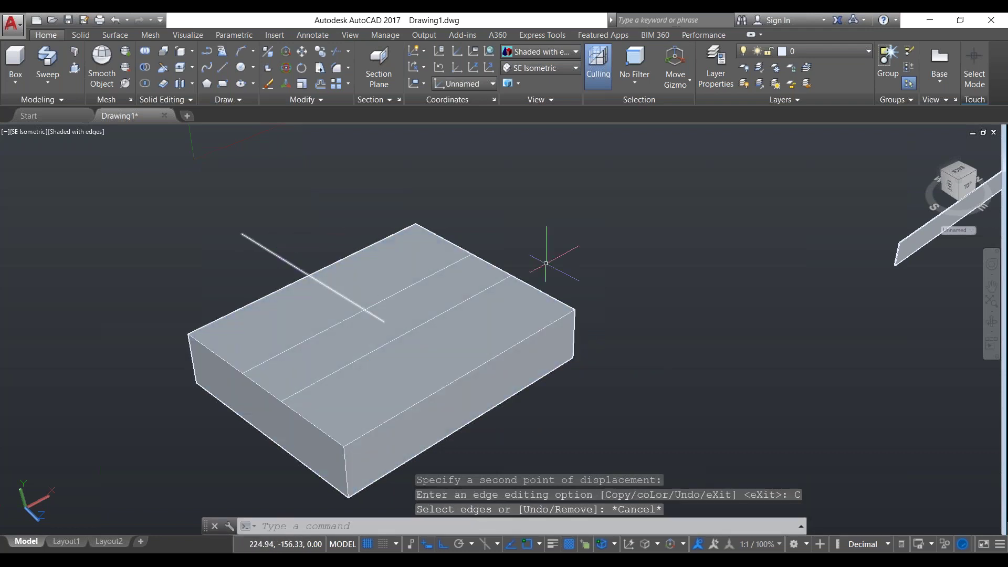
Delete the stray copy of the short edge that crosses the box's back long edge
{"action": "left_click", "coordinate": [577, 308]}
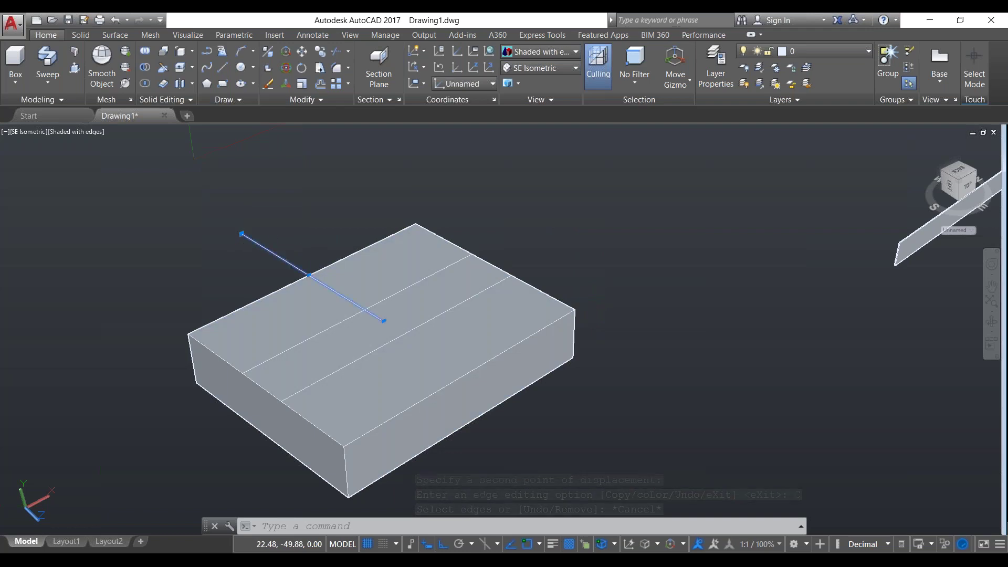
{"action": "key", "text": "Delete"}
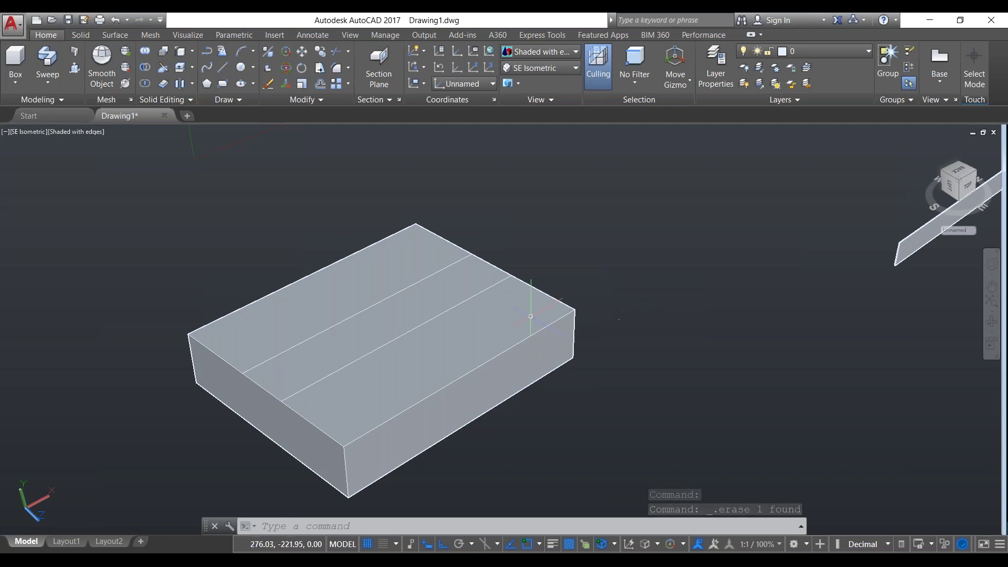
{"action": "scroll", "coordinate": [492, 299], "scroll_direction": "down", "scroll_amount": 2}
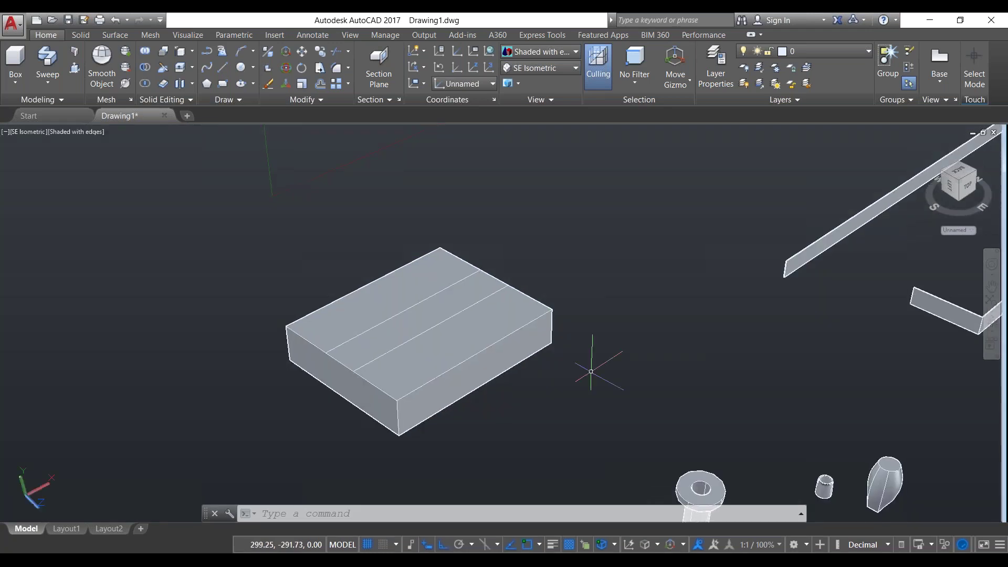
{"action": "scroll", "coordinate": [591, 372], "scroll_direction": "up", "scroll_amount": 1}
{"action": "middle_click_drag", "start_coordinate": [600, 374], "coordinate": [364, 344]}
{"action": "left_click", "coordinate": [16, 59]}
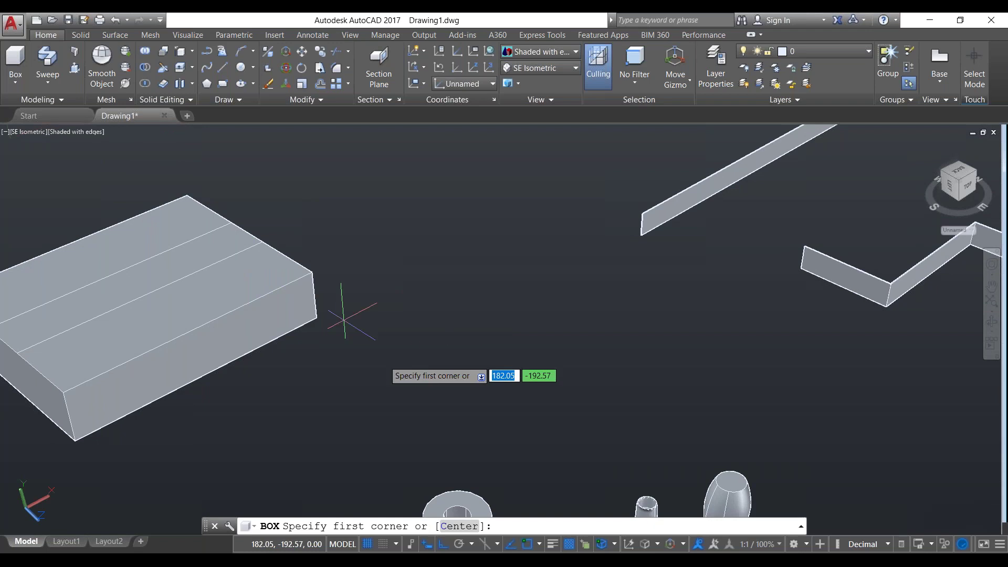
{"action": "left_click", "coordinate": [403, 344]}
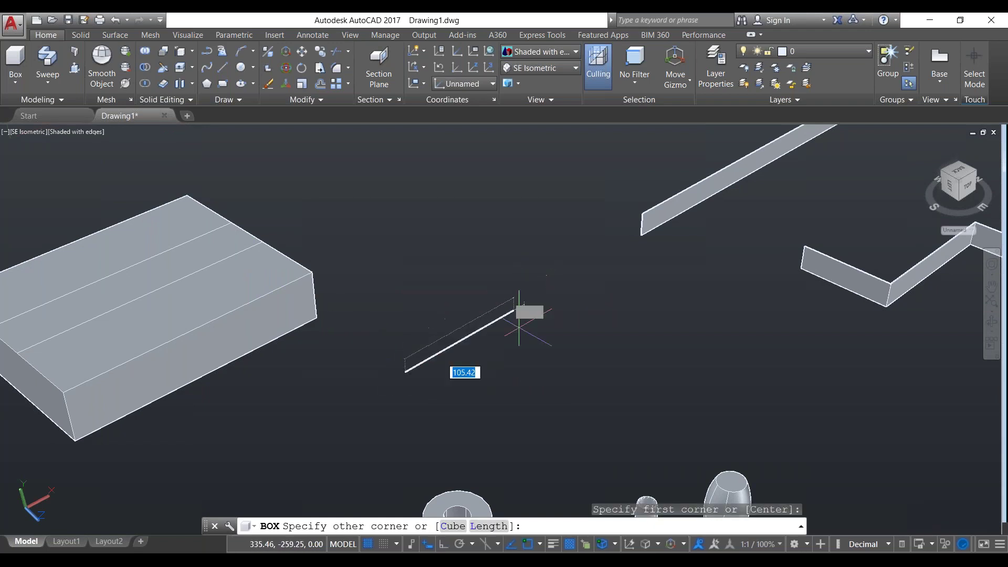
{"action": "scroll", "coordinate": [478, 284], "scroll_direction": "down", "scroll_amount": 1}
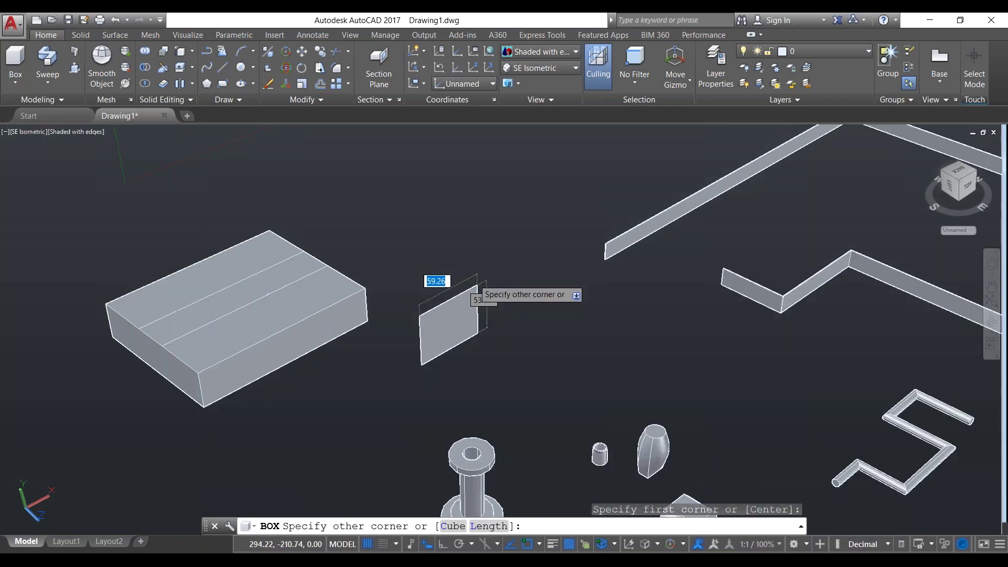
{"action": "scroll", "coordinate": [478, 286], "scroll_direction": "down", "scroll_amount": 1}
{"action": "key", "text": "Escape"}
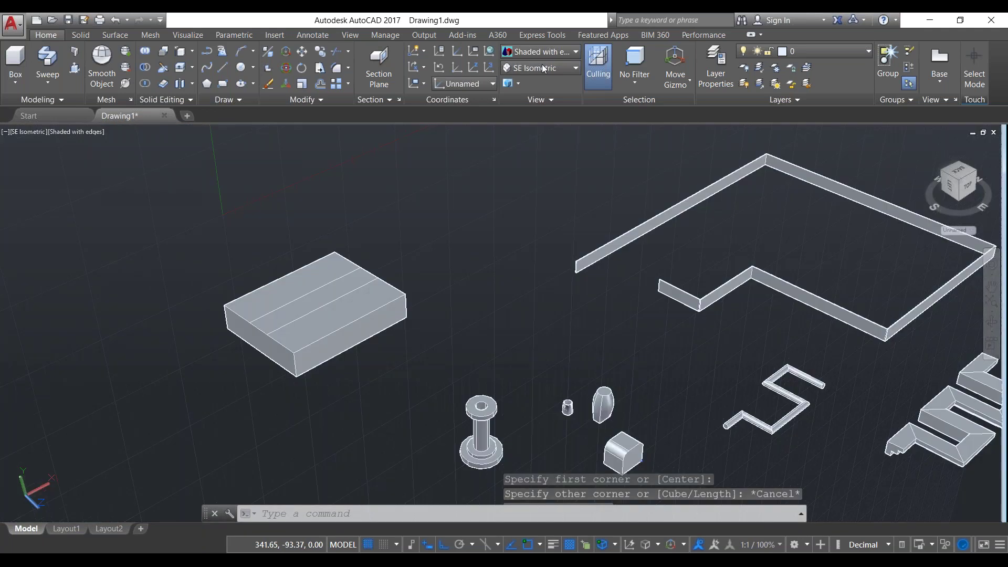
Set the model view to the SE Isometric preset
{"action": "left_click", "coordinate": [544, 68]}
{"action": "left_click", "coordinate": [537, 177]}
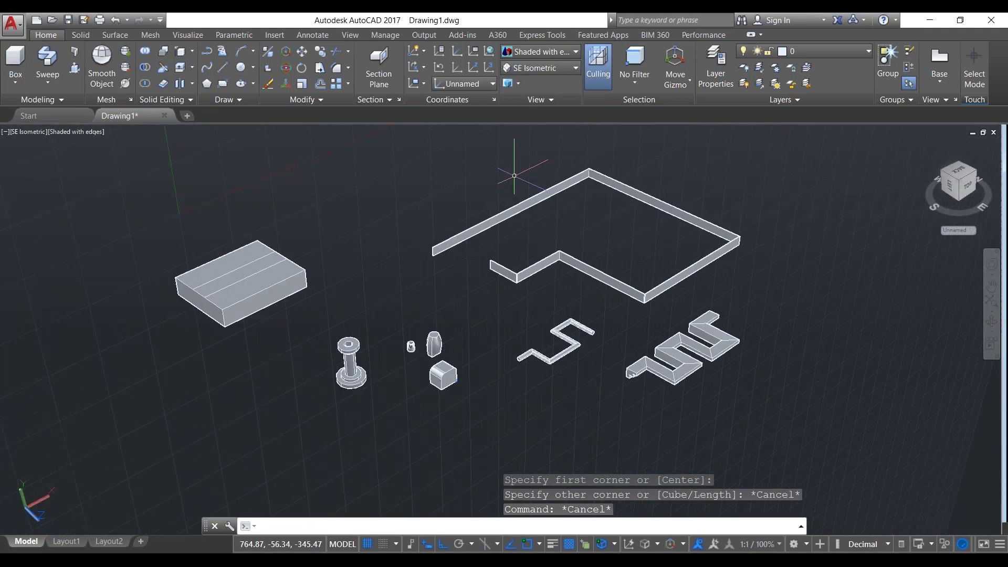
{"action": "scroll", "coordinate": [488, 336], "scroll_direction": "up", "scroll_amount": 2}
{"action": "middle_click_drag", "start_coordinate": [368, 286], "coordinate": [361, 281]}
{"action": "left_click_drag", "start_coordinate": [361, 281], "coordinate": [540, 349]}
{"action": "key", "text": "Escape"}
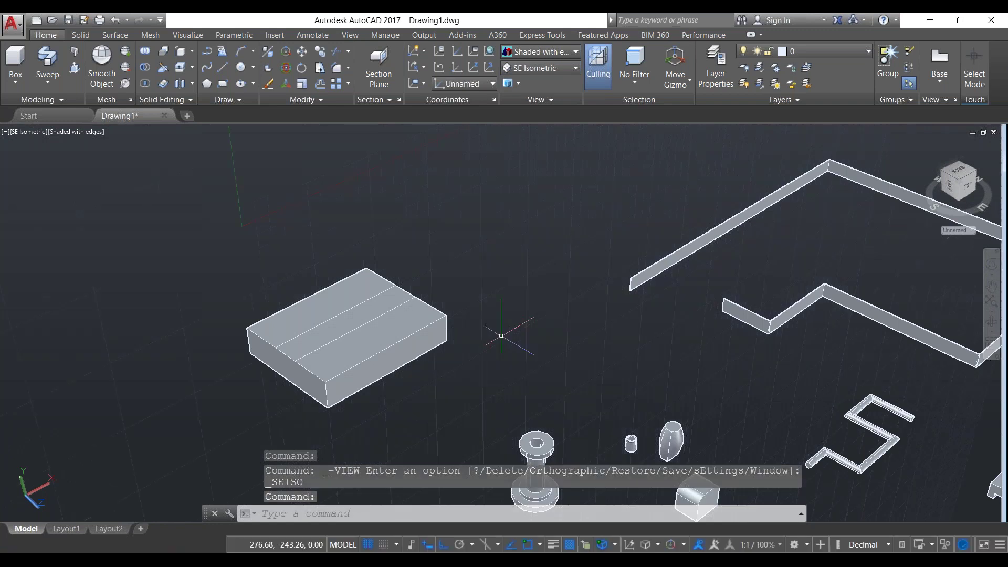
{"action": "scroll", "coordinate": [501, 336], "scroll_direction": "down", "scroll_amount": 1}
Try to move the flanged column beside the striped box with object snaps off, and undo the move
{"action": "left_click", "coordinate": [538, 401]}
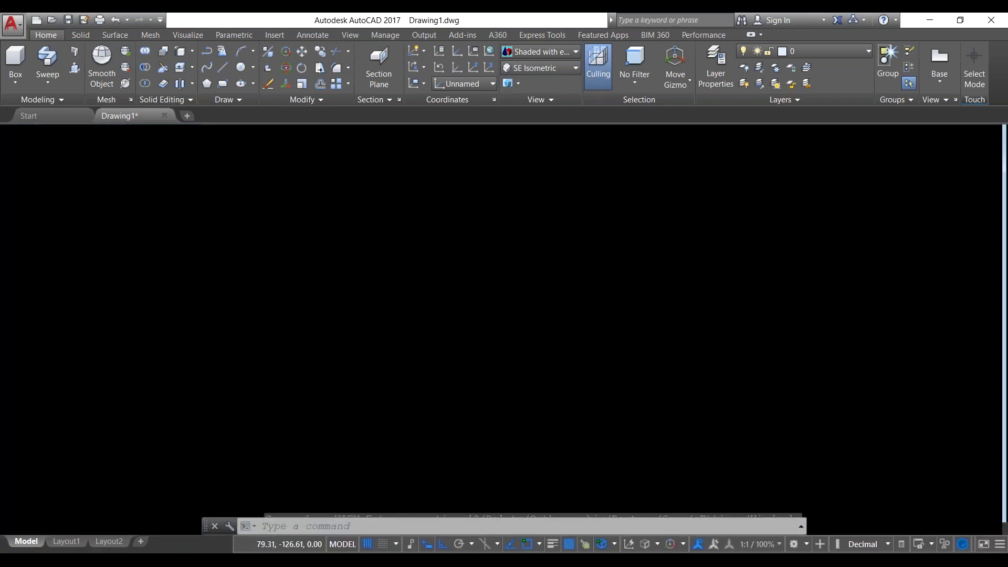
{"action": "type", "text": "M"}
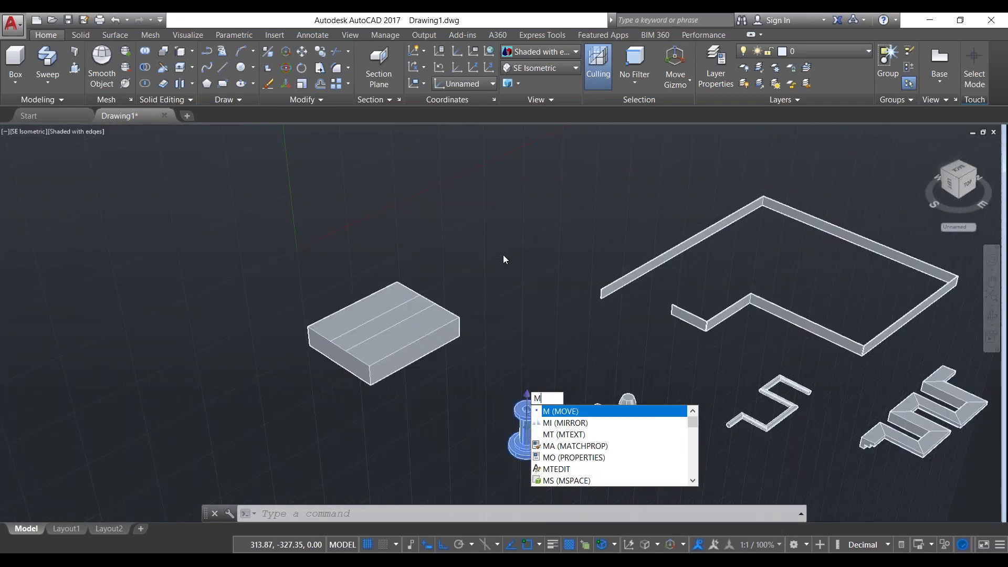
{"action": "key", "text": "Return"}
{"action": "left_click", "coordinate": [518, 414]}
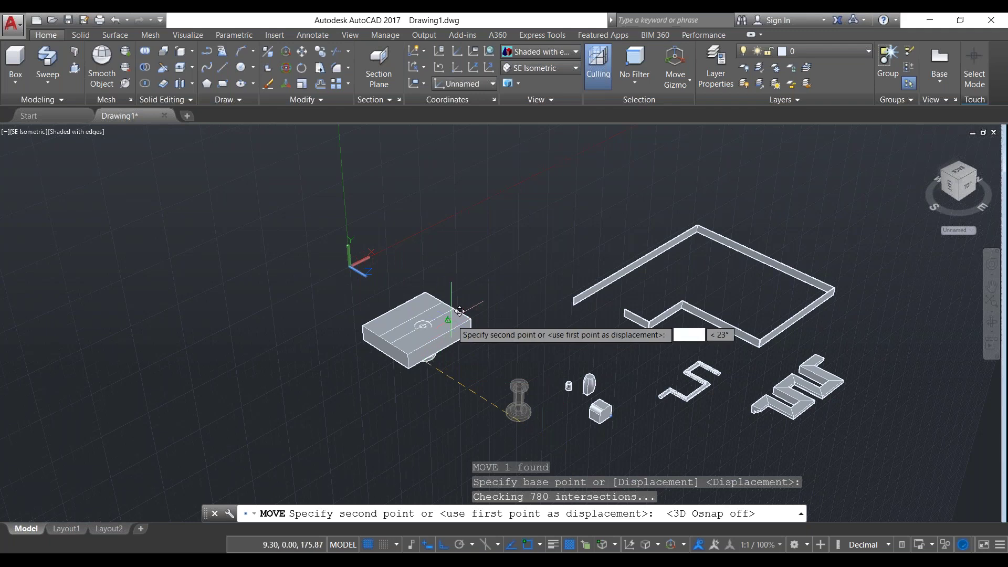
{"action": "left_click", "coordinate": [452, 319]}
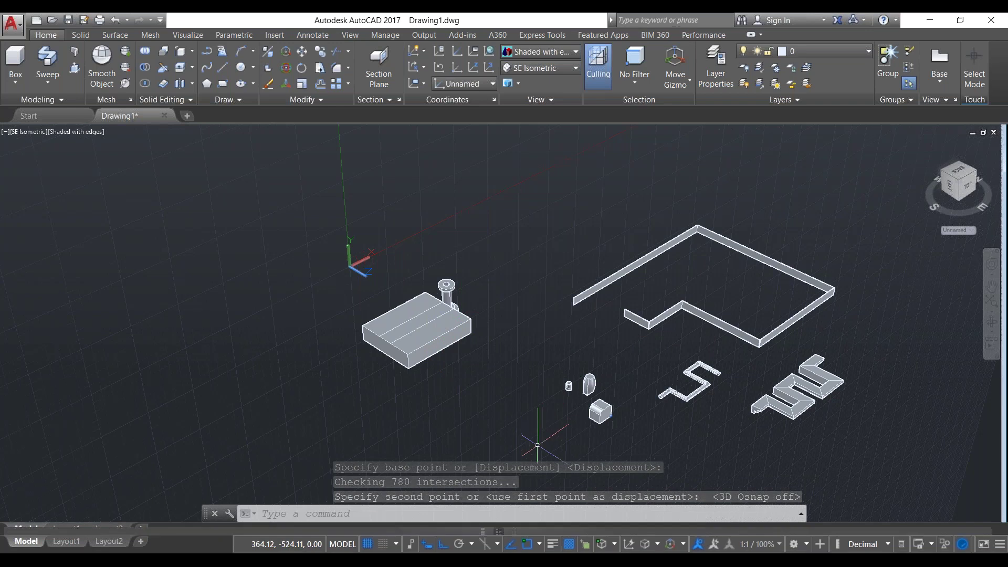
{"action": "left_click", "coordinate": [453, 292]}
{"action": "key", "text": "F4"}
{"action": "key", "text": "F3"}
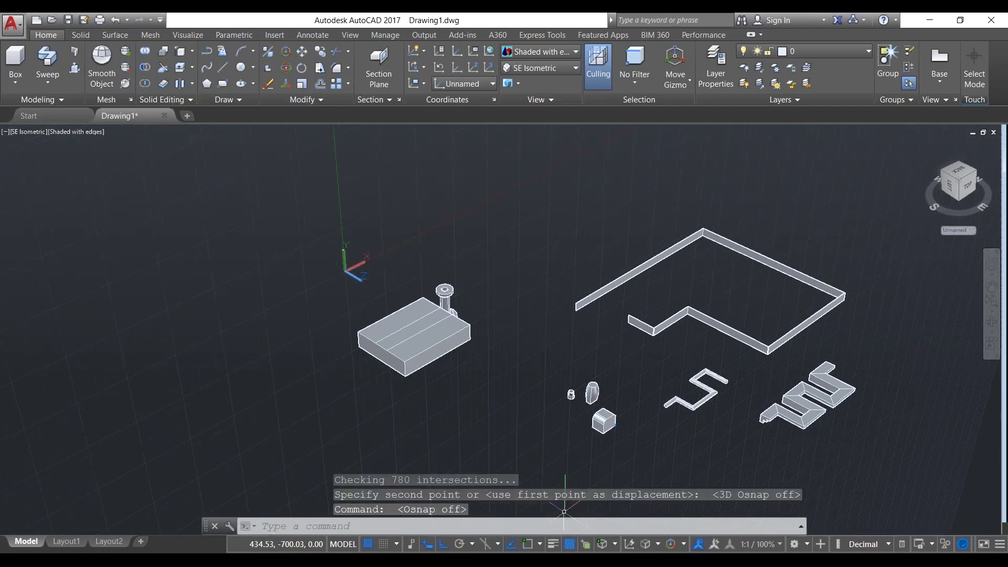
{"action": "left_click", "coordinate": [526, 393]}
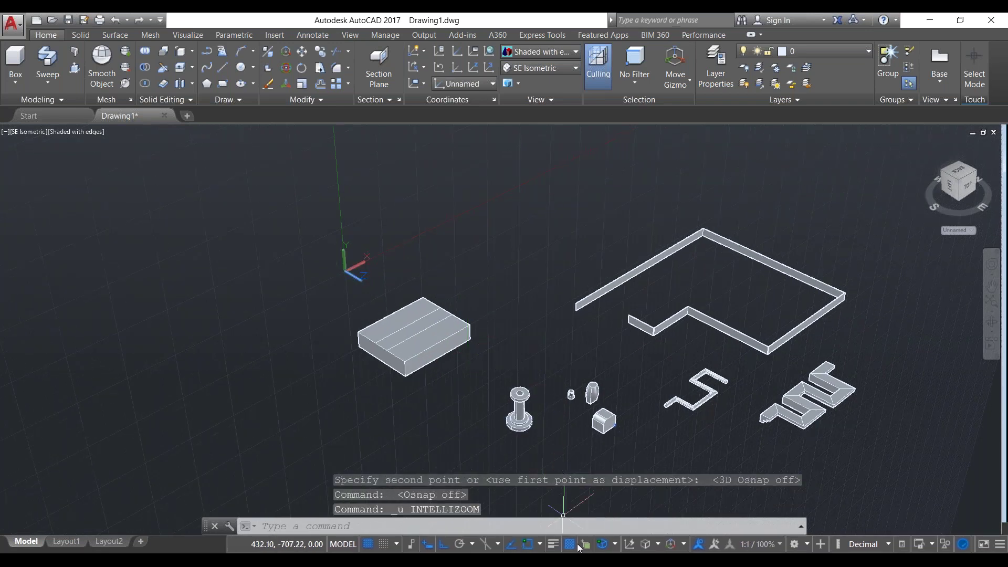
Turn off 3D object snap and object snap
{"action": "left_click", "coordinate": [599, 544]}
{"action": "left_click", "coordinate": [528, 546]}
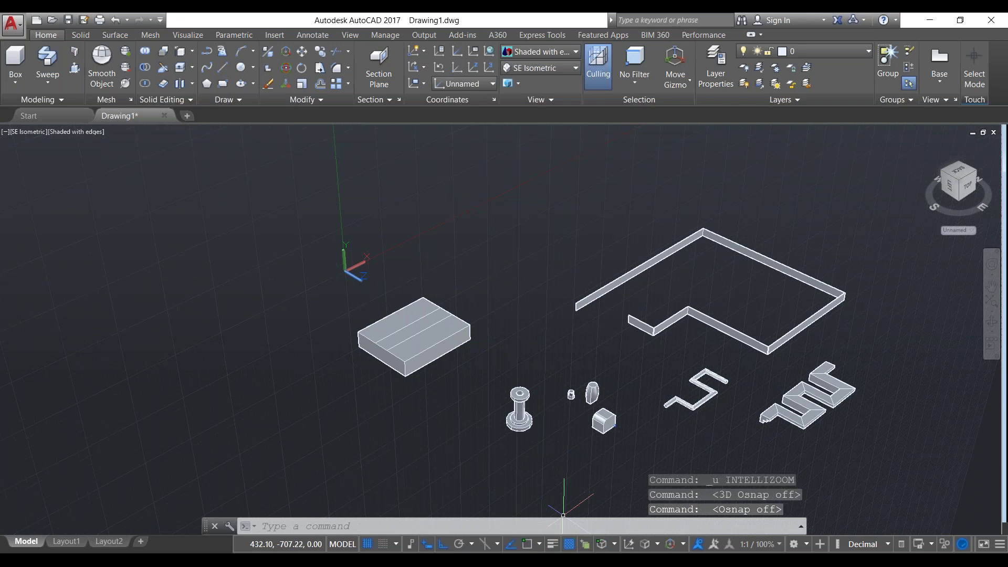
{"action": "left_click", "coordinate": [531, 433]}
{"action": "left_click", "coordinate": [499, 353]}
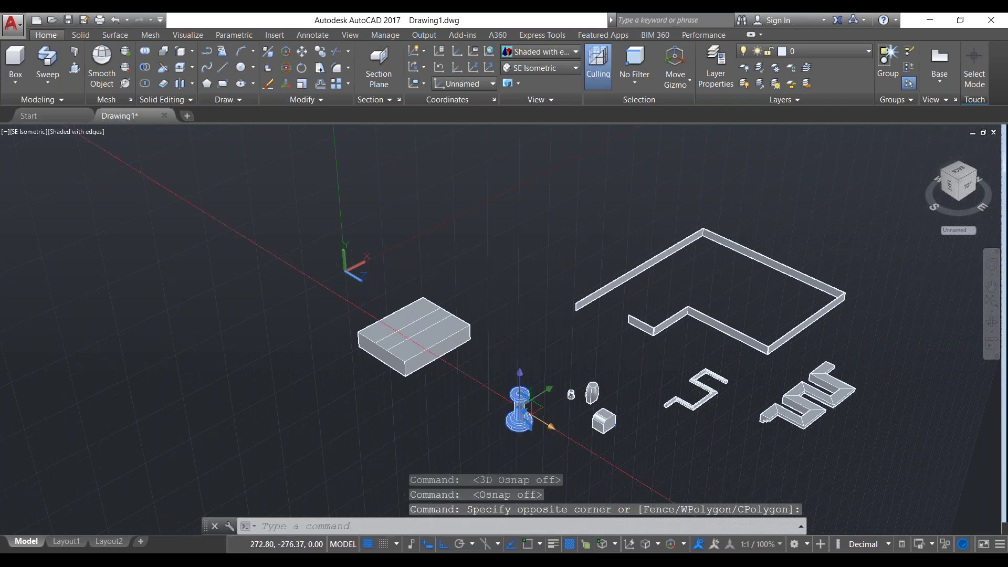
{"action": "type", "text": "m"}
{"action": "key", "text": "Return"}
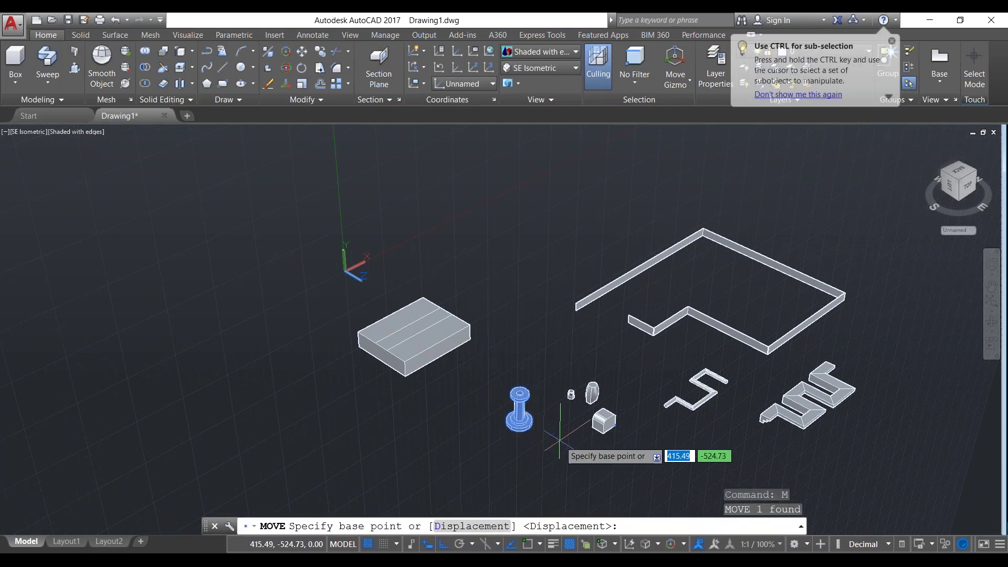
{"action": "key", "text": "Escape"}
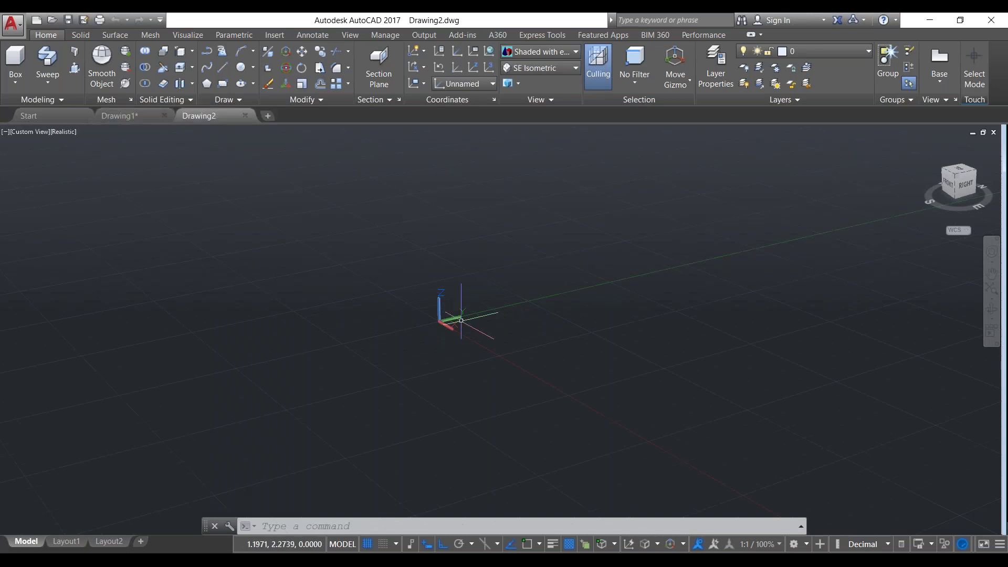
Draw a low rectangular box about 2.55 units high in the empty Drawing2, away from the origin
{"action": "middle_click_drag", "start_coordinate": [682, 270], "coordinate": [379, 284]}
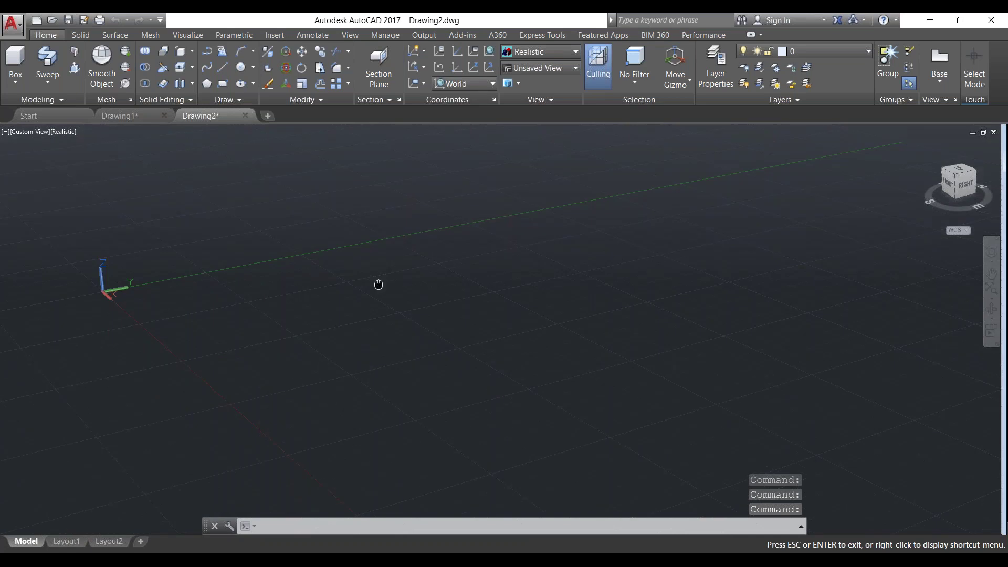
{"action": "key", "text": "Escape"}
{"action": "type", "text": "box"}
{"action": "key", "text": "Return"}
{"action": "left_click", "coordinate": [395, 391]}
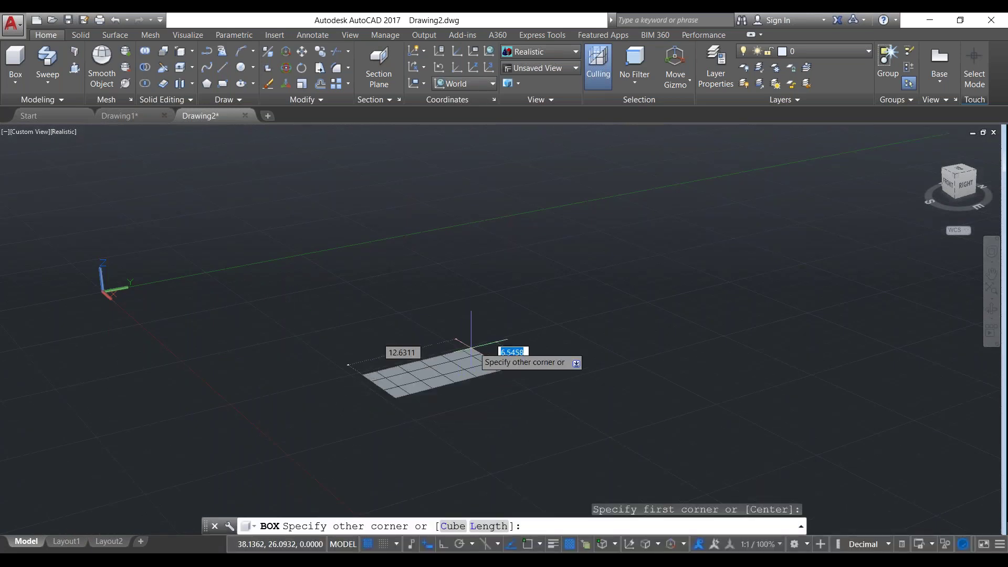
{"action": "left_click", "coordinate": [530, 327]}
{"action": "left_click", "coordinate": [531, 310]}
Create a tall upright cylinder on the ground plane beside the box, clearly higher than the box
{"action": "left_click", "coordinate": [23, 86]}
{"action": "left_click", "coordinate": [23, 86]}
{"action": "left_click", "coordinate": [23, 86]}
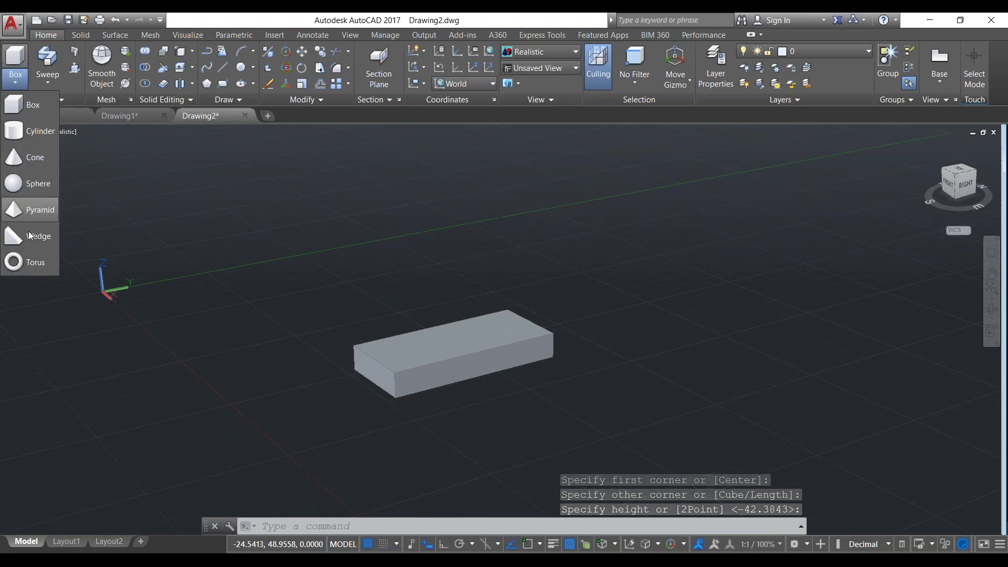
{"action": "left_click", "coordinate": [52, 146]}
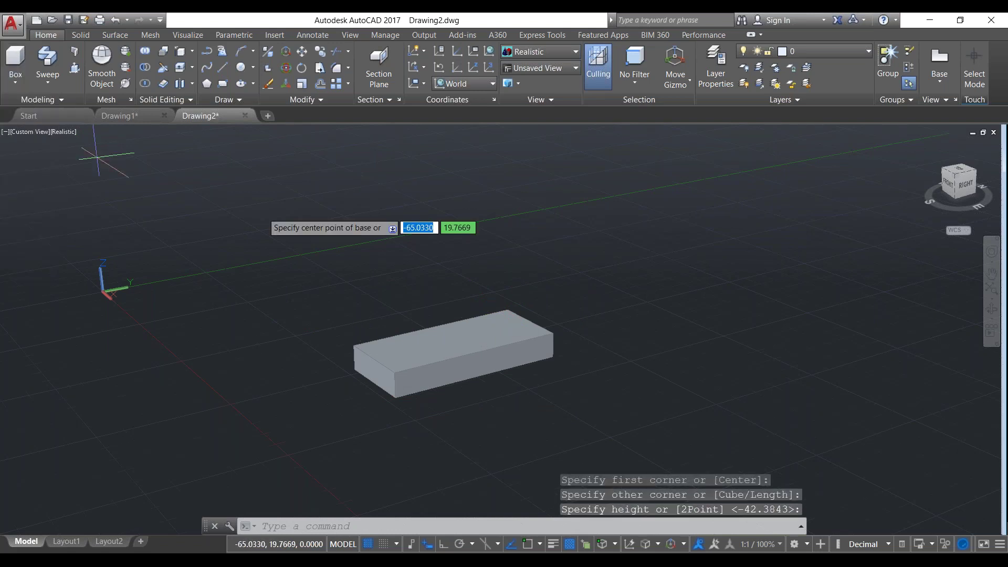
{"action": "left_click", "coordinate": [651, 374]}
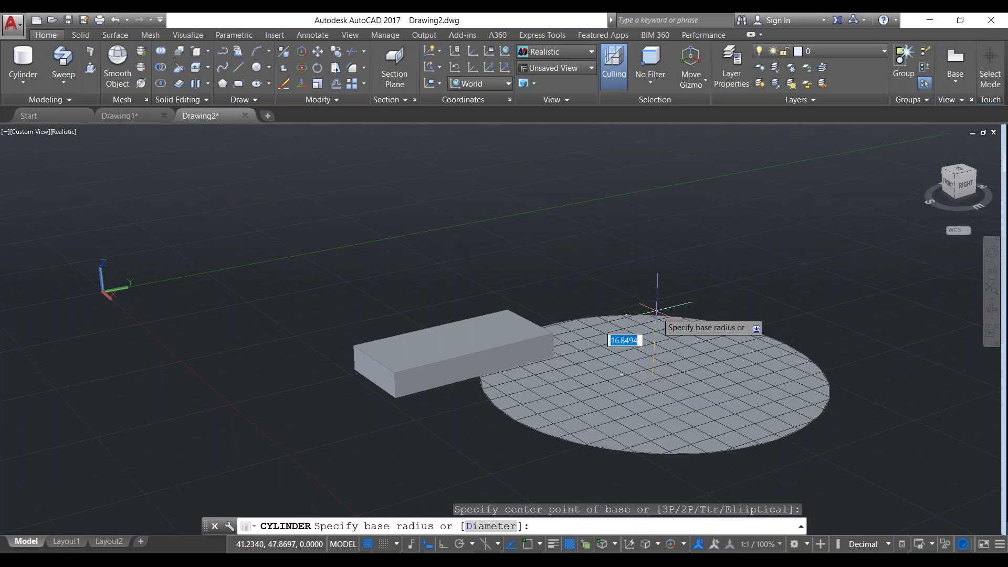
{"action": "left_click", "coordinate": [664, 365]}
{"action": "left_click", "coordinate": [675, 247]}
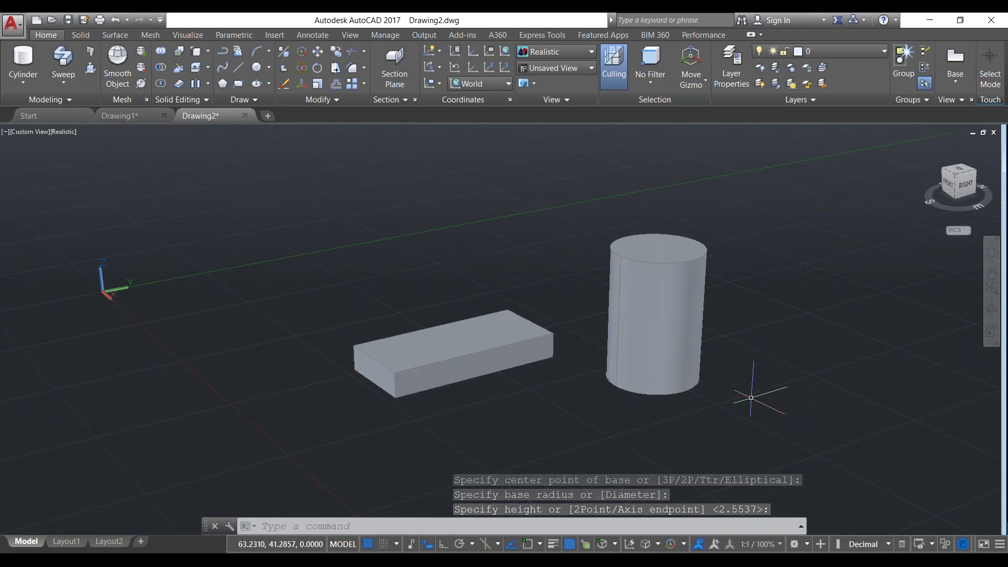
Move the cylinder freehand so that it overlaps the far end of the box
{"action": "key", "text": "Escape"}
{"action": "left_click", "coordinate": [745, 387]}
{"action": "left_click", "coordinate": [681, 303]}
{"action": "type", "text": "M"}
{"action": "key", "text": "Return"}
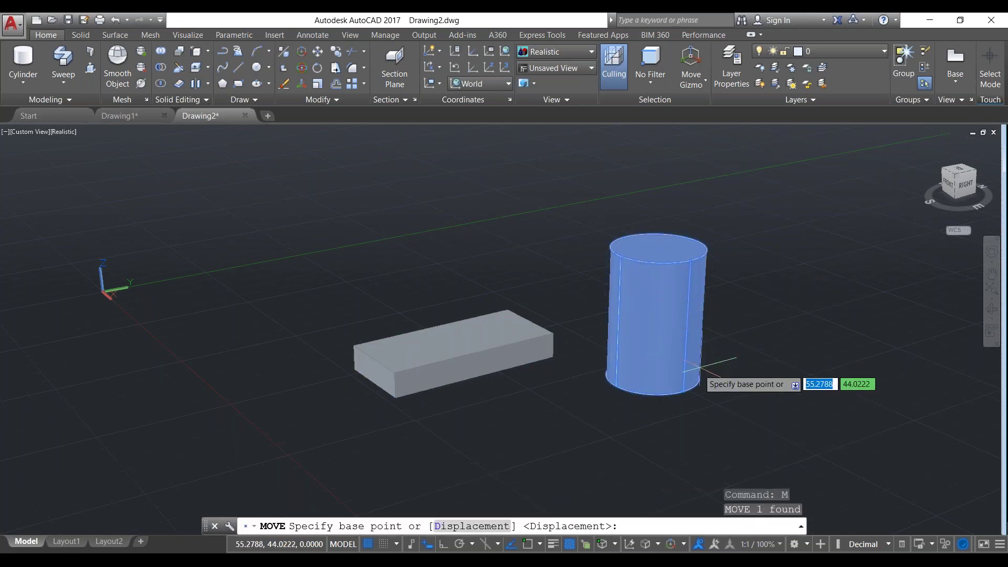
{"action": "left_click", "coordinate": [689, 372]}
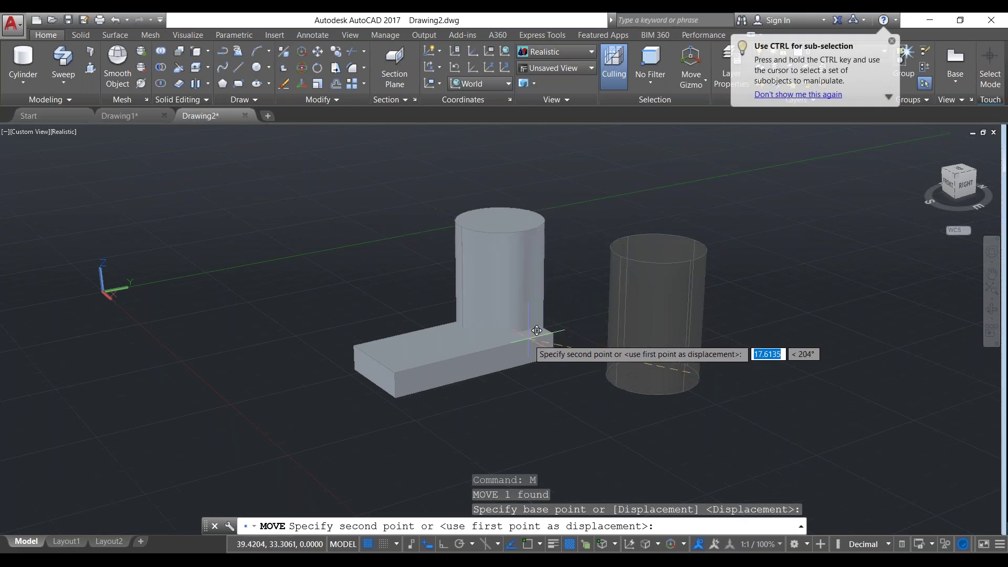
{"action": "left_click", "coordinate": [533, 337]}
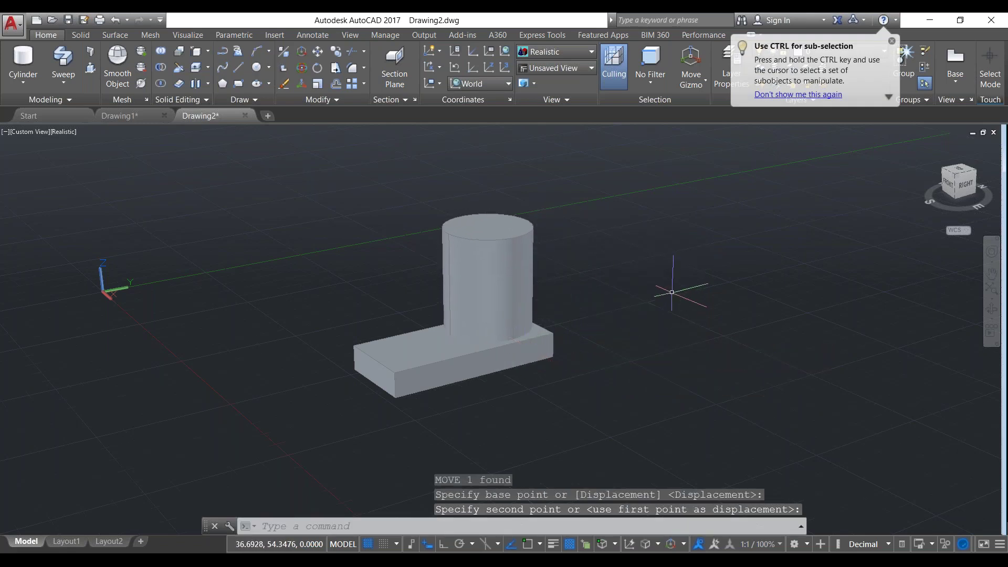
Select the cylinder and the box individually and together to check whether they are separate solids, and clear the selection
{"action": "left_click", "coordinate": [455, 254]}
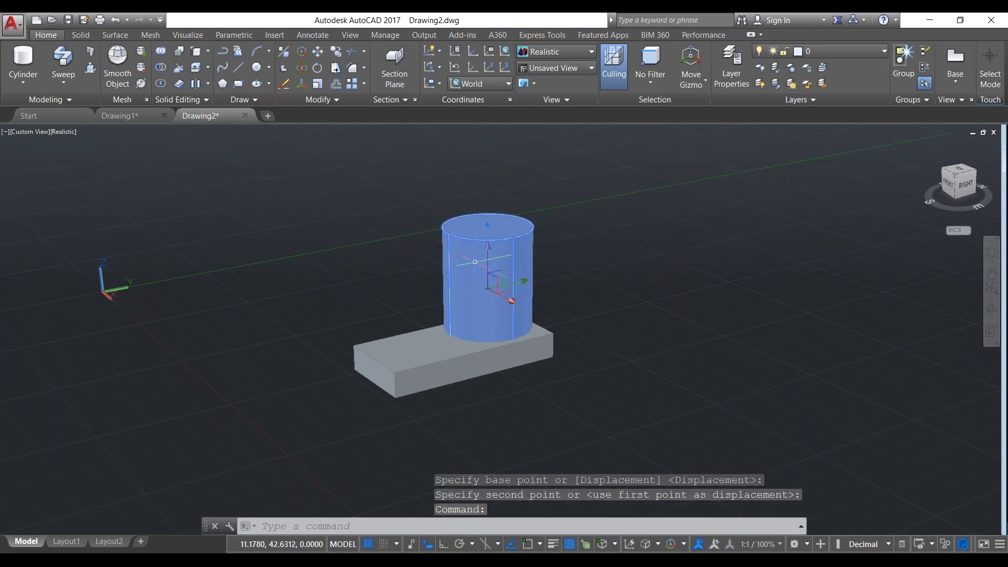
{"action": "left_click", "coordinate": [427, 360]}
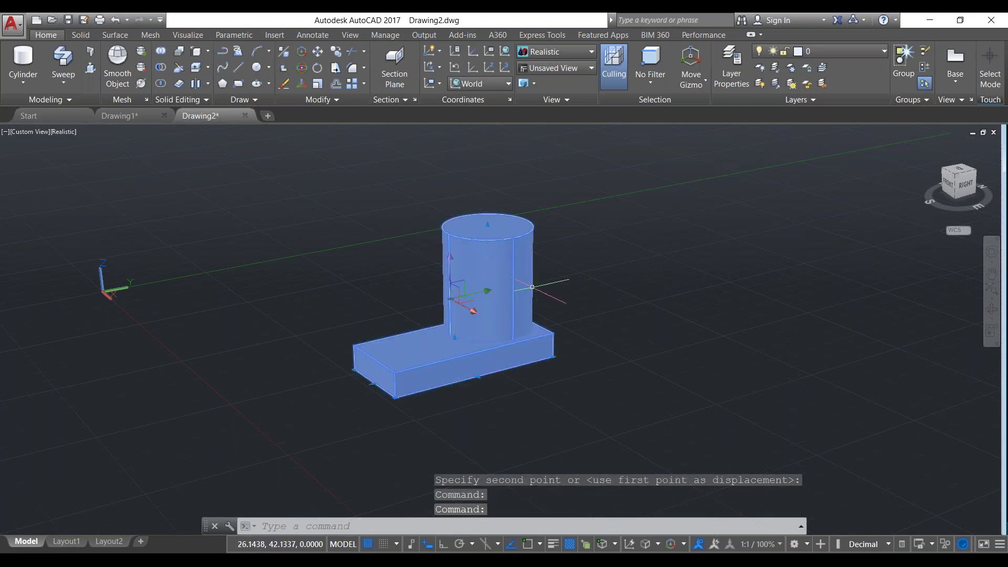
{"action": "key", "text": "Escape"}
{"action": "left_click", "coordinate": [523, 284]}
{"action": "key", "text": "Escape"}
{"action": "left_click", "coordinate": [449, 356]}
{"action": "key", "text": "Escape"}
{"action": "left_click", "coordinate": [517, 286]}
{"action": "key", "text": "Escape"}
{"action": "left_click", "coordinate": [414, 358]}
{"action": "key", "text": "Escape"}
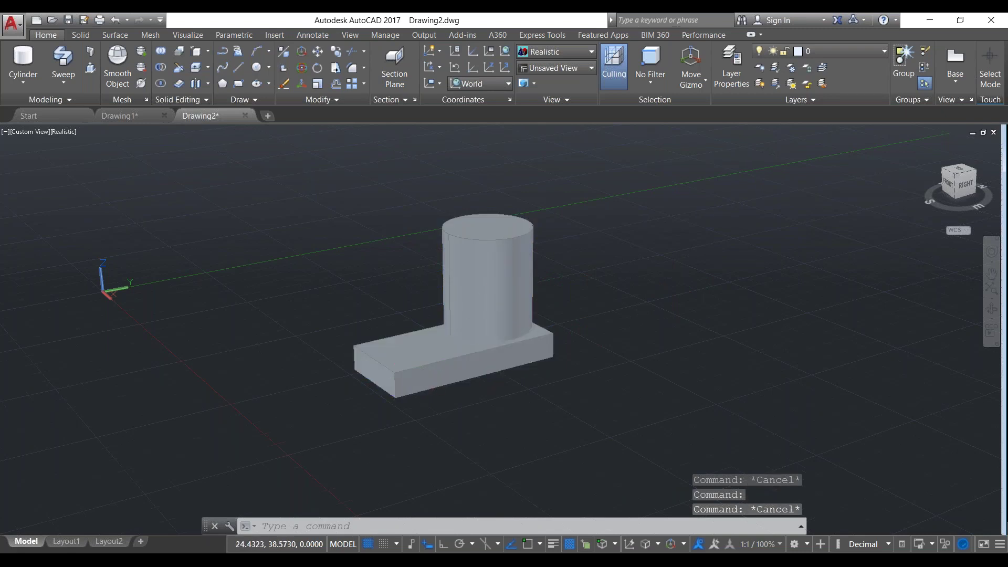
{"action": "left_click", "coordinate": [431, 368]}
{"action": "key", "text": "Escape"}
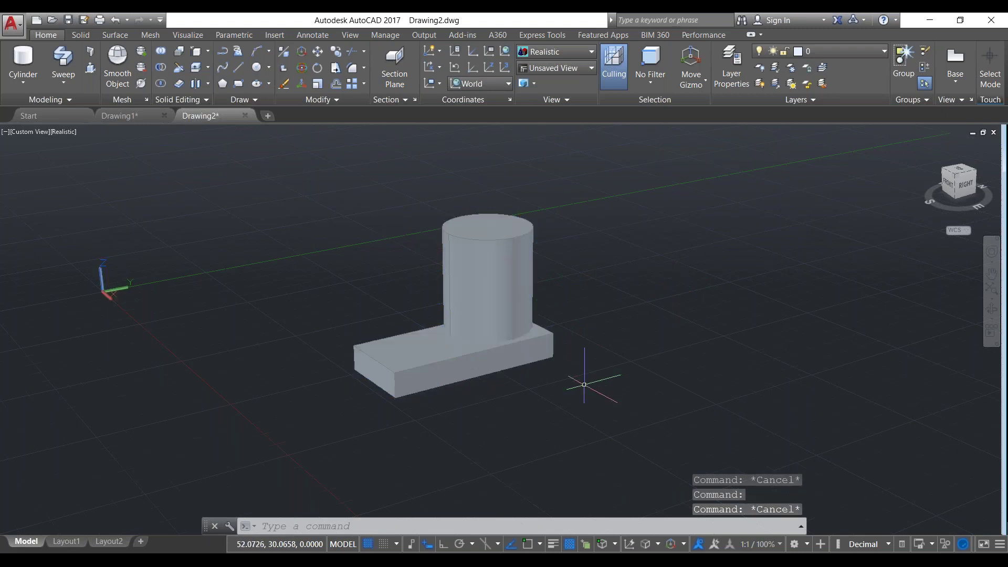
{"action": "left_click", "coordinate": [591, 414]}
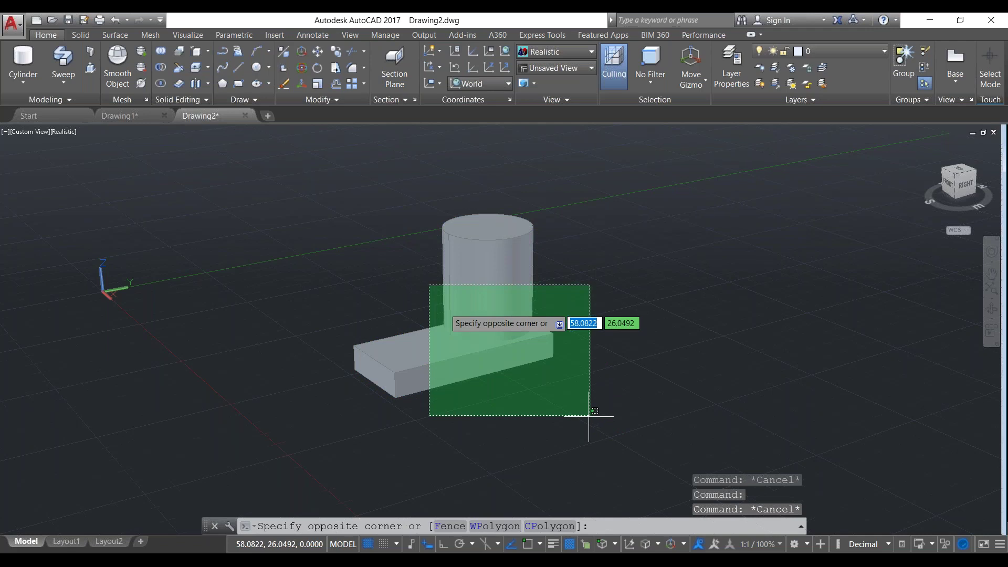
{"action": "left_click", "coordinate": [389, 220]}
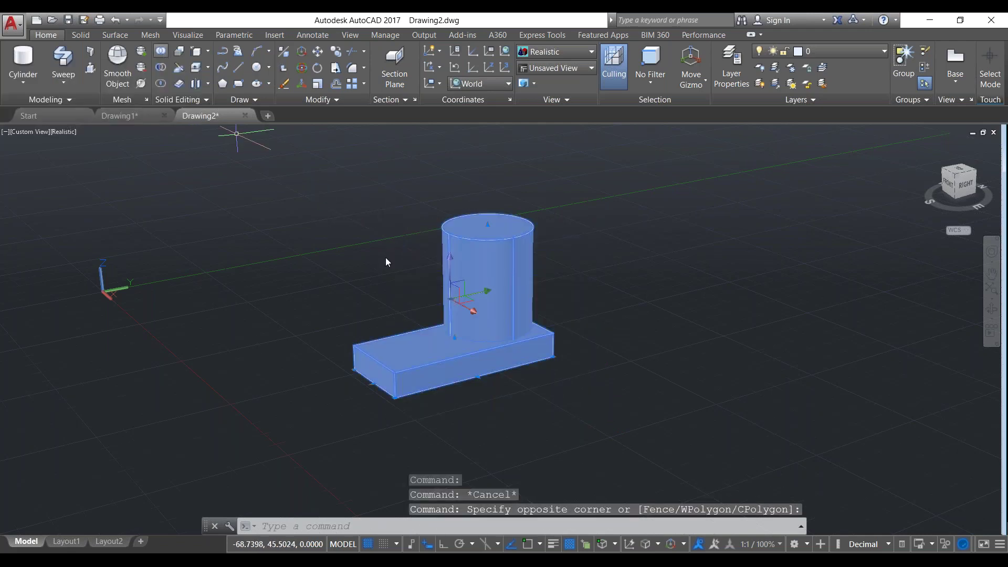
{"action": "key", "text": "Escape"}
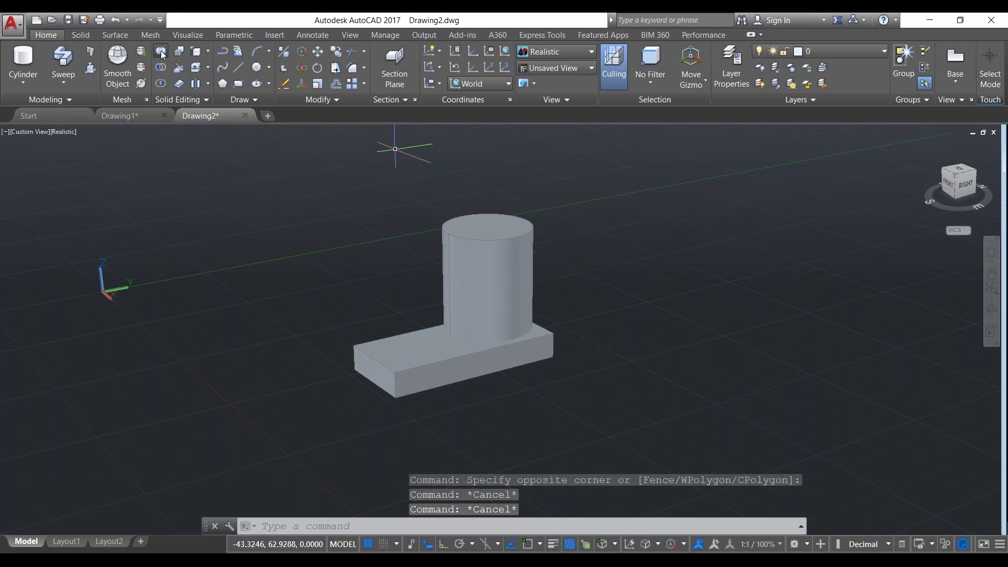
Union the cylinder and the box into one solid and select the combined body
{"action": "left_click", "coordinate": [161, 54]}
{"action": "left_click", "coordinate": [480, 288]}
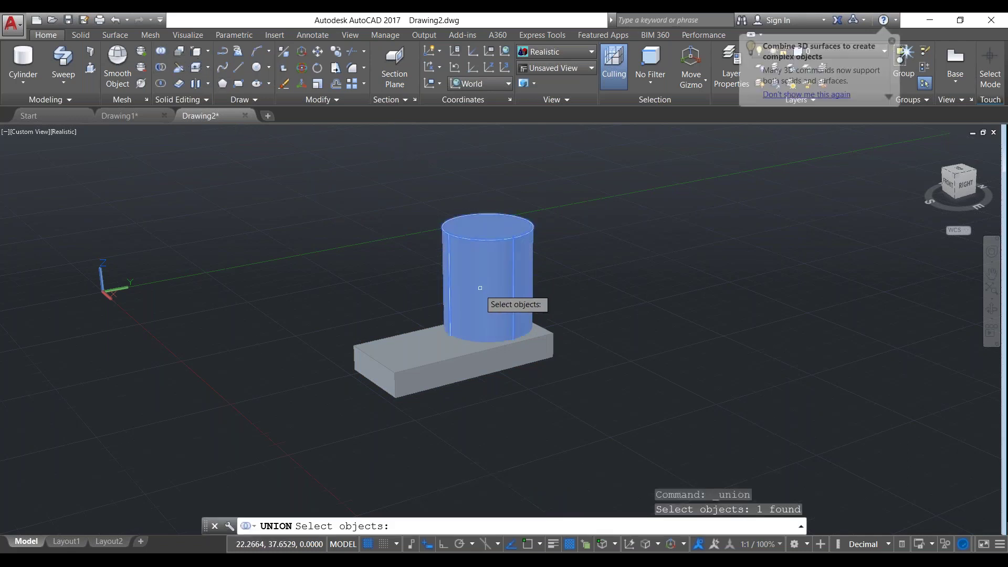
{"action": "left_click", "coordinate": [424, 369]}
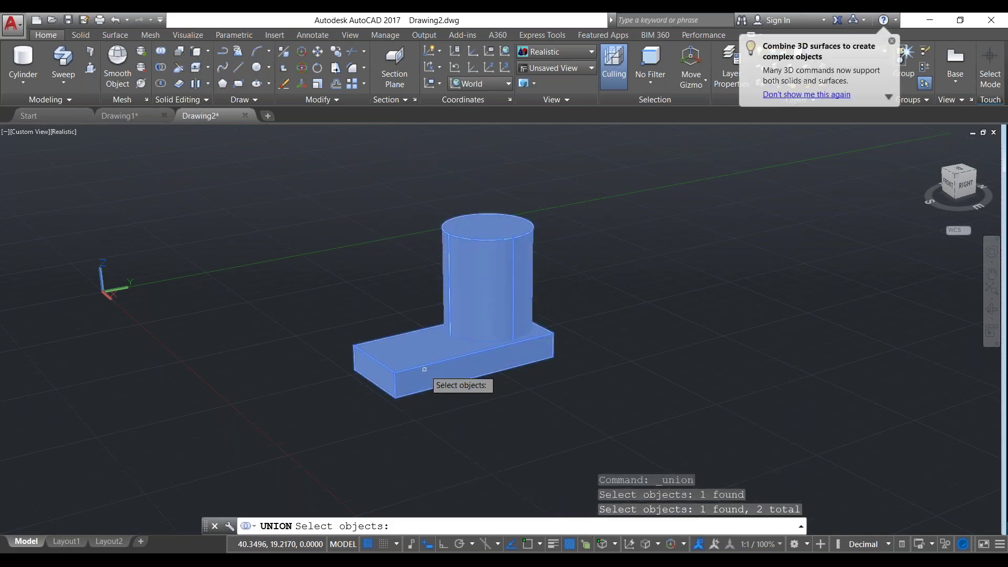
{"action": "key", "text": "Return"}
{"action": "left_click", "coordinate": [425, 369]}
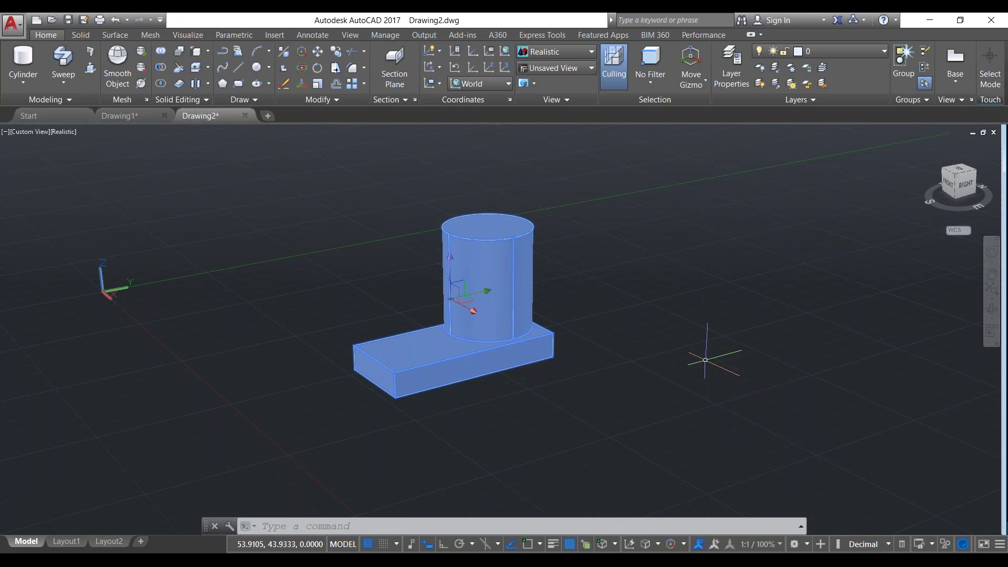
Explode the united box-and-cylinder solid into its separate faces
{"action": "type", "text": "EXPLODEr"}
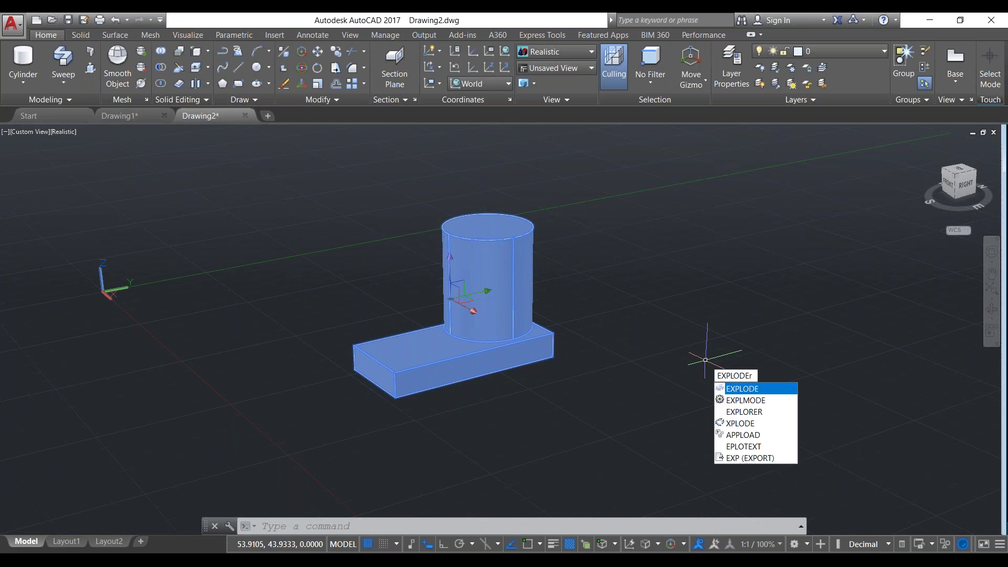
{"action": "key", "text": "BackSpace"}
{"action": "key", "text": "Return"}
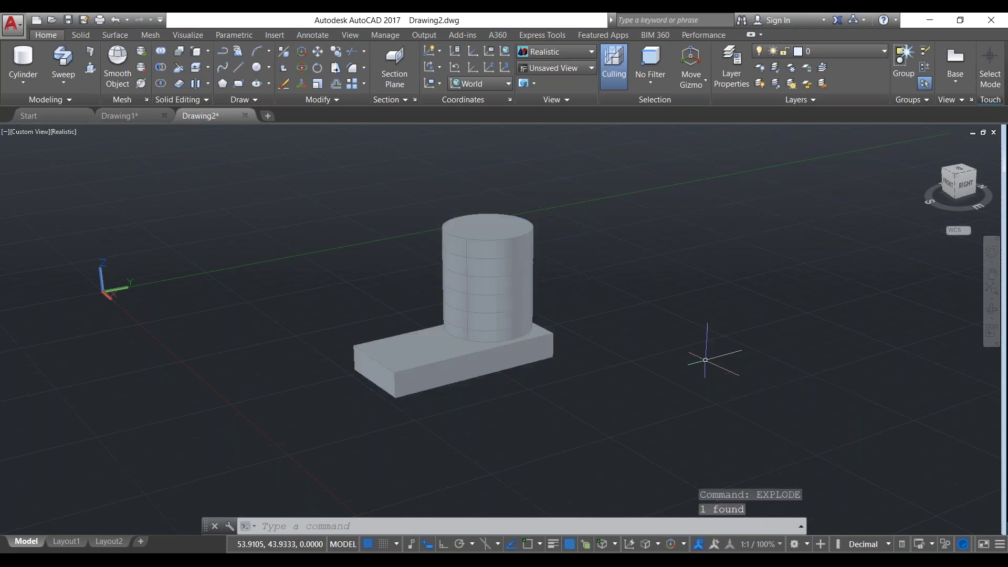
Select the cylinder's curved surface and the box's top and side faces one by one to examine the exploded pieces
{"action": "left_click", "coordinate": [517, 288]}
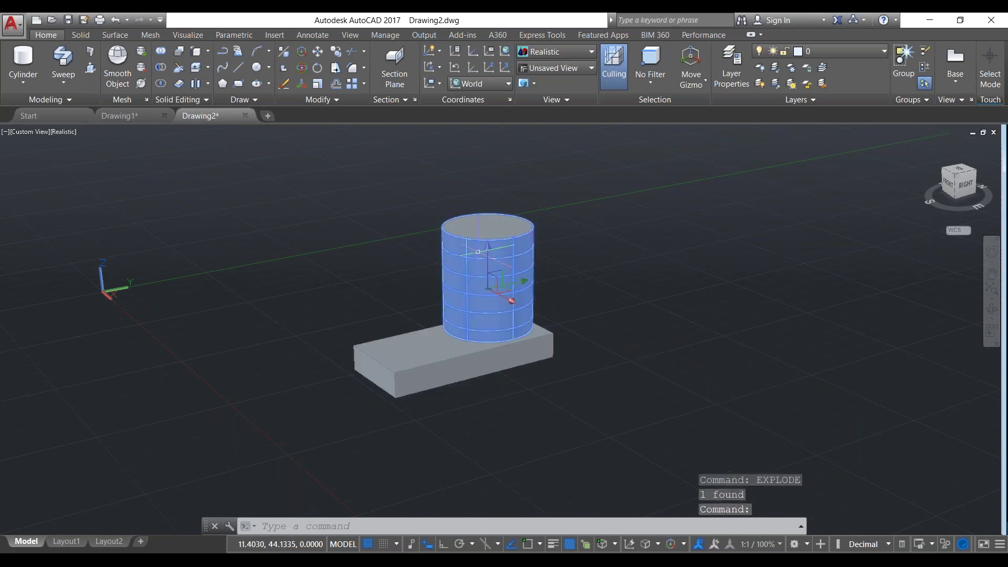
{"action": "key", "text": "Escape"}
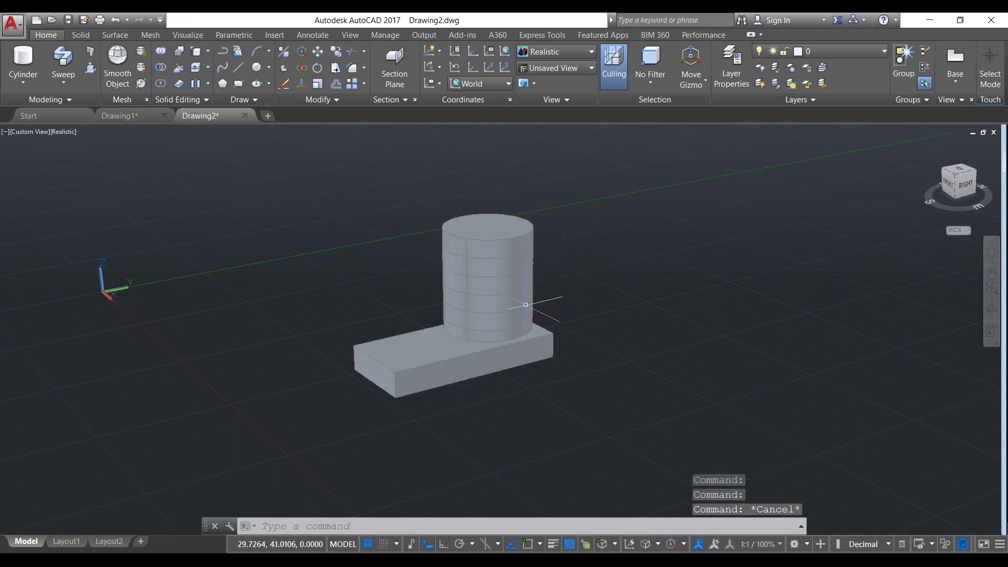
{"action": "left_click", "coordinate": [409, 343]}
{"action": "left_click", "coordinate": [475, 367]}
{"action": "key", "text": "Escape"}
{"action": "left_click", "coordinate": [477, 363]}
{"action": "key", "text": "Escape"}
{"action": "left_click", "coordinate": [421, 359]}
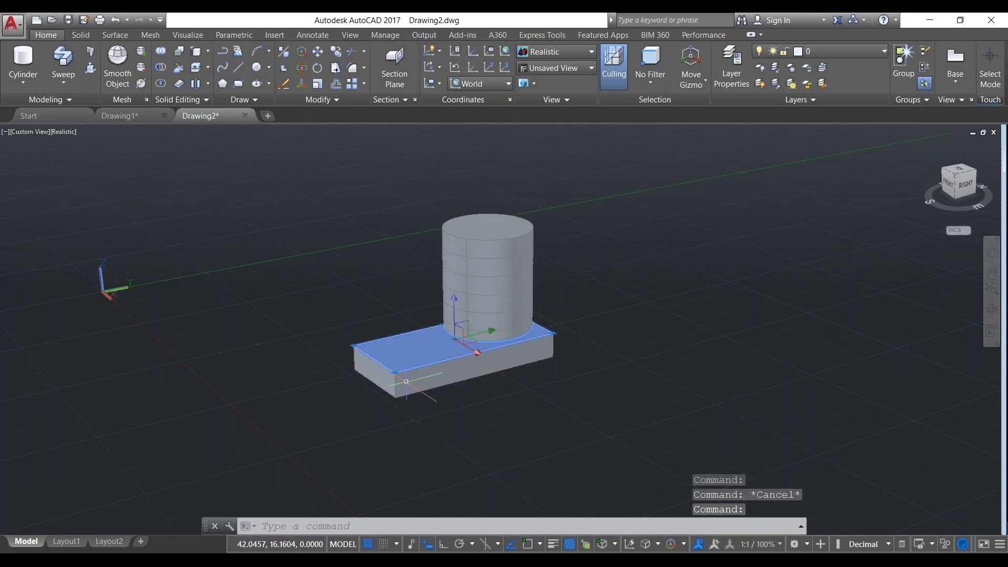
{"action": "key", "text": "Escape"}
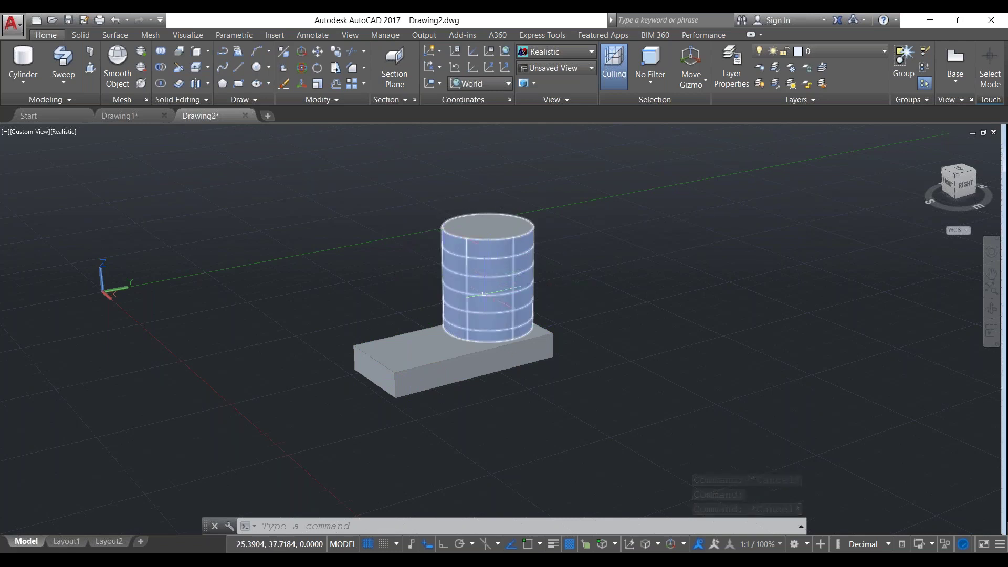
{"action": "key", "text": "Escape"}
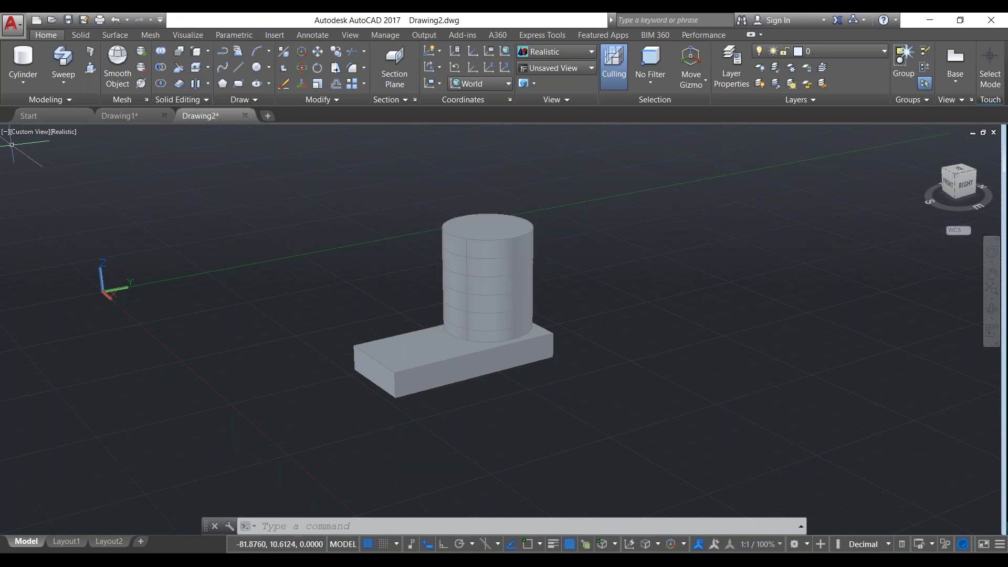
Undo the explode, the union, the cylinder's move and its creation, back to the plain box
{"action": "key", "text": "ctrl+z"}
{"action": "key", "text": "ctrl+z"}
{"action": "key", "text": "ctrl+z"}
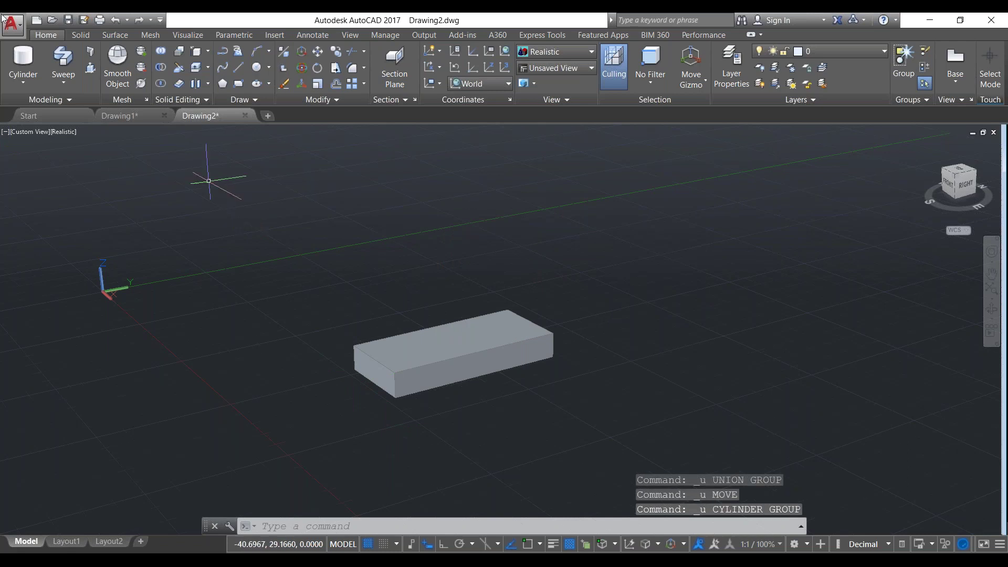
Create a new upright cylinder on the ground plane, apart from the box and several times as tall as it
{"action": "left_click", "coordinate": [23, 64]}
{"action": "left_click", "coordinate": [716, 436]}
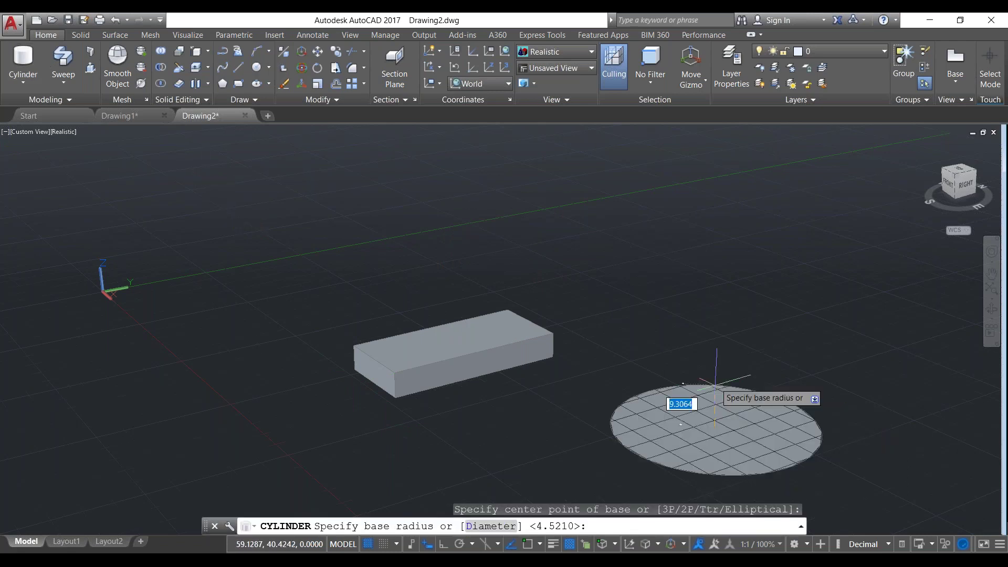
{"action": "left_click", "coordinate": [710, 416]}
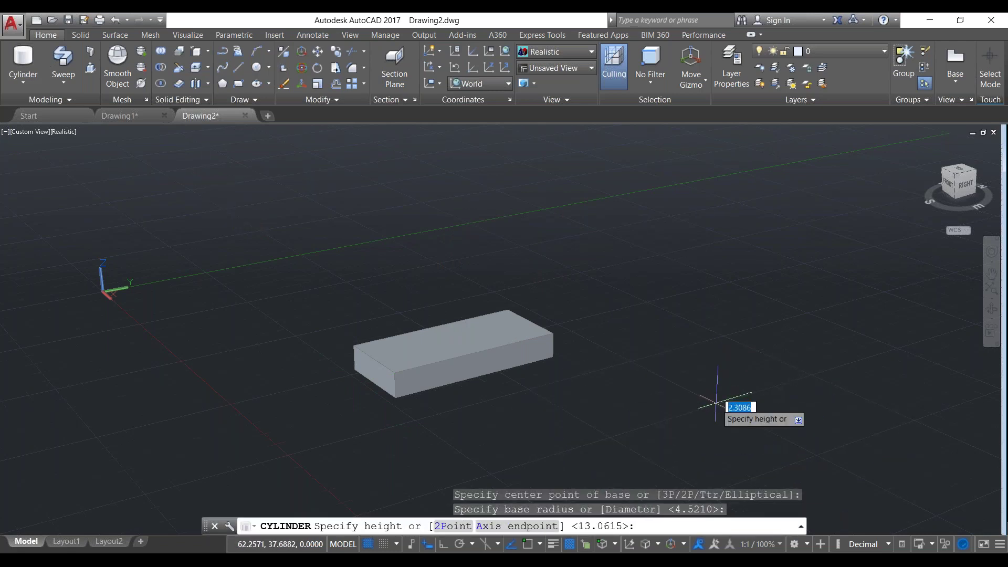
{"action": "left_click", "coordinate": [717, 332]}
{"action": "left_click", "coordinate": [526, 328]}
{"action": "key", "text": "Escape"}
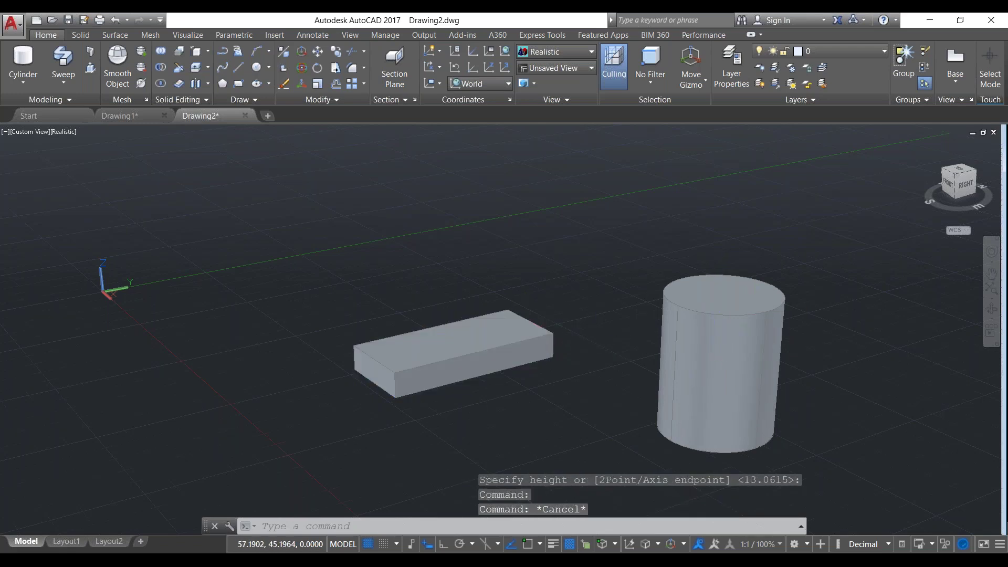
Move the new cylinder freehand onto the far end of the box so that the two solids overlap
{"action": "left_click", "coordinate": [749, 382]}
{"action": "type", "text": "M"}
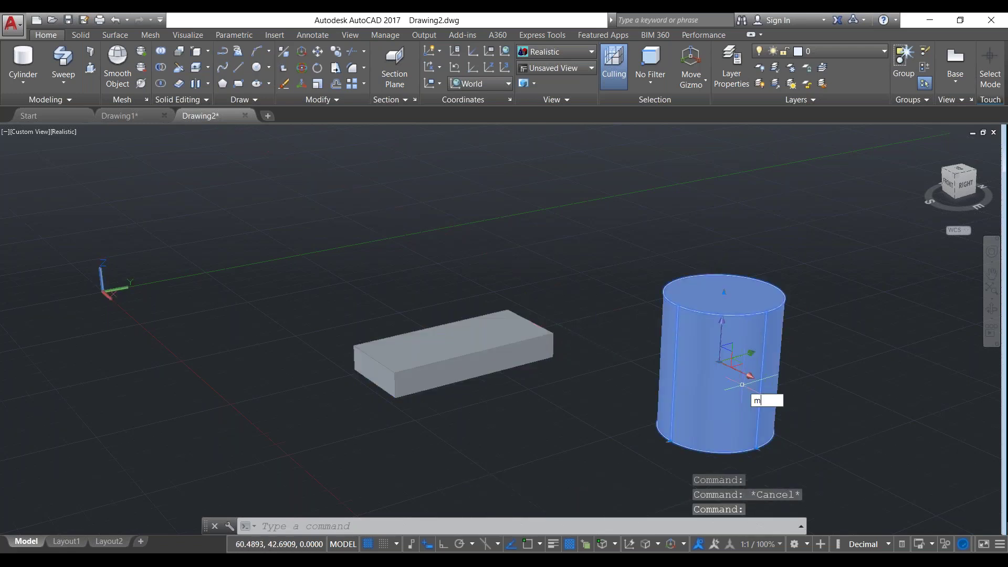
{"action": "key", "text": "Return"}
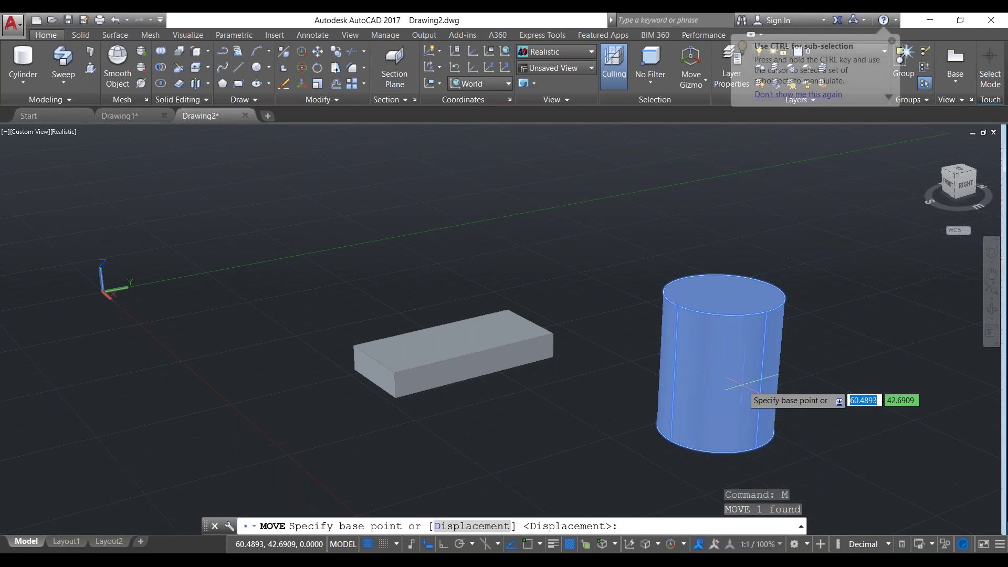
{"action": "left_click", "coordinate": [742, 385]}
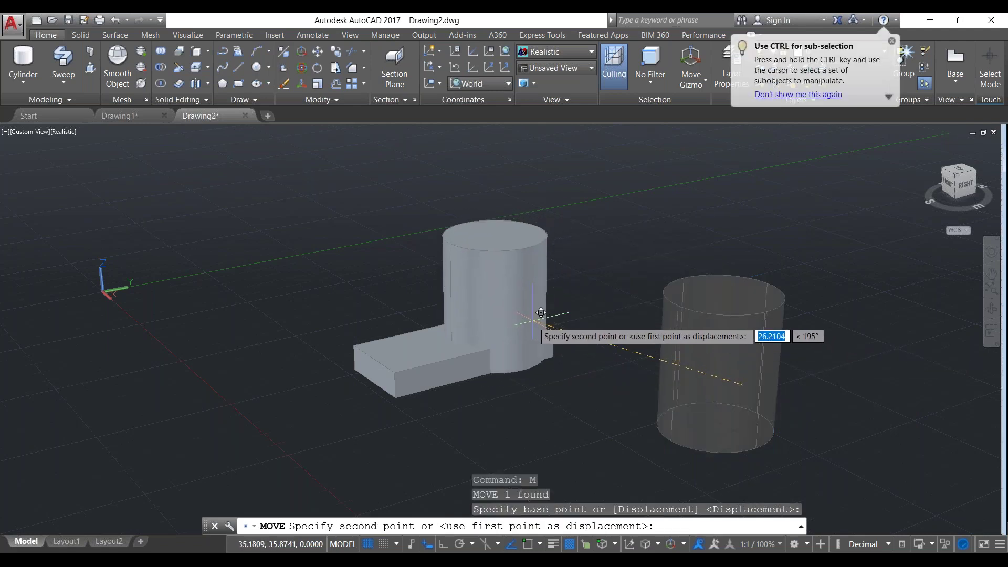
{"action": "left_click", "coordinate": [538, 310]}
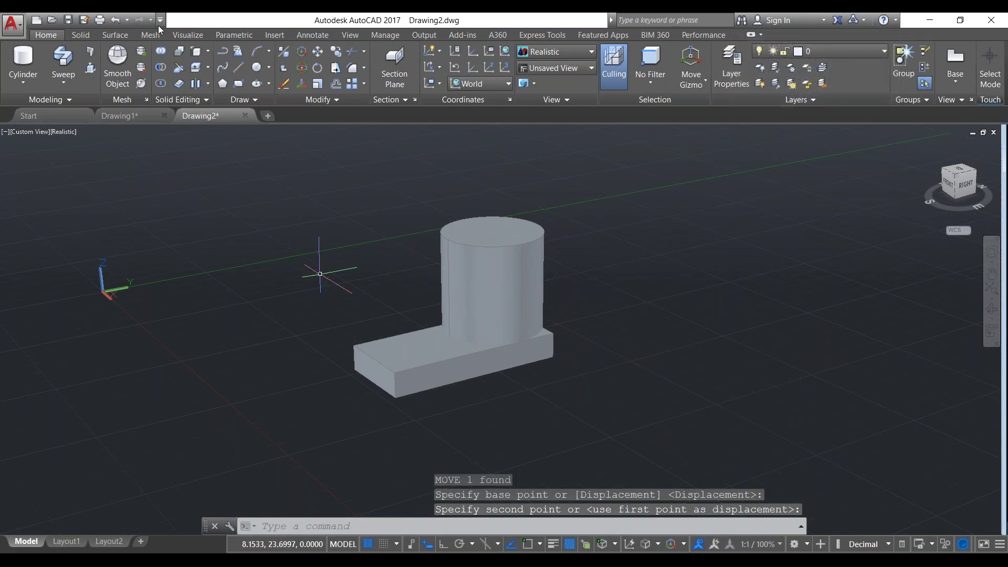
Subtract the box from the cylinder
{"action": "left_click", "coordinate": [161, 67]}
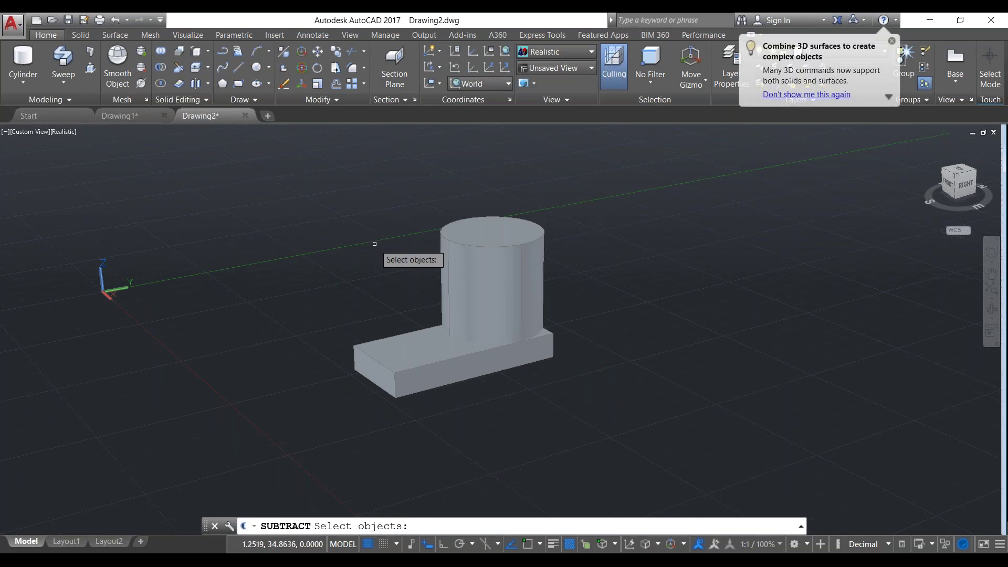
{"action": "left_click", "coordinate": [482, 266]}
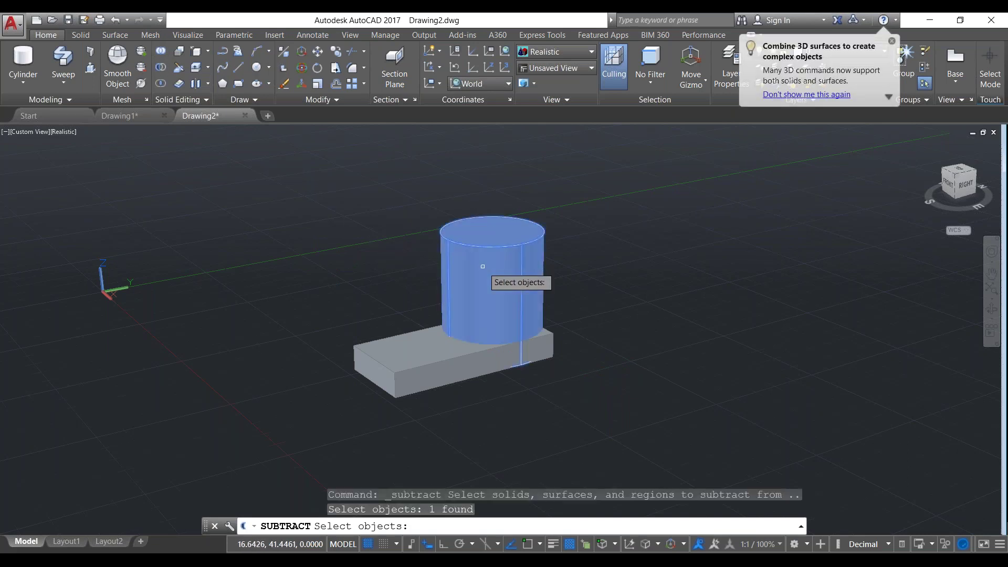
{"action": "key", "text": "Return"}
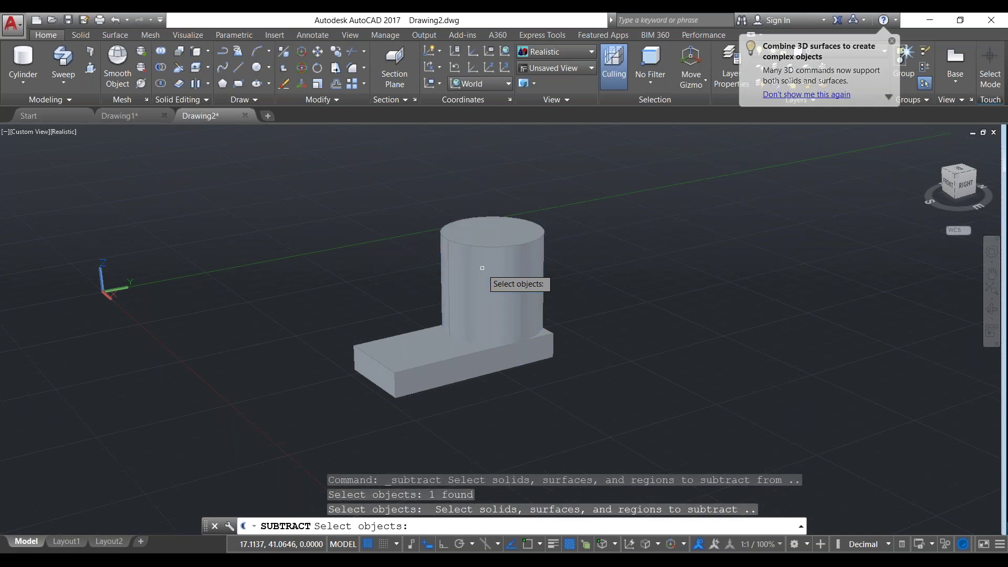
{"action": "left_click", "coordinate": [437, 357]}
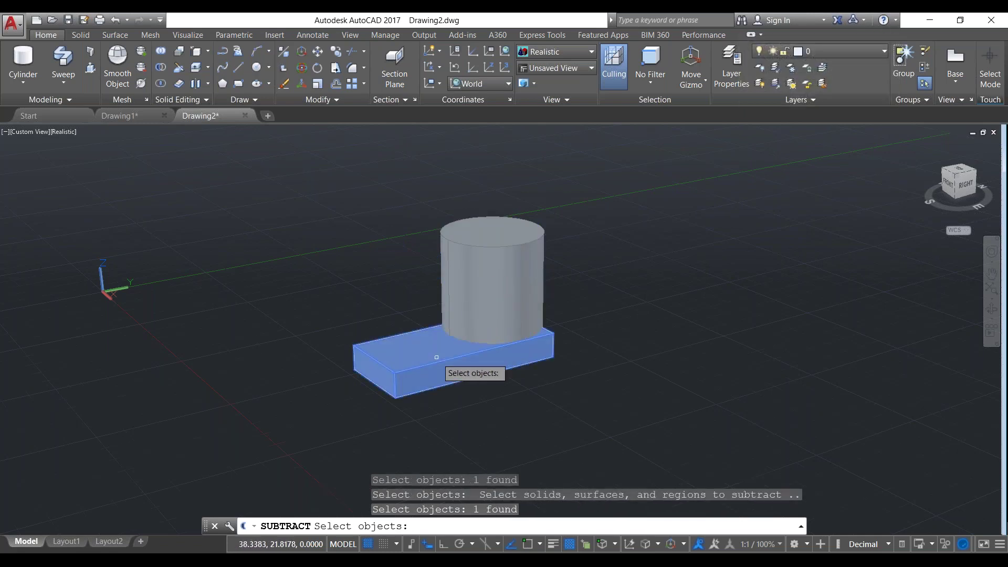
{"action": "key", "text": "Return"}
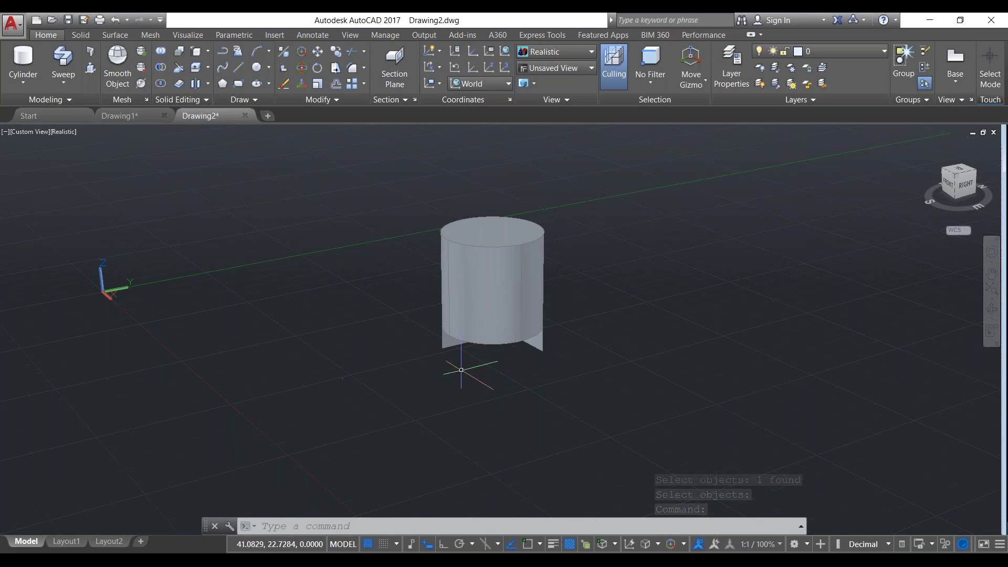
Examine the cut at the cylinder's base from low side angles and in the SE Isometric view
{"action": "middle_click_drag", "start_coordinate": [754, 286], "coordinate": [434, 391], "text": "shift"}
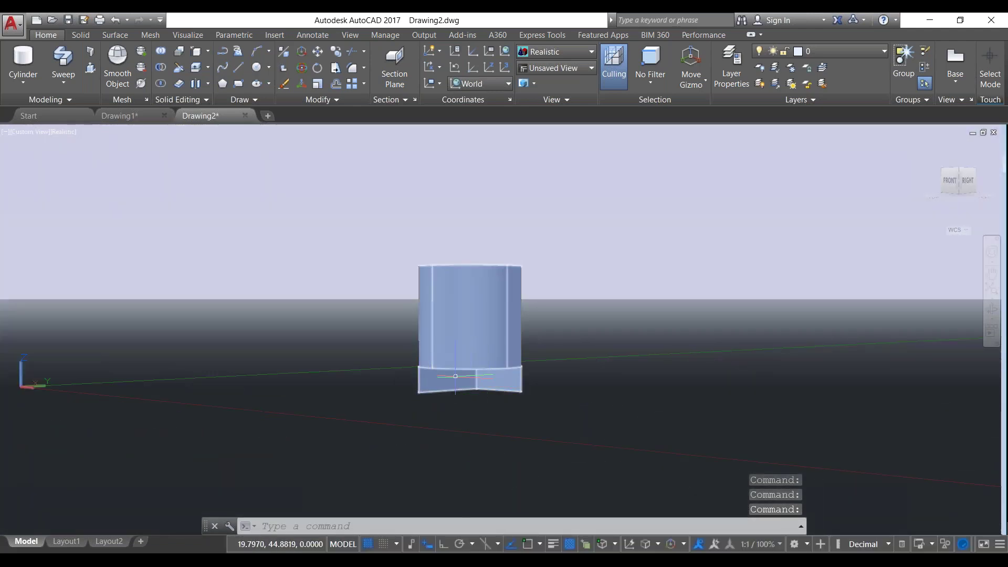
{"action": "middle_click_drag", "start_coordinate": [559, 401], "coordinate": [608, 392], "text": "shift"}
{"action": "middle_click_drag", "start_coordinate": [704, 336], "coordinate": [607, 327], "text": "shift"}
{"action": "left_click", "coordinate": [550, 71]}
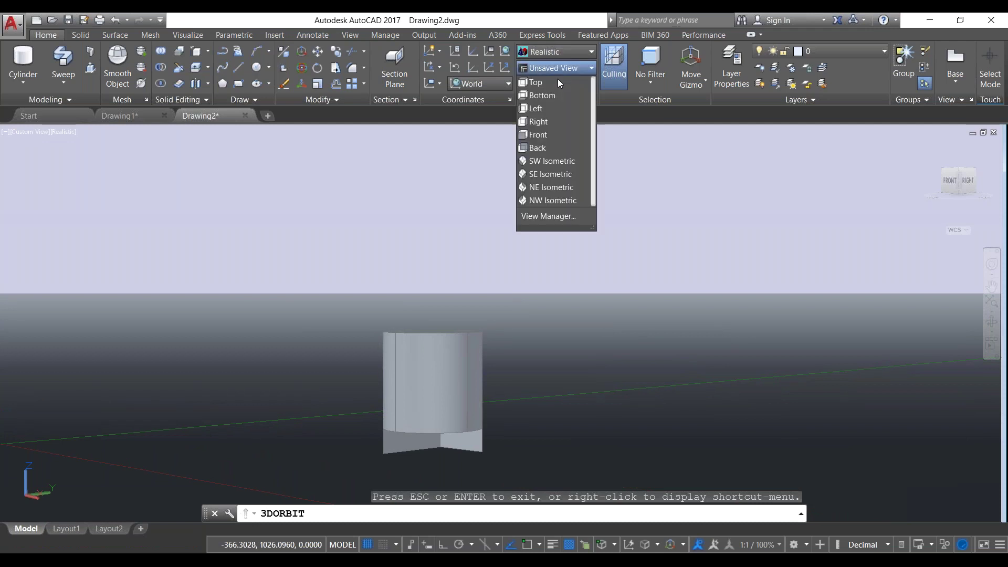
{"action": "left_click", "coordinate": [555, 174]}
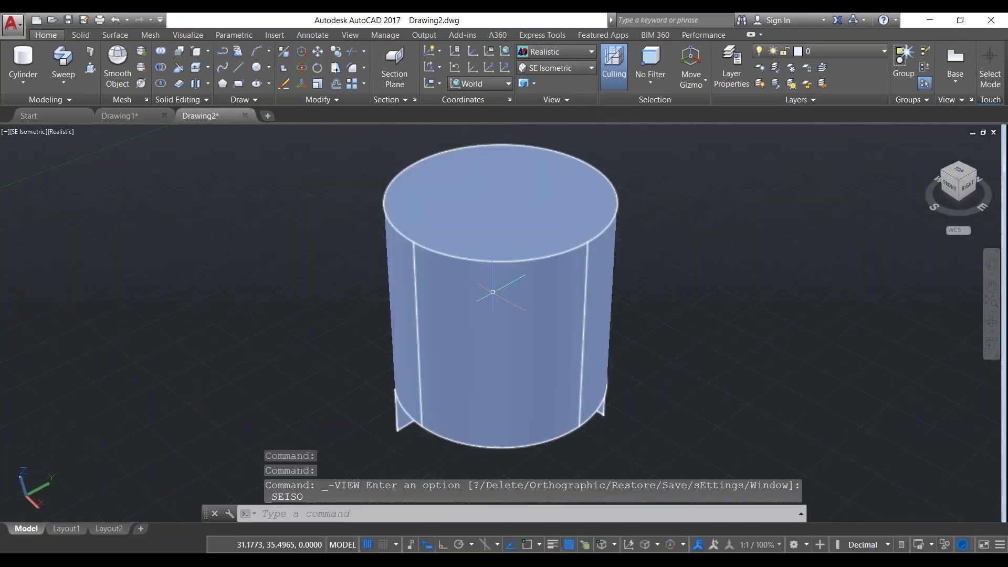
Undo the view changes and the subtraction of the box from the cylinder
{"action": "key", "text": "ctrl+z"}
{"action": "key", "text": "ctrl+z"}
{"action": "key", "text": "ctrl+z"}
{"action": "key", "text": "ctrl+z"}
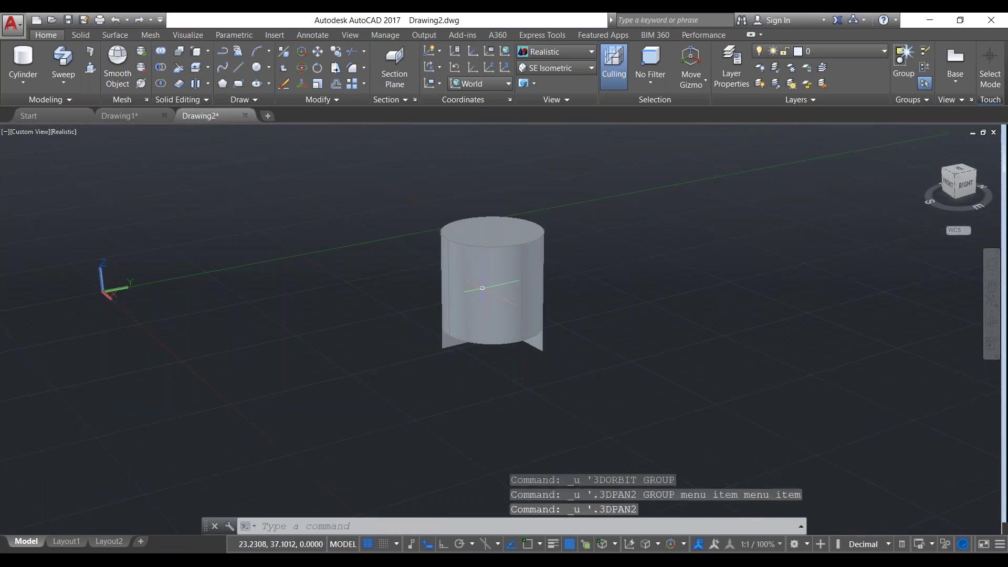
{"action": "key", "text": "ctrl+z"}
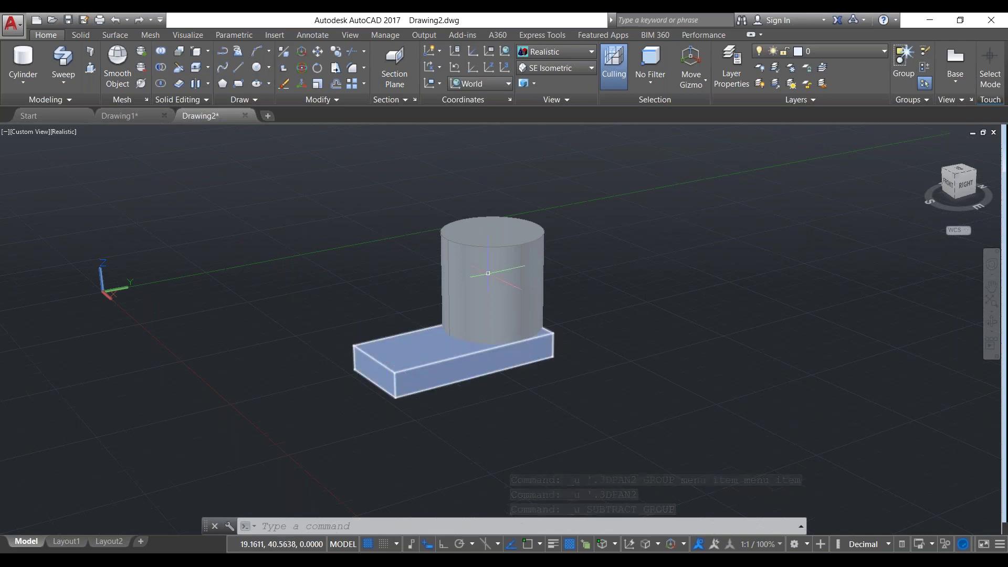
Subtract the cylinder from the box, leaving a curved cutout at the box's far end
{"action": "left_click", "coordinate": [161, 67]}
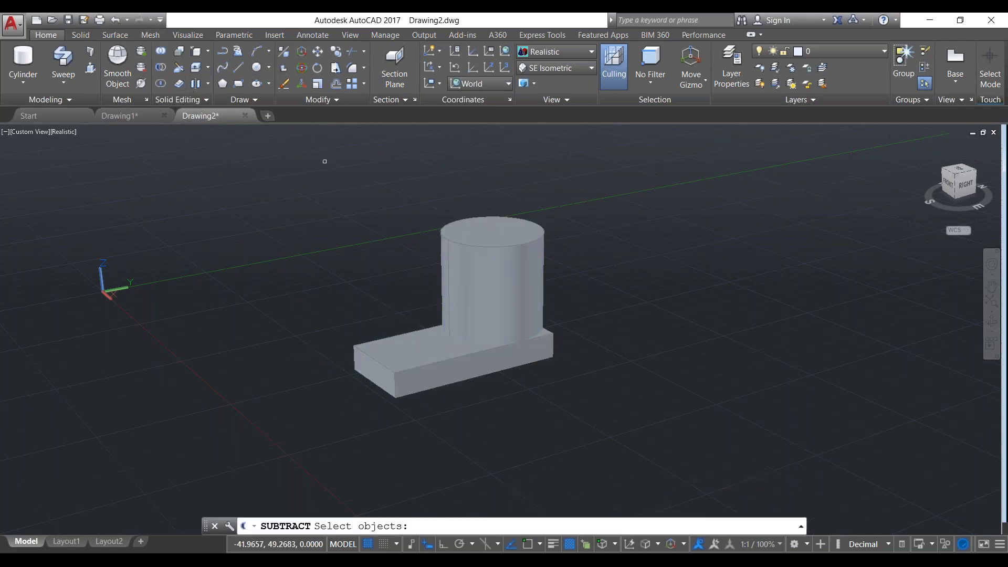
{"action": "left_click", "coordinate": [403, 360]}
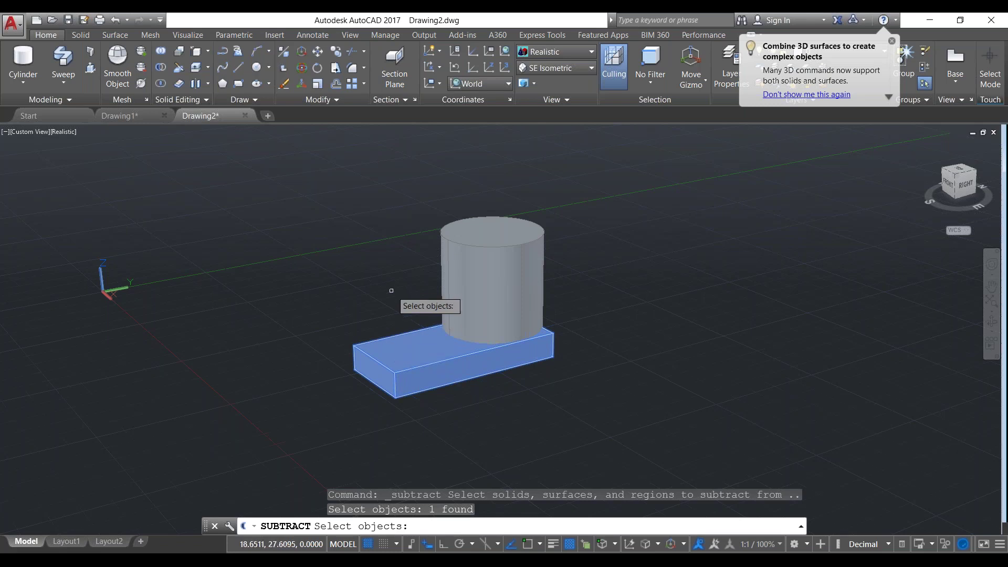
{"action": "key", "text": "Return"}
{"action": "left_click", "coordinate": [484, 265]}
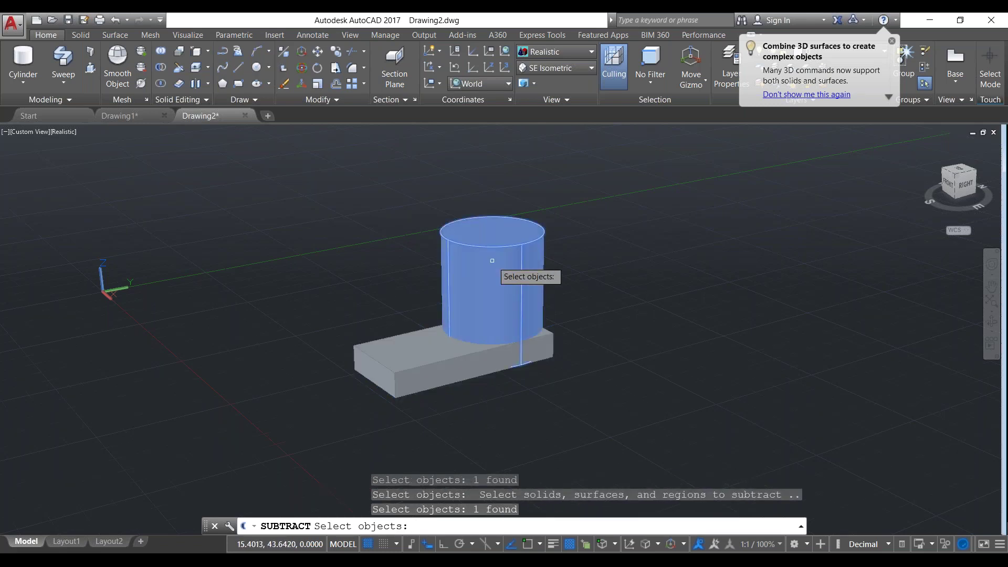
{"action": "key", "text": "Return"}
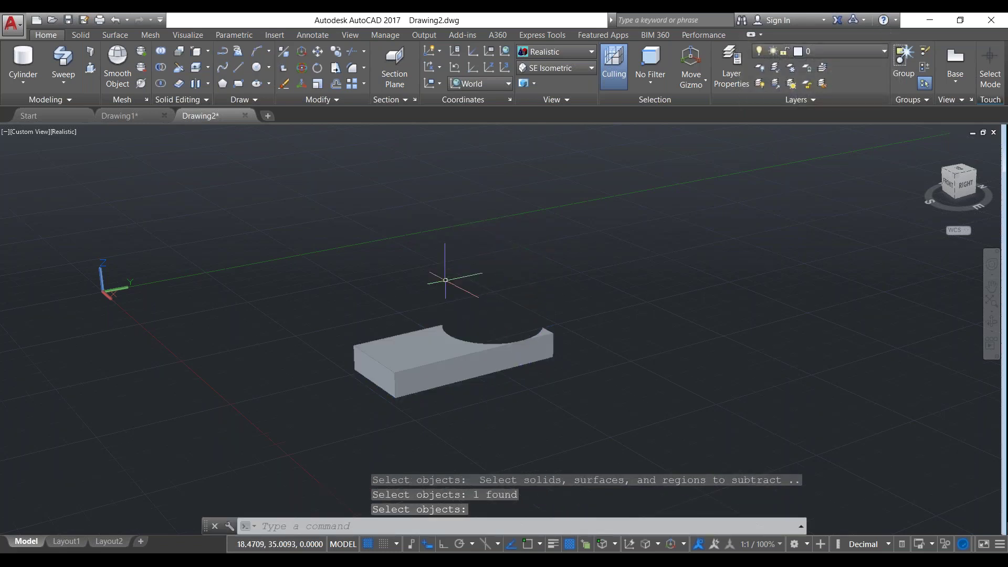
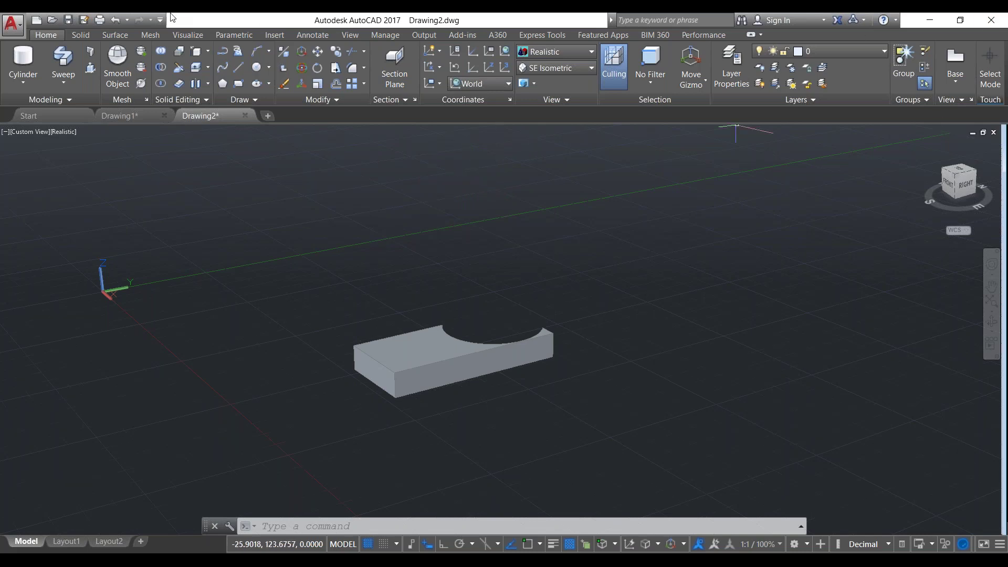
{"action": "left_click", "coordinate": [973, 24]}
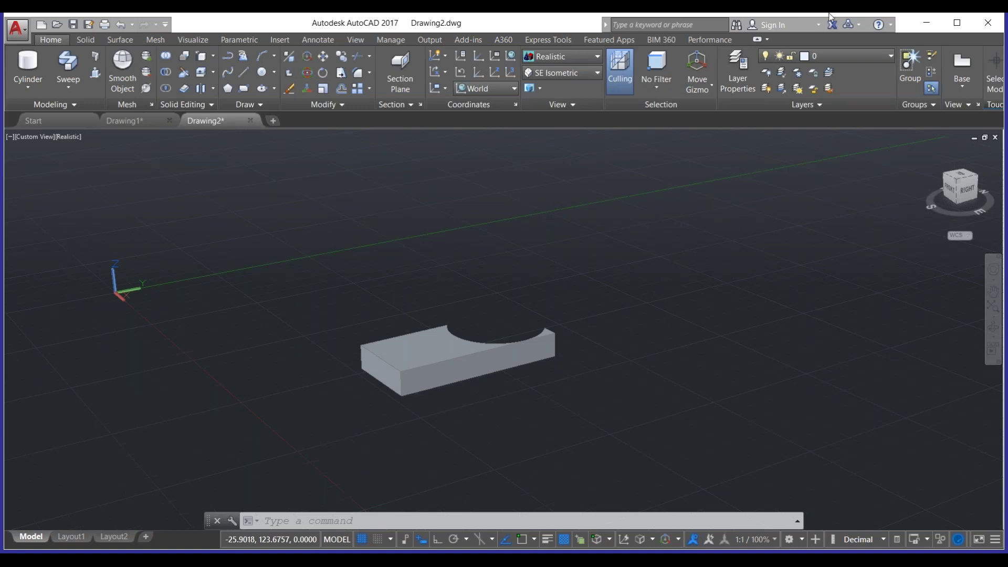
{"action": "double_click", "coordinate": [908, 30]}
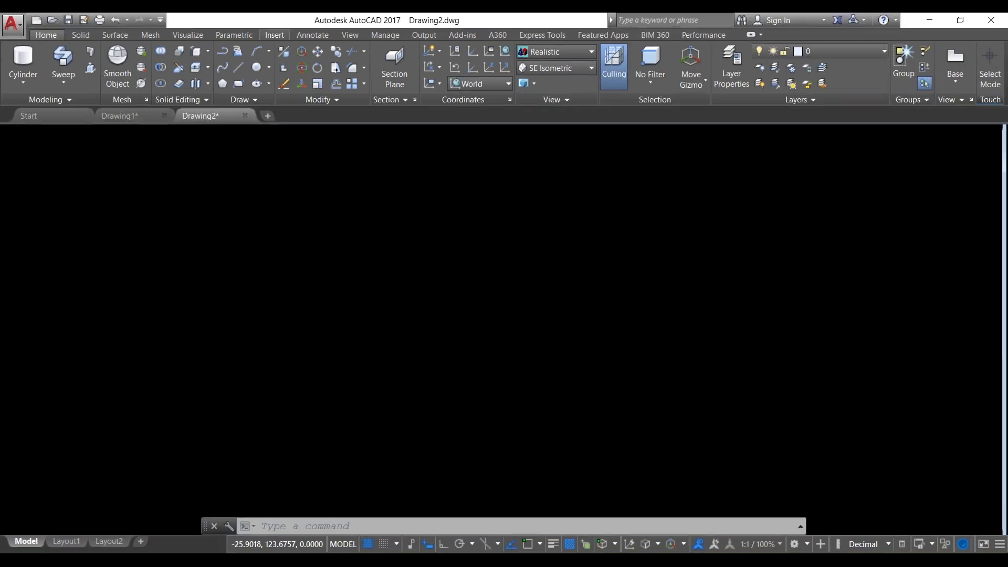
{"action": "scroll", "coordinate": [468, 388], "scroll_direction": "up", "scroll_amount": 3}
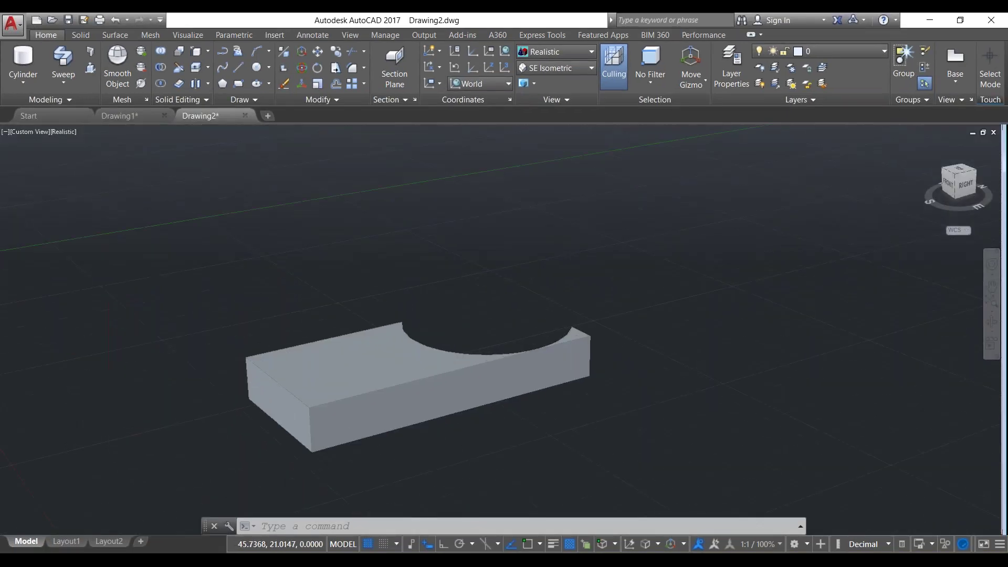
{"action": "left_click", "coordinate": [209, 50]}
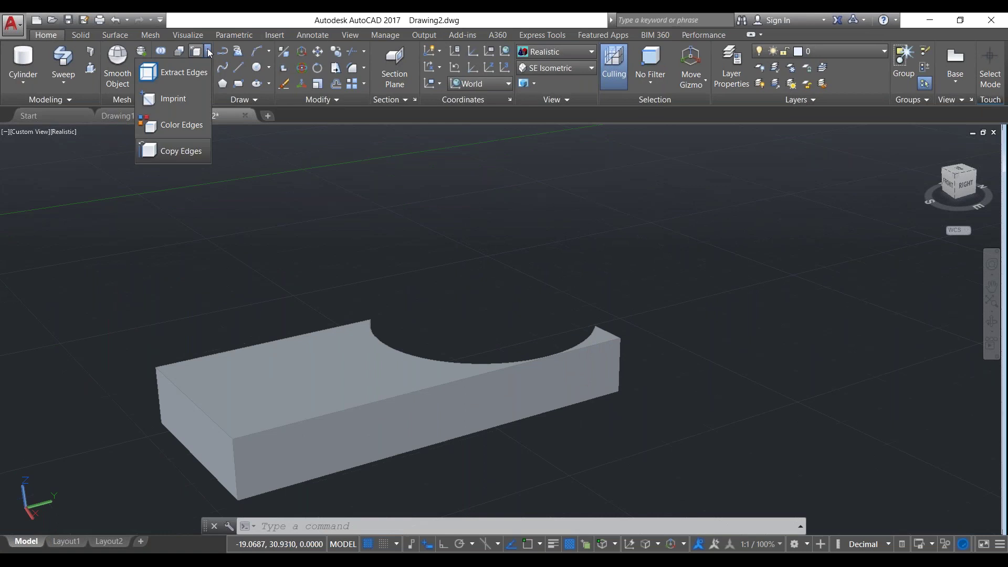
{"action": "left_click", "coordinate": [182, 152]}
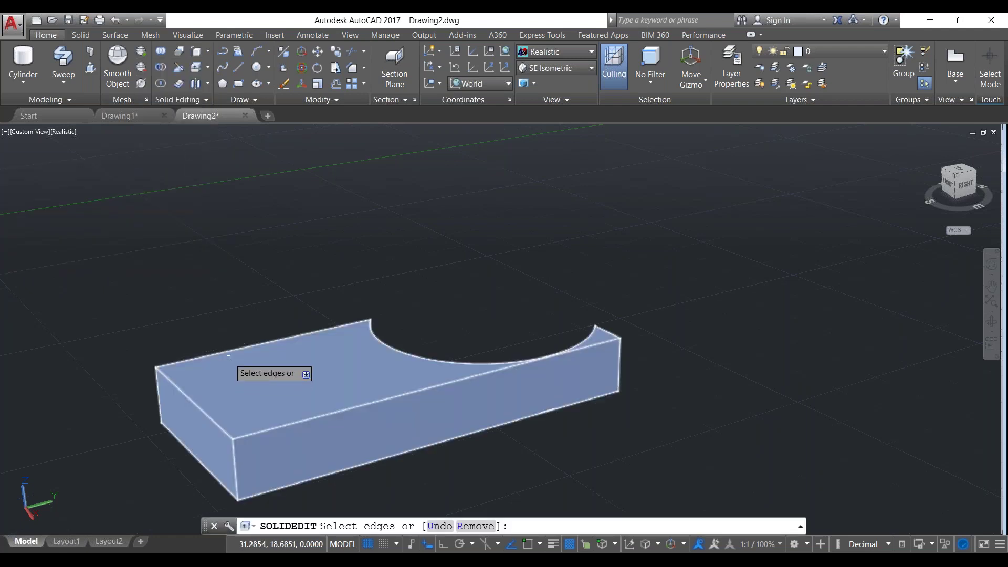
{"action": "left_click", "coordinate": [285, 425]}
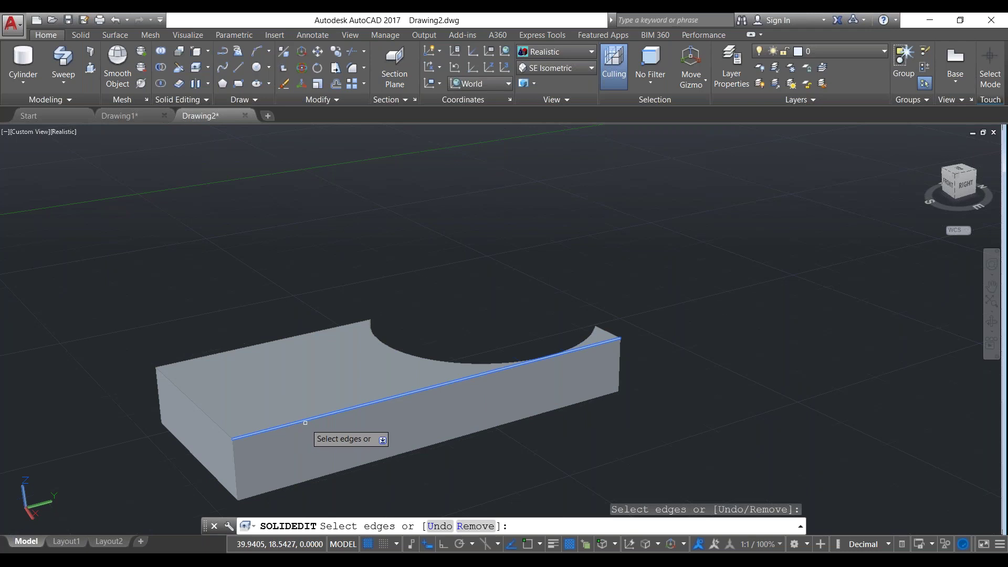
{"action": "key", "text": "Escape"}
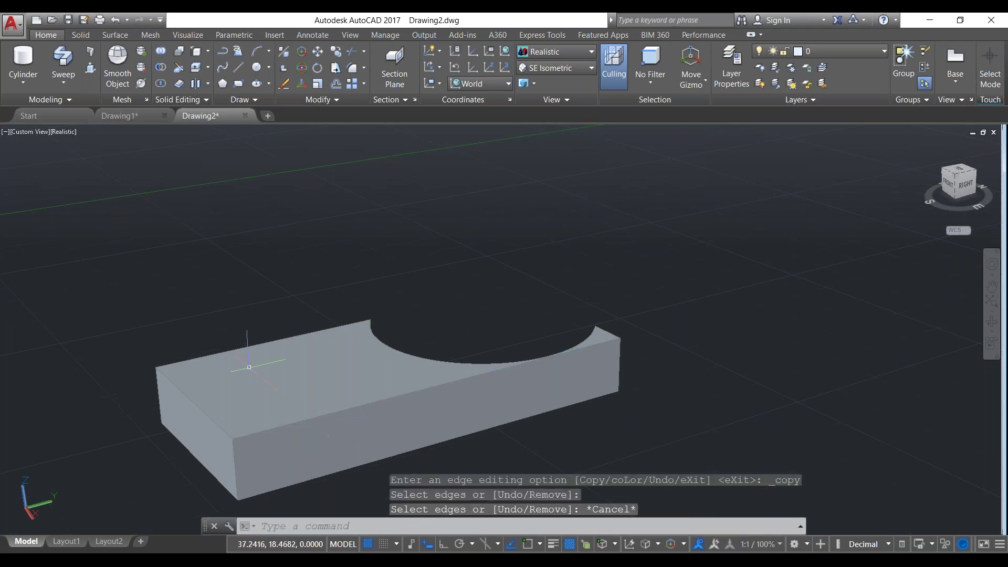
{"action": "left_click", "coordinate": [208, 51]}
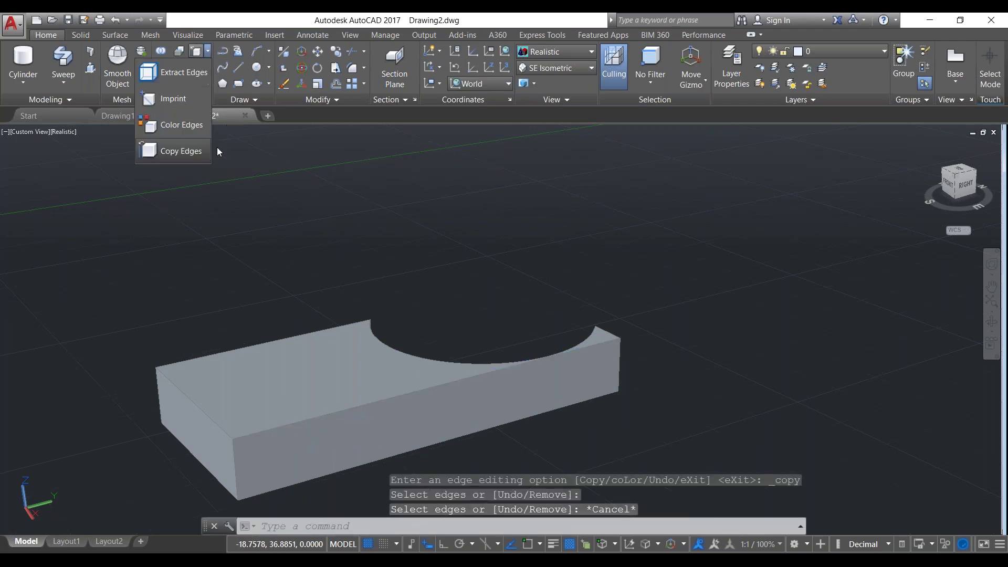
{"action": "left_click", "coordinate": [229, 141]}
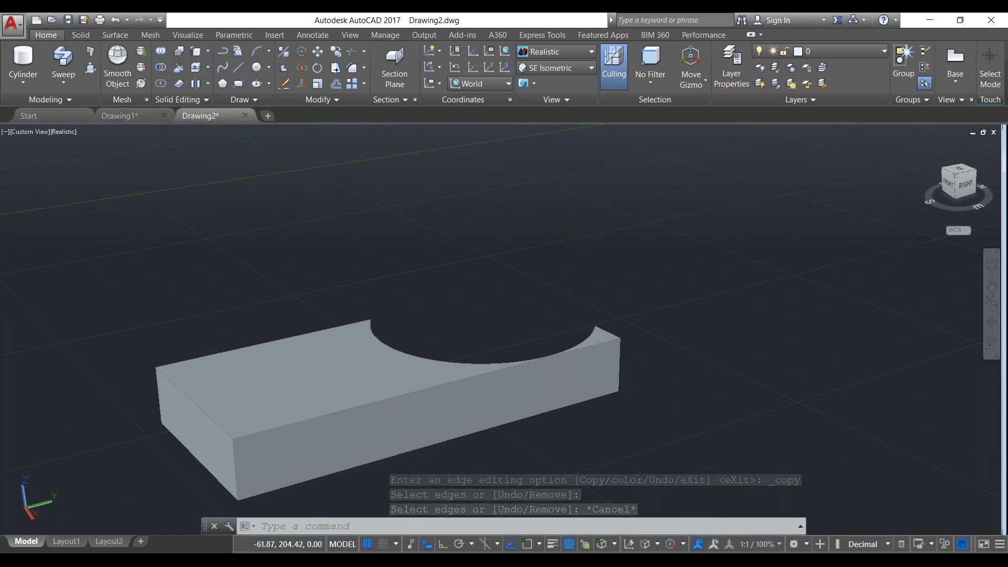
Color the long front face of the cut box yellow with Color Faces
{"action": "left_click", "coordinate": [211, 68]}
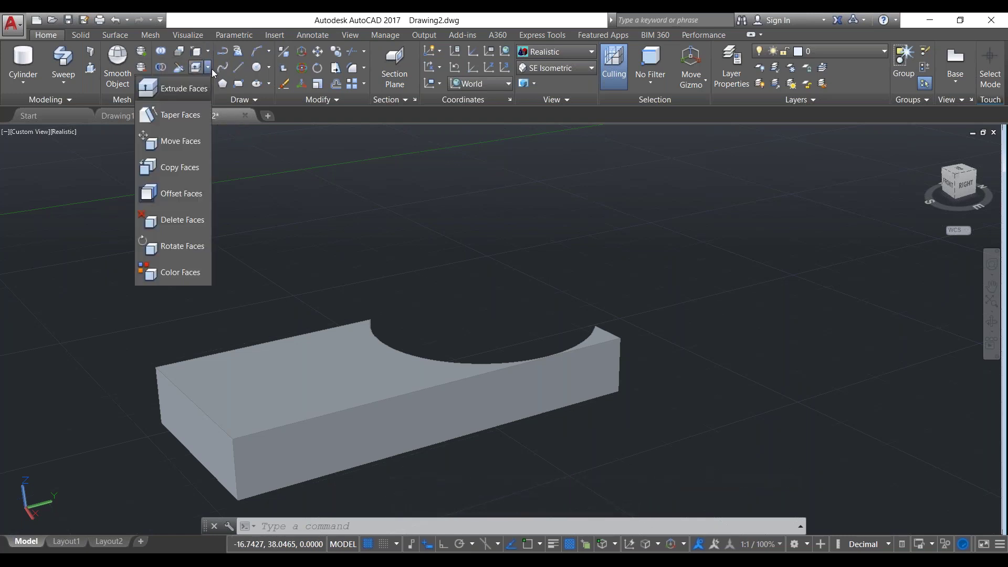
{"action": "left_click", "coordinate": [185, 271]}
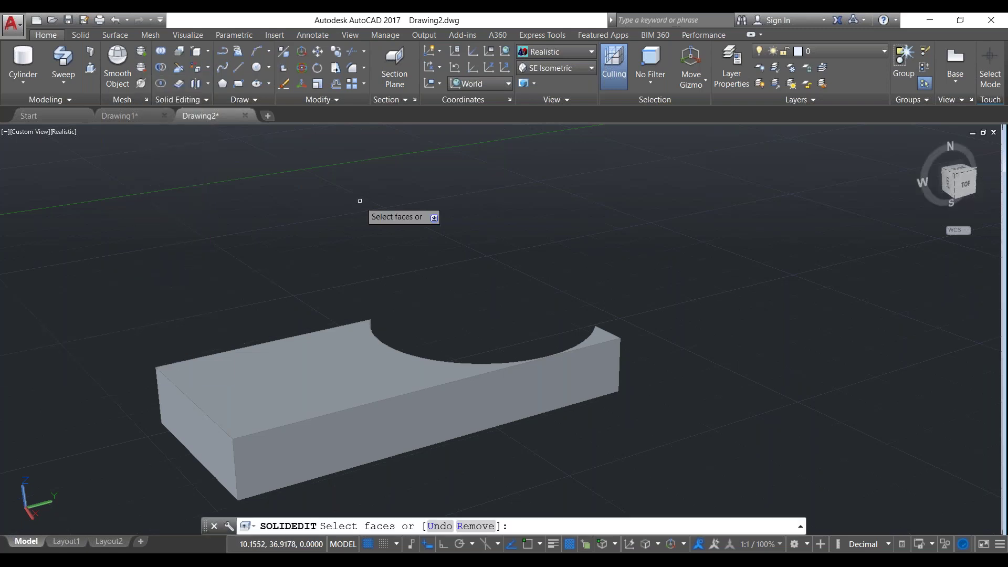
{"action": "left_click", "coordinate": [356, 430]}
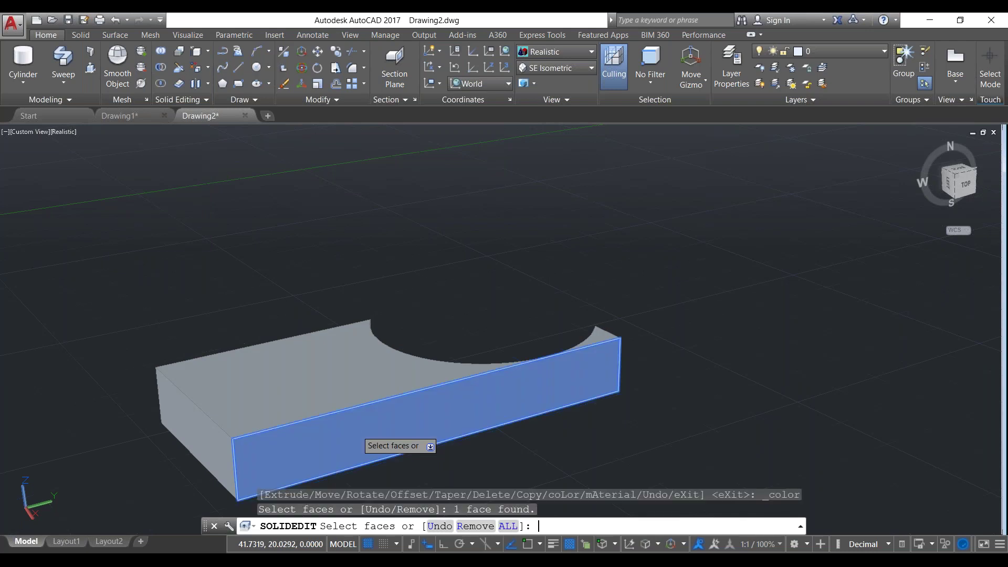
{"action": "key", "text": "Return"}
{"action": "left_click", "coordinate": [402, 314]}
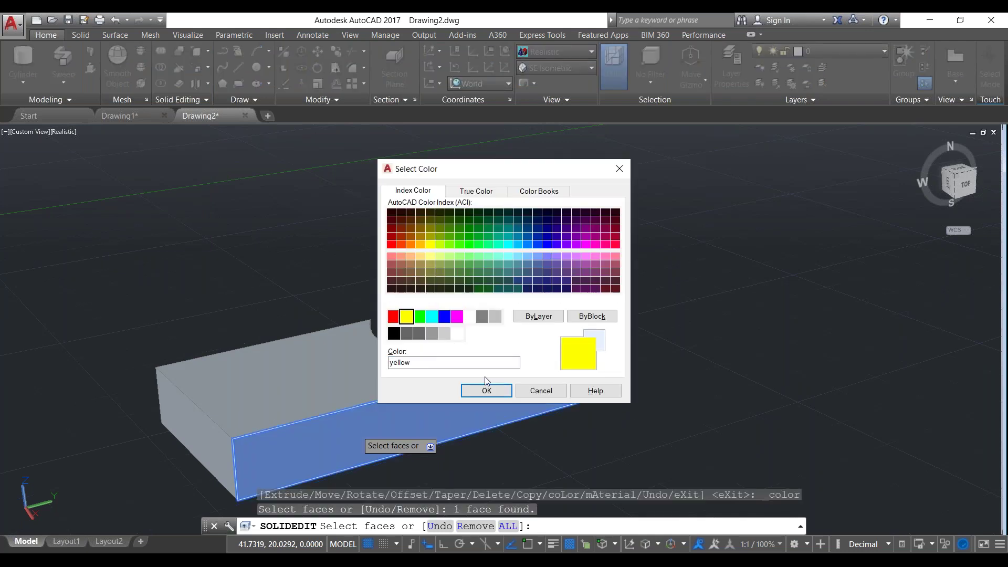
{"action": "left_click", "coordinate": [480, 392]}
{"action": "key", "text": "Escape"}
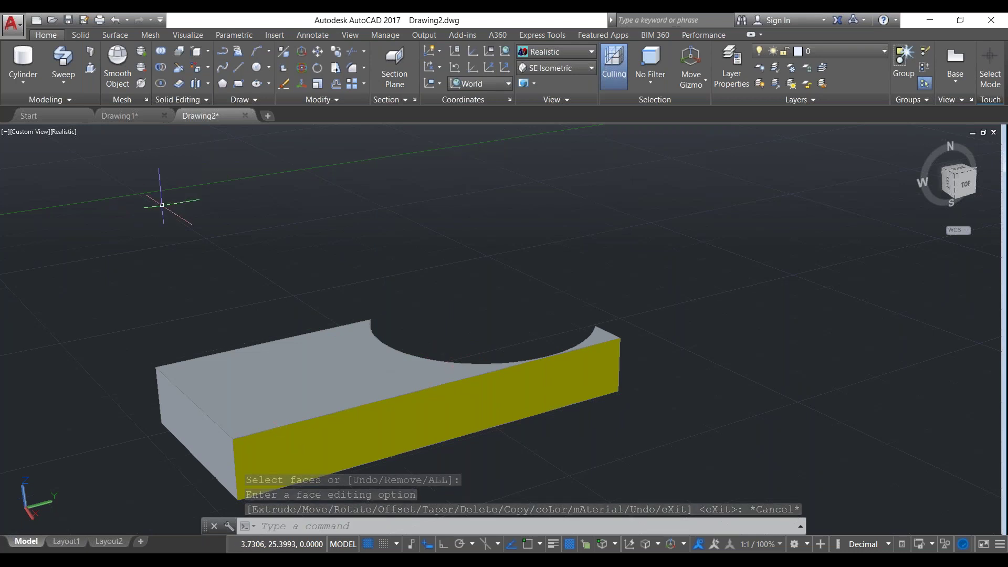
Open the baneshwor site plan drawing and create a new blank drawing alongside it, returning to the site plan
{"action": "left_click", "coordinate": [928, 23]}
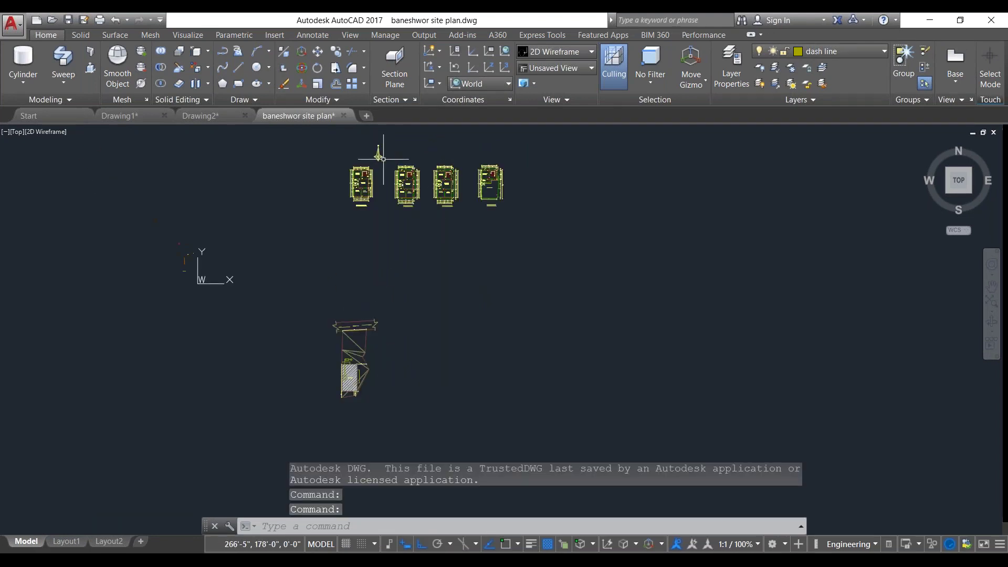
{"action": "scroll", "coordinate": [379, 157], "scroll_direction": "up", "scroll_amount": 8}
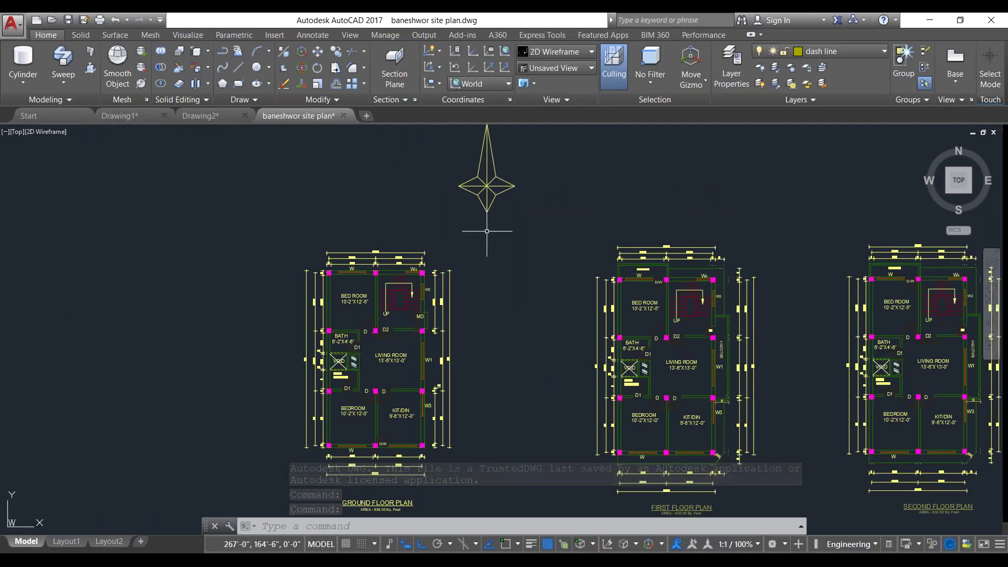
{"action": "scroll", "coordinate": [499, 247], "scroll_direction": "up", "scroll_amount": 3}
{"action": "middle_click_drag", "start_coordinate": [513, 259], "coordinate": [722, 137]}
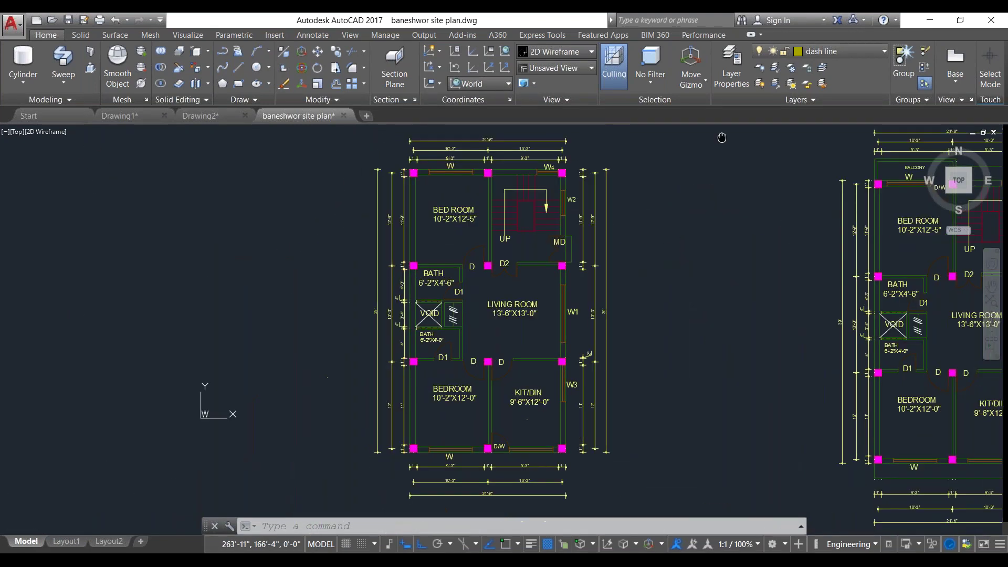
{"action": "scroll", "coordinate": [711, 356], "scroll_direction": "down", "scroll_amount": 2}
{"action": "scroll", "coordinate": [651, 276], "scroll_direction": "up", "scroll_amount": 2}
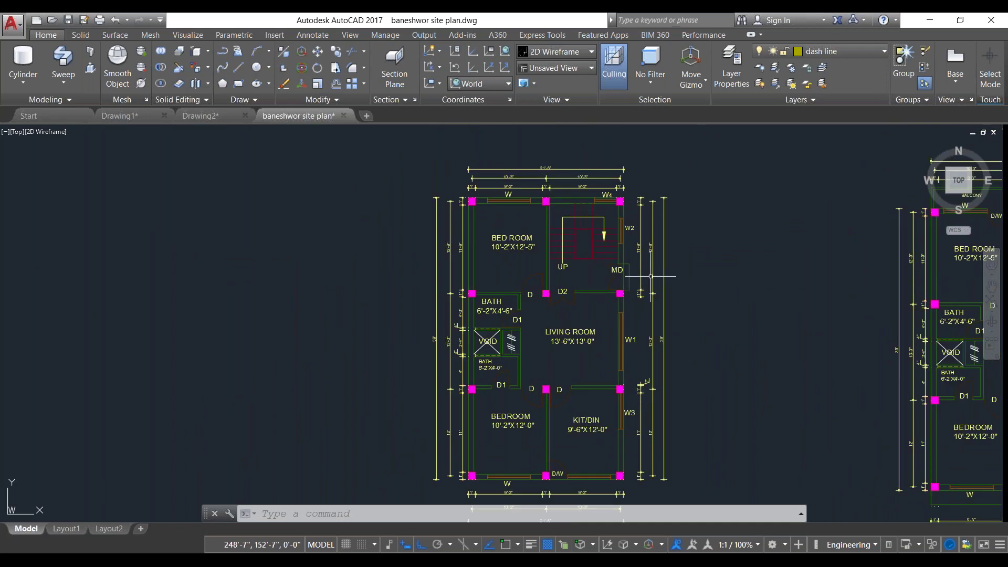
{"action": "scroll", "coordinate": [401, 266], "scroll_direction": "down", "scroll_amount": 2}
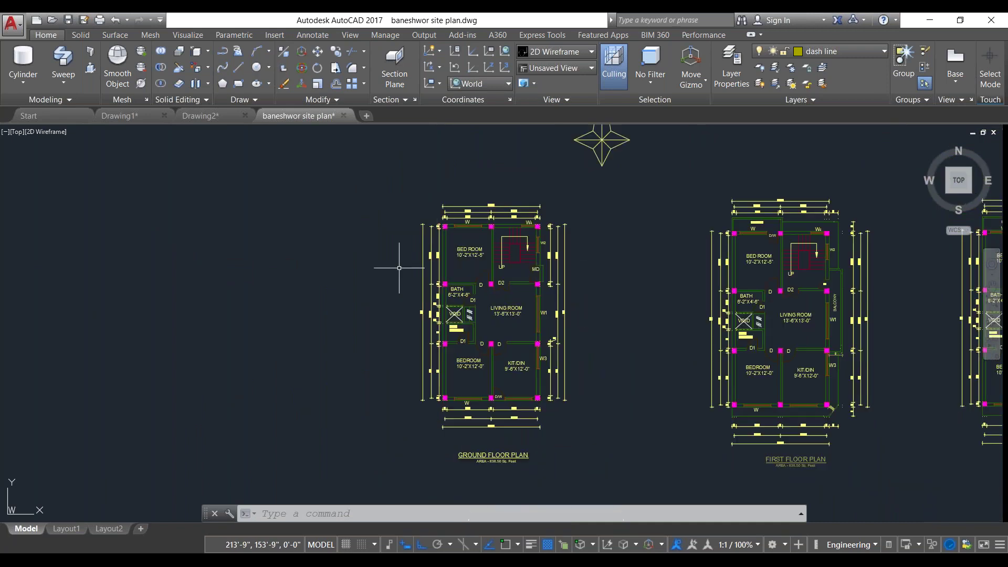
{"action": "left_click", "coordinate": [370, 116]}
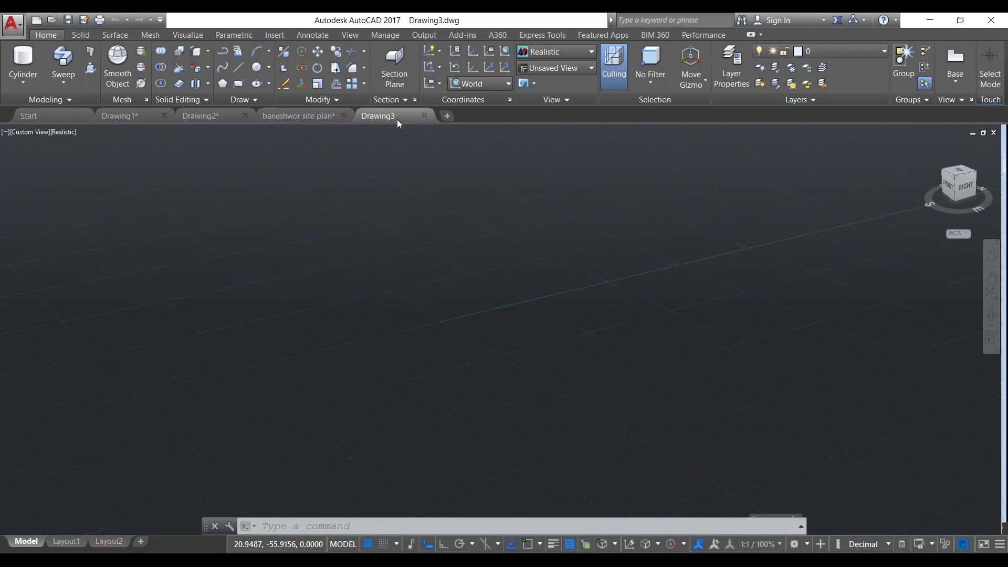
{"action": "left_click", "coordinate": [315, 116]}
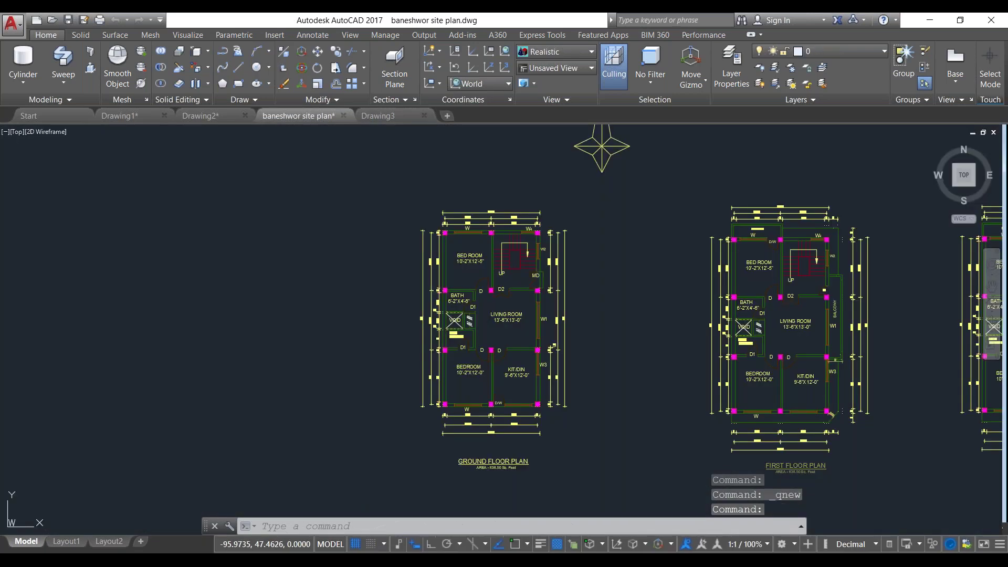
Copy the whole ground floor plan, including its dimensions and title, to the clipboard
{"action": "left_click", "coordinate": [592, 479]}
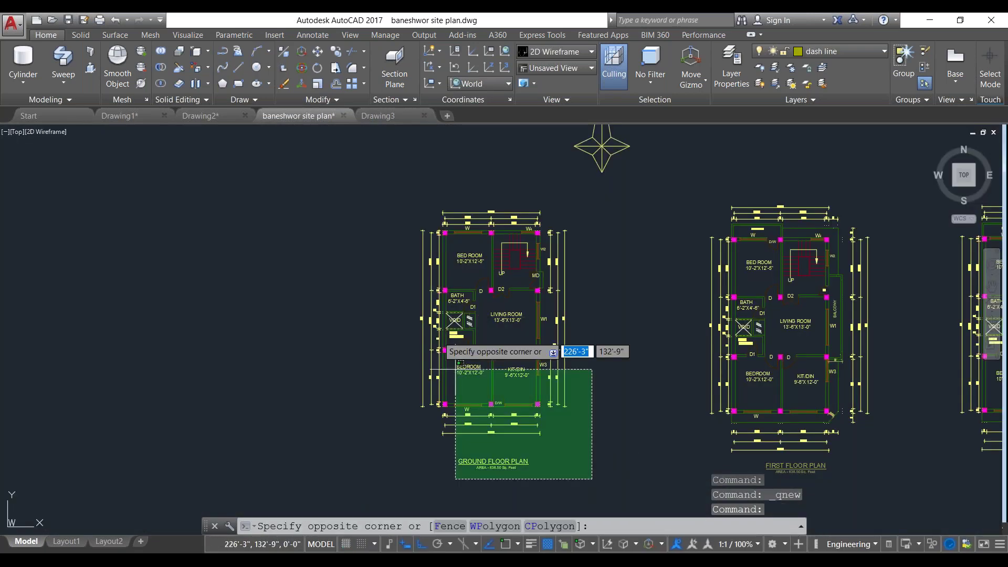
{"action": "left_click", "coordinate": [366, 199]}
{"action": "left_click", "coordinate": [630, 484]}
{"action": "left_click", "coordinate": [381, 205]}
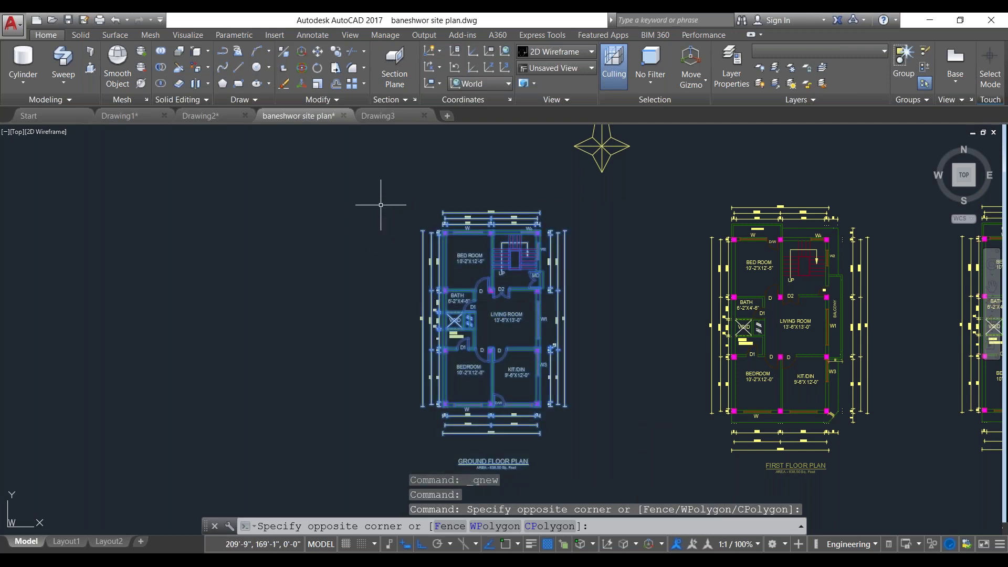
{"action": "left_click", "coordinate": [597, 461]}
{"action": "left_click", "coordinate": [403, 197]}
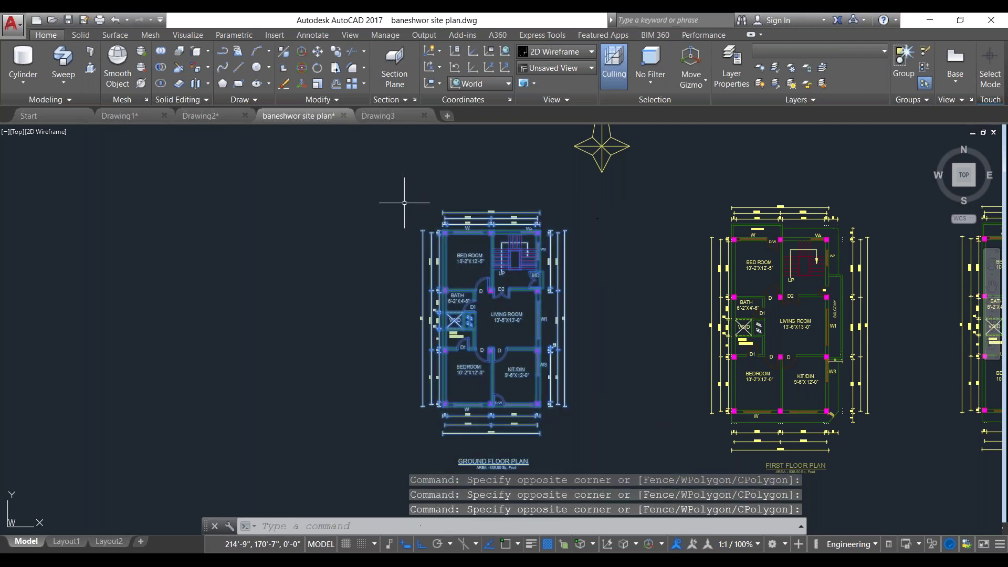
{"action": "mouse_move", "coordinate": [445, 281]}
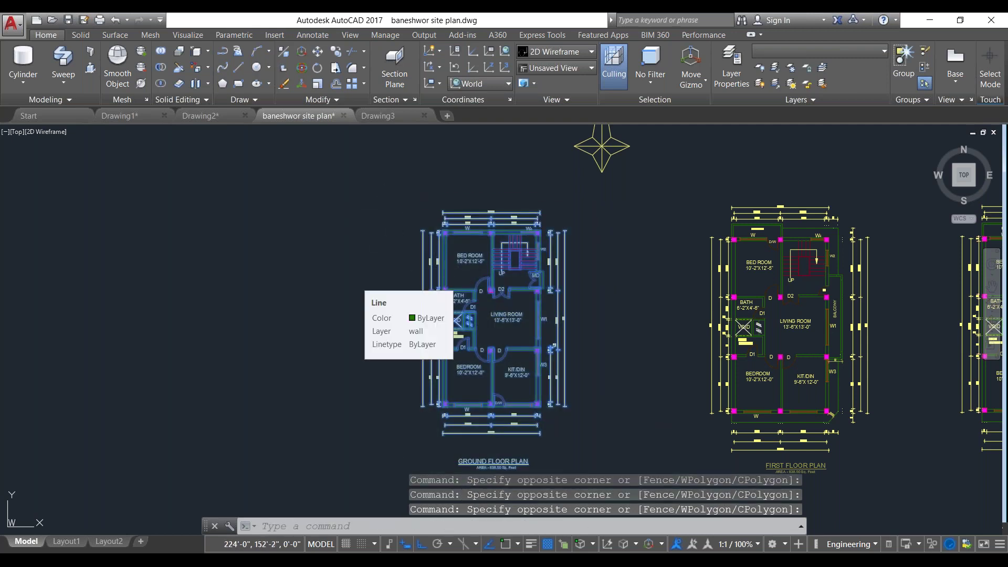
{"action": "key", "text": "ctrl+c"}
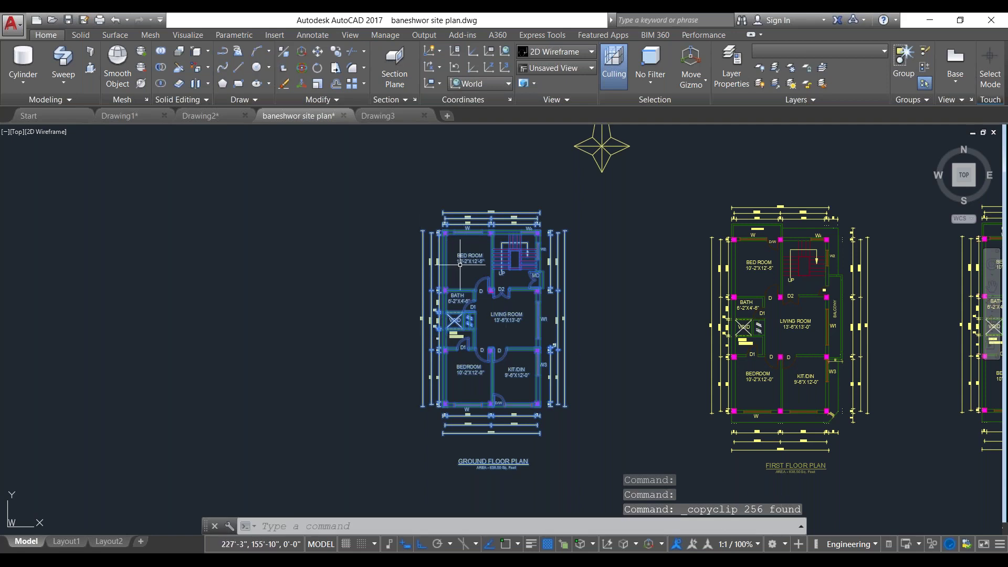
Paste the ground floor plan into Drawing3, a short distance from the origin
{"action": "left_click", "coordinate": [399, 118]}
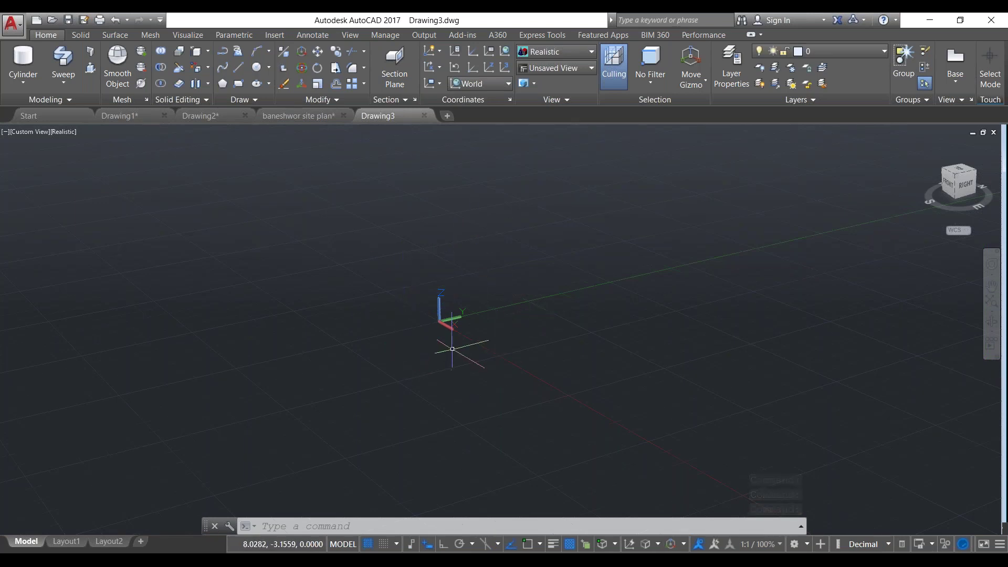
{"action": "key", "text": "ctrl+v"}
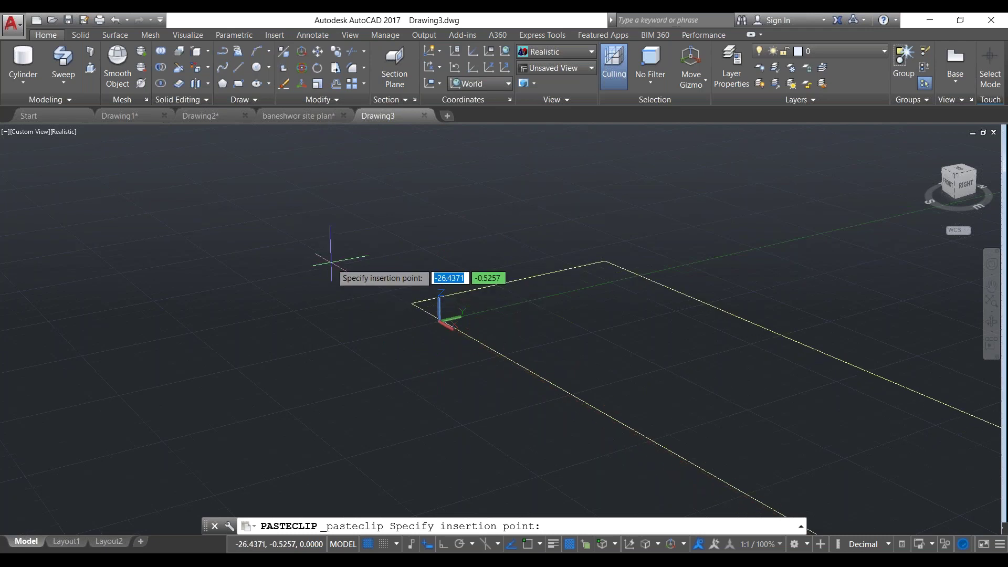
{"action": "scroll", "coordinate": [331, 261], "scroll_direction": "down", "scroll_amount": 3}
{"action": "scroll", "coordinate": [331, 263], "scroll_direction": "down", "scroll_amount": 5}
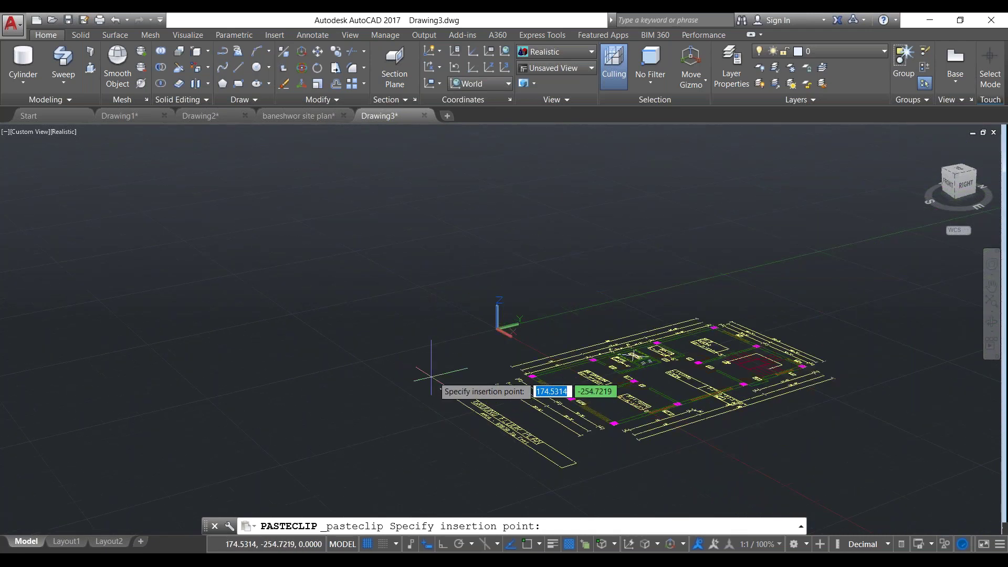
{"action": "left_click", "coordinate": [532, 359]}
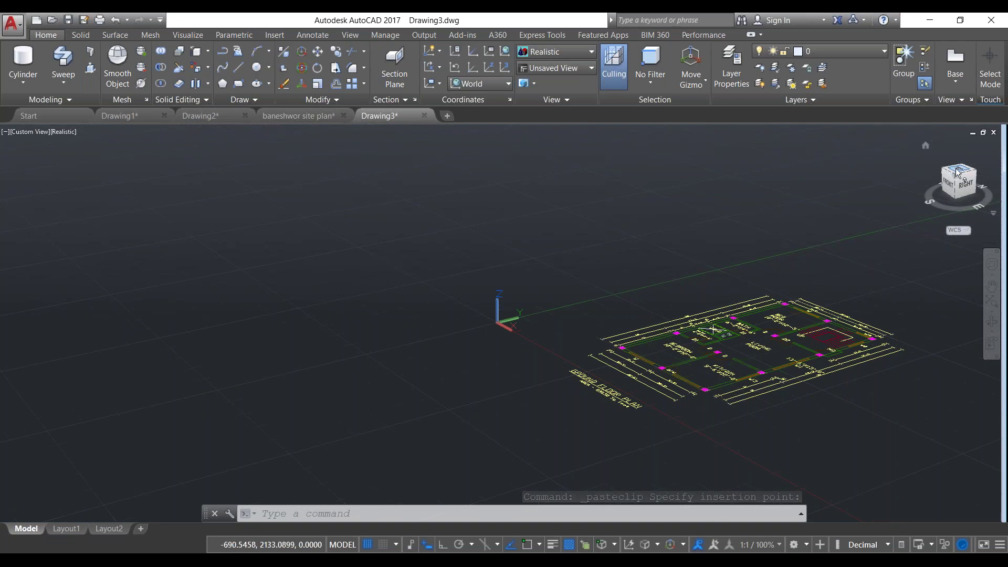
Switch Drawing3 to the Top view and bring the living room area of the floor plan close
{"action": "left_click", "coordinate": [549, 69]}
{"action": "left_click", "coordinate": [543, 84]}
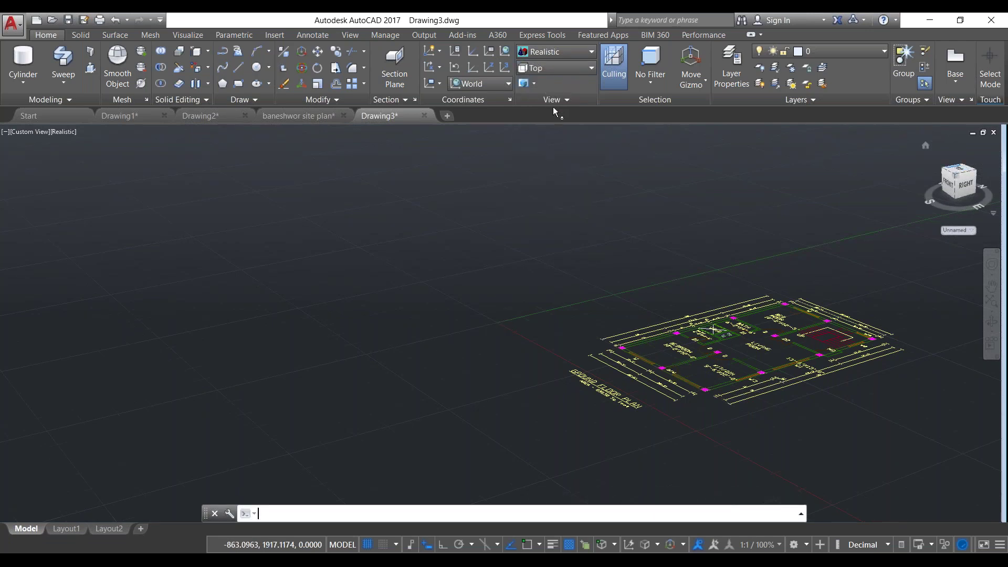
{"action": "scroll", "coordinate": [466, 282], "scroll_direction": "up", "scroll_amount": 2}
{"action": "scroll", "coordinate": [465, 282], "scroll_direction": "down", "scroll_amount": 3}
{"action": "scroll", "coordinate": [565, 295], "scroll_direction": "up", "scroll_amount": 3}
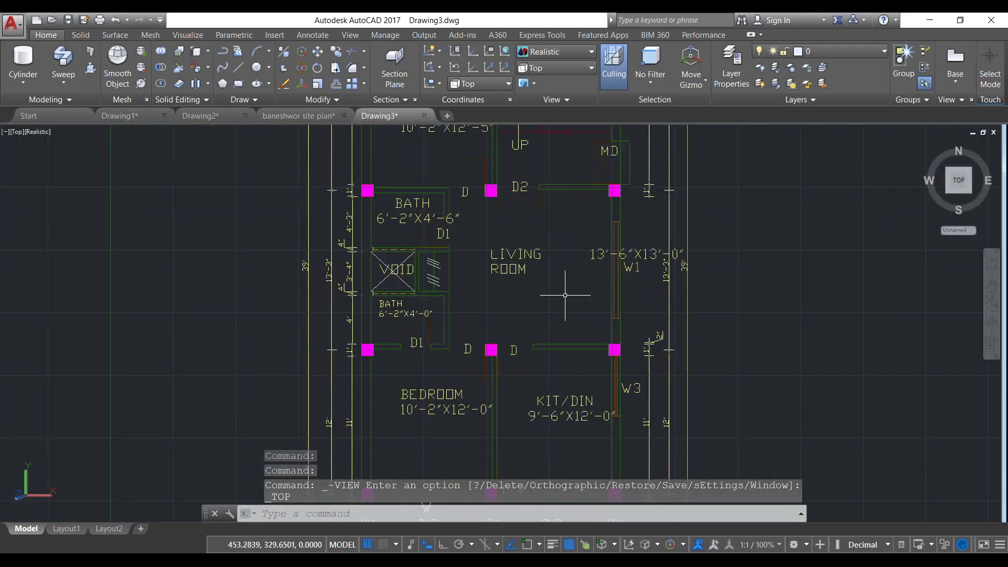
{"action": "middle_click_drag", "start_coordinate": [564, 295], "coordinate": [444, 304]}
{"action": "right_click", "coordinate": [644, 194]}
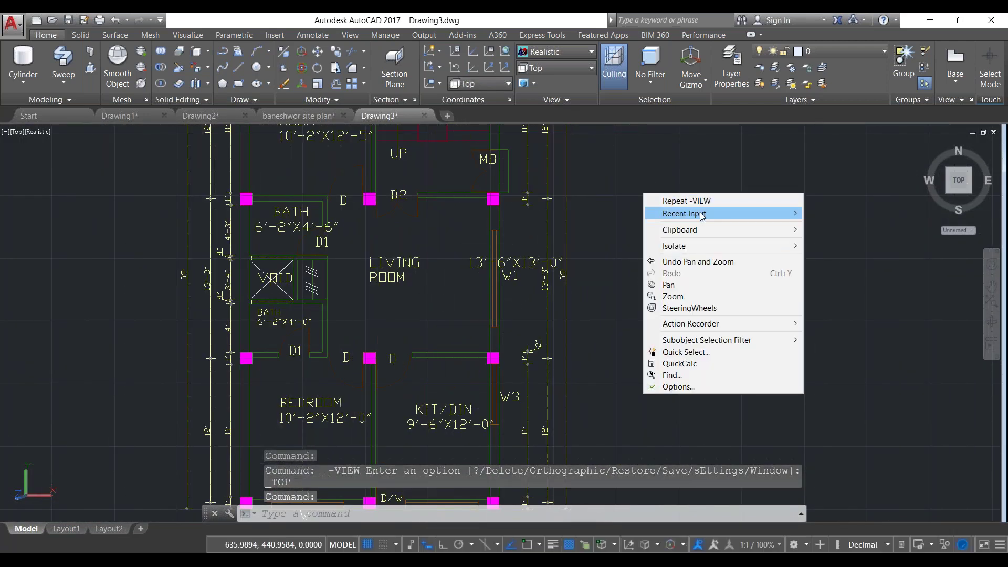
{"action": "mouse_move", "coordinate": [679, 229]}
{"action": "left_click", "coordinate": [609, 177]}
{"action": "key", "text": "Escape"}
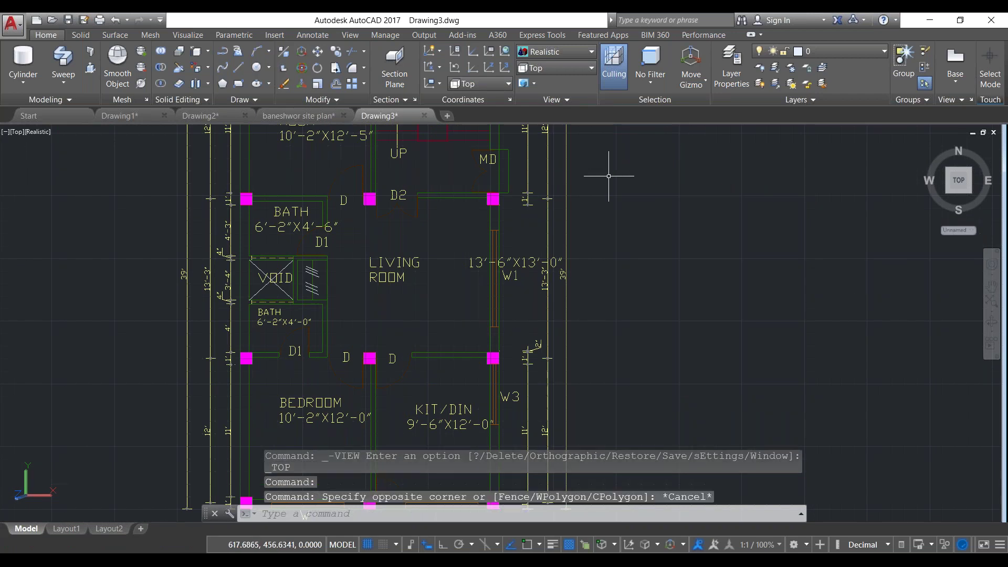
Erase the living room label and the outer dimensions along the plan's east side beside the living room and kitchen
{"action": "scroll", "coordinate": [499, 315], "scroll_direction": "down", "scroll_amount": 3}
{"action": "scroll", "coordinate": [642, 203], "scroll_direction": "up", "scroll_amount": 2}
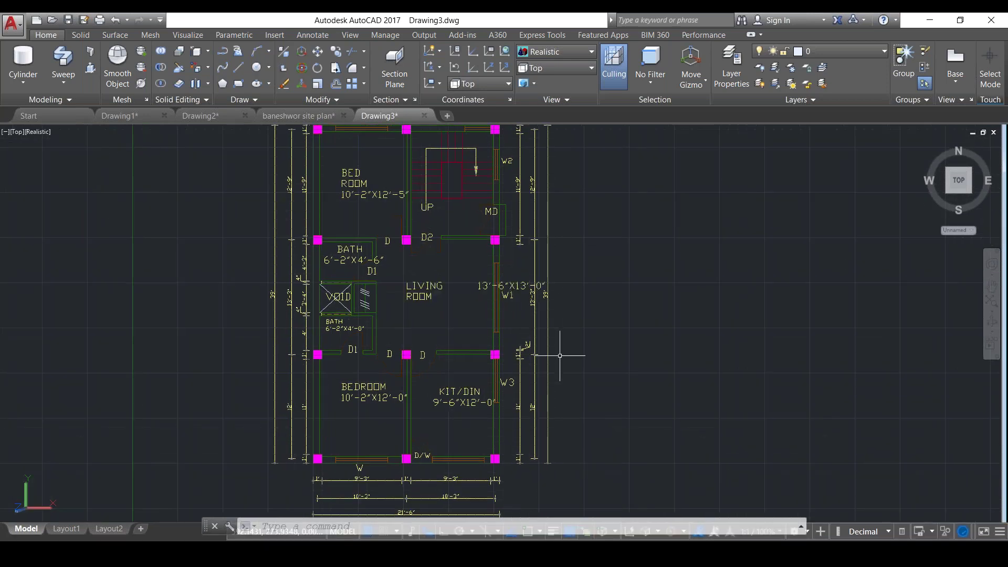
{"action": "left_click", "coordinate": [586, 320]}
{"action": "left_click", "coordinate": [524, 253]}
{"action": "key", "text": "Delete"}
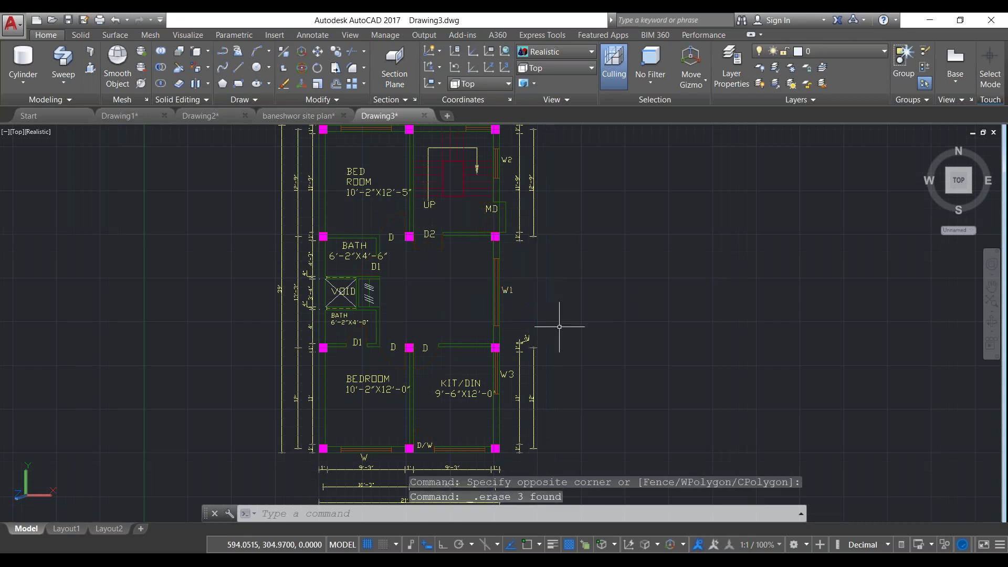
{"action": "left_click", "coordinate": [572, 417]}
{"action": "left_click", "coordinate": [523, 330]}
{"action": "key", "text": "Delete"}
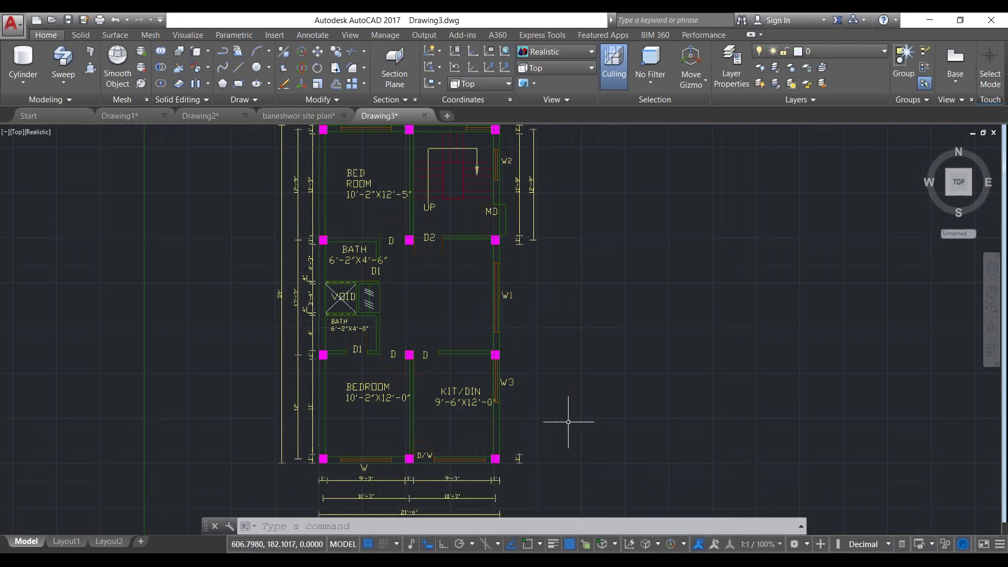
Erase the W3 window label beside the kitchen's east wall
{"action": "left_click", "coordinate": [567, 405]}
{"action": "left_click", "coordinate": [507, 338]}
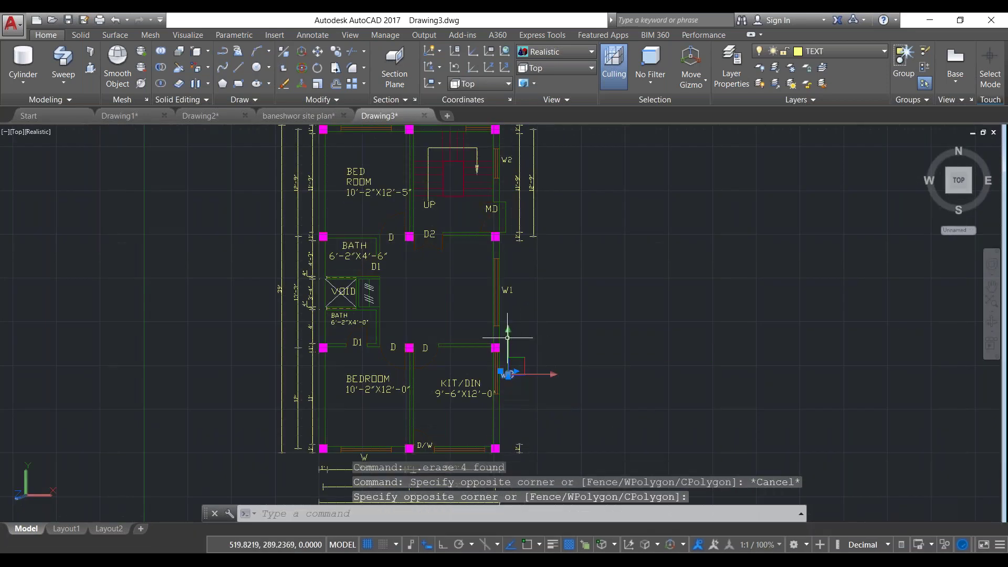
{"action": "key", "text": "Delete"}
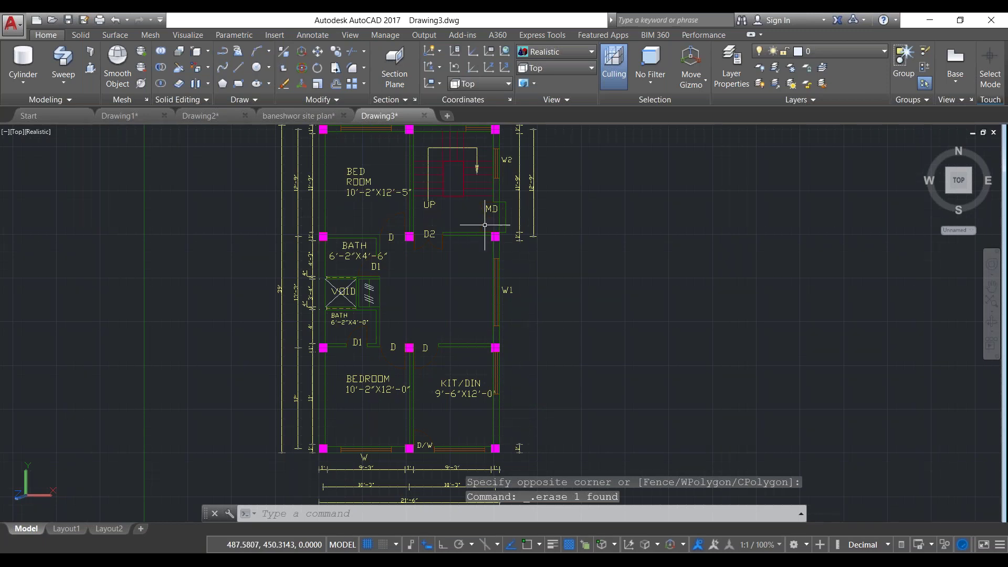
Erase the two long window lines of W1 inside the living room's east wall
{"action": "scroll", "coordinate": [497, 315], "scroll_direction": "up", "scroll_amount": 3}
{"action": "scroll", "coordinate": [497, 283], "scroll_direction": "up", "scroll_amount": 4}
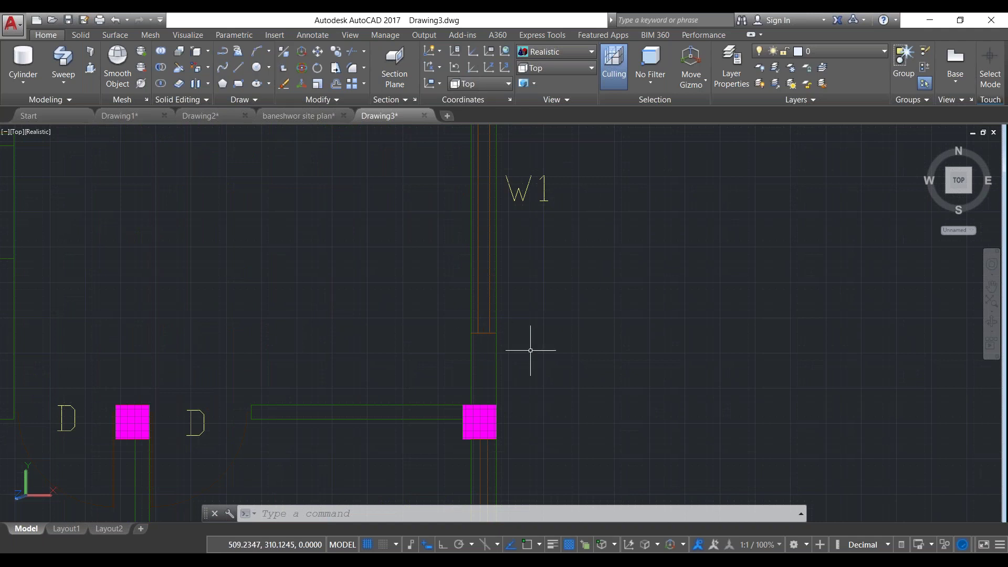
{"action": "scroll", "coordinate": [496, 323], "scroll_direction": "down", "scroll_amount": 2}
{"action": "scroll", "coordinate": [483, 219], "scroll_direction": "up", "scroll_amount": 1}
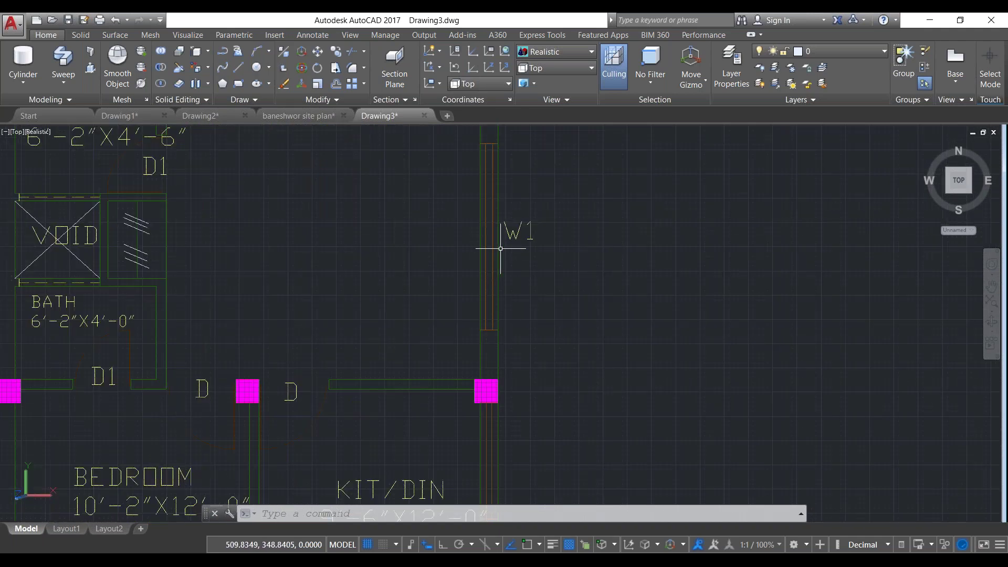
{"action": "left_click", "coordinate": [495, 259]}
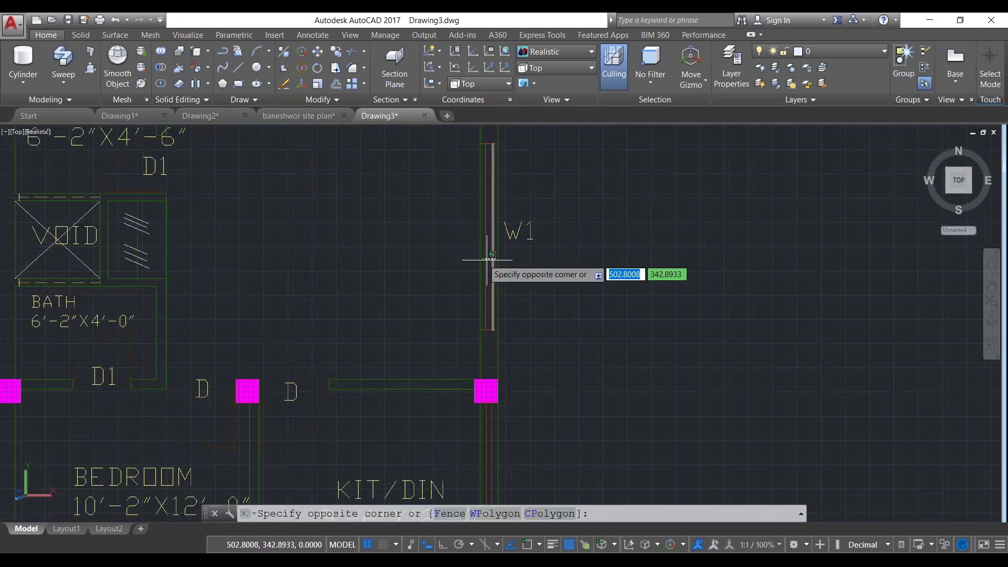
{"action": "left_click", "coordinate": [480, 267]}
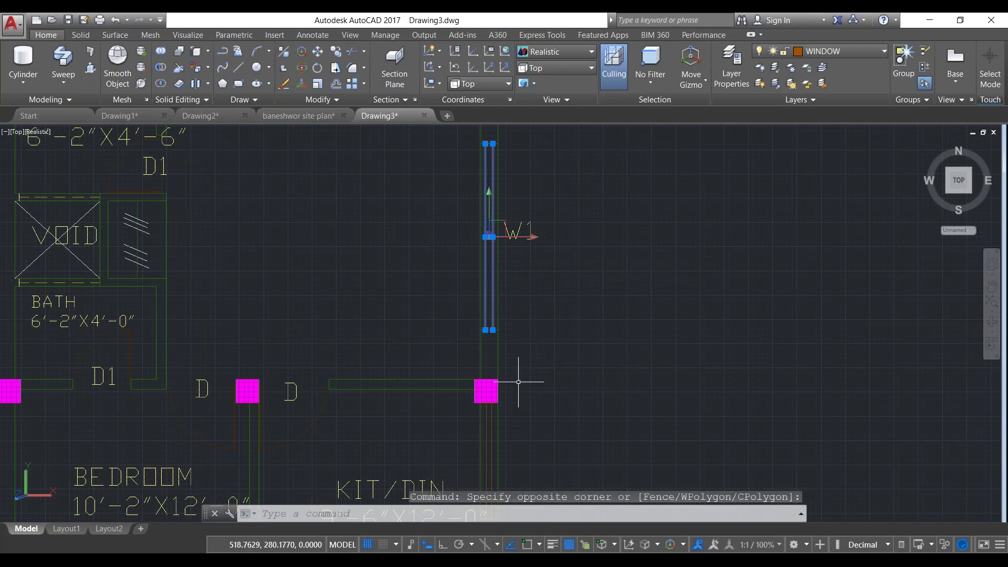
{"action": "key", "text": "Delete"}
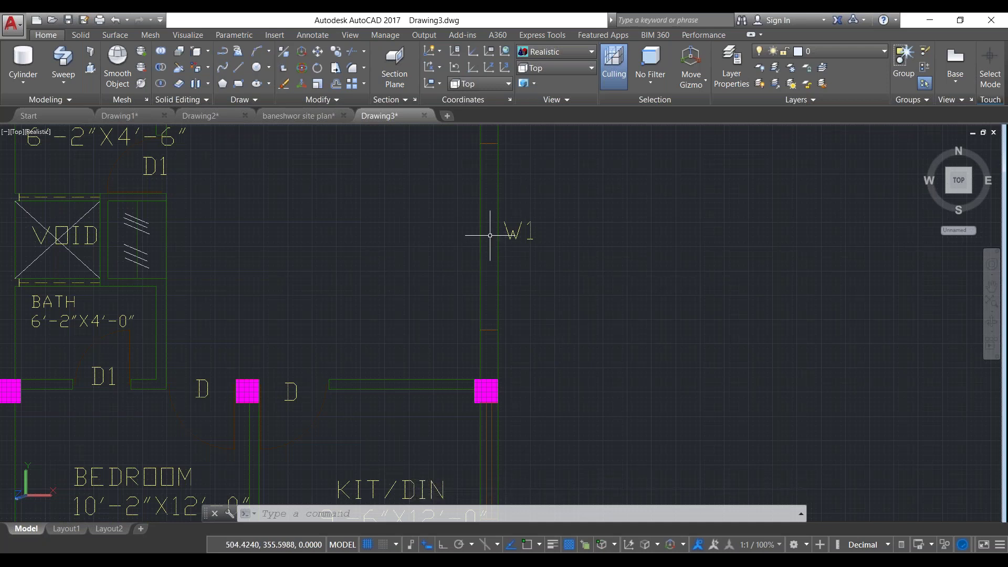
Erase the name and size label of the bedroom beside the kitchen
{"action": "scroll", "coordinate": [701, 264], "scroll_direction": "down", "scroll_amount": 2}
{"action": "middle_click_drag", "start_coordinate": [409, 248], "coordinate": [551, 264]}
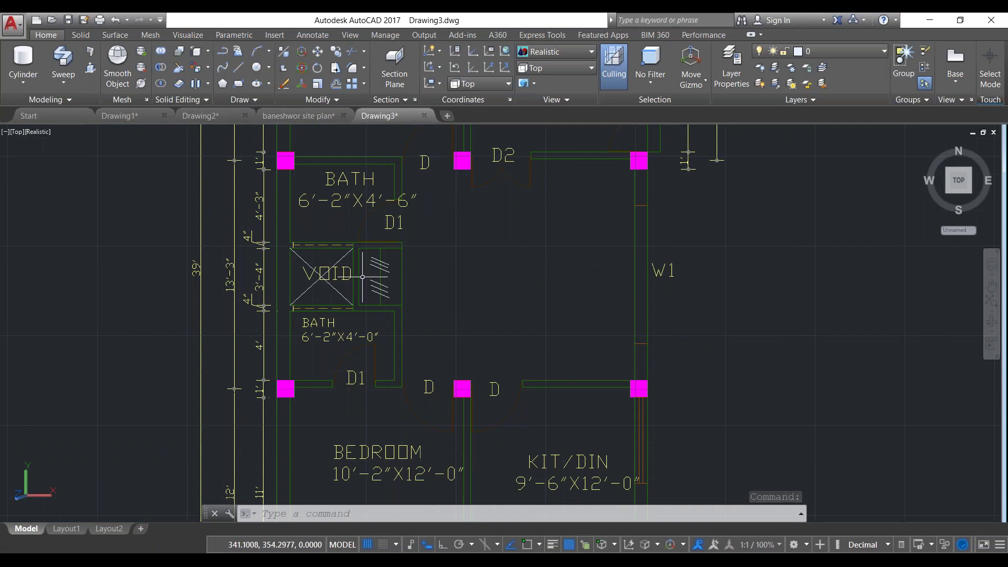
{"action": "left_click", "coordinate": [577, 435]}
{"action": "left_click", "coordinate": [336, 483]}
{"action": "key", "text": "Delete"}
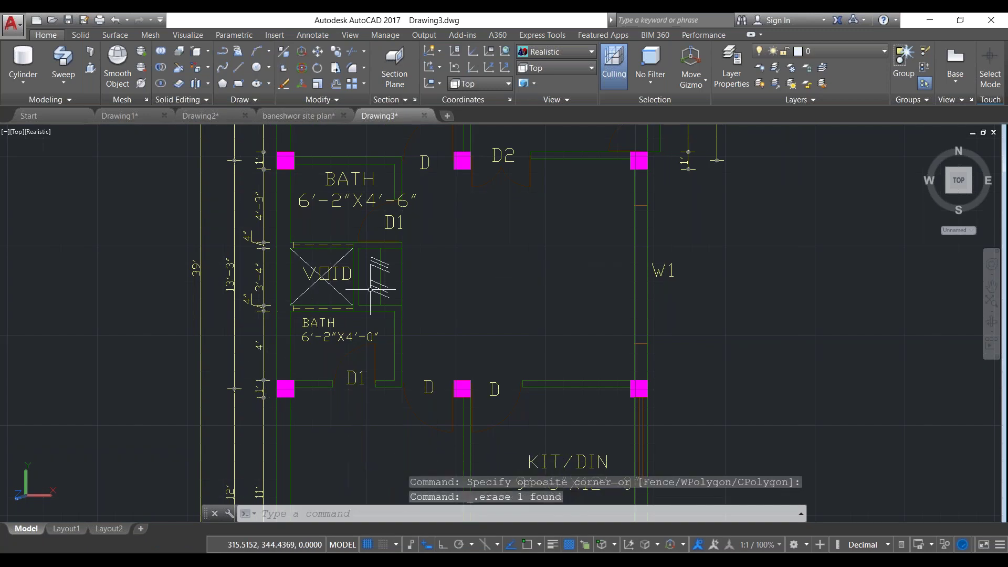
{"action": "scroll", "coordinate": [453, 362], "scroll_direction": "up", "scroll_amount": 2}
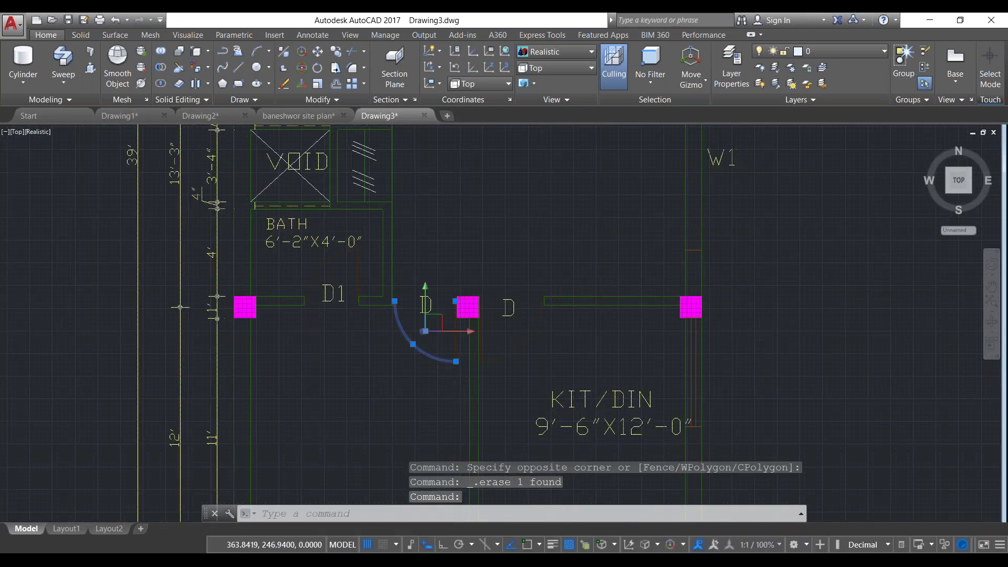
{"action": "left_click", "coordinate": [448, 343]}
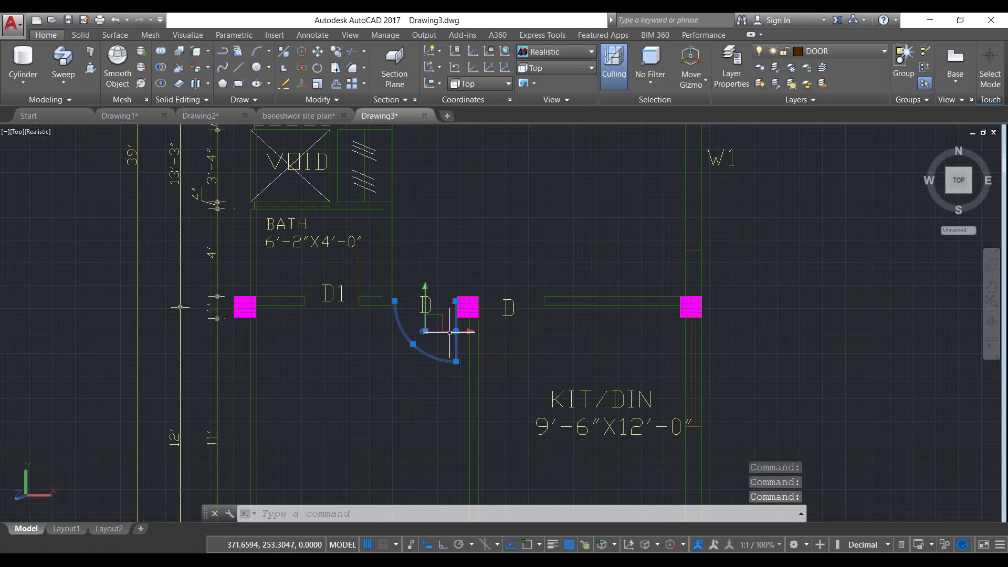
{"action": "key", "text": "Escape"}
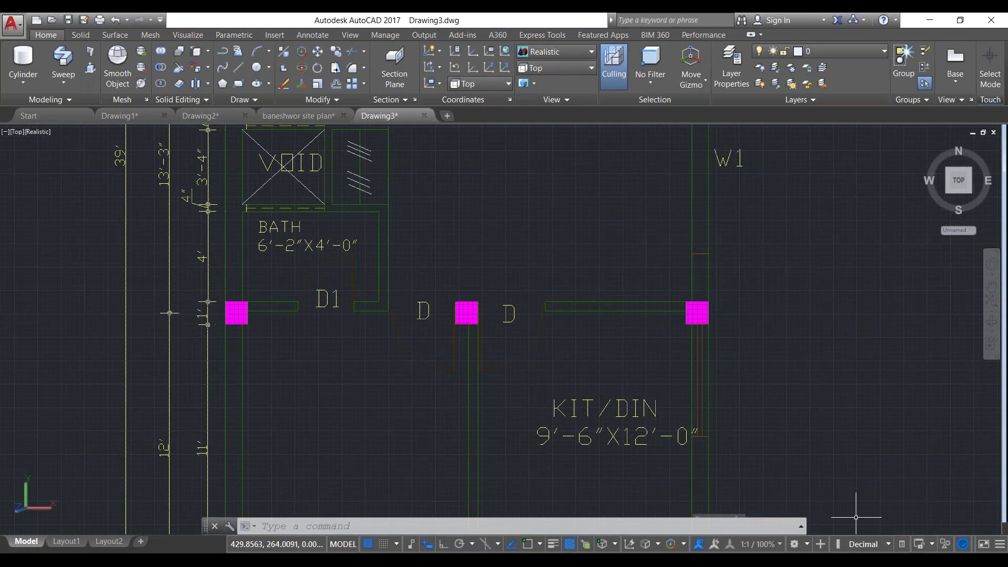
Switch the workspace to Drafting & Annotation
{"action": "left_click", "coordinate": [794, 544]}
{"action": "left_click", "coordinate": [809, 442]}
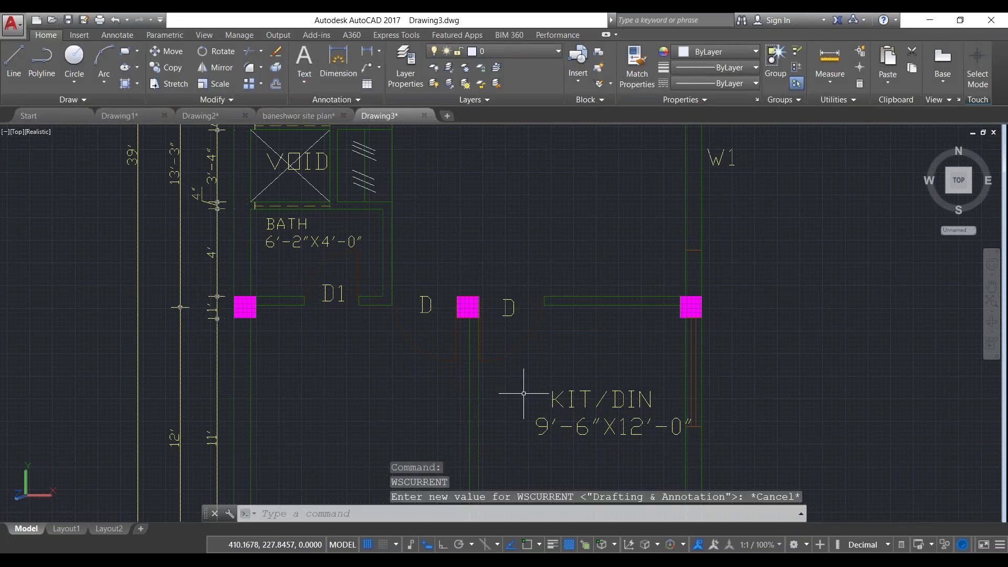
{"action": "left_click", "coordinate": [423, 350]}
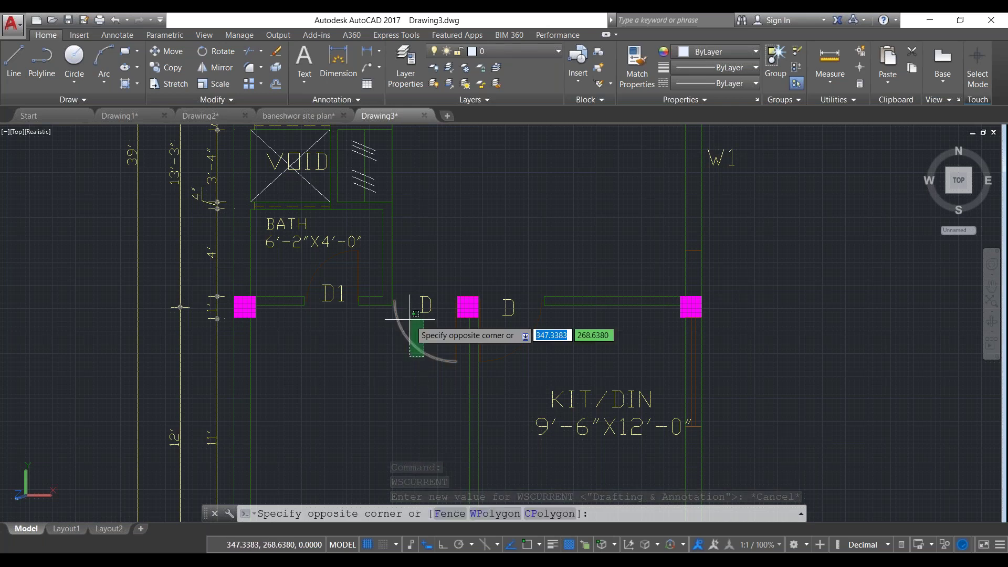
{"action": "key", "text": "Escape"}
Change the colour of the DOOR layer to yellow, index colour 50
{"action": "left_click", "coordinate": [485, 52]}
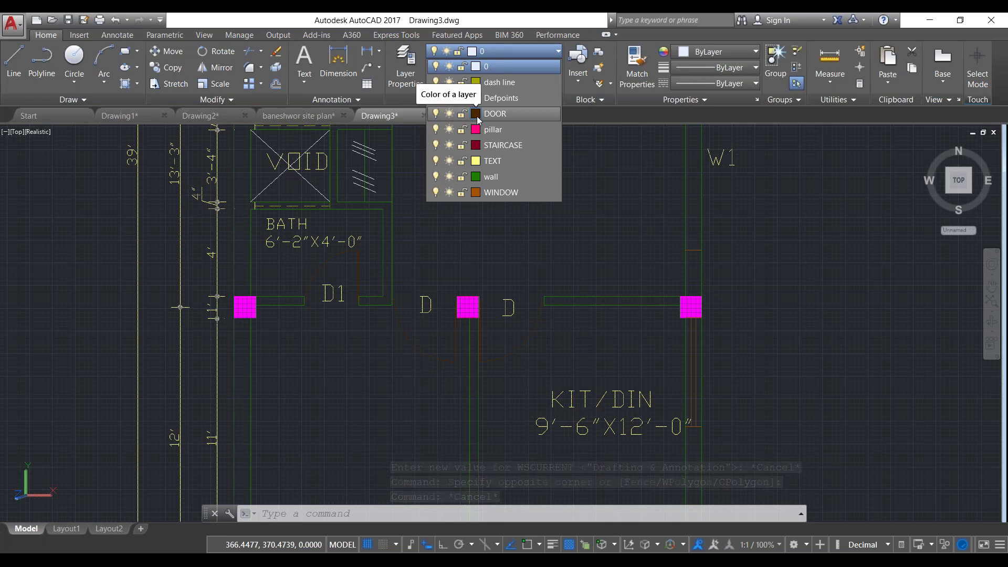
{"action": "left_click", "coordinate": [478, 117]}
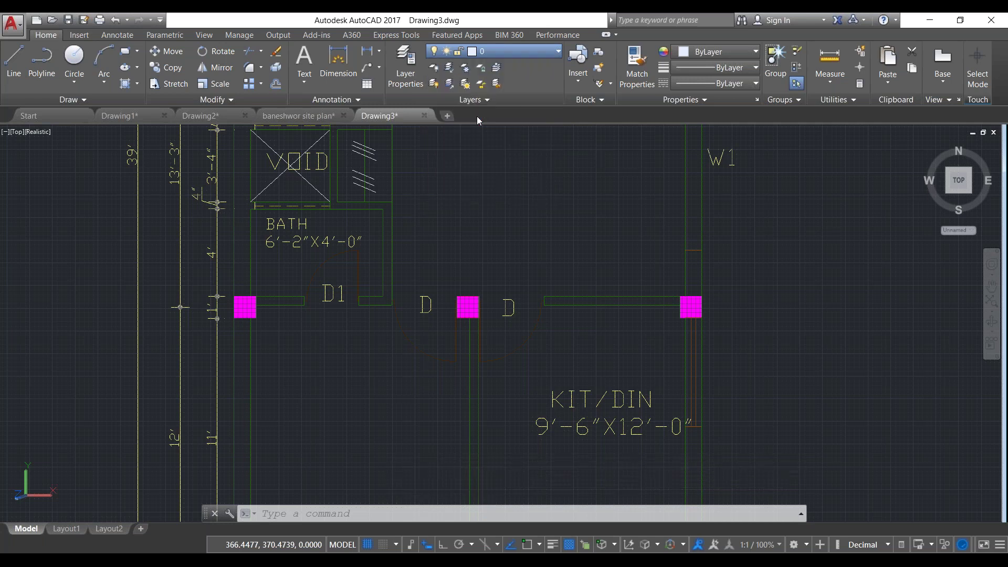
{"action": "left_click", "coordinate": [430, 245]}
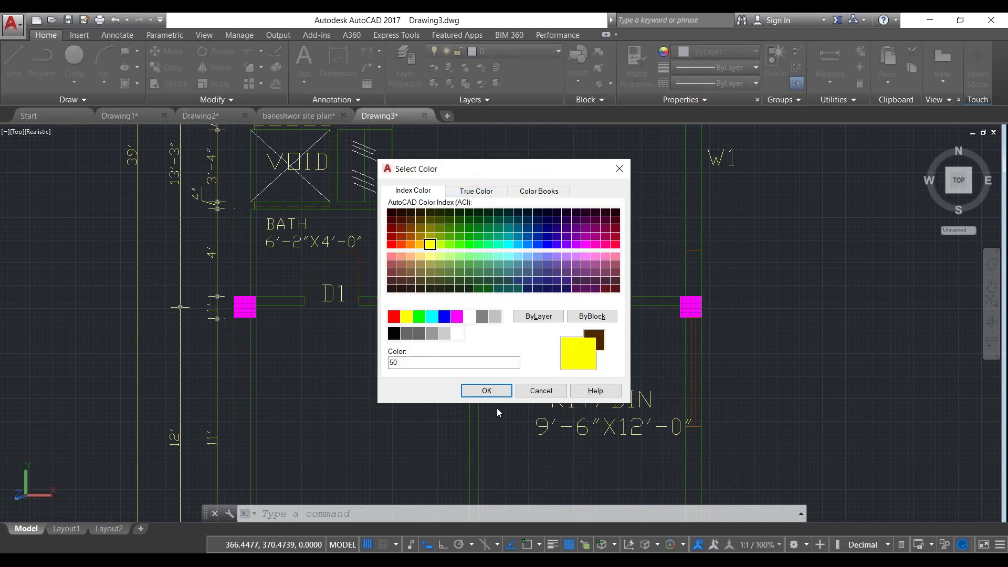
{"action": "left_click", "coordinate": [487, 391]}
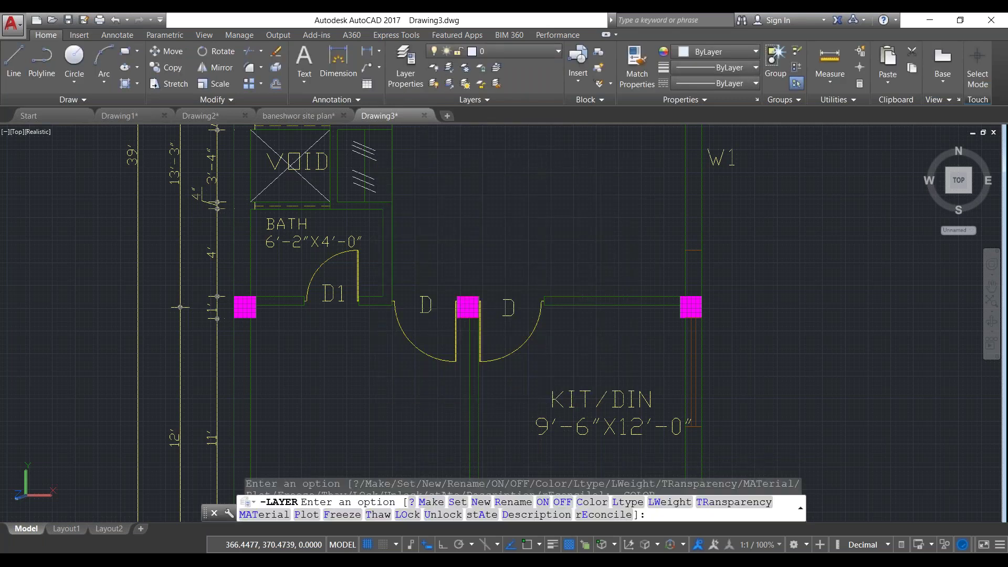
Erase the swing arc and the D label of the door between the living room and kitchen
{"action": "scroll", "coordinate": [532, 330], "scroll_direction": "down", "scroll_amount": 3}
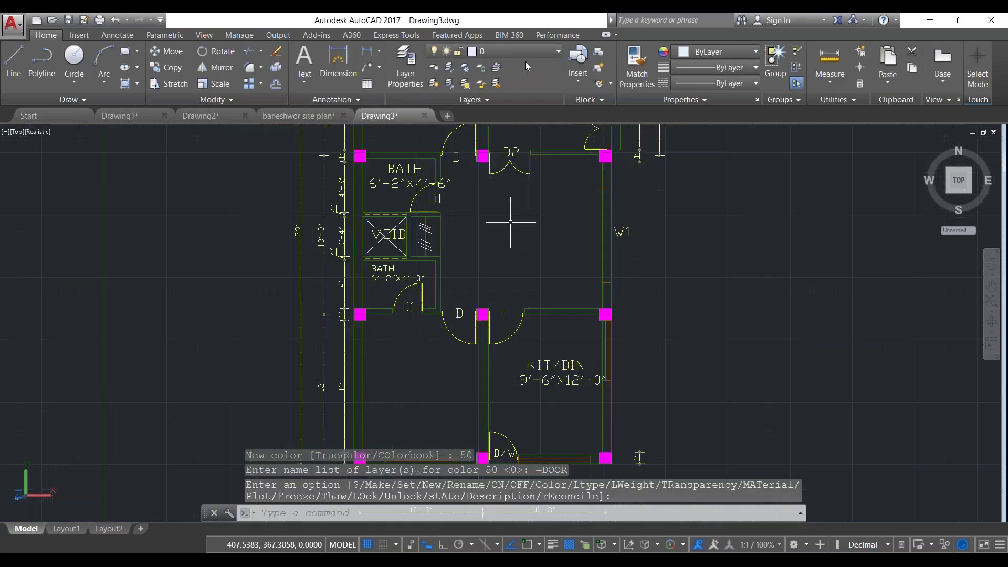
{"action": "scroll", "coordinate": [549, 230], "scroll_direction": "down", "scroll_amount": 3}
{"action": "scroll", "coordinate": [534, 214], "scroll_direction": "up", "scroll_amount": 3}
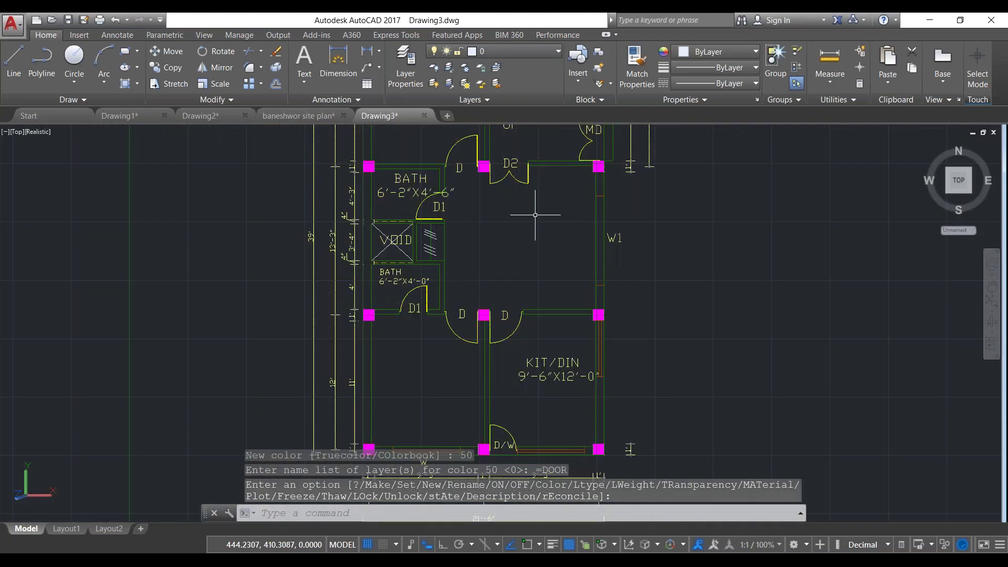
{"action": "middle_click_drag", "start_coordinate": [545, 220], "coordinate": [540, 222]}
{"action": "left_click_drag", "start_coordinate": [540, 222], "coordinate": [521, 234]}
{"action": "key", "text": "Escape"}
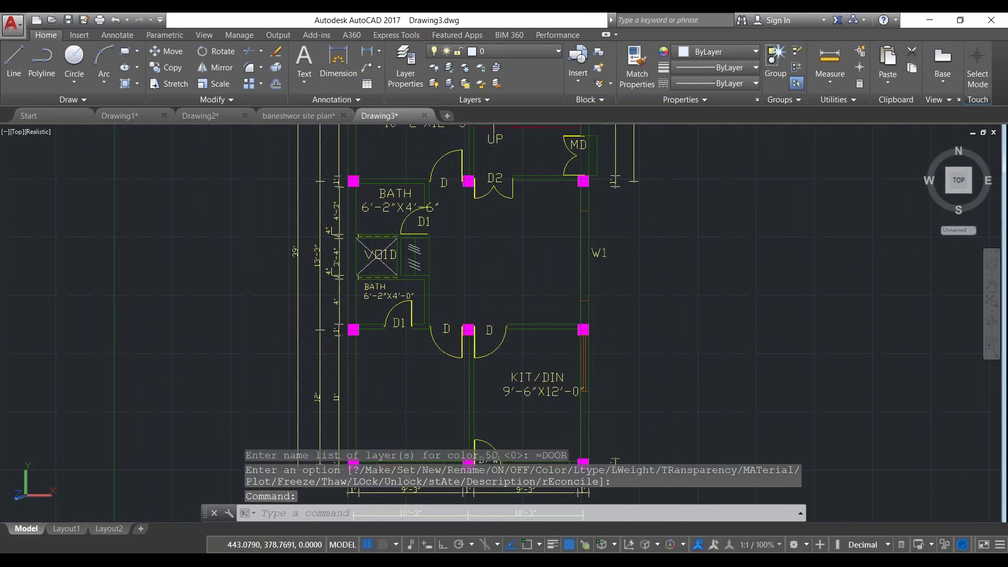
{"action": "scroll", "coordinate": [494, 358], "scroll_direction": "up", "scroll_amount": 1}
{"action": "left_click", "coordinate": [508, 370]}
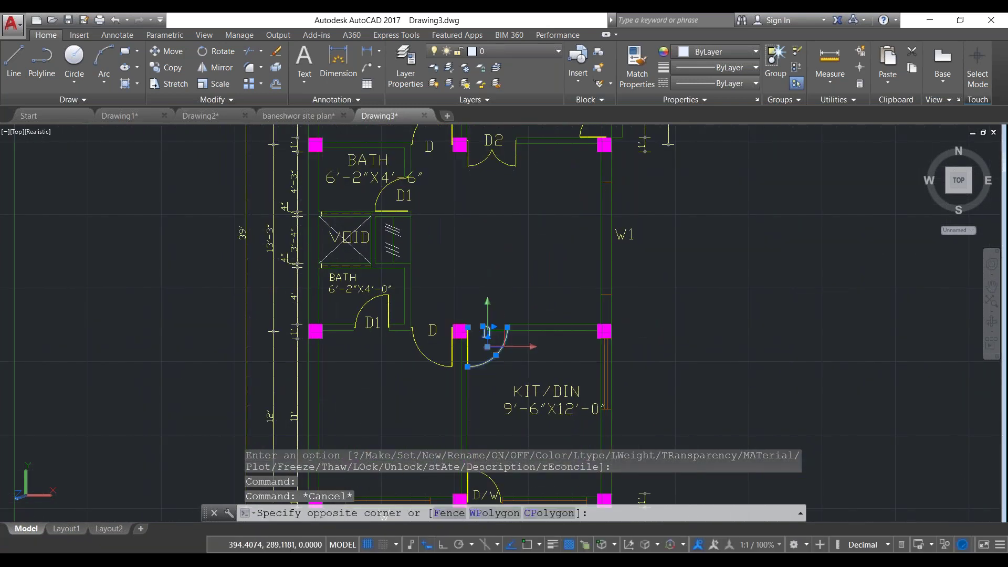
{"action": "left_click", "coordinate": [455, 294]}
{"action": "key", "text": "Delete"}
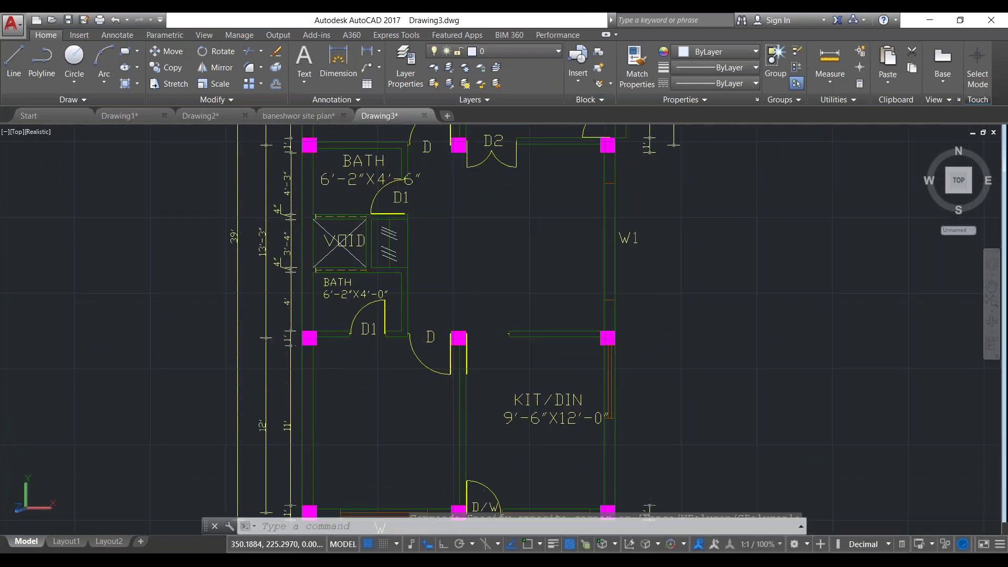
Erase the swing arcs and labels of the lower bedroom's D door and the living room's D2 double door
{"action": "left_click", "coordinate": [405, 315]}
{"action": "left_click", "coordinate": [449, 379]}
{"action": "key", "text": "Delete"}
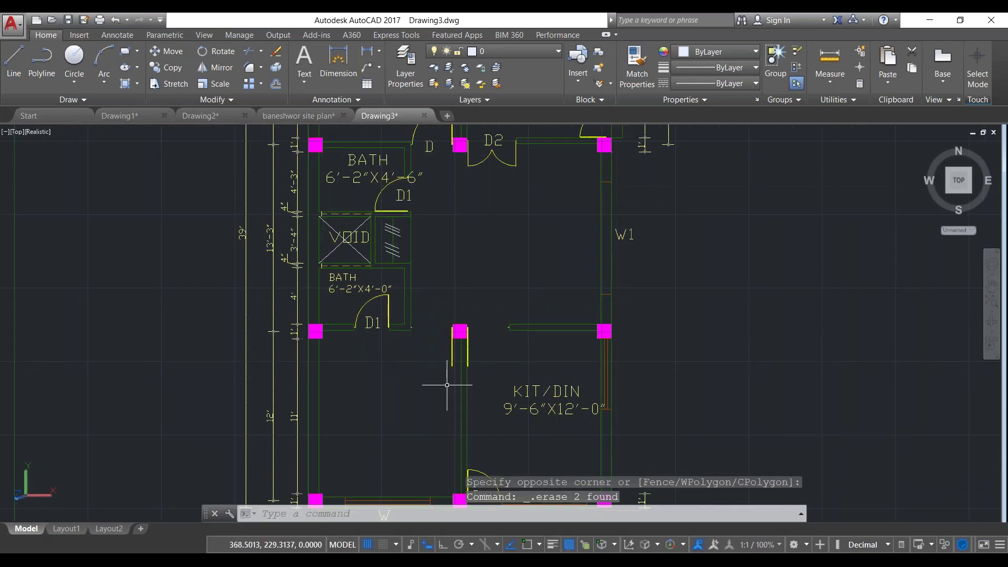
{"action": "left_click", "coordinate": [599, 157]}
{"action": "left_click", "coordinate": [475, 138]}
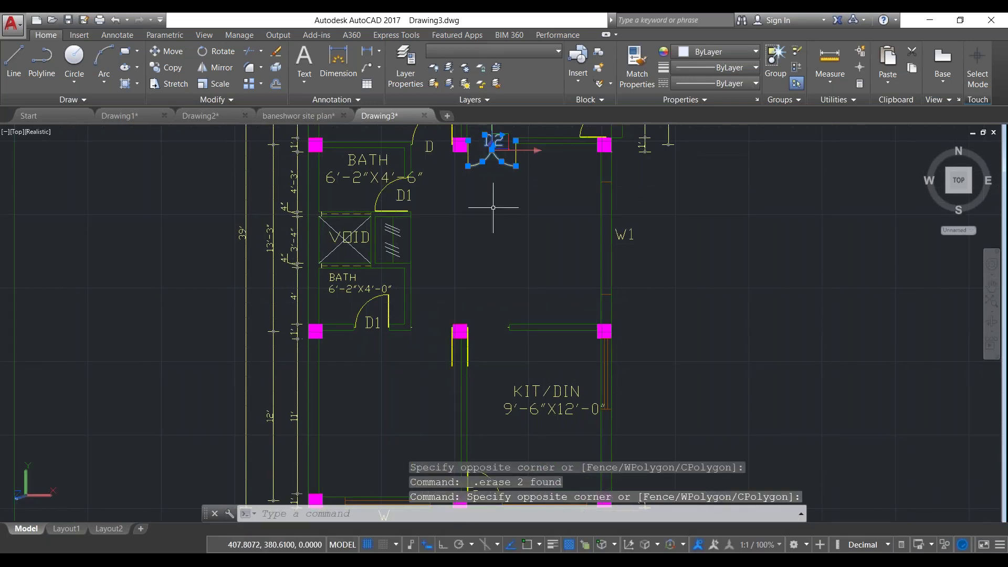
{"action": "key", "text": "Delete"}
Erase the remaining jamb piece and door leaf lines of the kitchen door, at the wall end and beside the middle pillar
{"action": "scroll", "coordinate": [496, 331], "scroll_direction": "down", "scroll_amount": 1}
{"action": "scroll", "coordinate": [494, 331], "scroll_direction": "up", "scroll_amount": 1}
{"action": "scroll", "coordinate": [504, 327], "scroll_direction": "up", "scroll_amount": 1}
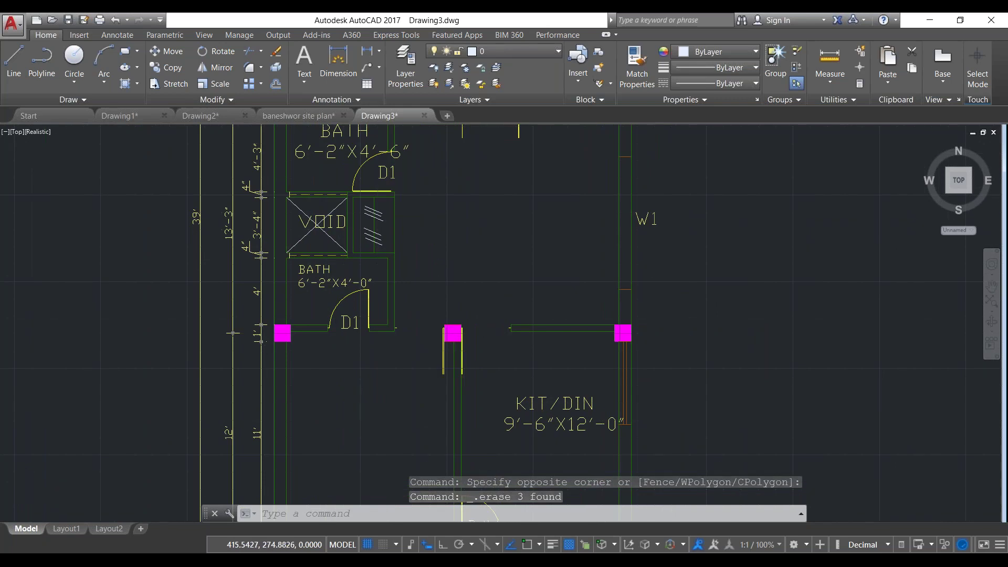
{"action": "scroll", "coordinate": [502, 333], "scroll_direction": "up", "scroll_amount": 1}
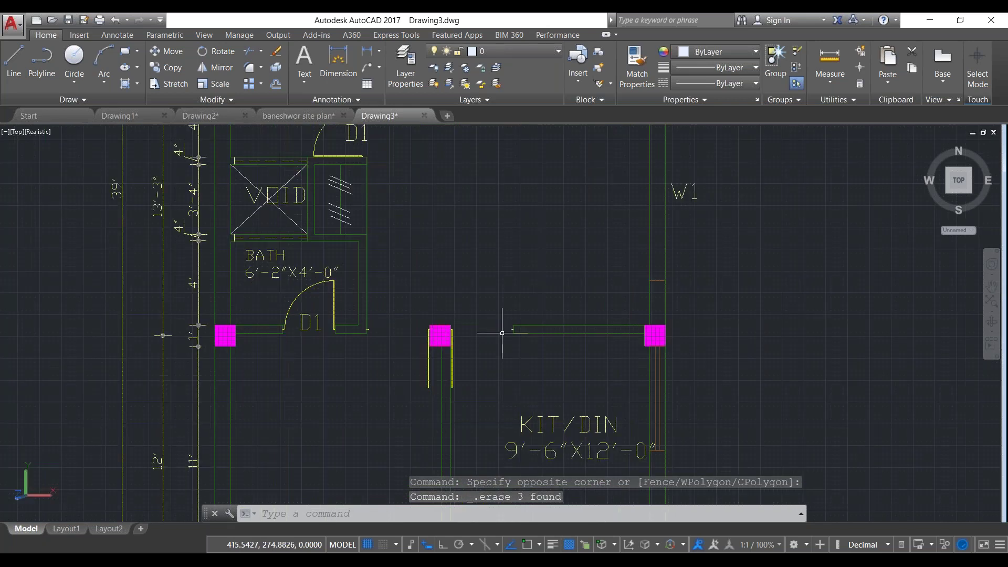
{"action": "scroll", "coordinate": [503, 333], "scroll_direction": "up", "scroll_amount": 3}
{"action": "left_click", "coordinate": [525, 332]}
{"action": "key", "text": "Delete"}
{"action": "left_click", "coordinate": [421, 347]}
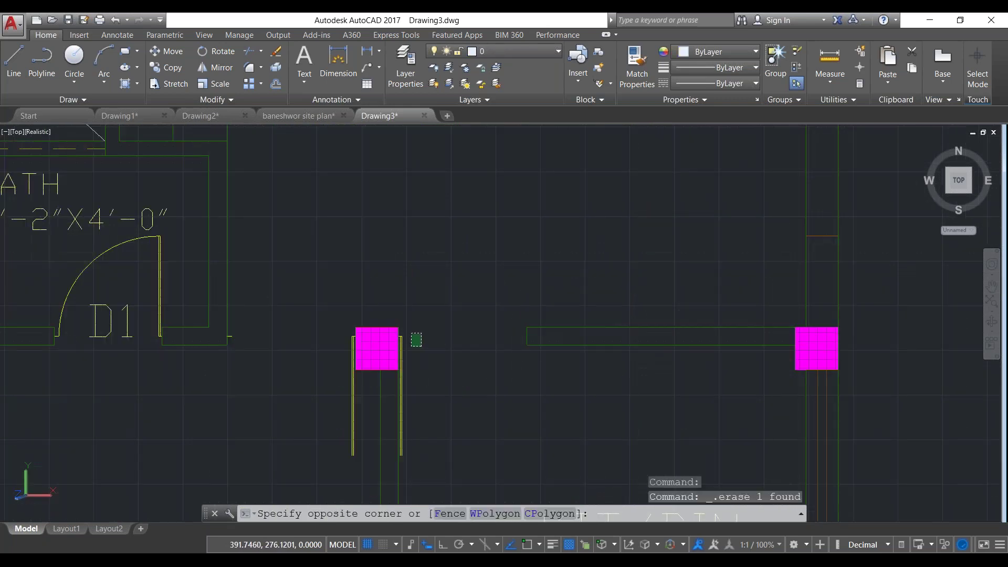
{"action": "left_click", "coordinate": [402, 315]}
{"action": "key", "text": "Delete"}
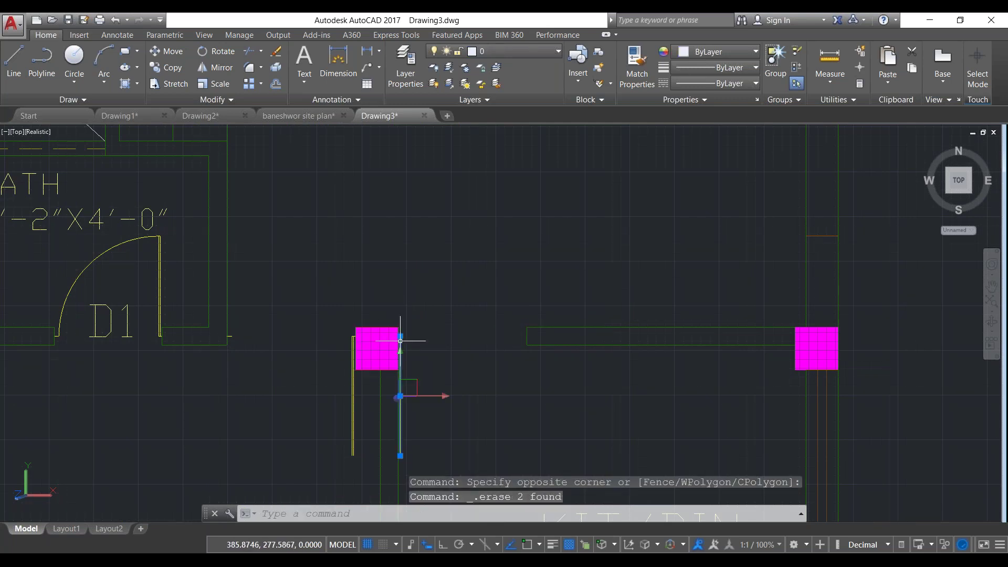
{"action": "left_click", "coordinate": [401, 393]}
{"action": "key", "text": "Delete"}
Extend both lines of the wall above the kitchen across the door opening to the middle pillar
{"action": "scroll", "coordinate": [500, 322], "scroll_direction": "down", "scroll_amount": 1}
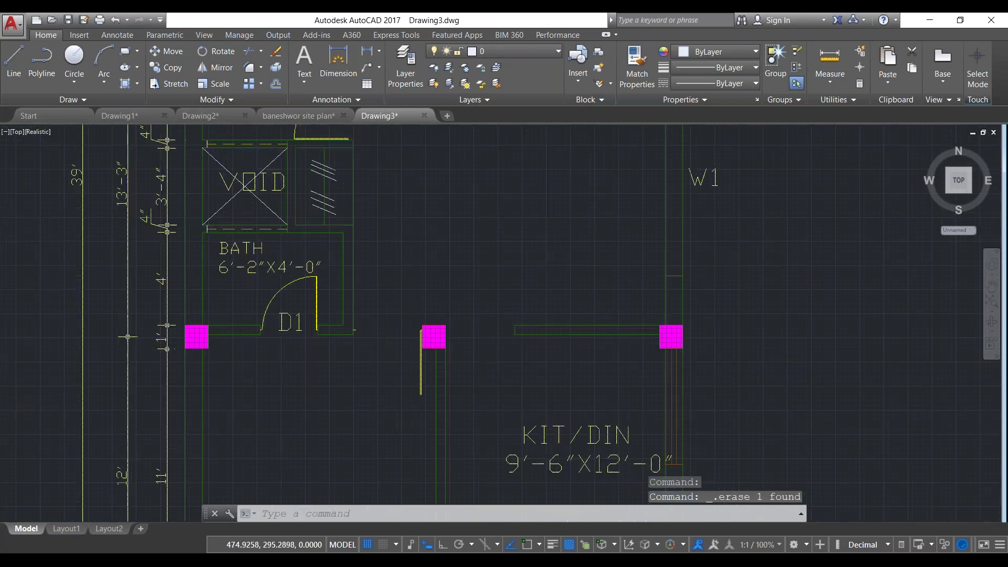
{"action": "scroll", "coordinate": [500, 324], "scroll_direction": "down", "scroll_amount": 1}
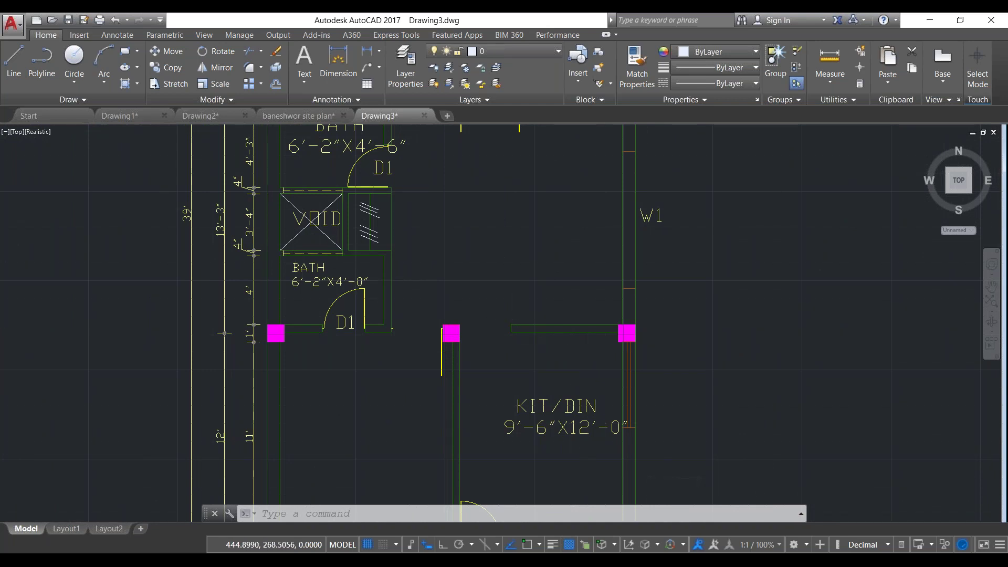
{"action": "scroll", "coordinate": [540, 338], "scroll_direction": "up", "scroll_amount": 6}
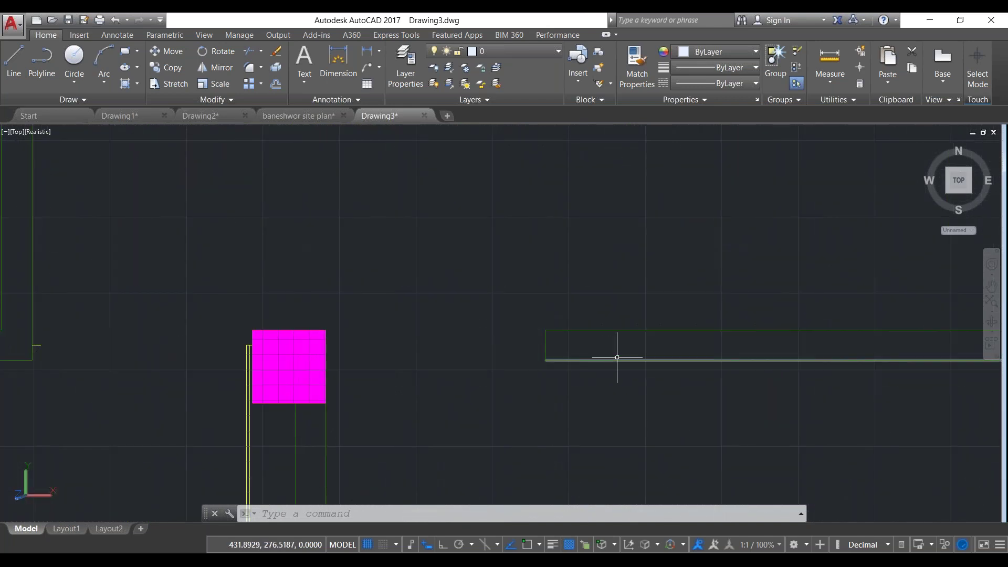
{"action": "type", "text": "EX"}
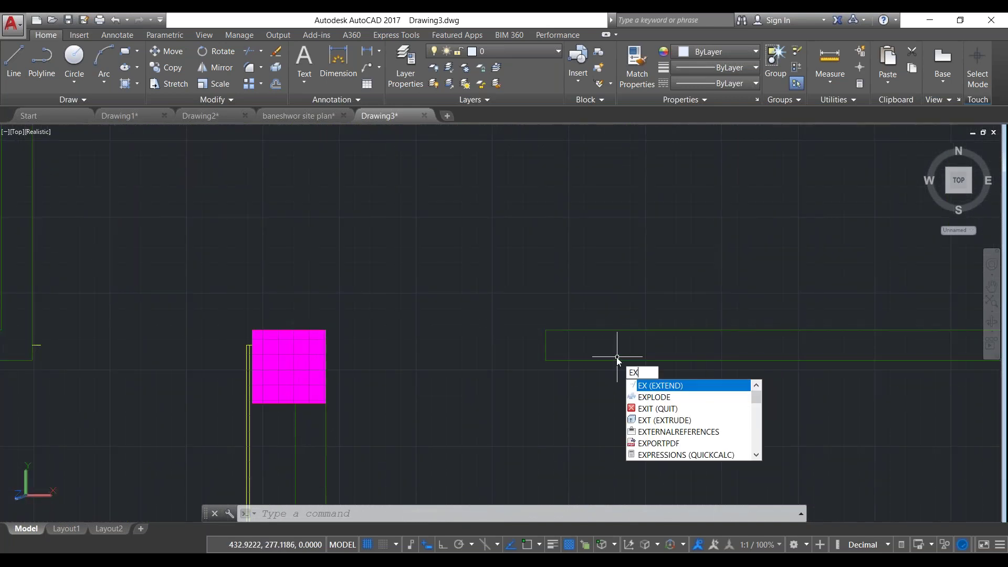
{"action": "key", "text": "Return"}
{"action": "key", "text": "Return"}
{"action": "left_click", "coordinate": [635, 410]}
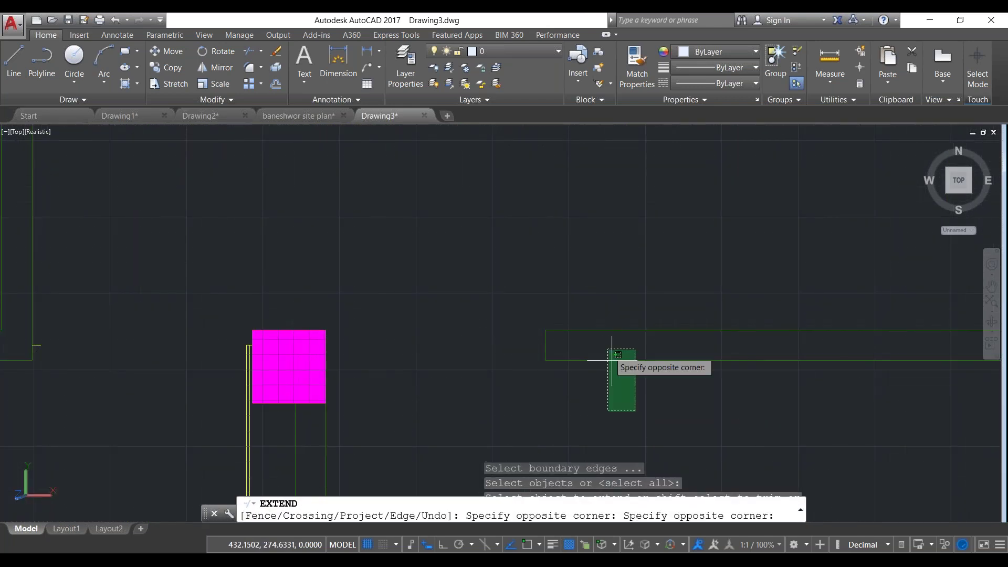
{"action": "left_click", "coordinate": [586, 296]}
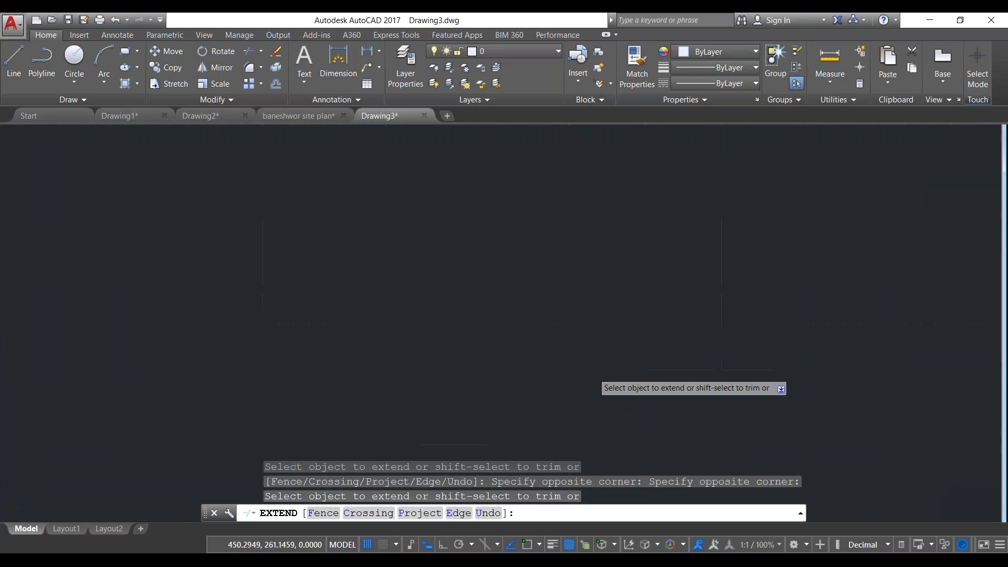
Extend both lines of the lower bath's bottom wall to the middle pillar
{"action": "scroll", "coordinate": [360, 344], "scroll_direction": "up", "scroll_amount": 1}
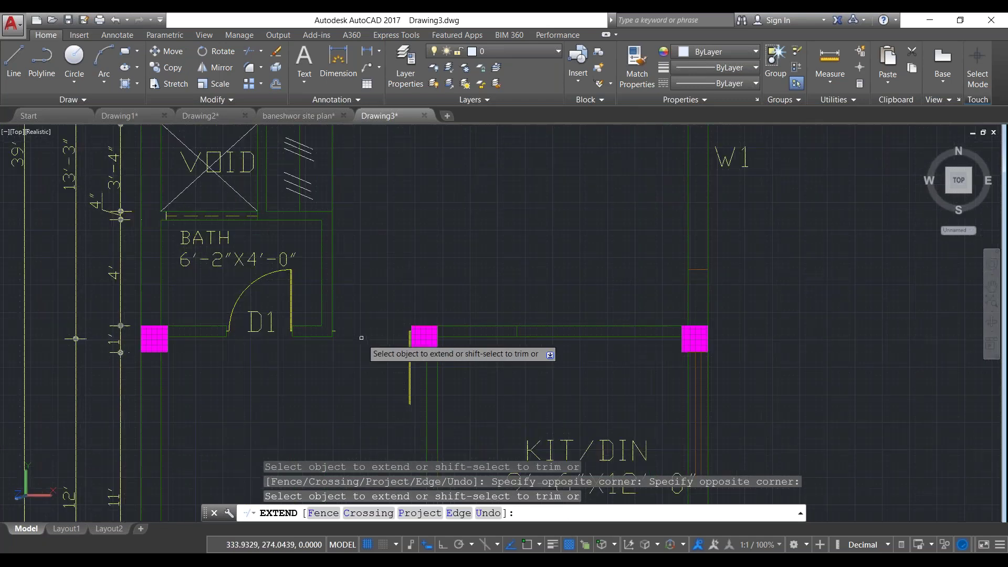
{"action": "left_click", "coordinate": [313, 320]}
{"action": "left_click", "coordinate": [315, 318]}
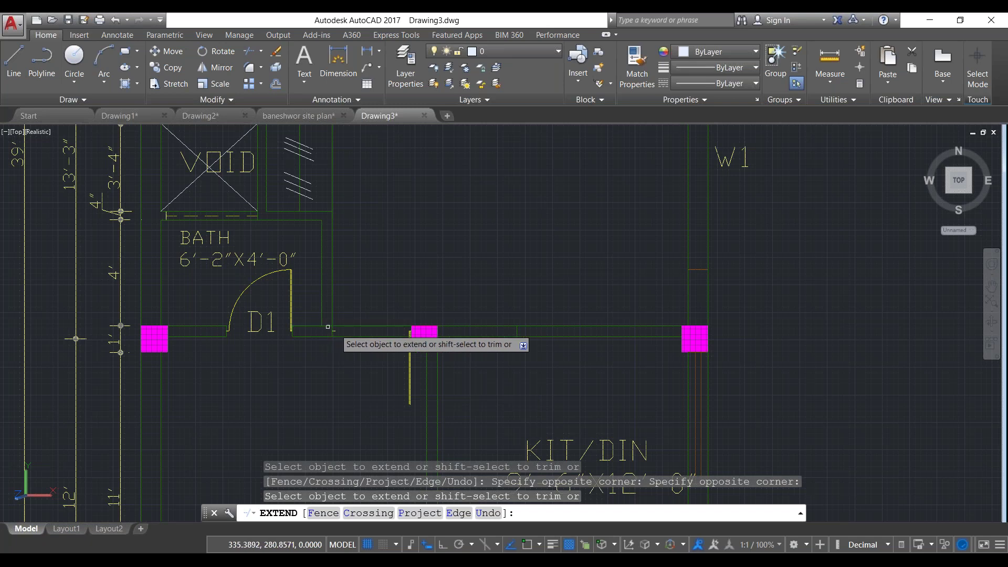
{"action": "left_click", "coordinate": [334, 326]}
{"action": "key", "text": "Escape"}
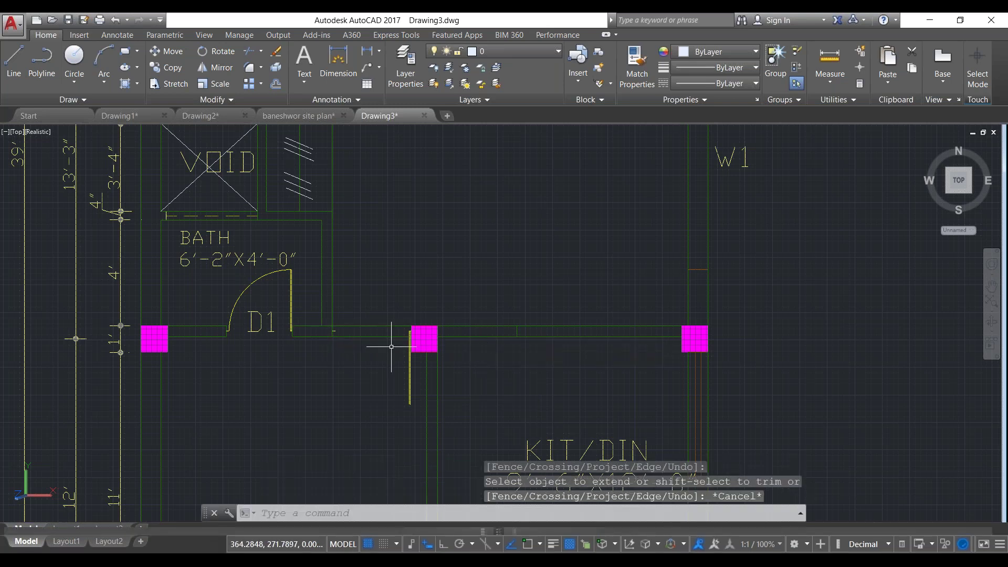
Examine the overall floor plan and the cleaned wall layout of Drawing6 in isometric view
{"action": "scroll", "coordinate": [499, 310], "scroll_direction": "down", "scroll_amount": 4}
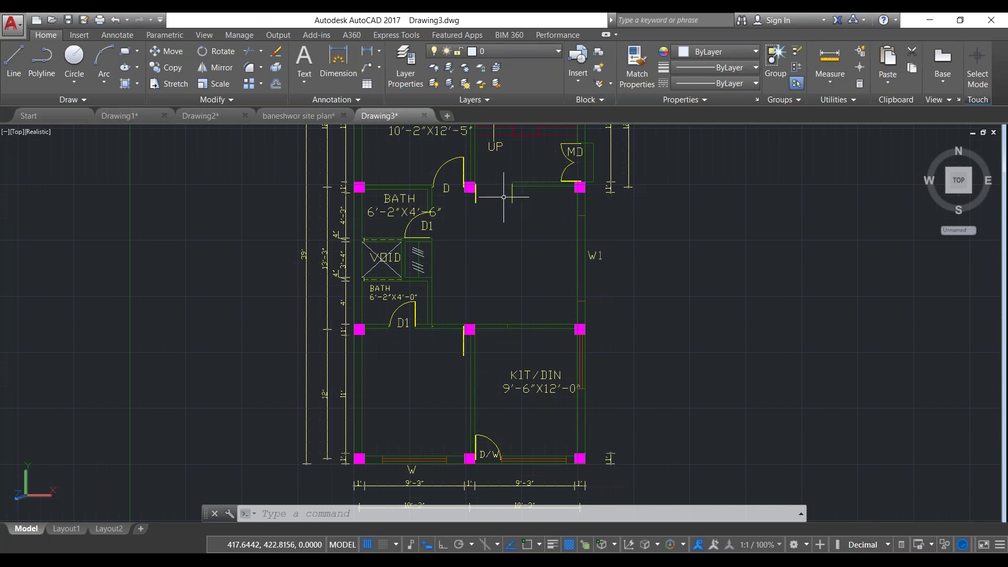
{"action": "scroll", "coordinate": [503, 323], "scroll_direction": "down", "scroll_amount": 1}
{"action": "scroll", "coordinate": [500, 323], "scroll_direction": "down", "scroll_amount": 1}
{"action": "scroll", "coordinate": [477, 247], "scroll_direction": "up", "scroll_amount": 3}
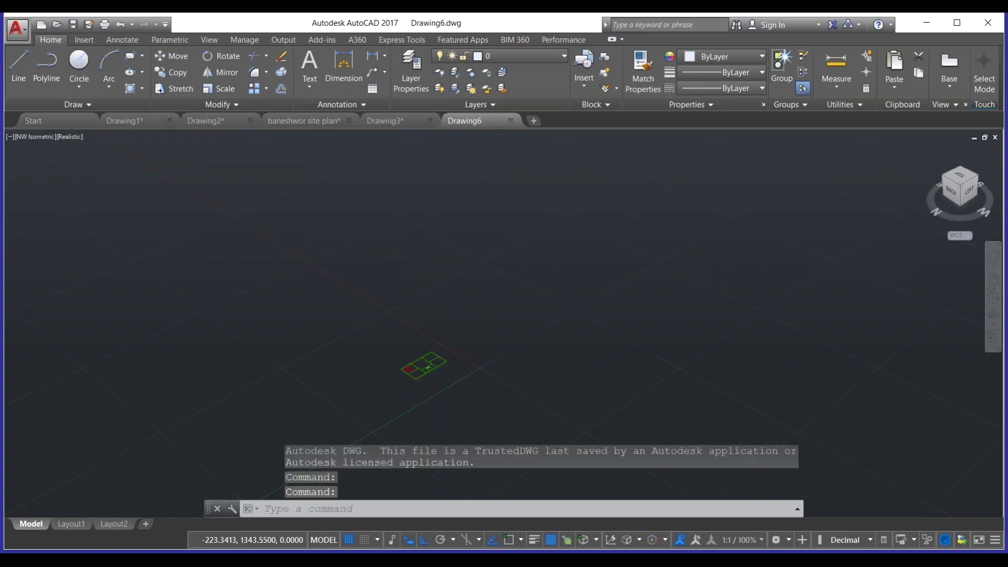
{"action": "middle_click_drag", "start_coordinate": [392, 397], "coordinate": [667, 260]}
{"action": "scroll", "coordinate": [315, 420], "scroll_direction": "up", "scroll_amount": 3}
{"action": "scroll", "coordinate": [457, 344], "scroll_direction": "up", "scroll_amount": 2}
{"action": "scroll", "coordinate": [509, 320], "scroll_direction": "up", "scroll_amount": 4}
{"action": "middle_click_drag", "start_coordinate": [643, 359], "coordinate": [347, 257]}
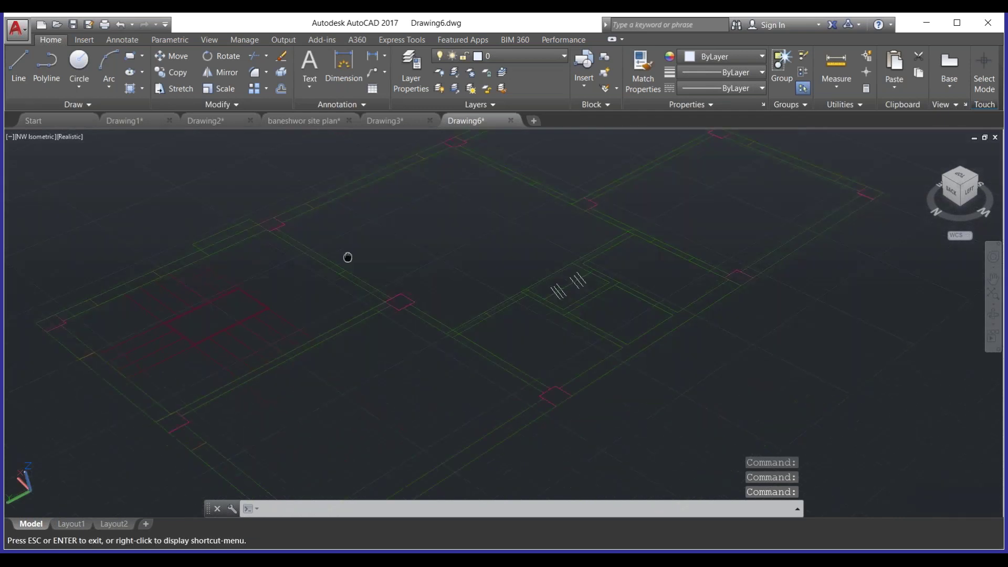
{"action": "scroll", "coordinate": [477, 252], "scroll_direction": "down", "scroll_amount": 2}
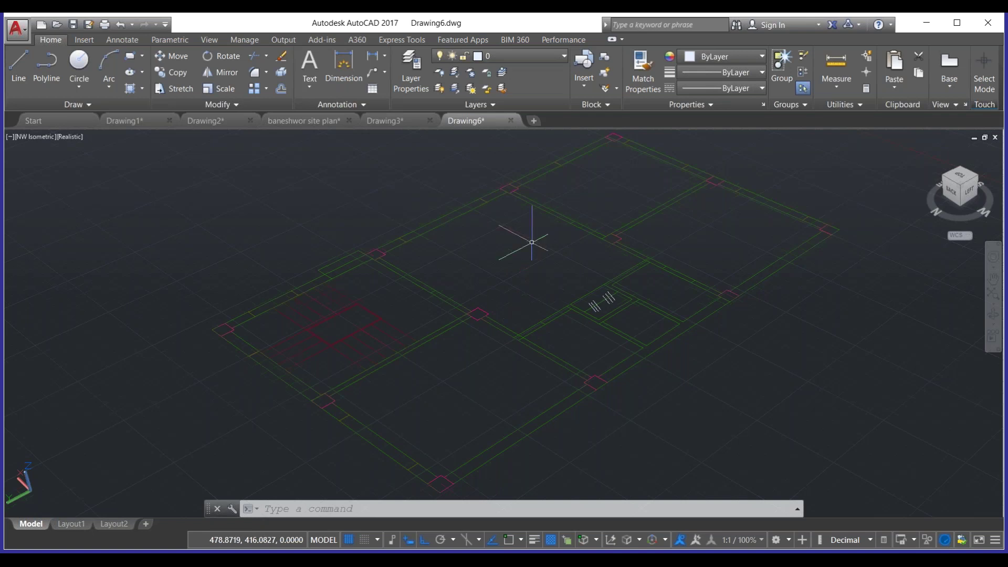
{"action": "scroll", "coordinate": [412, 247], "scroll_direction": "down", "scroll_amount": 1}
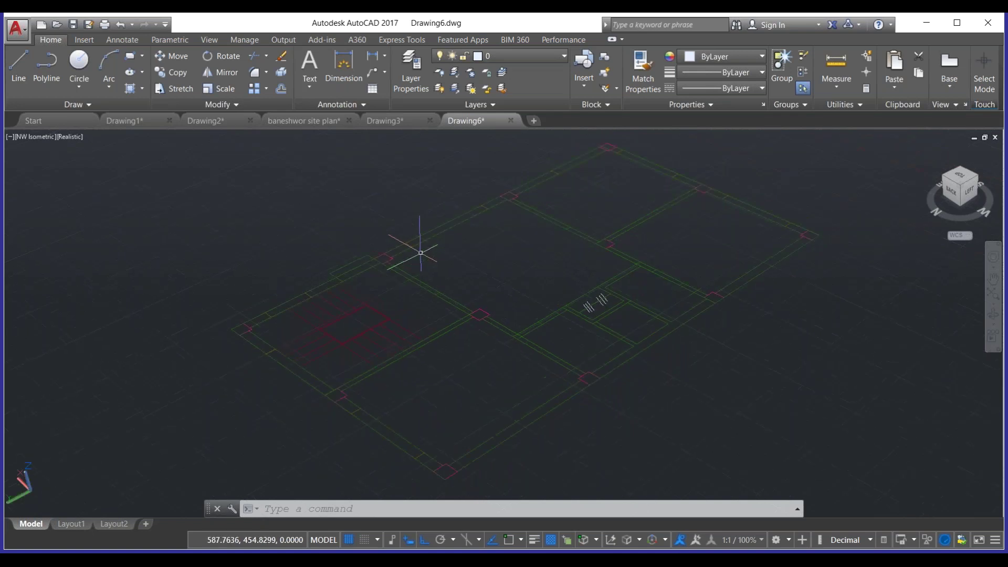
Switch the workspace to 3D Modeling
{"action": "left_click", "coordinate": [776, 540]}
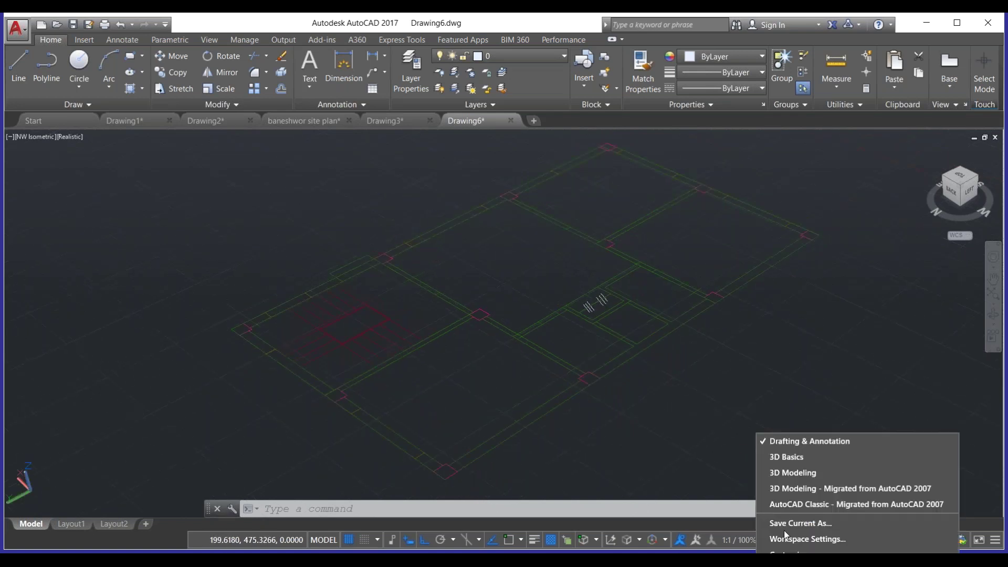
{"action": "left_click", "coordinate": [785, 473]}
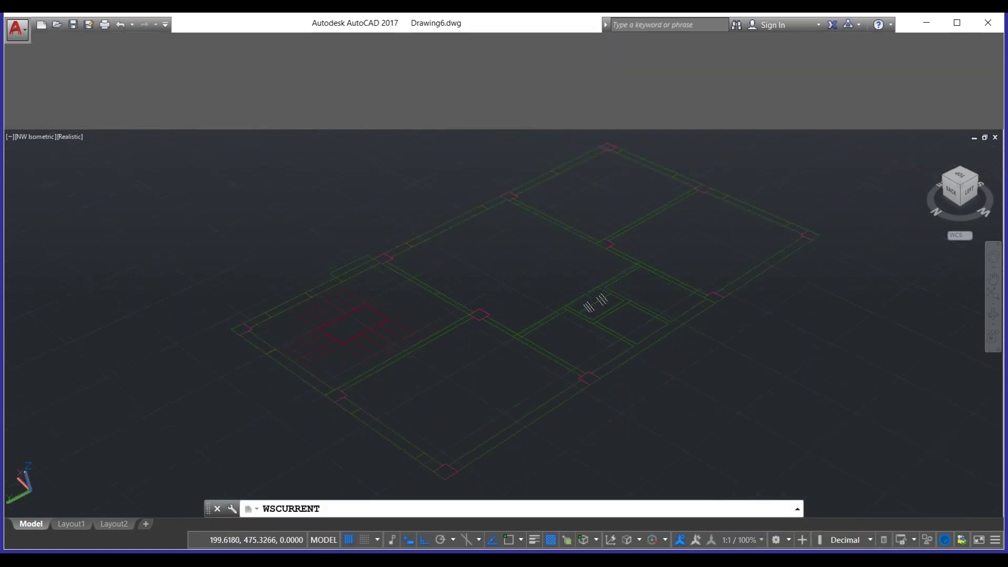
{"action": "key", "text": "Return"}
{"action": "key", "text": "Escape"}
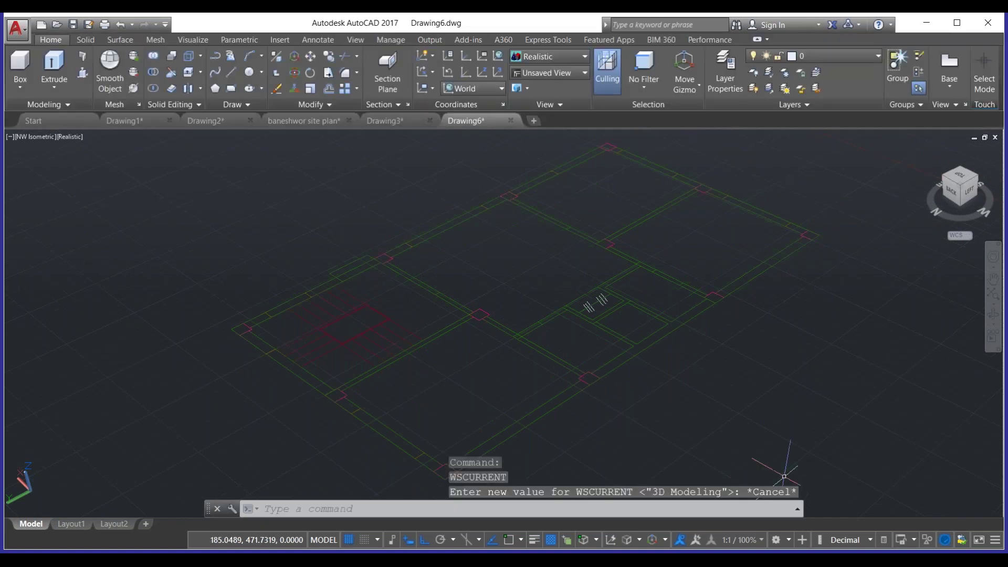
Set the floor plan's view to SE Isometric
{"action": "left_click", "coordinate": [572, 70]}
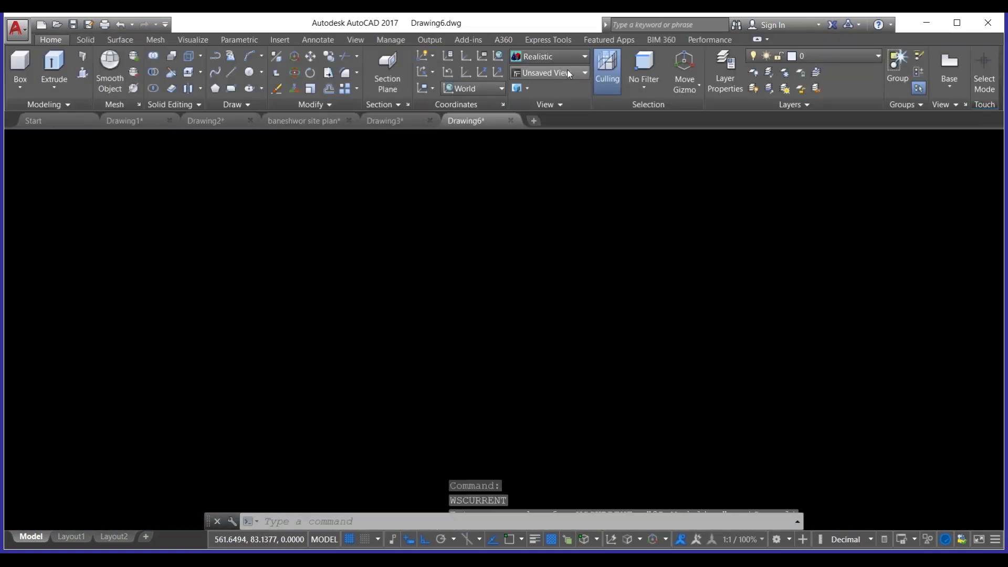
{"action": "left_click", "coordinate": [547, 180]}
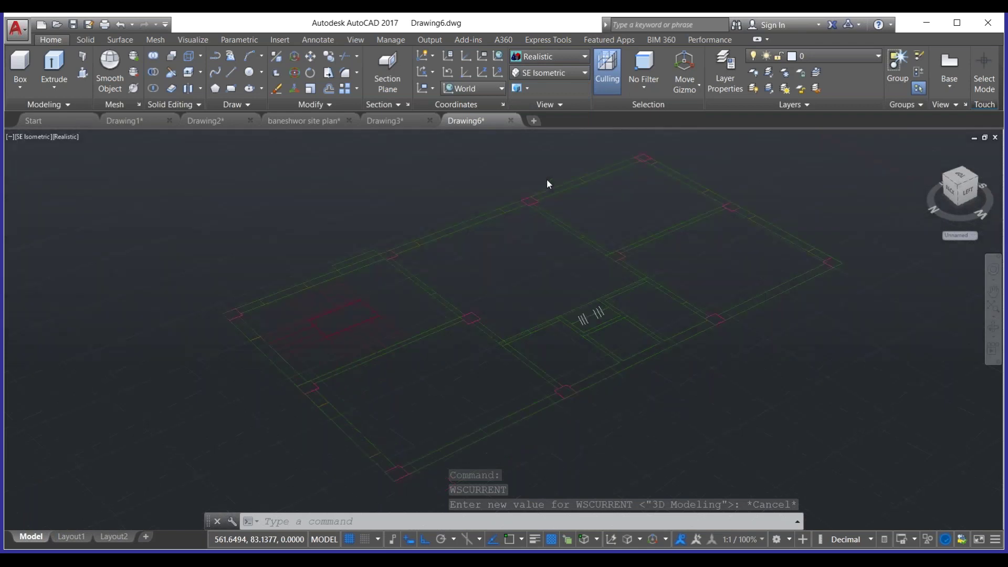
{"action": "left_click", "coordinate": [553, 190]}
{"action": "key", "text": "Escape"}
{"action": "scroll", "coordinate": [594, 216], "scroll_direction": "up", "scroll_amount": 2}
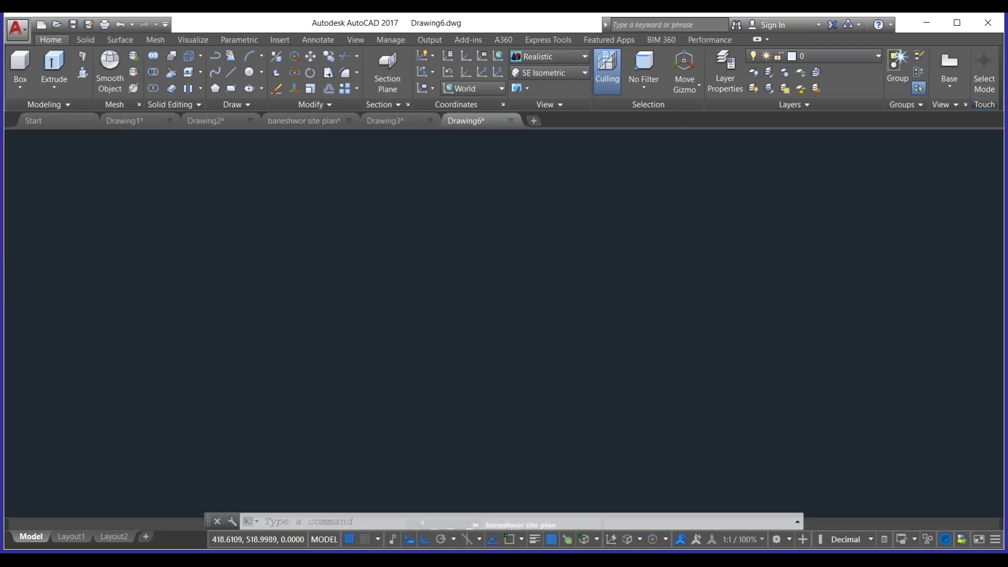
Start Presspull for the bounded areas of the floor plan
{"action": "left_click", "coordinate": [364, 206]}
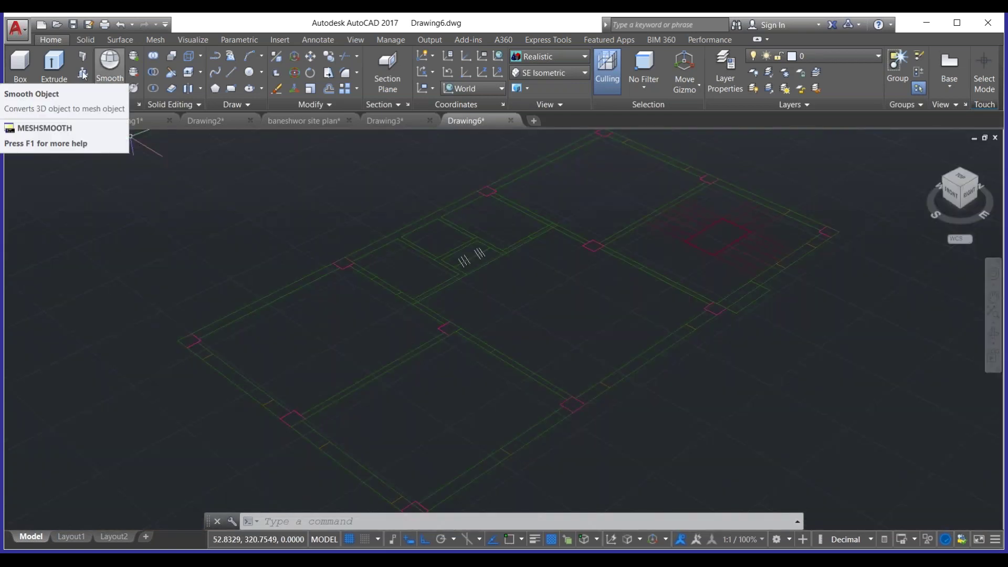
{"action": "left_click", "coordinate": [97, 75]}
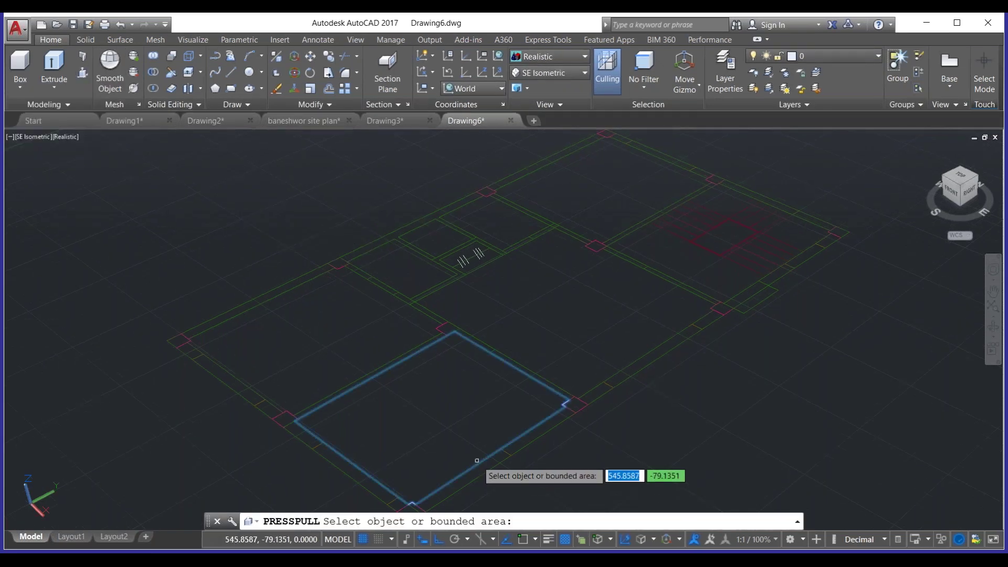
{"action": "scroll", "coordinate": [485, 434], "scroll_direction": "down", "scroll_amount": 1}
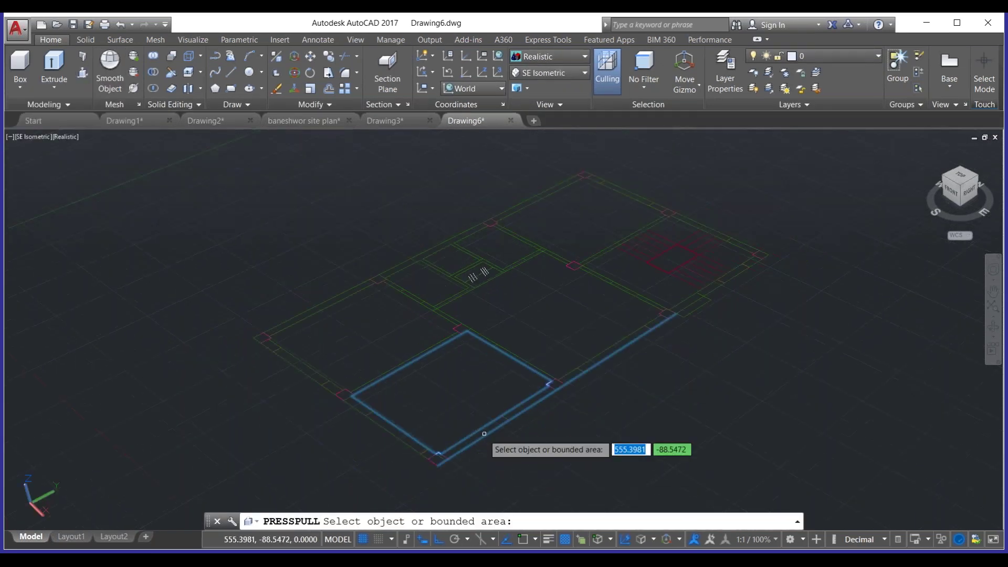